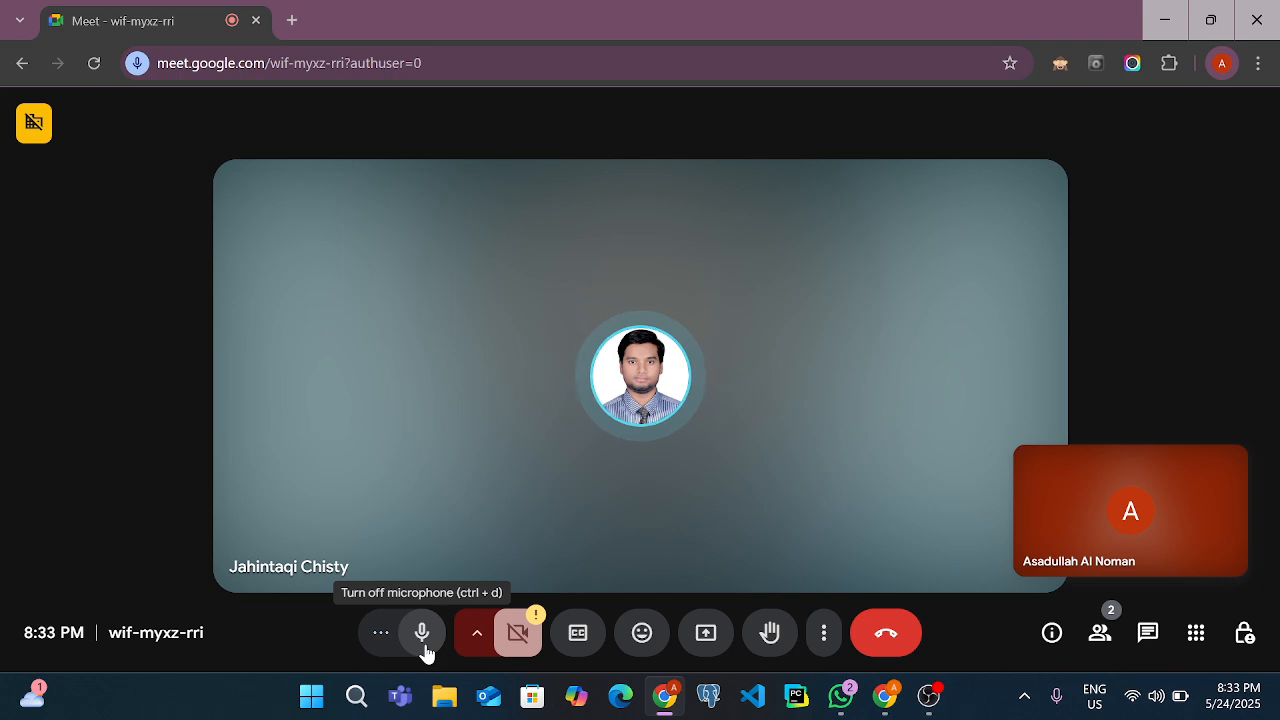
Launch pgAdmin 4 and PyCharm with the odoo18 project
left_click(803, 704)
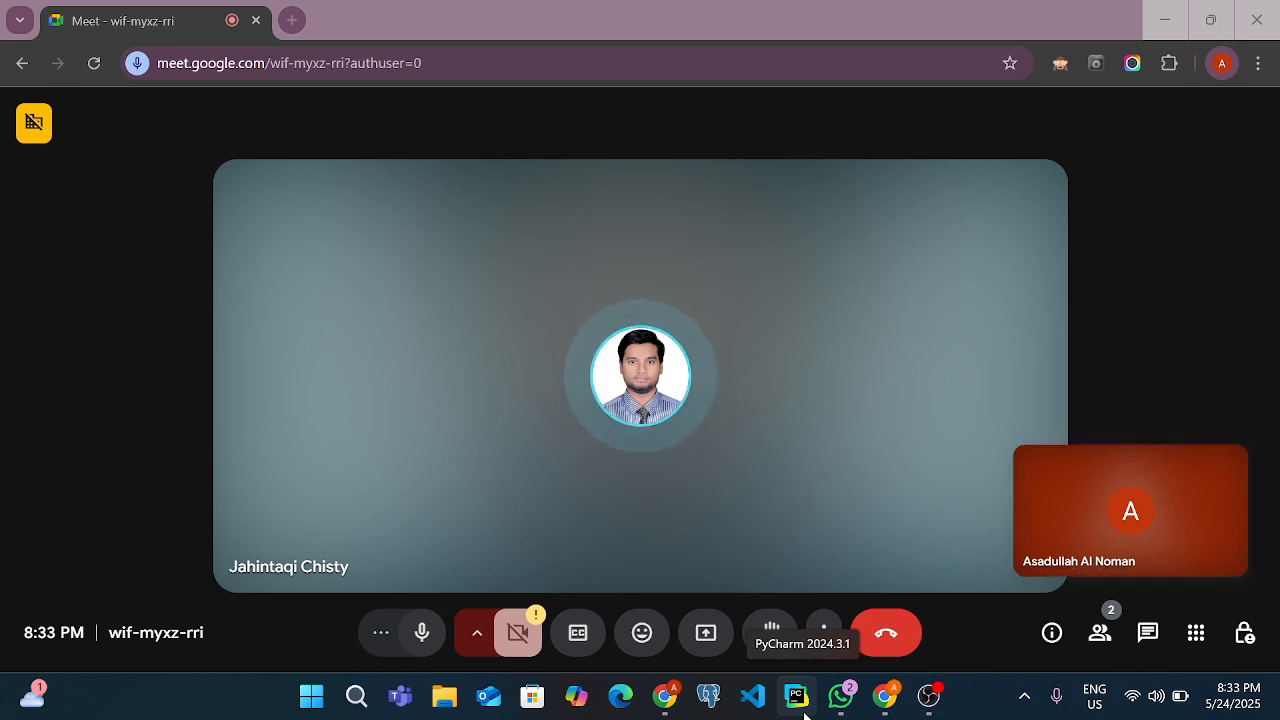
mouse_move(672, 705)
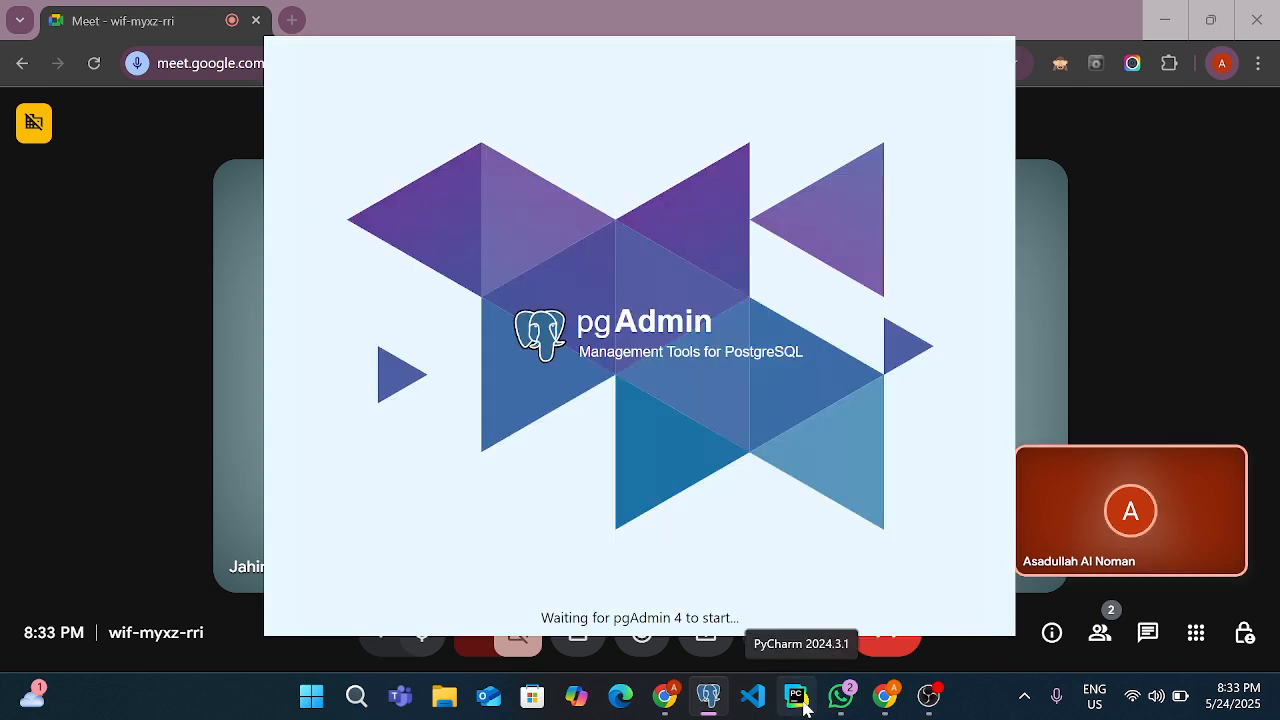
left_click(806, 706)
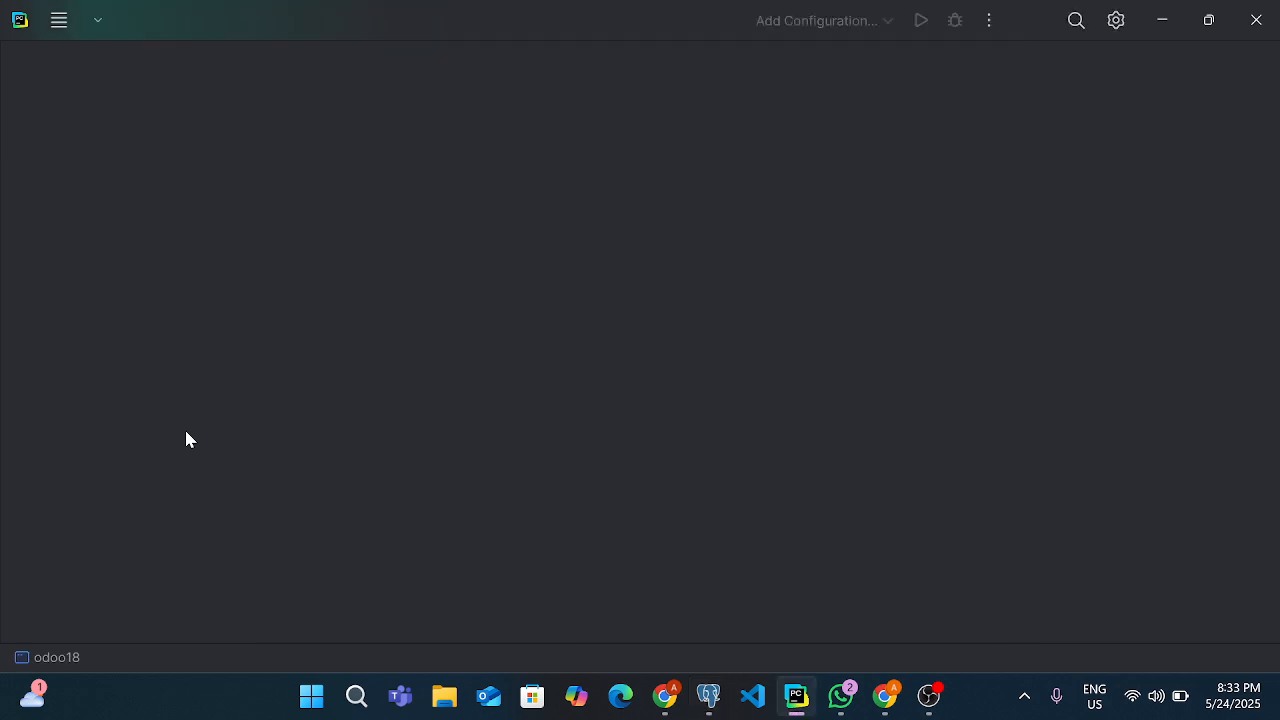
left_click(939, 712)
left_click(938, 712)
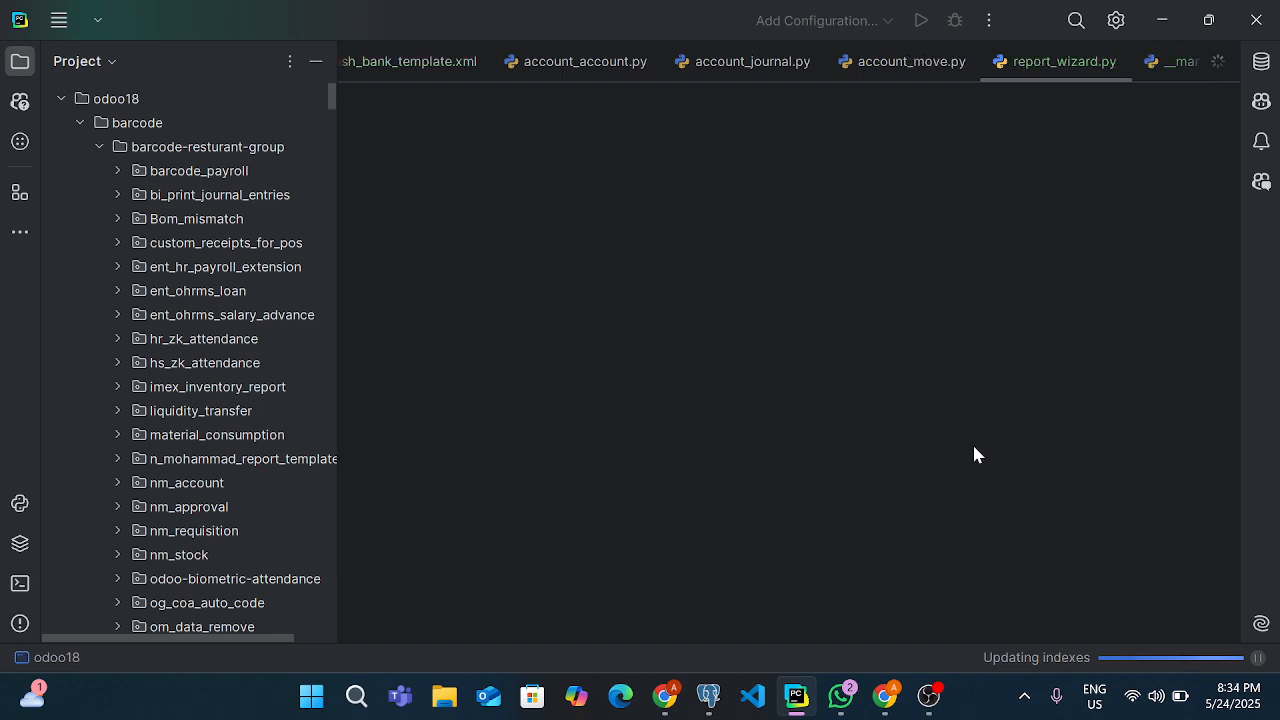
Minimise PyCharm and check the incoming Linux App zip file in the WhatsApp chat
left_click(806, 705)
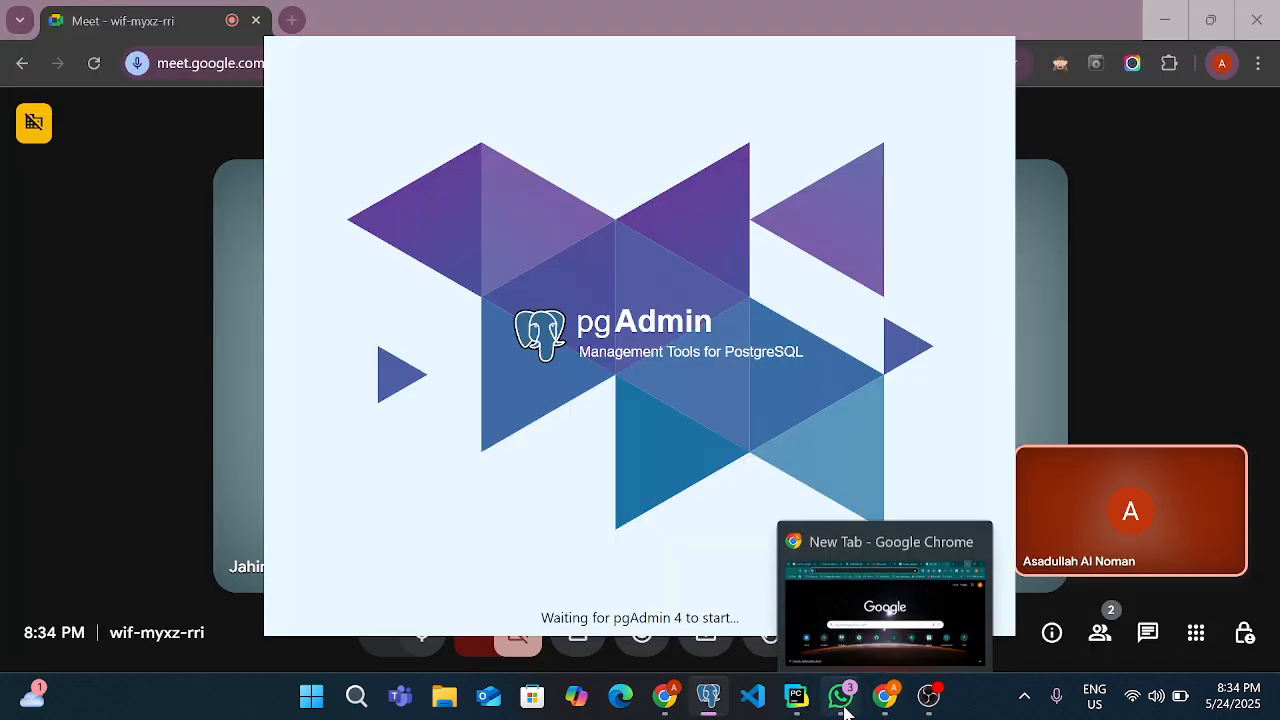
left_click(840, 695)
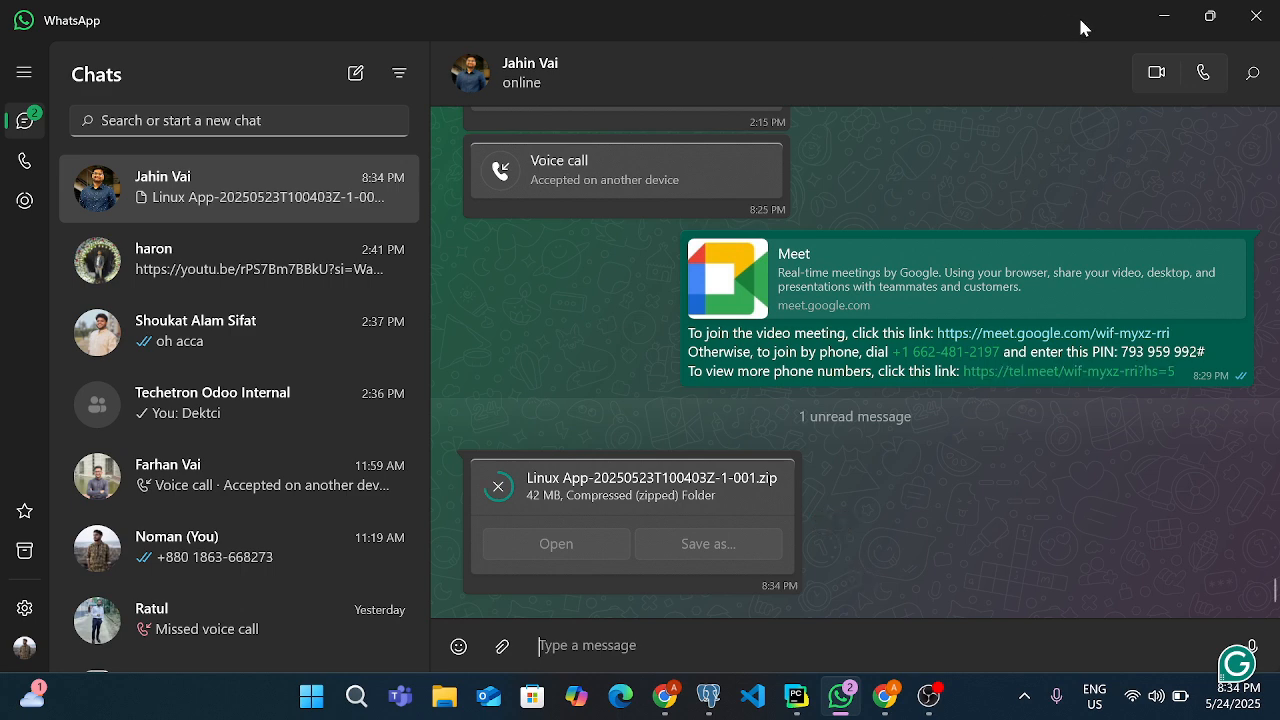
left_click(1163, 18)
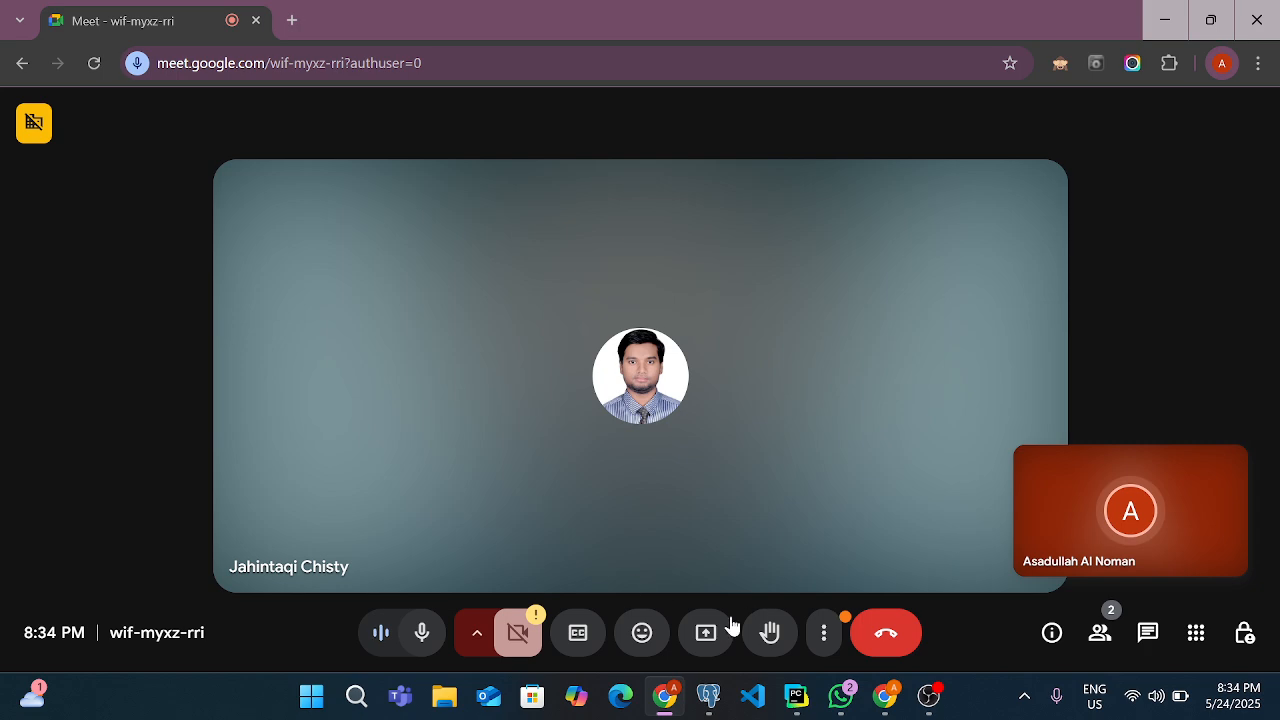
Present the entire screen in the Google Meet call
left_click(706, 633)
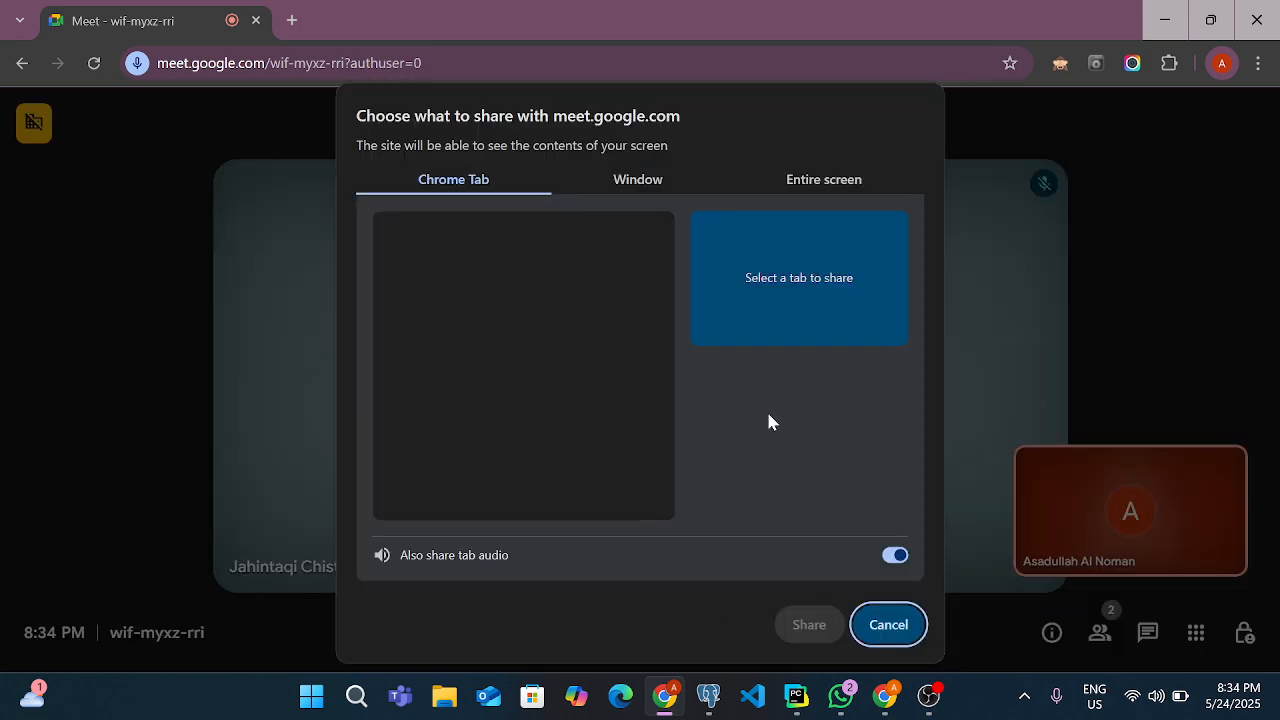
left_click(830, 181)
left_click(405, 364)
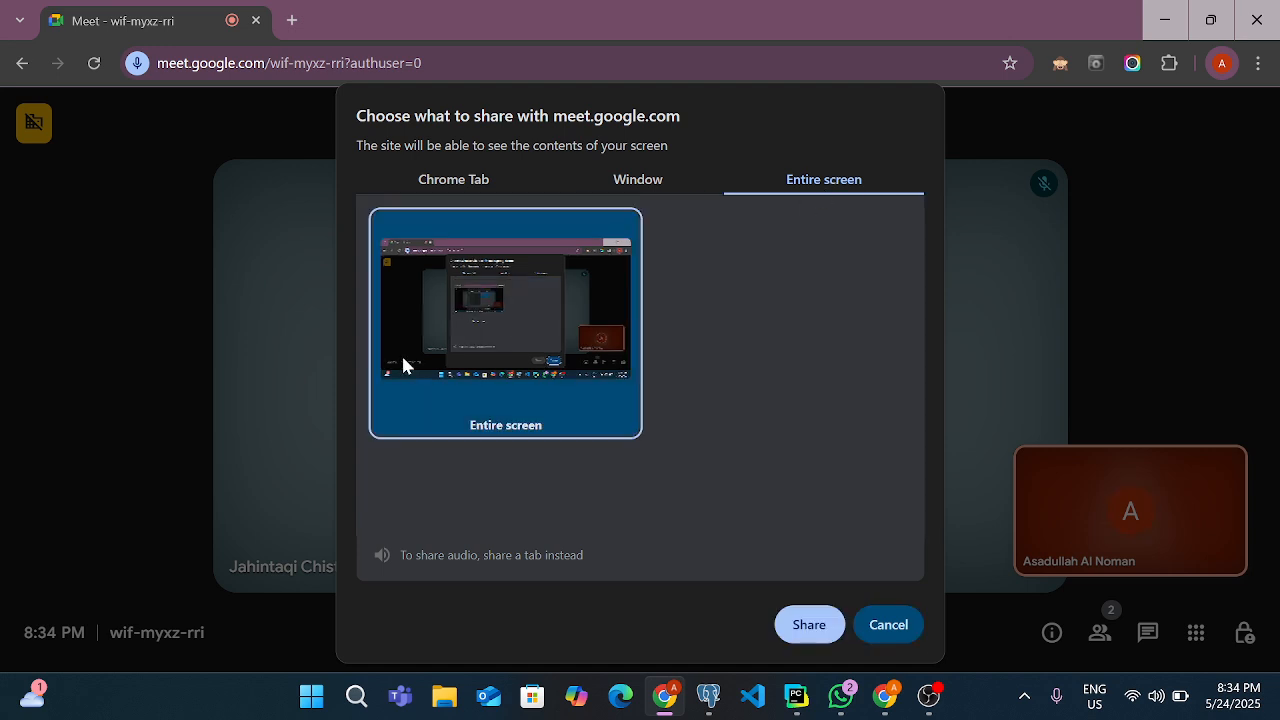
left_click(808, 625)
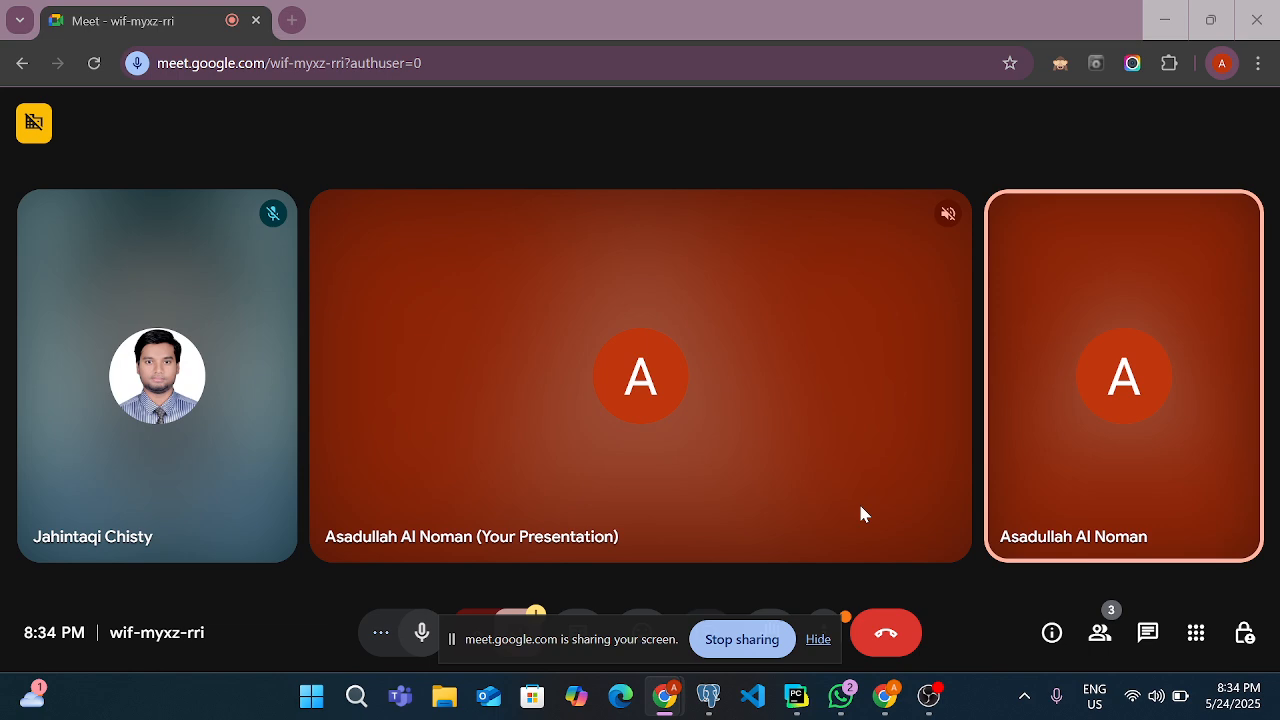
Check the zip download's progress in WhatsApp and return to the Meet call in Chrome
mouse_move(826, 707)
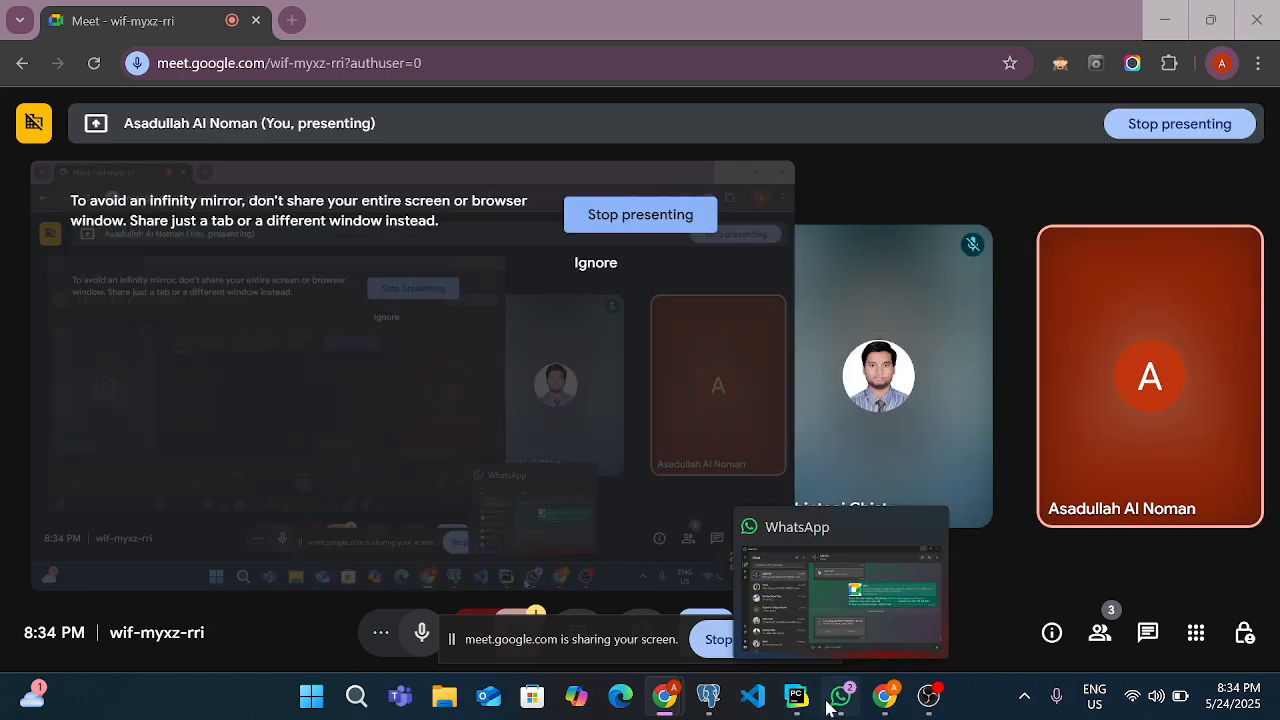
left_click(828, 705)
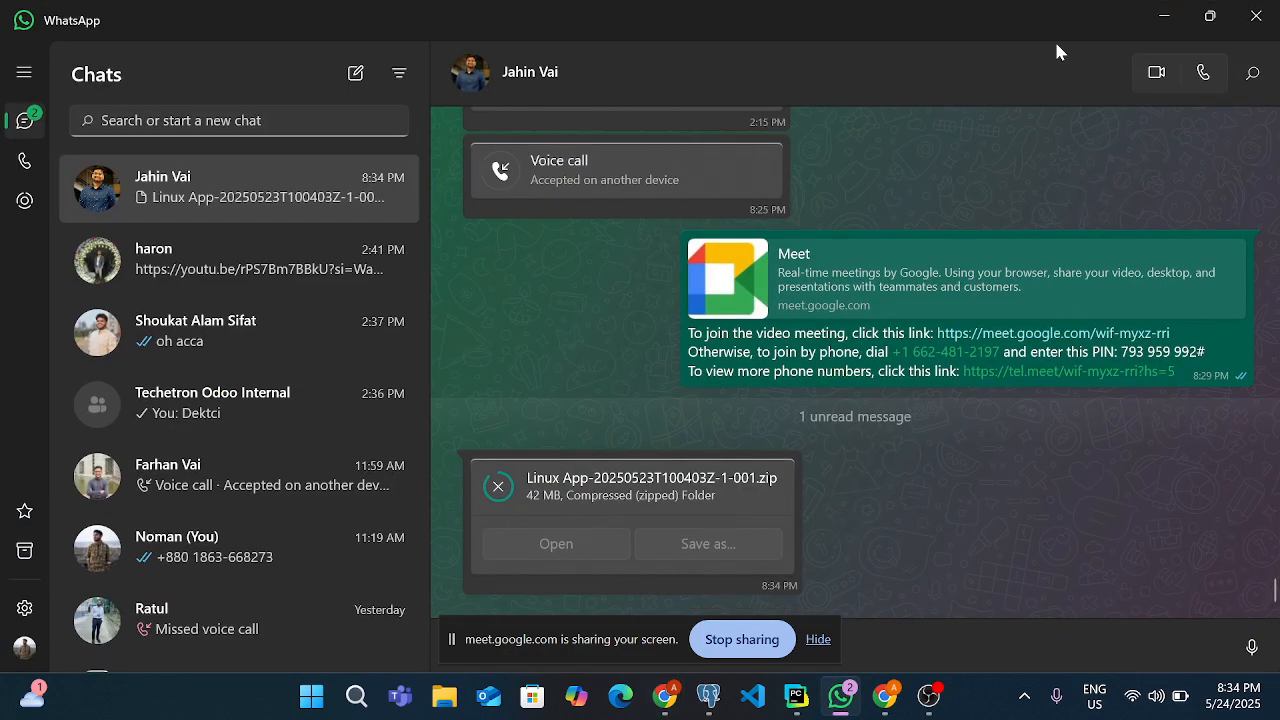
left_click(664, 696)
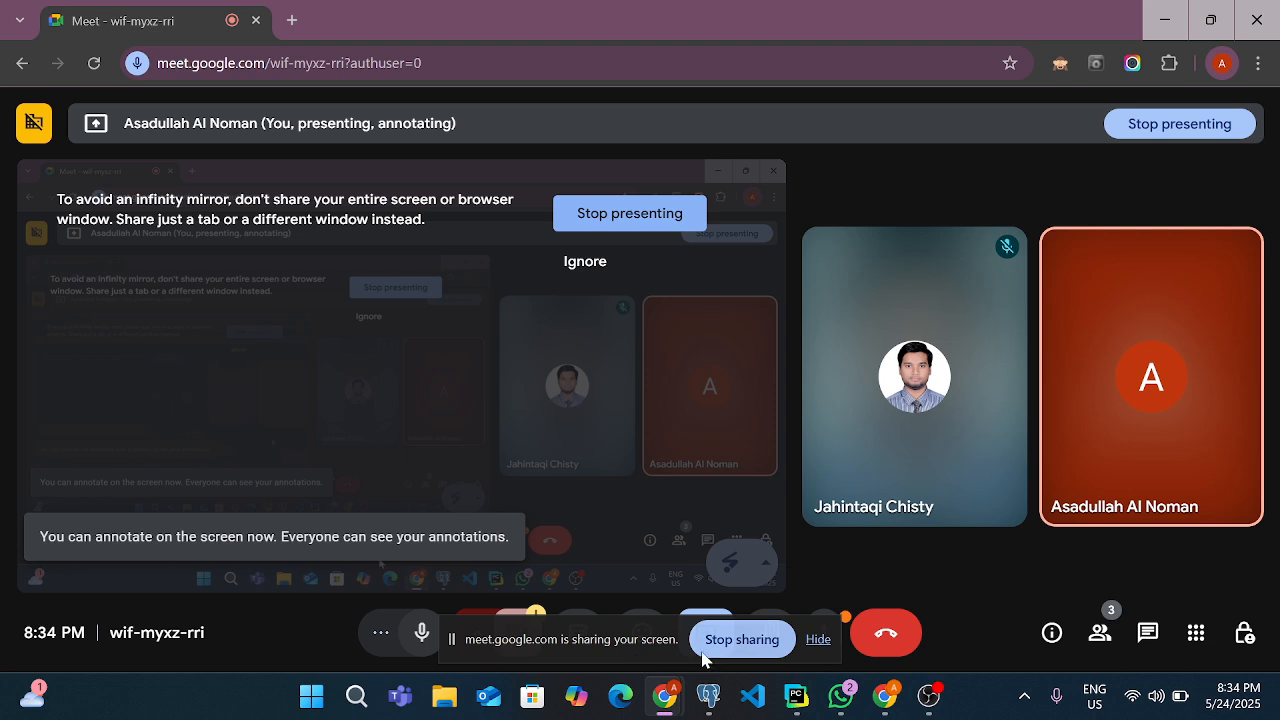
Load odoo.sh in a new browser tab and dismiss the floating Meet window and the screen-sharing notice
key("ctrl+t")
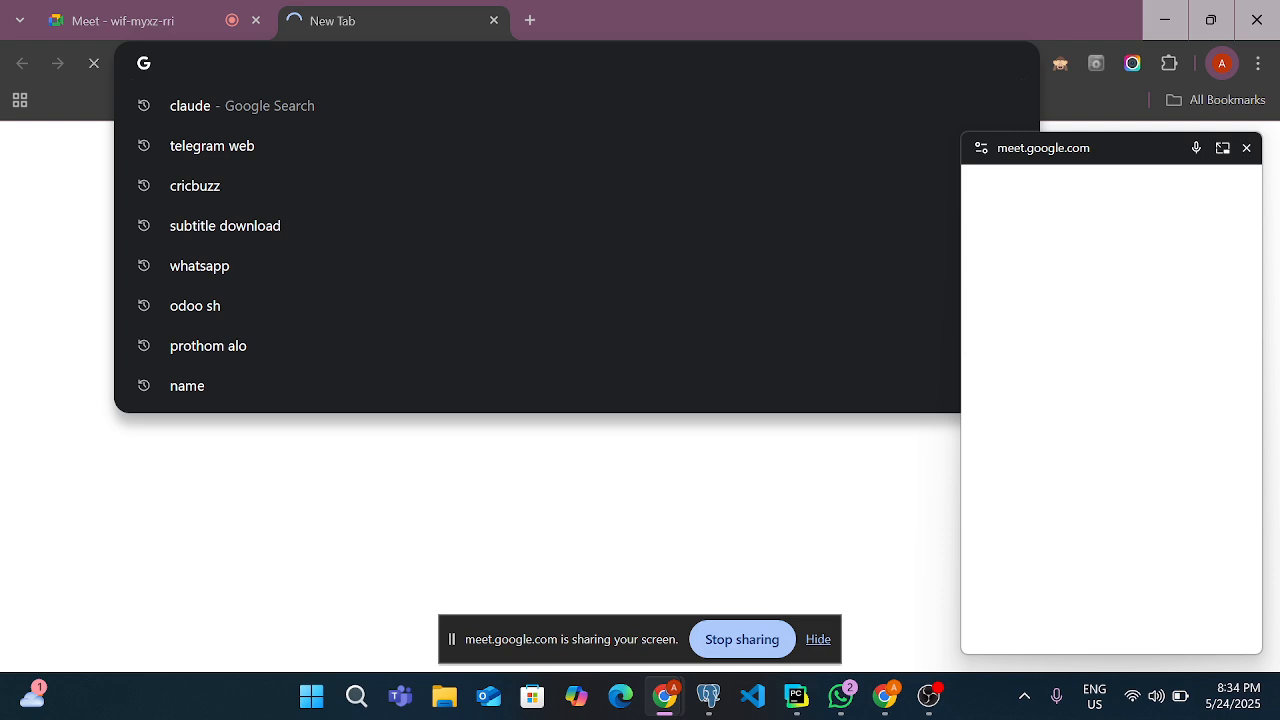
type("odoo.sh")
key("Return")
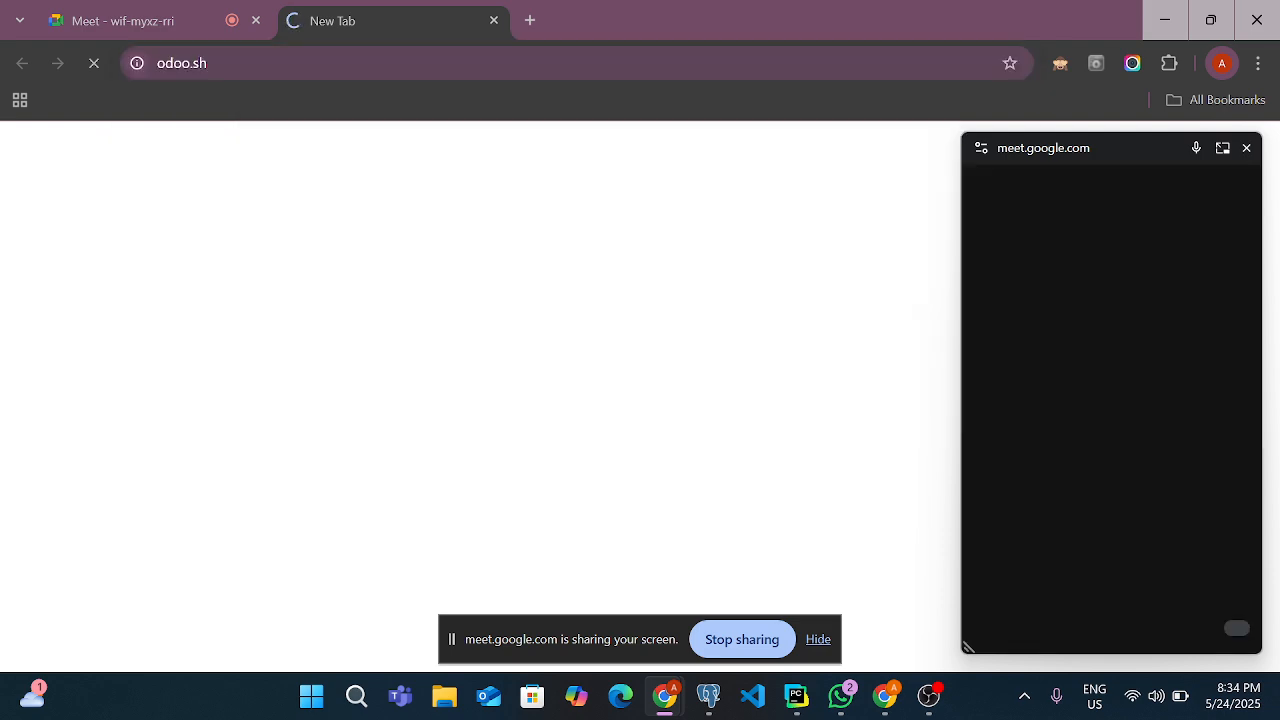
left_click(1245, 149)
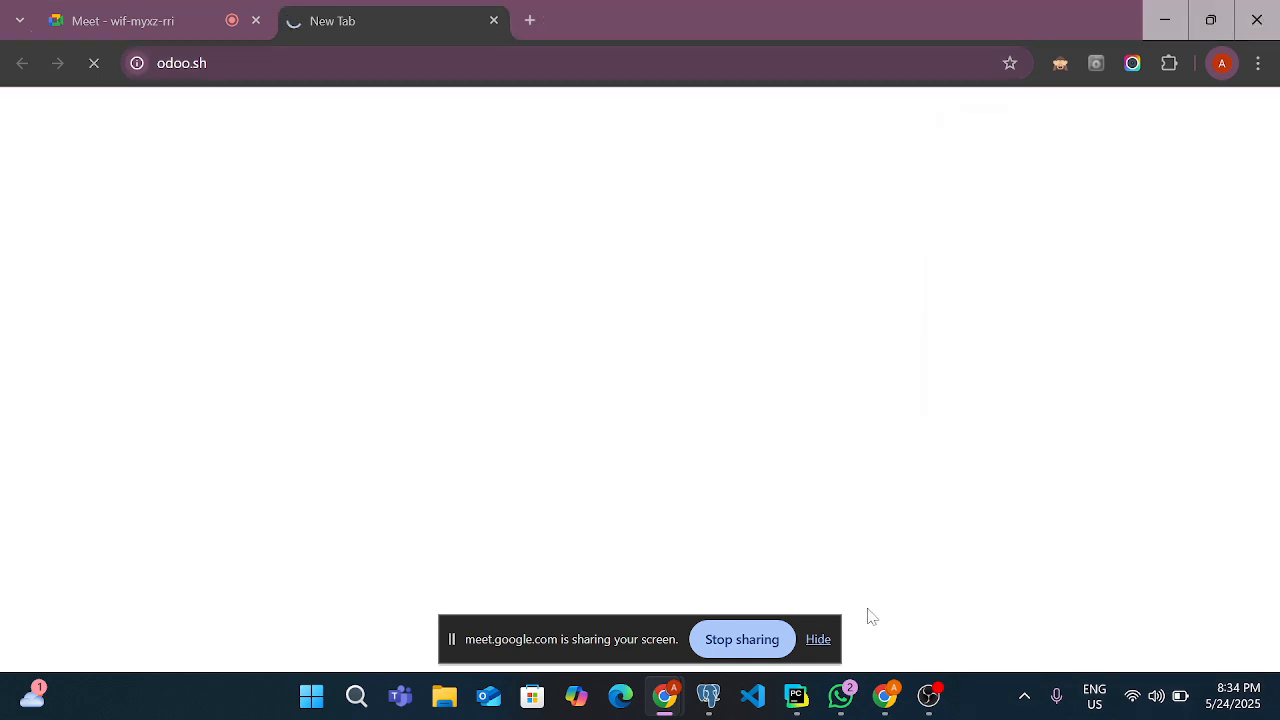
left_click(822, 639)
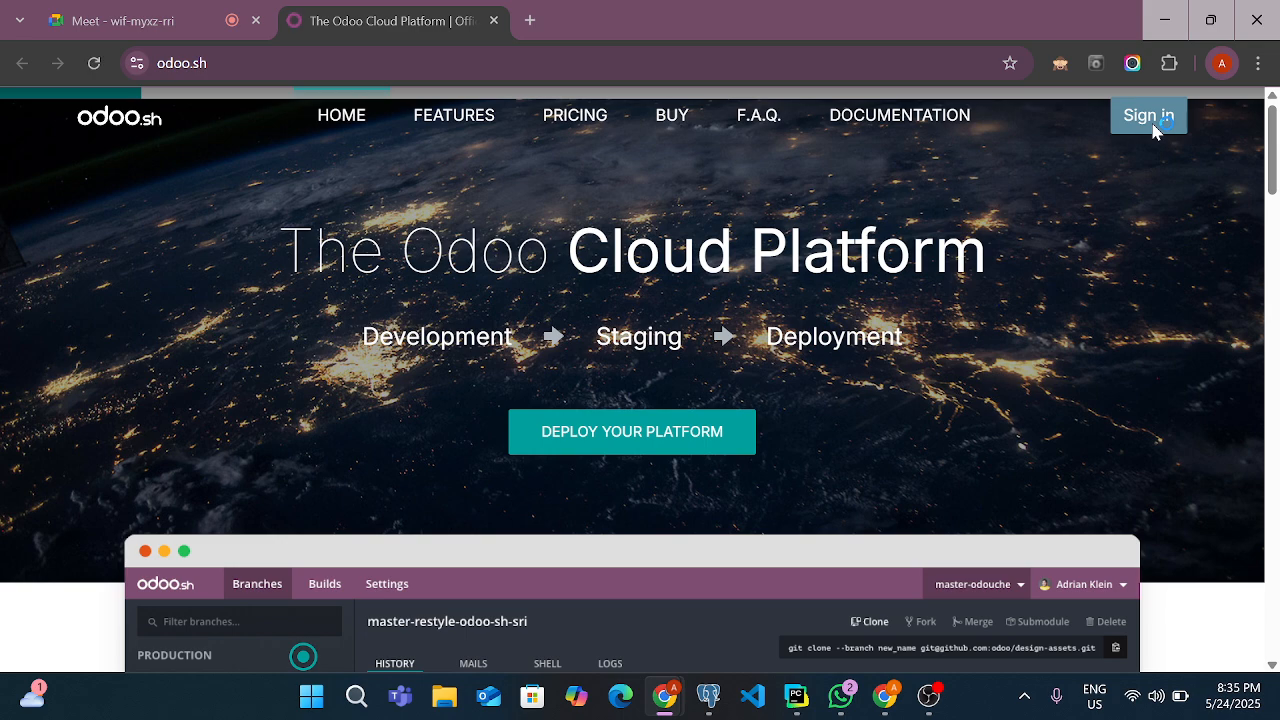
Sign in to Odoo.sh and open the barcode-restaurant-group project
scroll(721, 352, "down", 4)
scroll(733, 357, "up", 4)
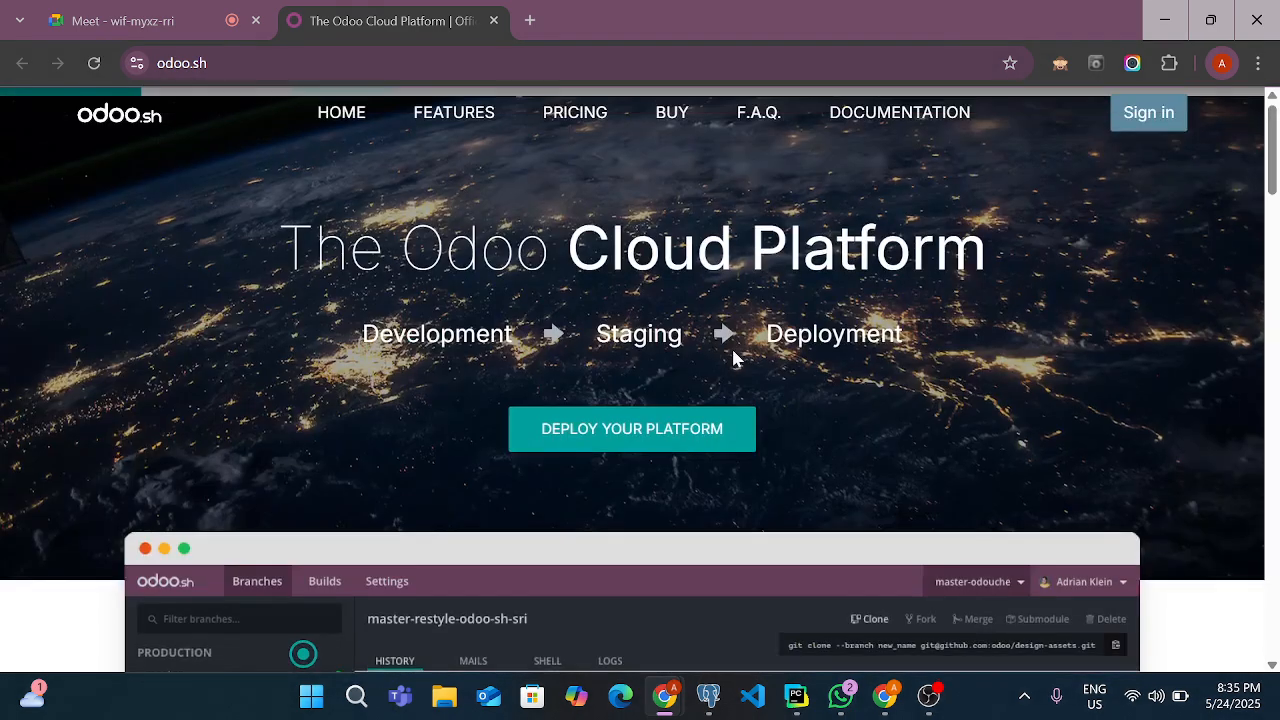
left_click(1153, 116)
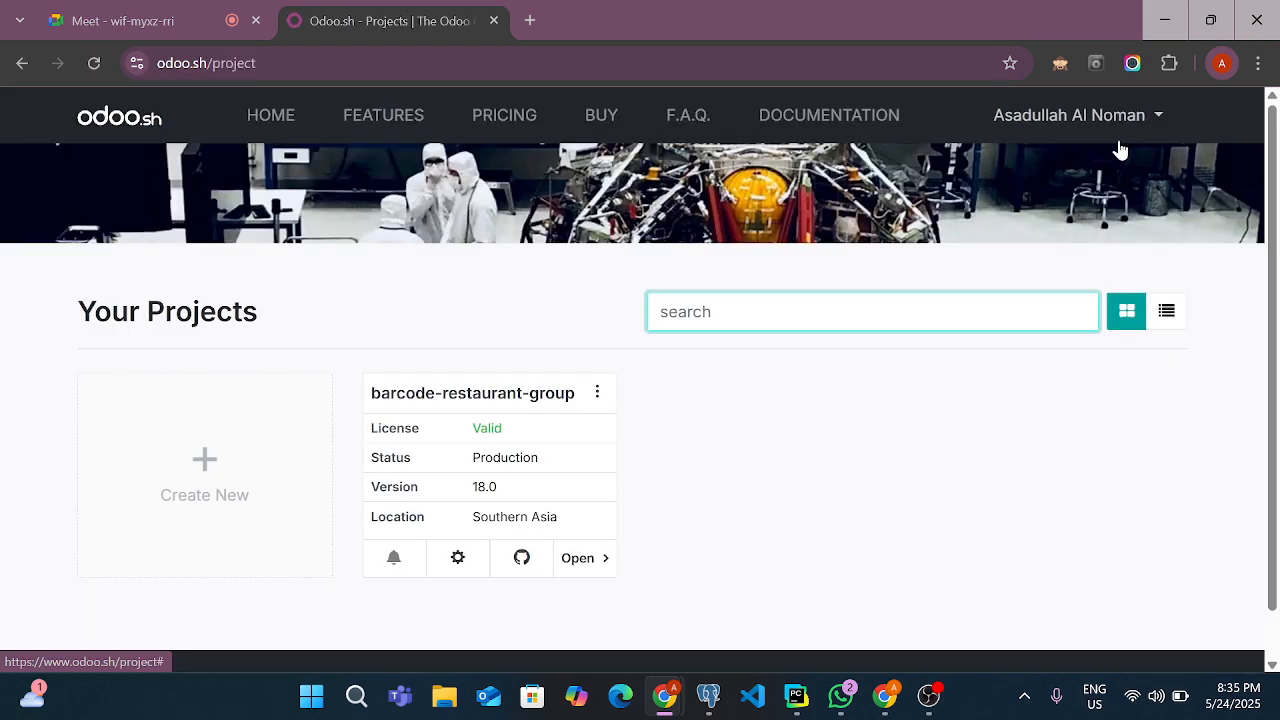
left_click(588, 574)
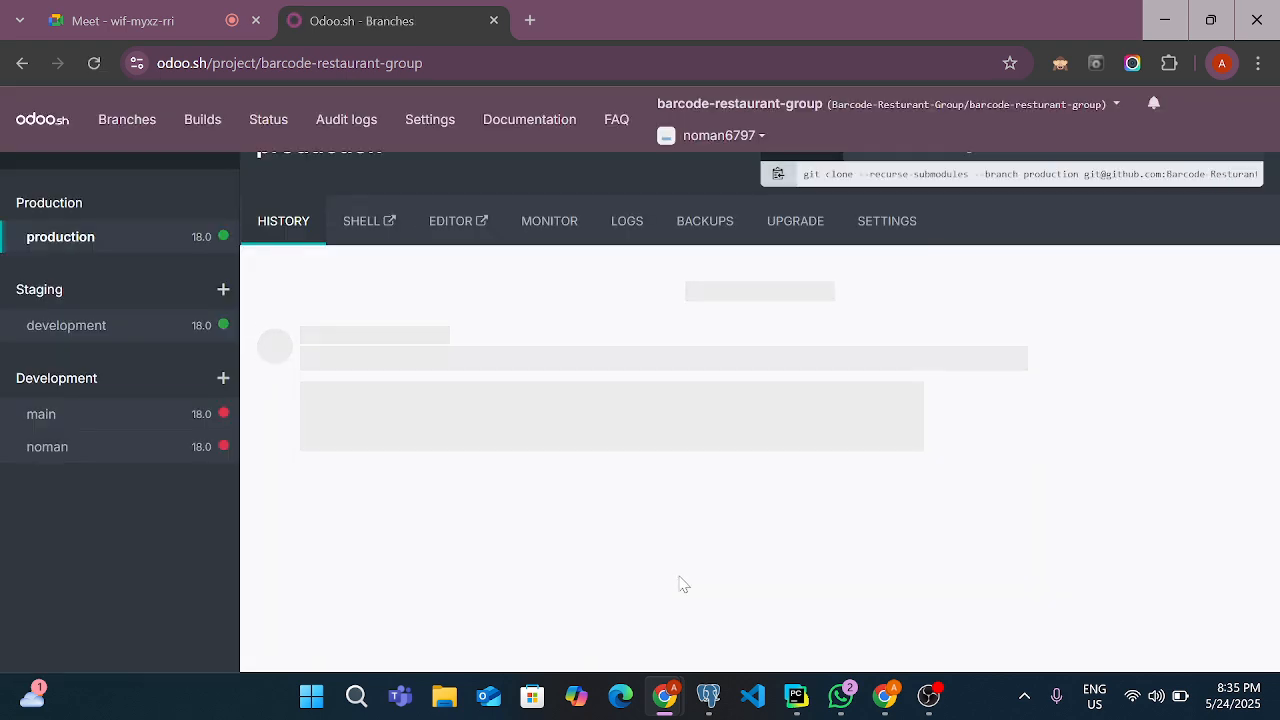
Switch to PyCharm, run the odoo18 configuration, and minimise the window
left_click(800, 696)
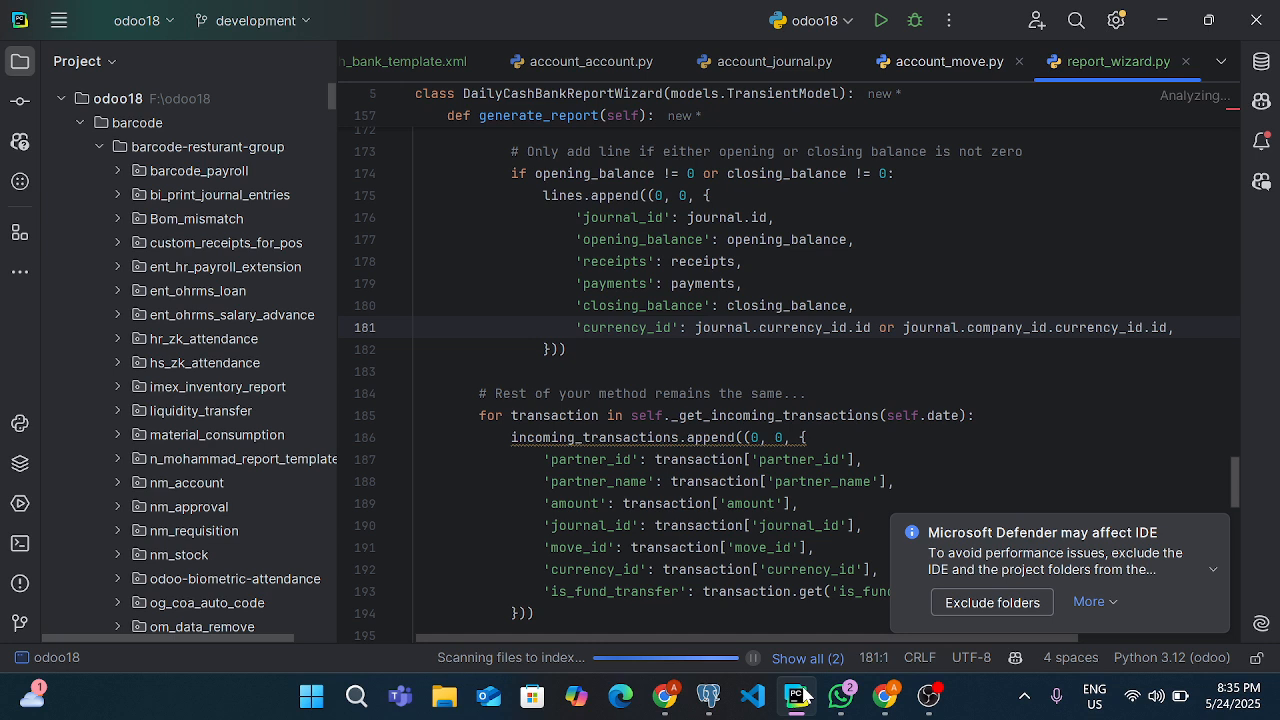
left_click(887, 30)
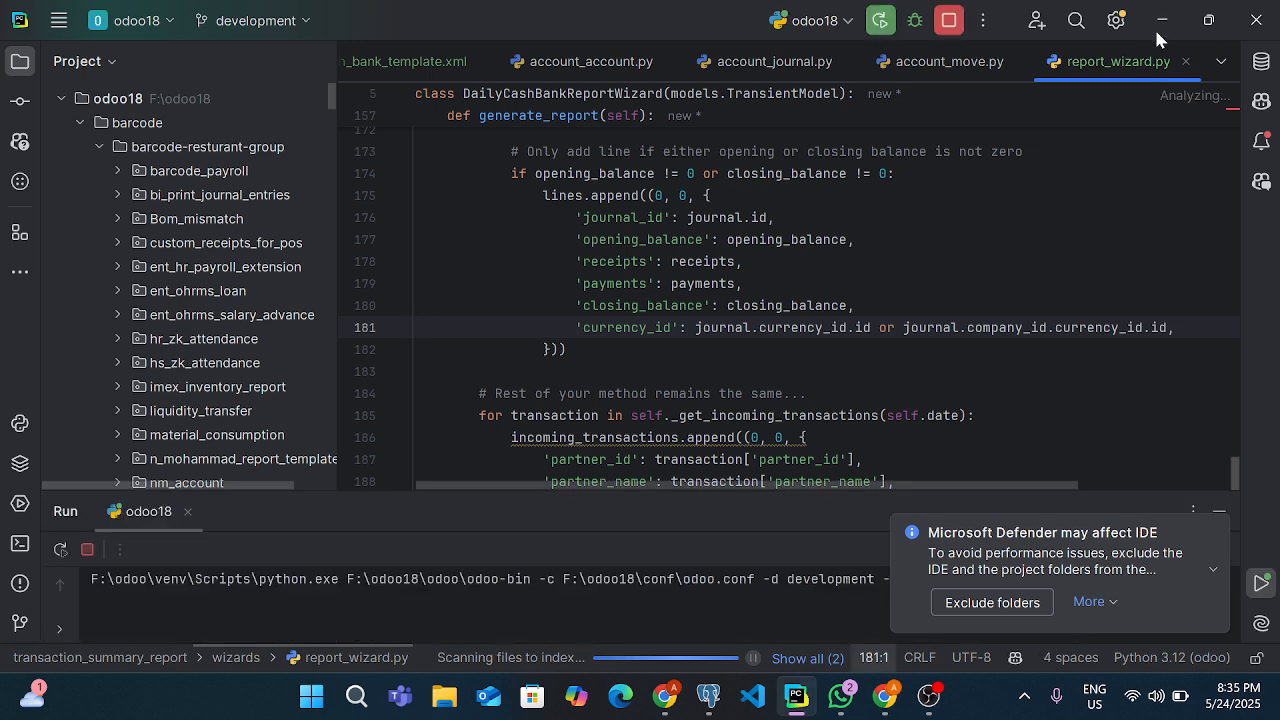
left_click(1154, 27)
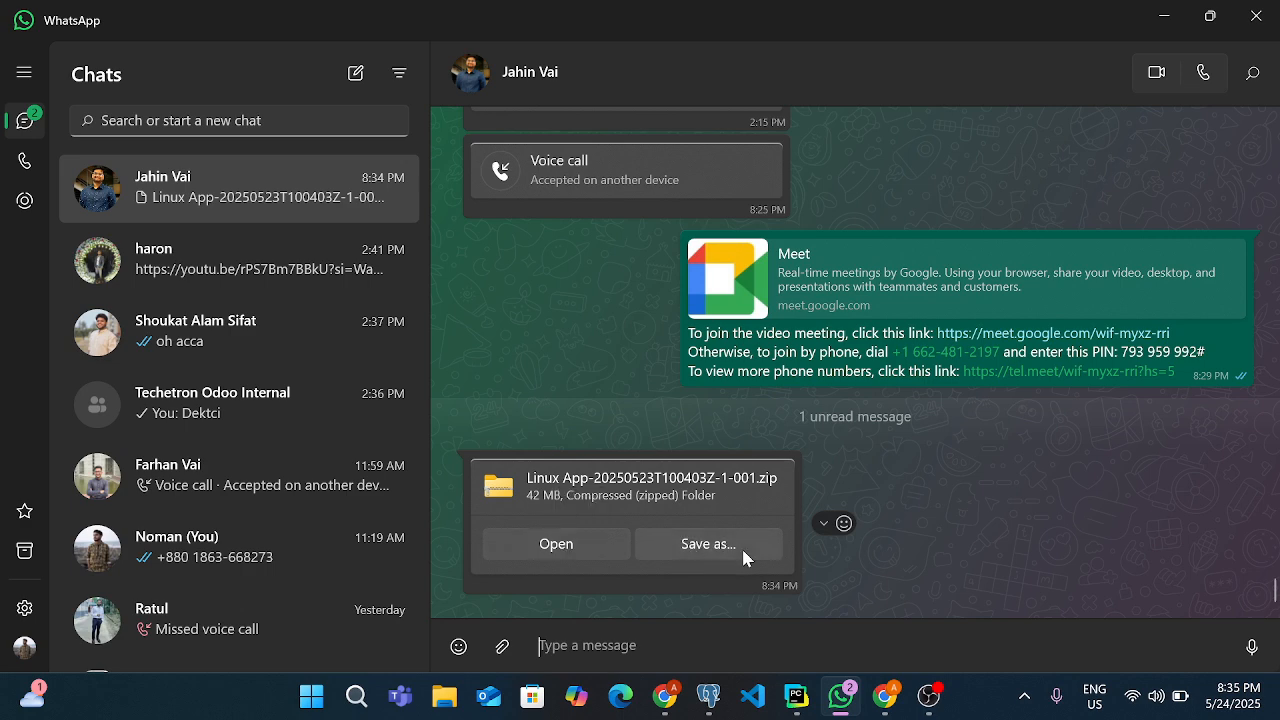
Open the Linux App zip received in WhatsApp and copy its Direct Print Windows-Linux App folder
left_click(858, 697)
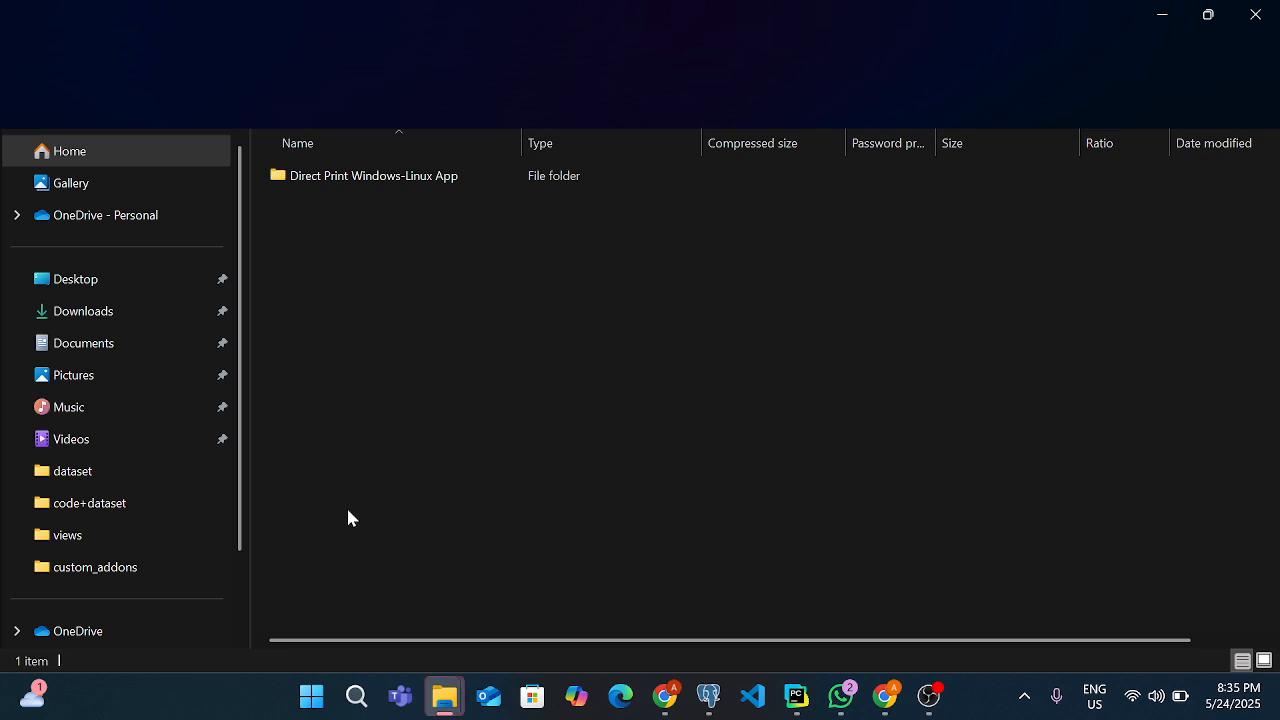
right_click(364, 180)
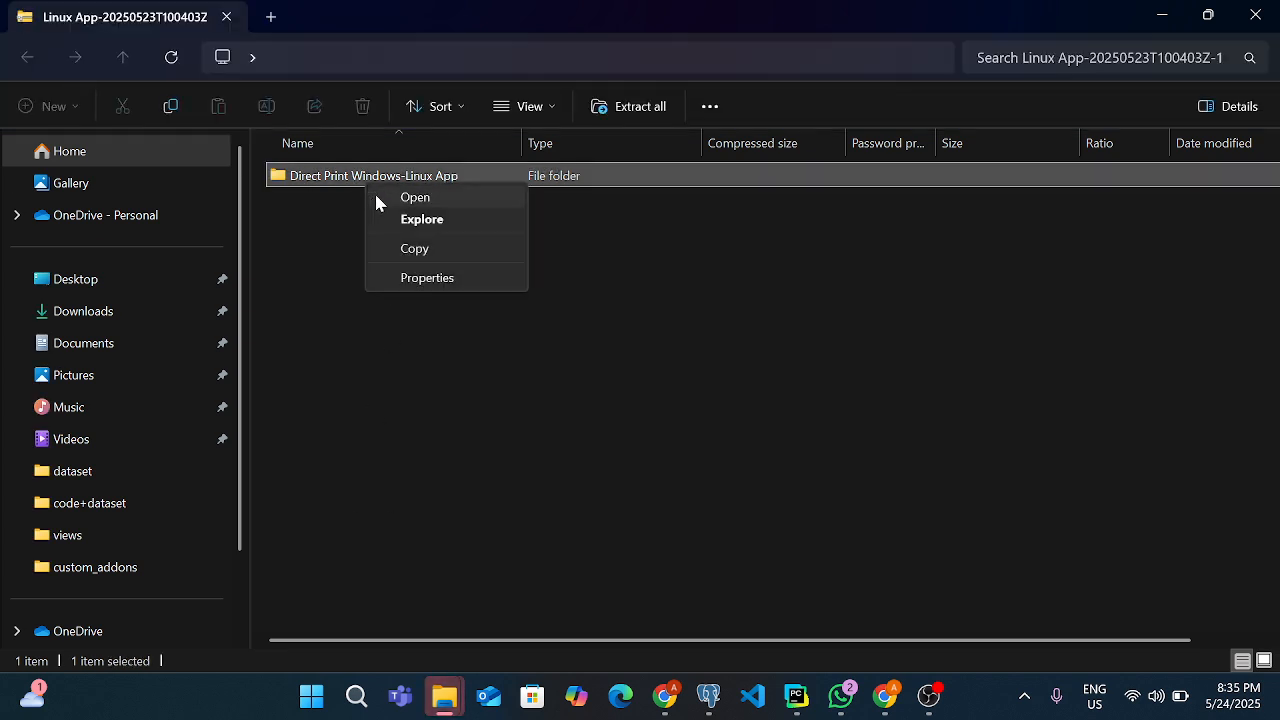
left_click(410, 248)
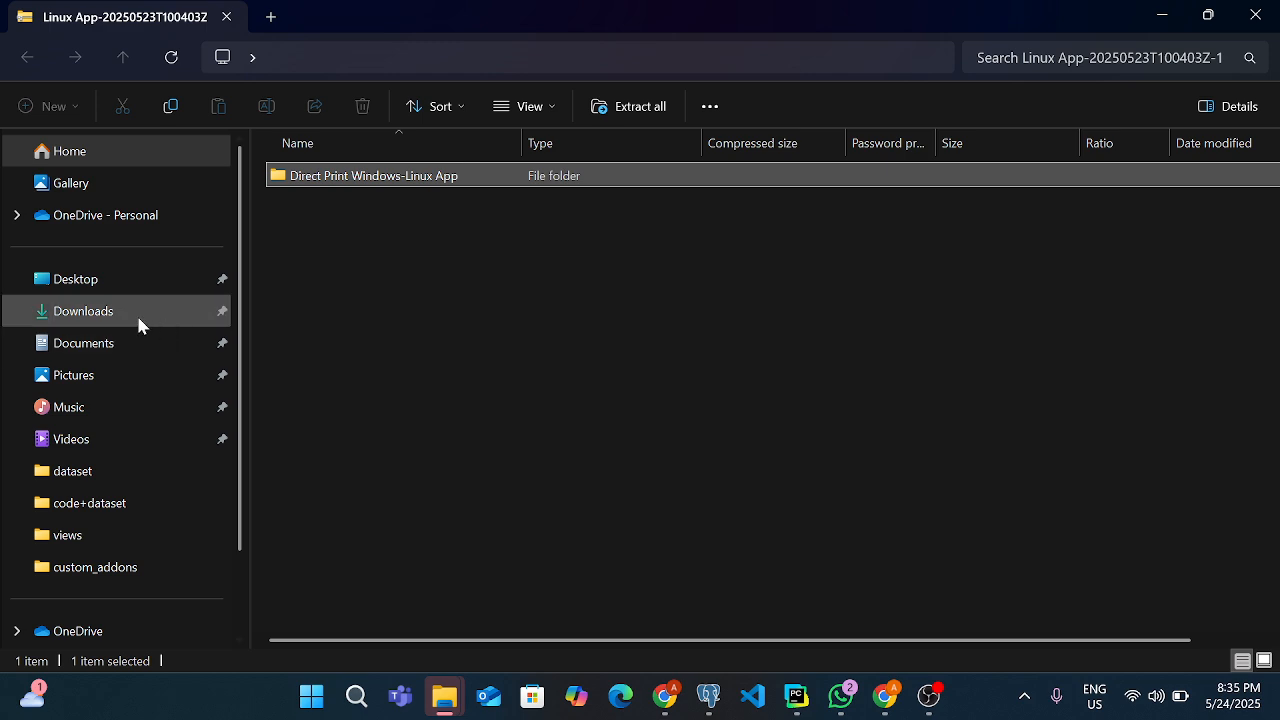
scroll(129, 515, "down", 2)
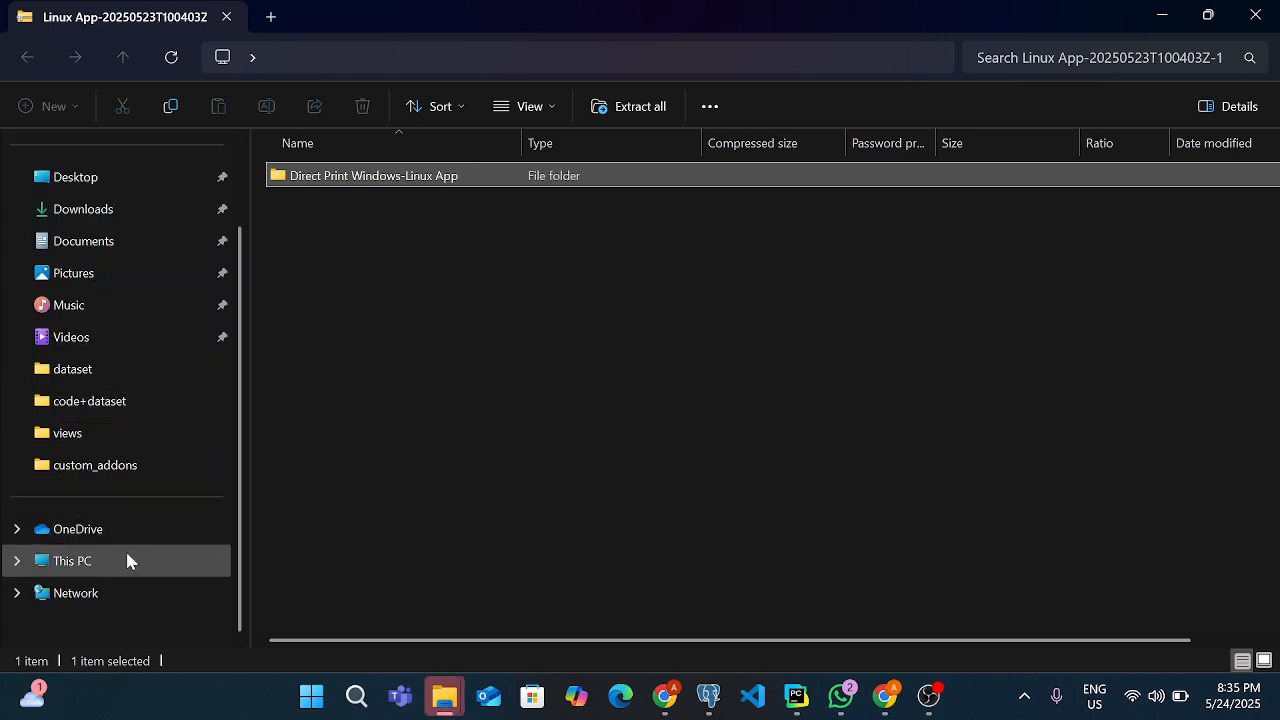
left_click(128, 561)
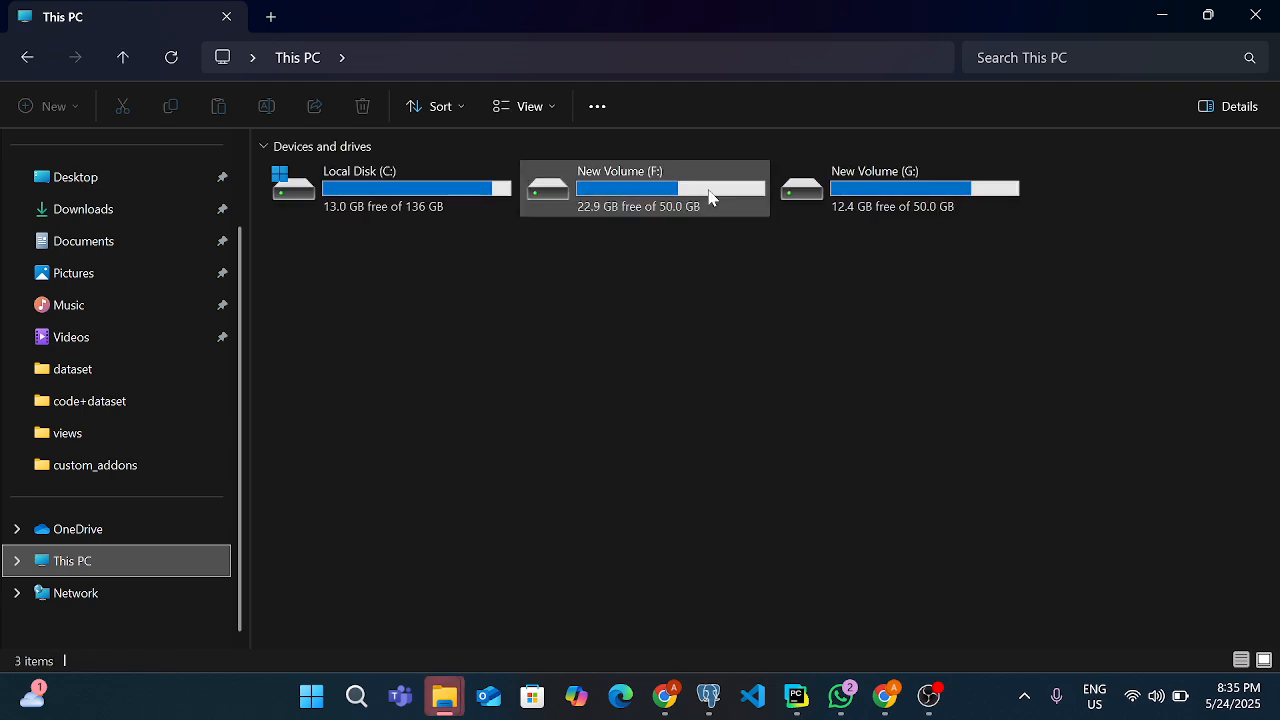
left_click(710, 197)
double_click(709, 197)
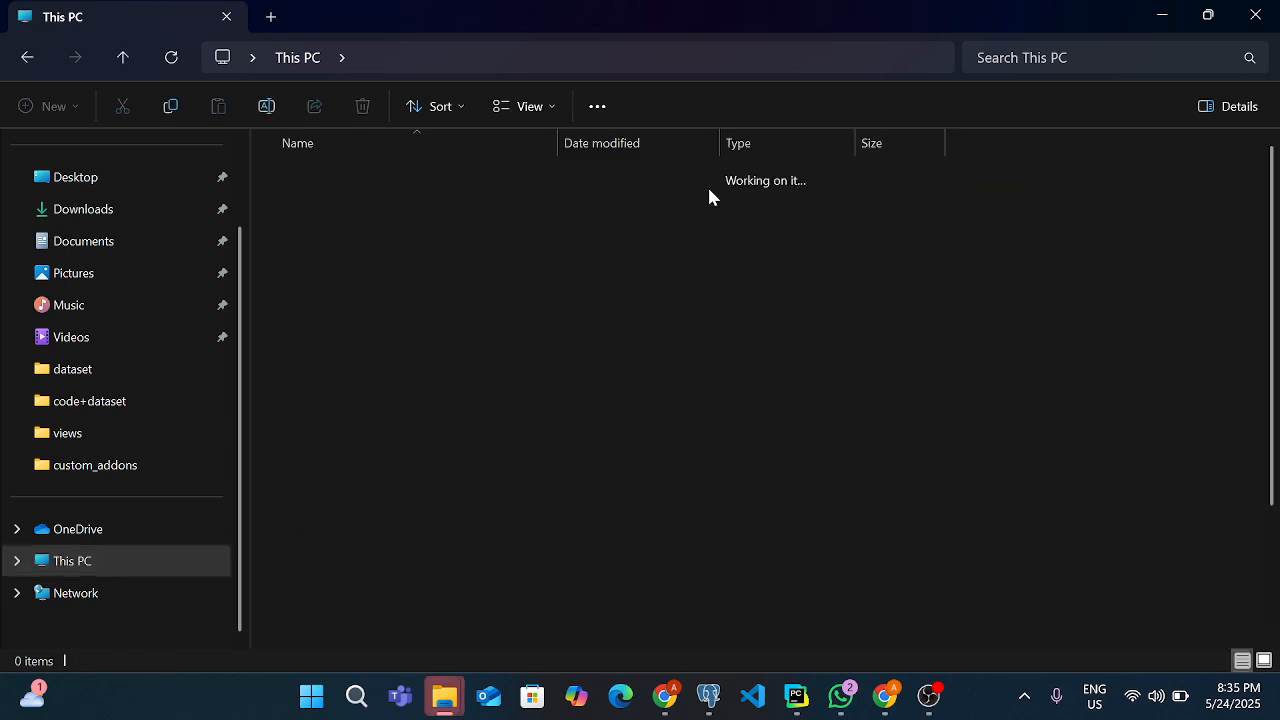
scroll(383, 607, "down", 2)
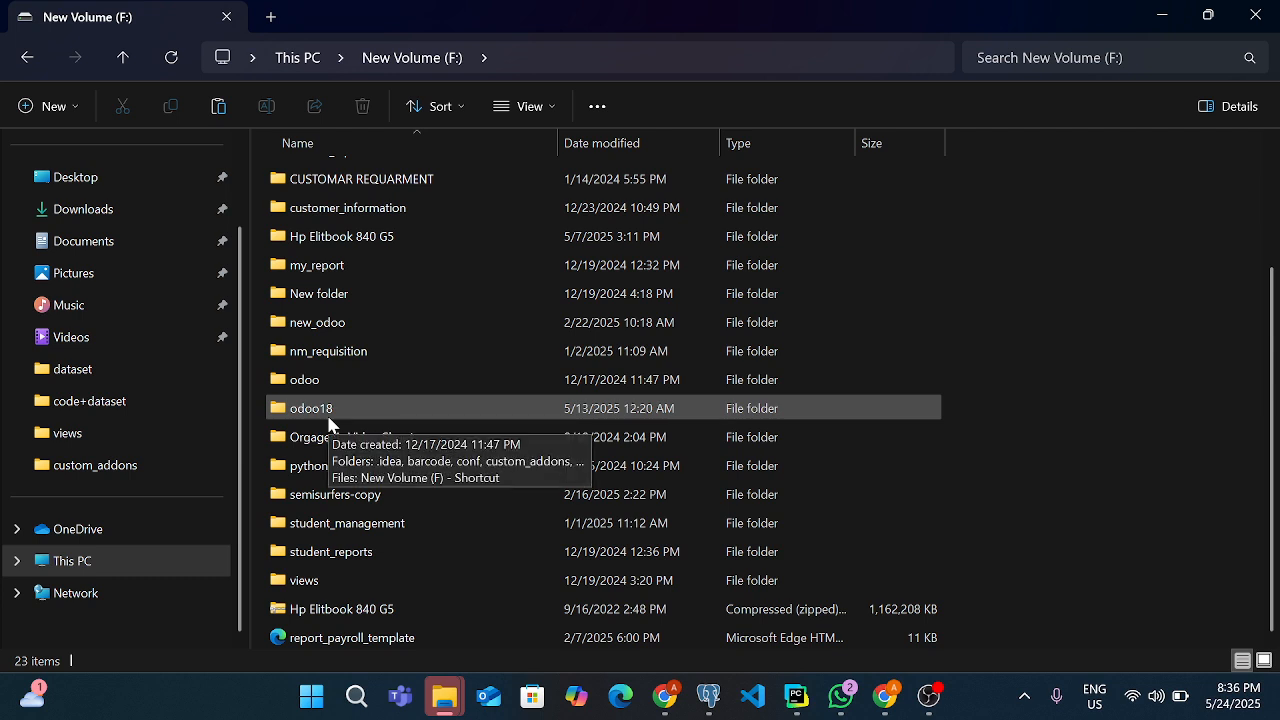
Paste the copied Direct Print Windows-Linux App folder into Downloads
left_click(88, 209)
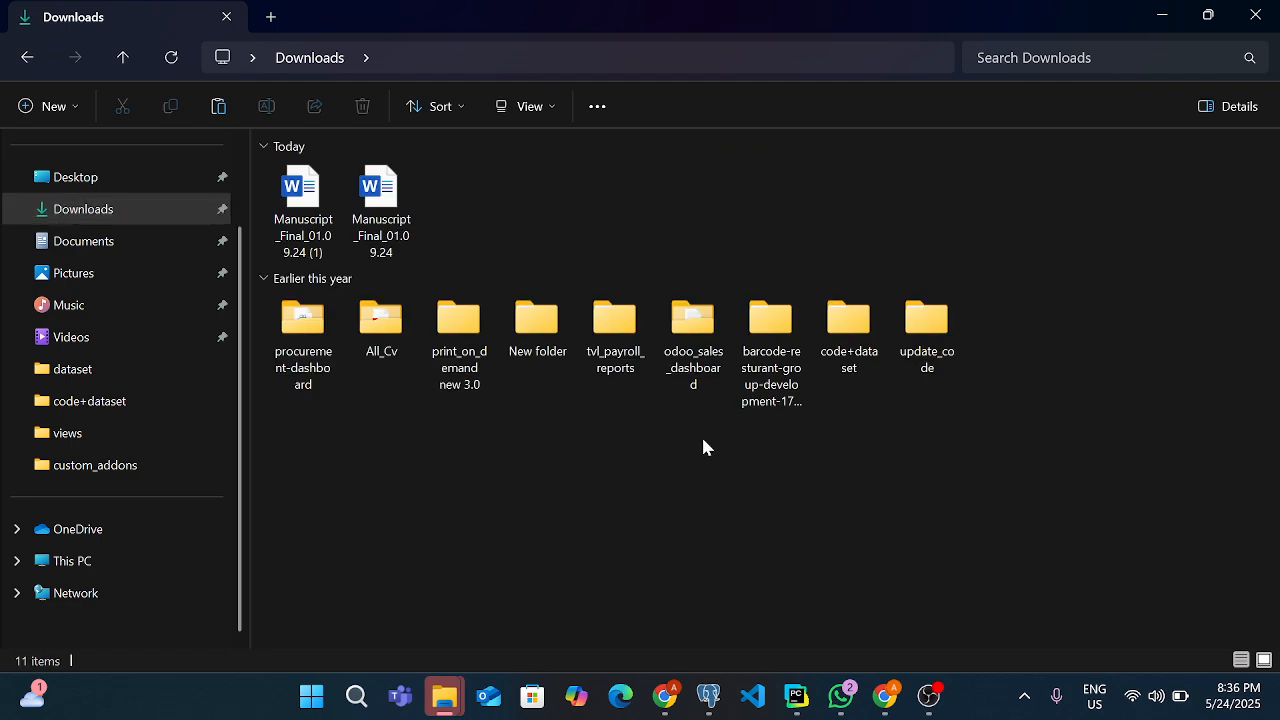
right_click(703, 447)
left_click(718, 484)
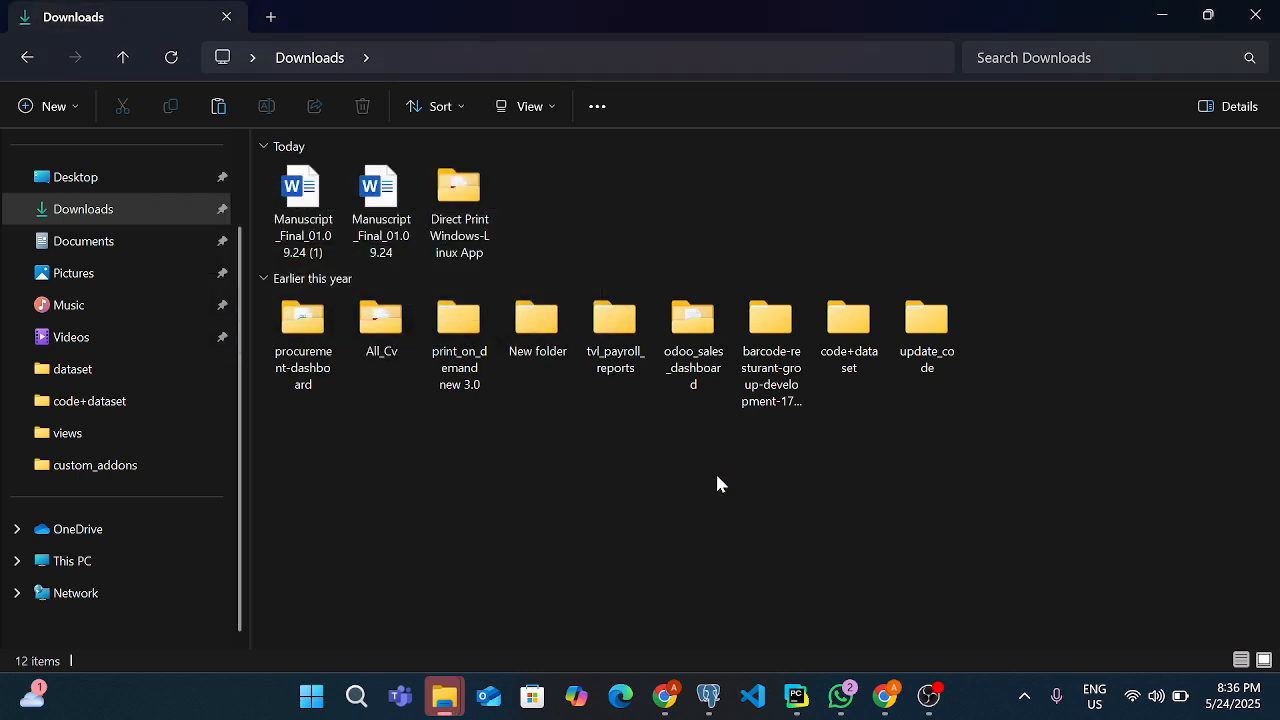
left_click(619, 480)
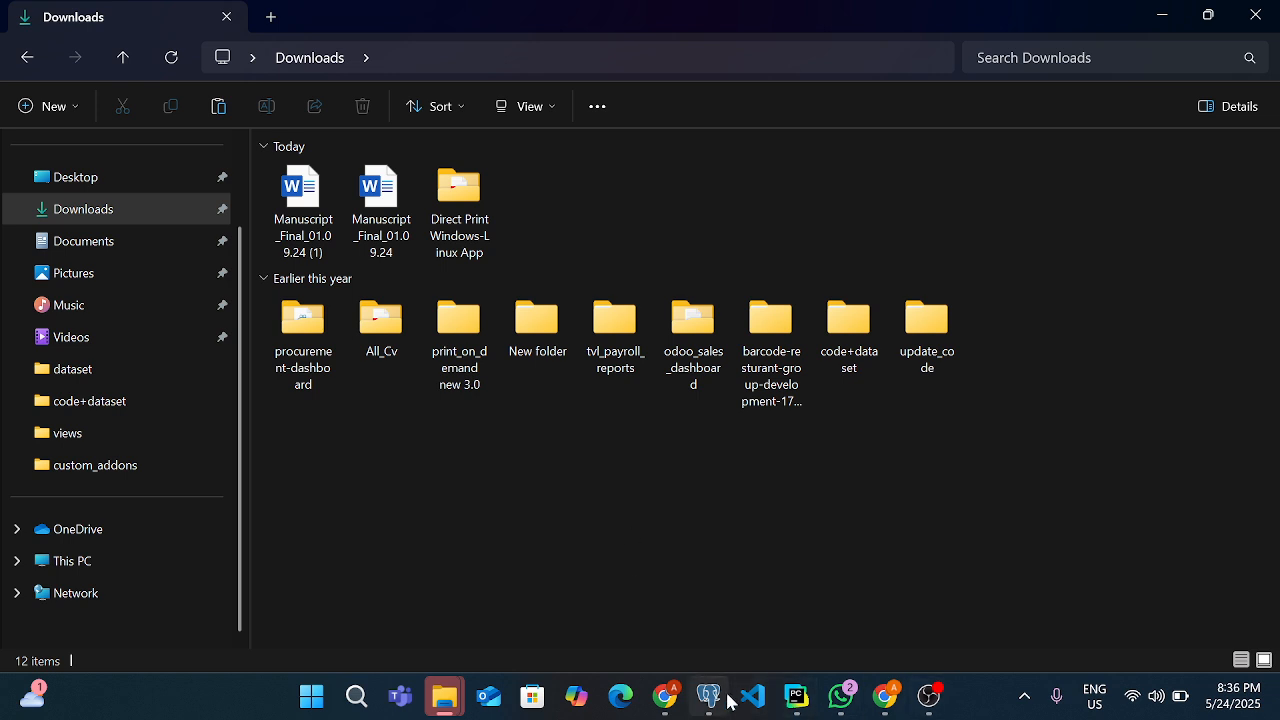
Open the Print Direct Guide PDF from the Direct Print Windows-Linux App folder in Downloads and maximise its window
mouse_move(663, 700)
left_click(557, 600)
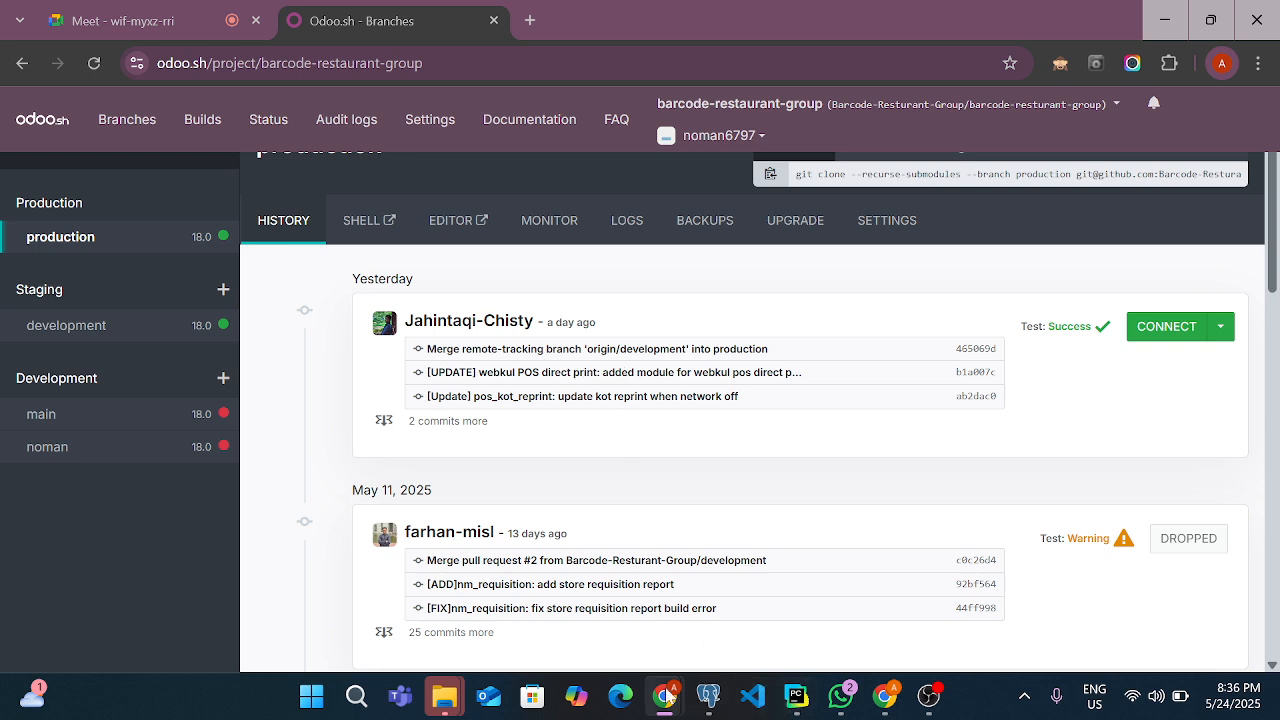
left_click(461, 697)
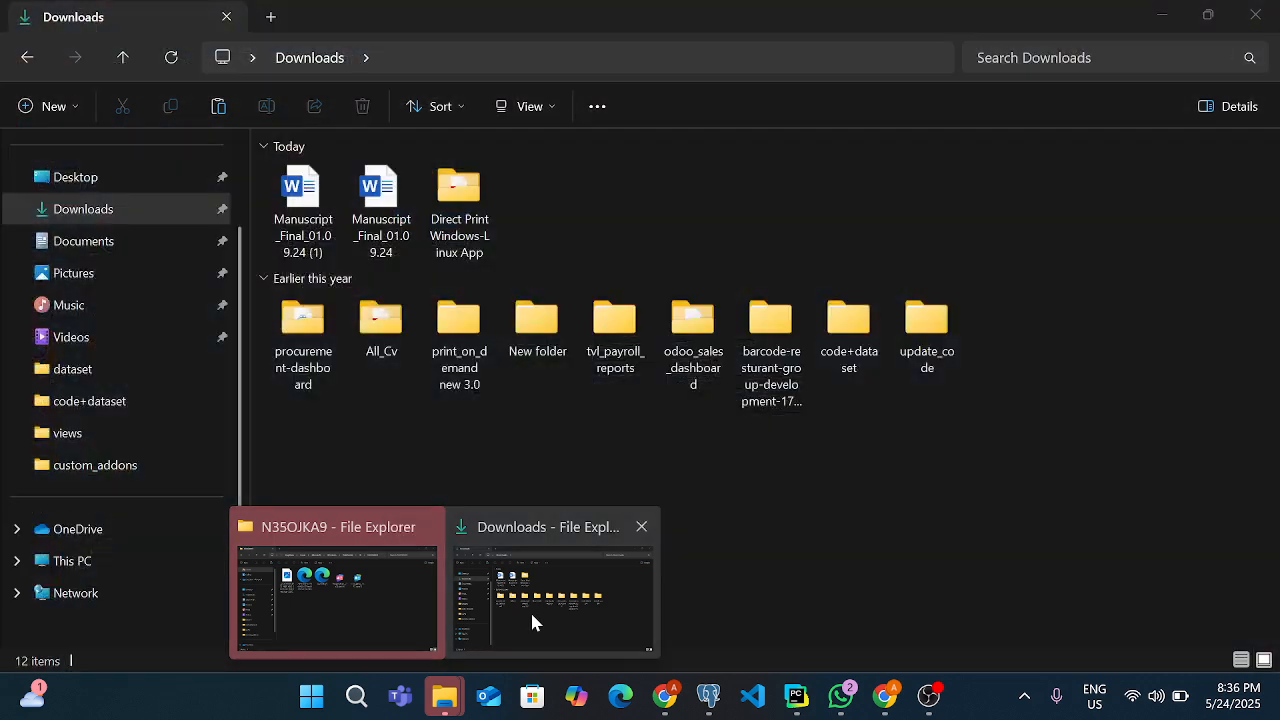
left_click(531, 612)
double_click(465, 236)
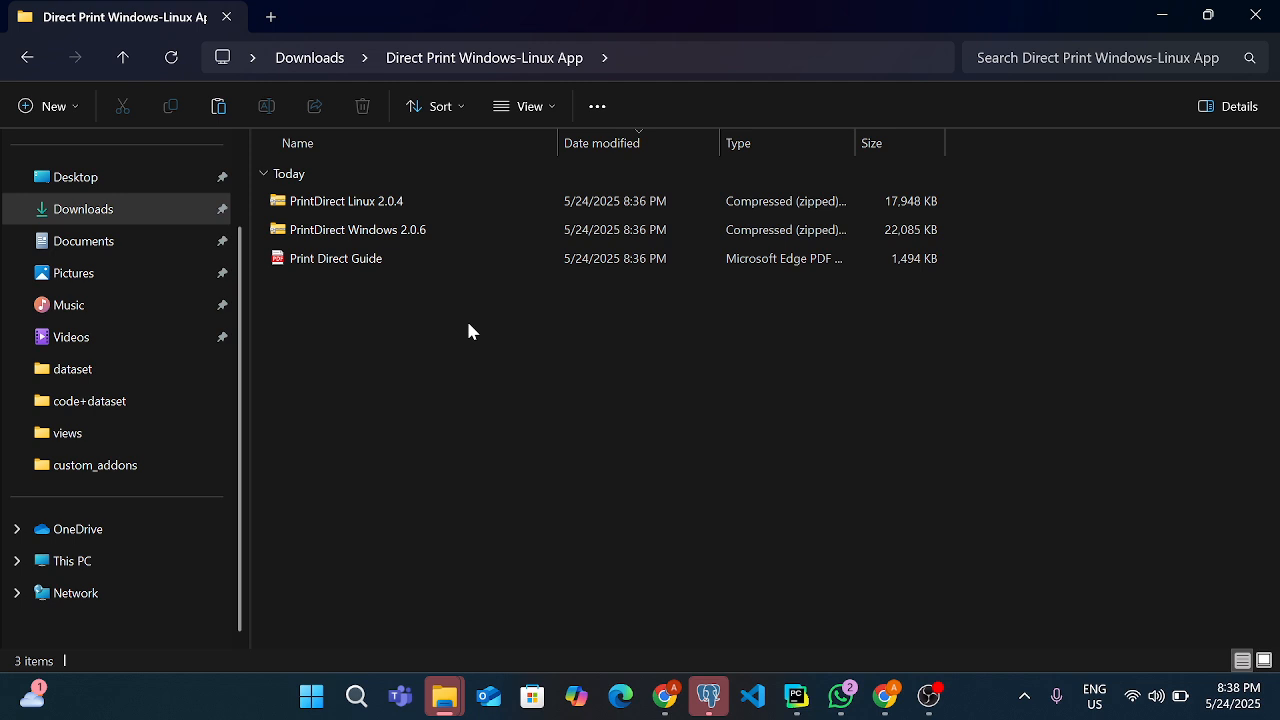
left_click(394, 258)
double_click(394, 258)
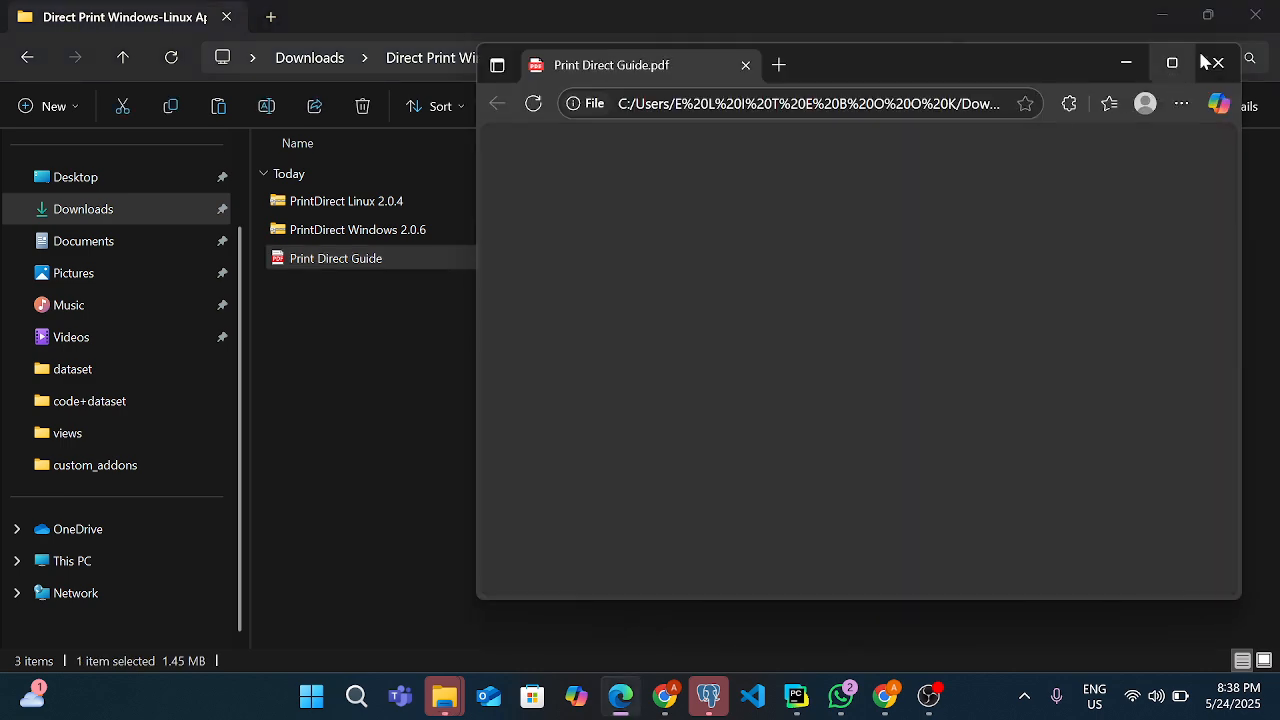
left_click(1176, 63)
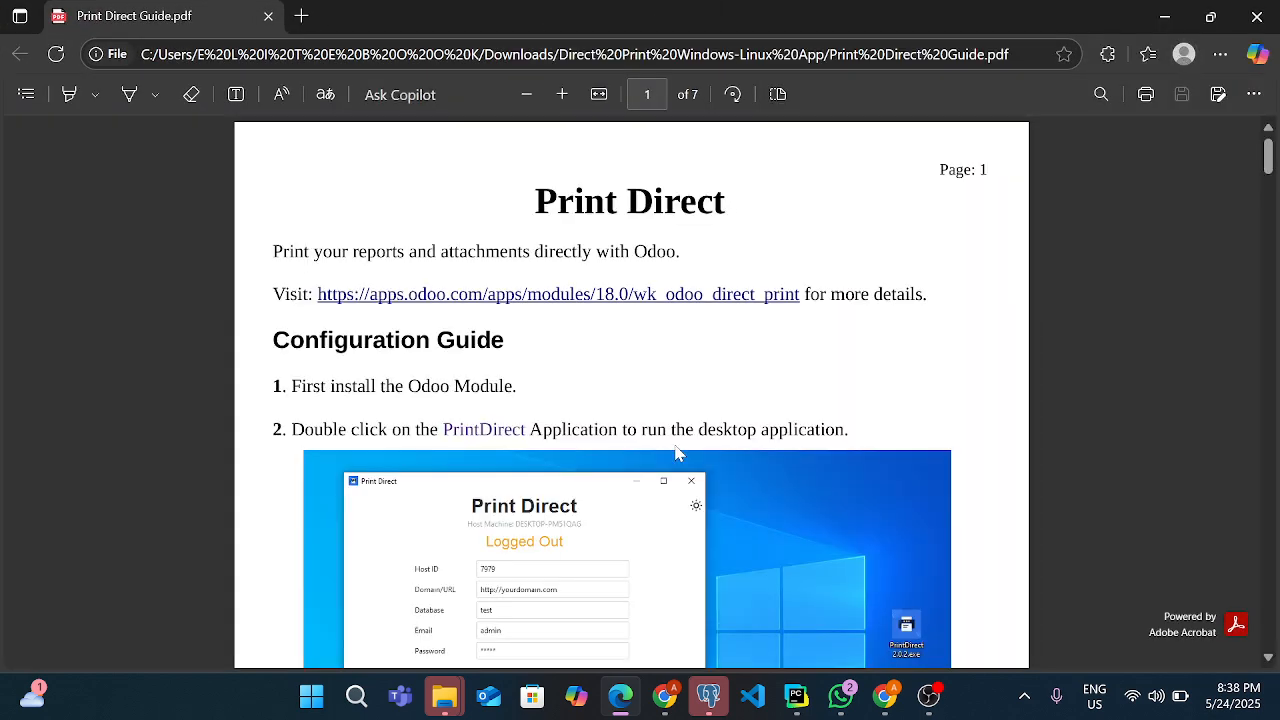
Examine the Print Direct Guide from the Configuration Guide through the Install Ghostscript section for Windows users
scroll(677, 453, "down", 1)
scroll(677, 453, "down", 2)
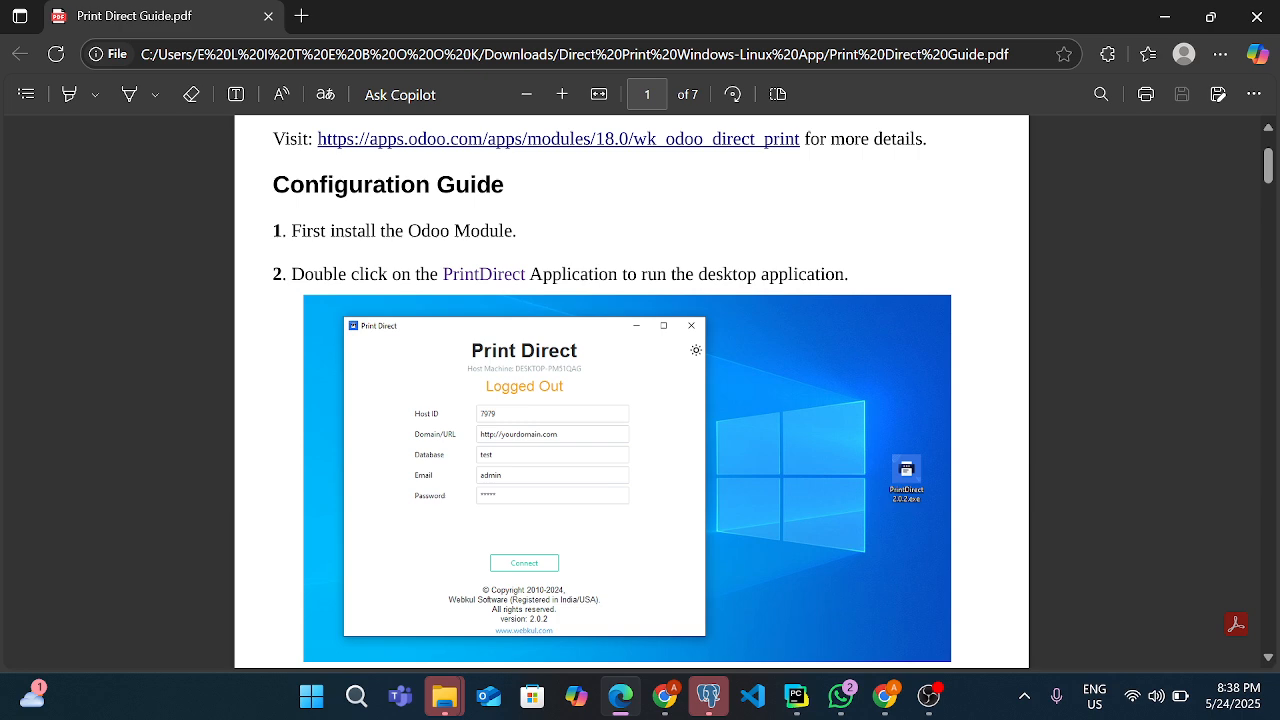
double_click(497, 276)
scroll(543, 314, "up", 2)
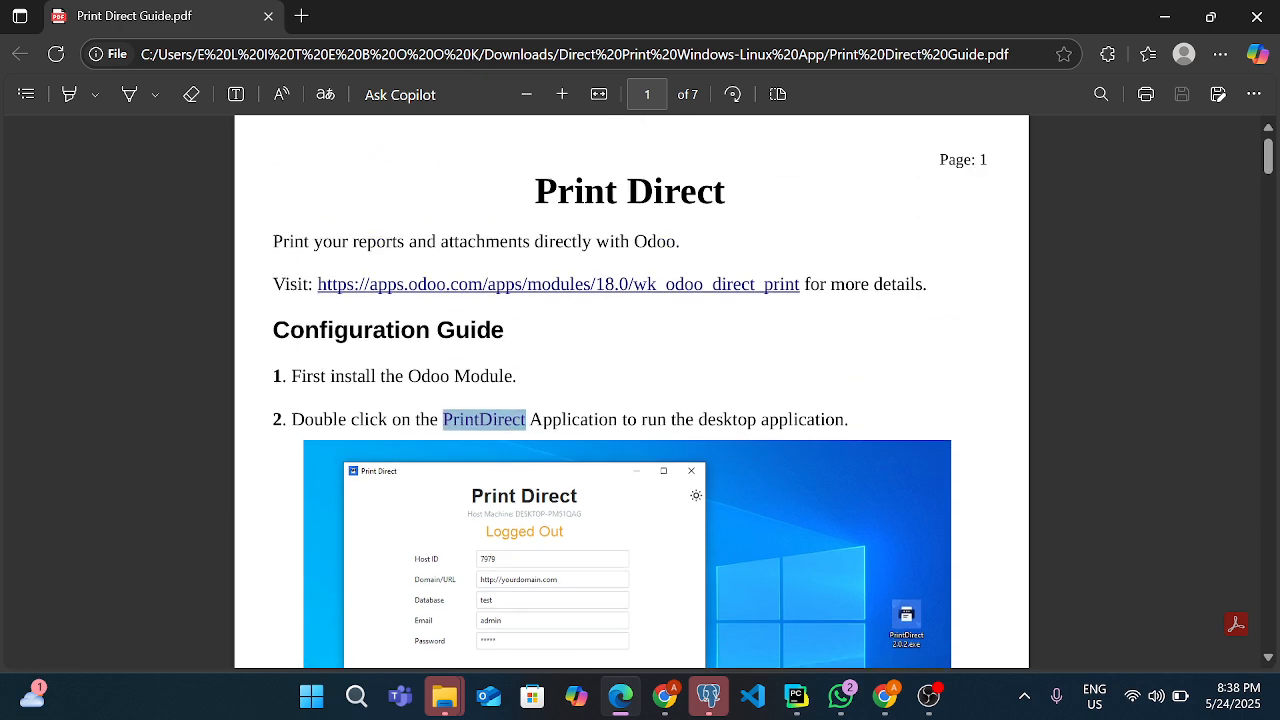
scroll(543, 314, "down", 7)
scroll(549, 350, "down", 15)
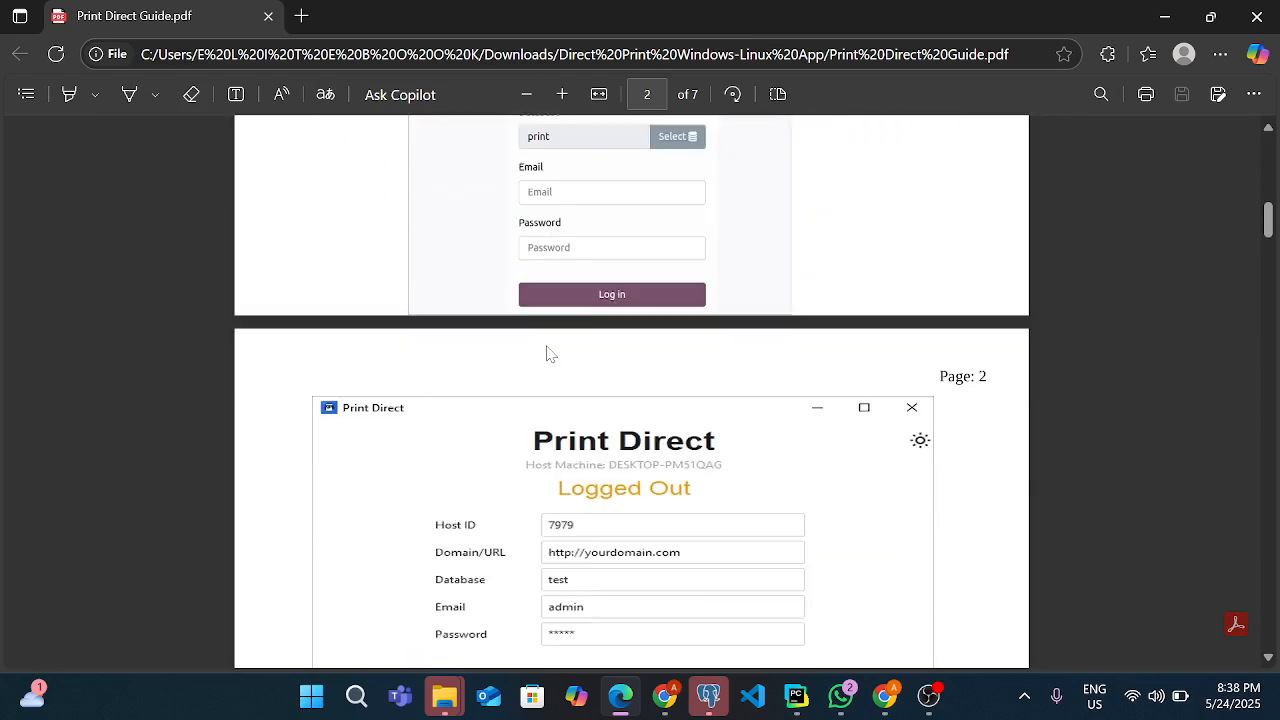
scroll(549, 345, "down", 15)
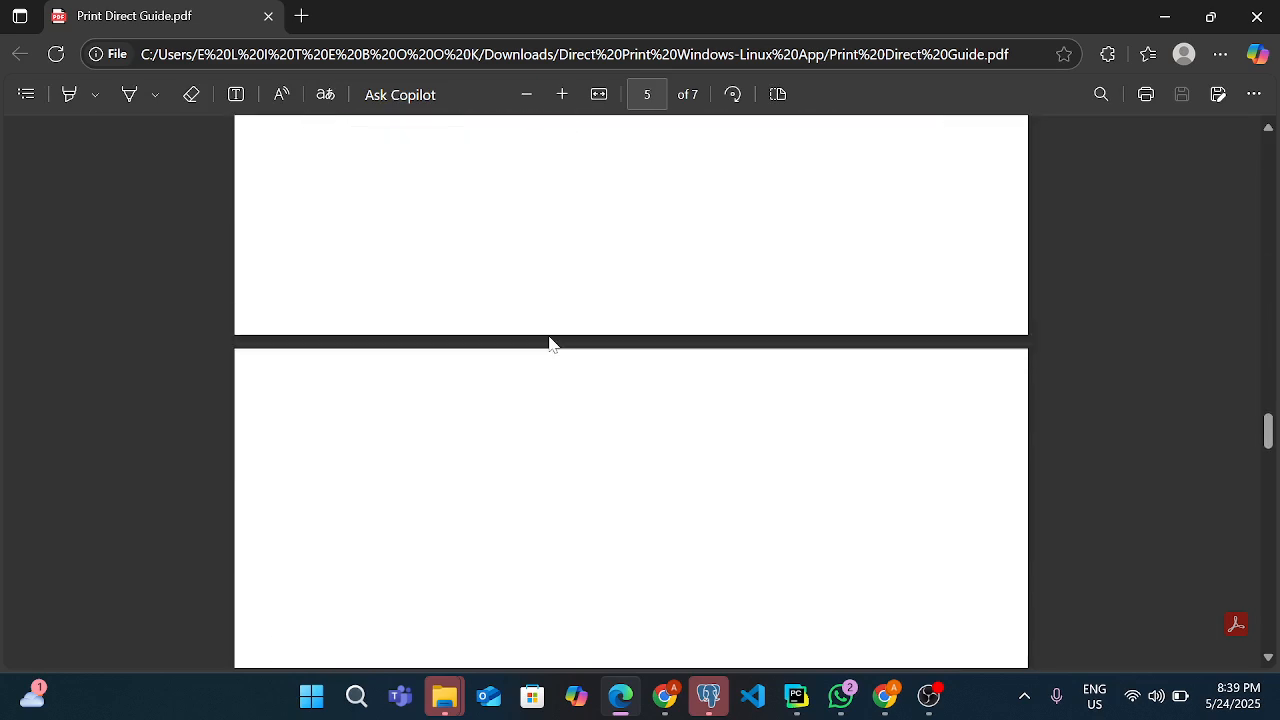
scroll(549, 345, "up", 3)
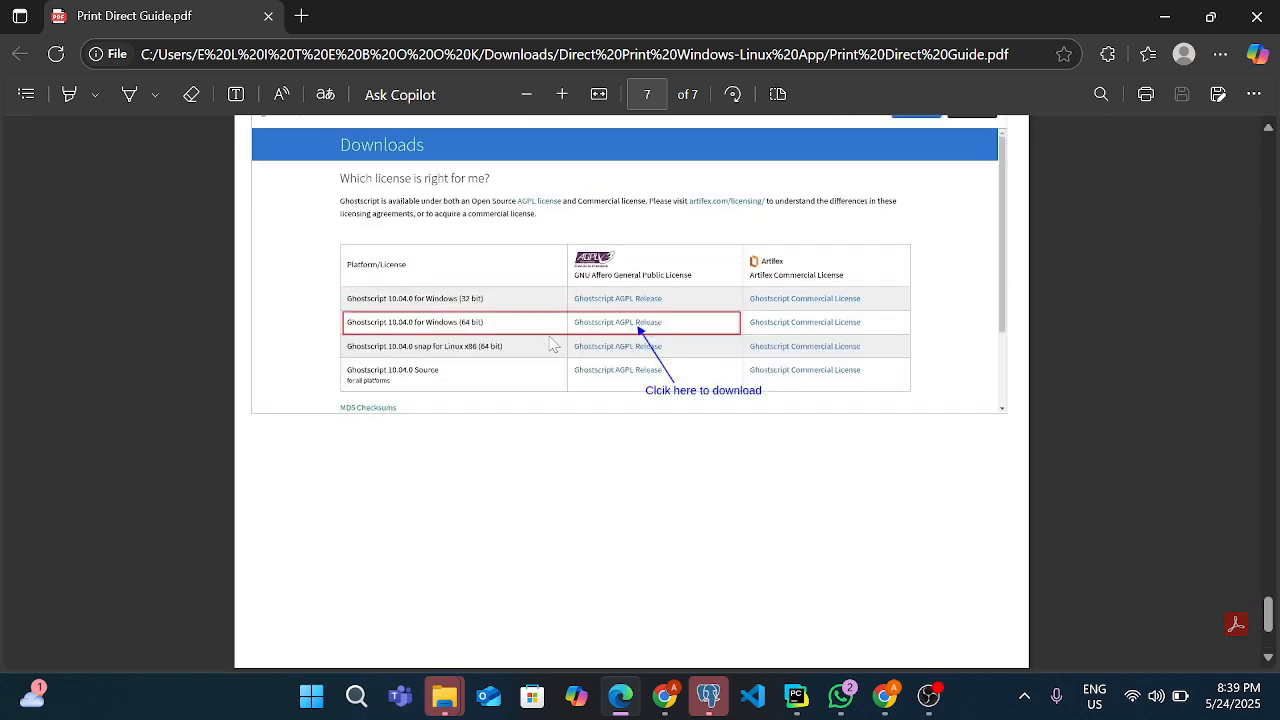
scroll(549, 345, "up", 2)
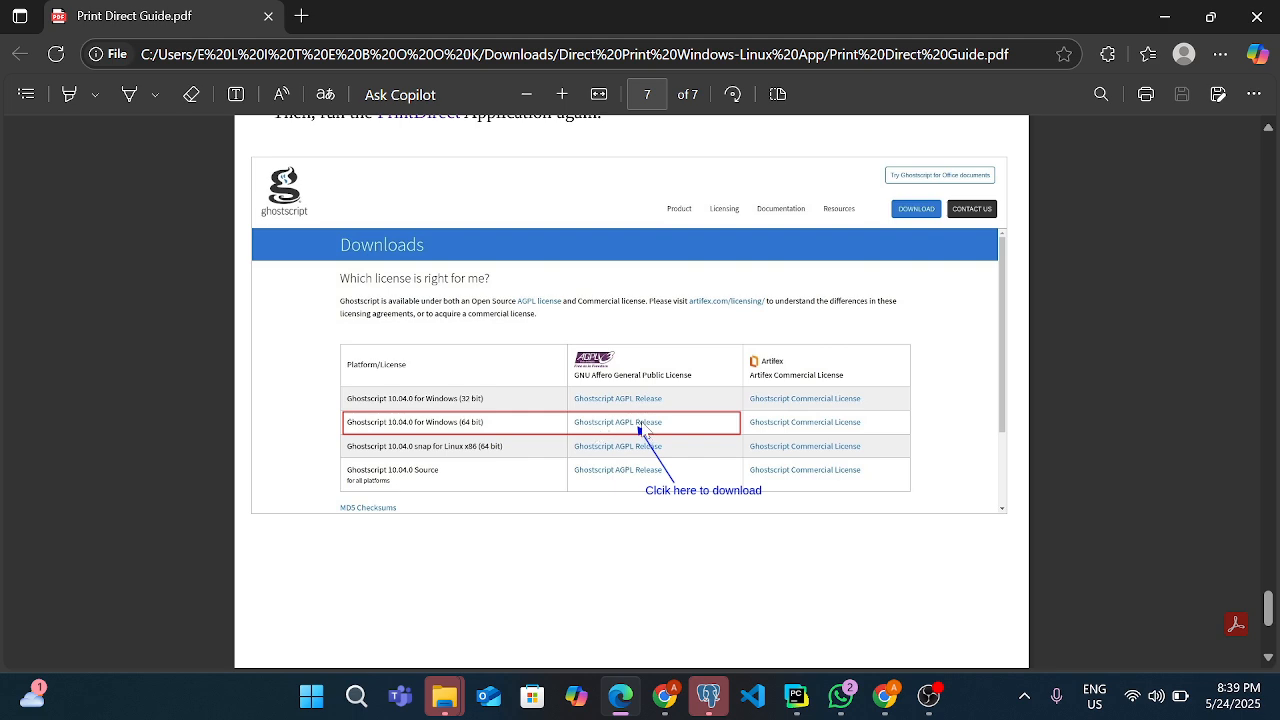
scroll(640, 425, "up", 5)
scroll(637, 417, "up", 1)
scroll(637, 417, "down", 1)
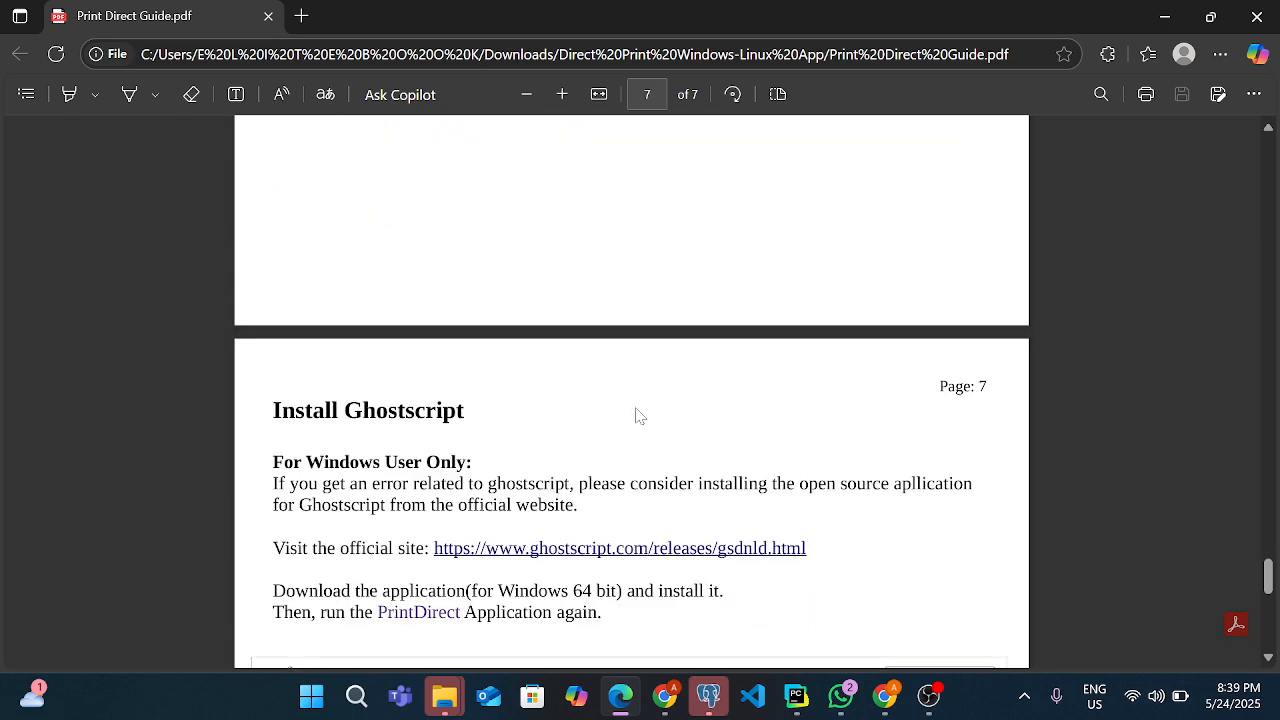
scroll(636, 415, "up", 1)
scroll(636, 415, "down", 3)
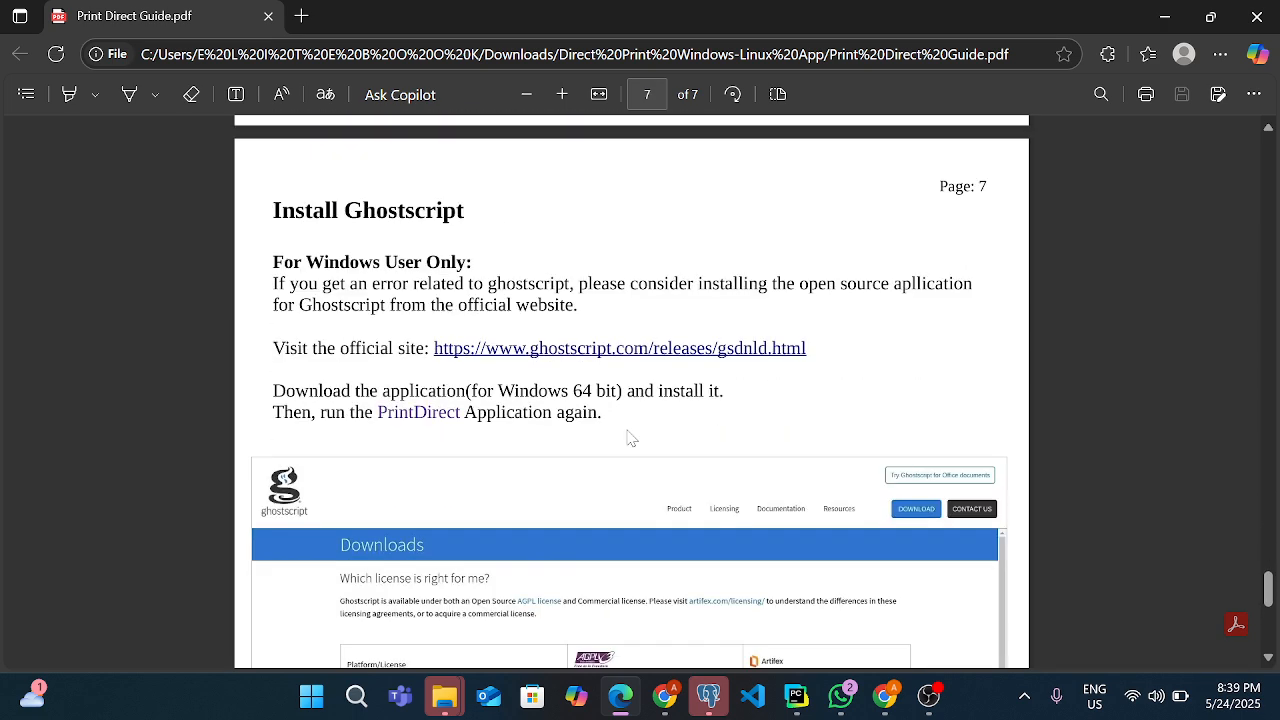
left_click(581, 358)
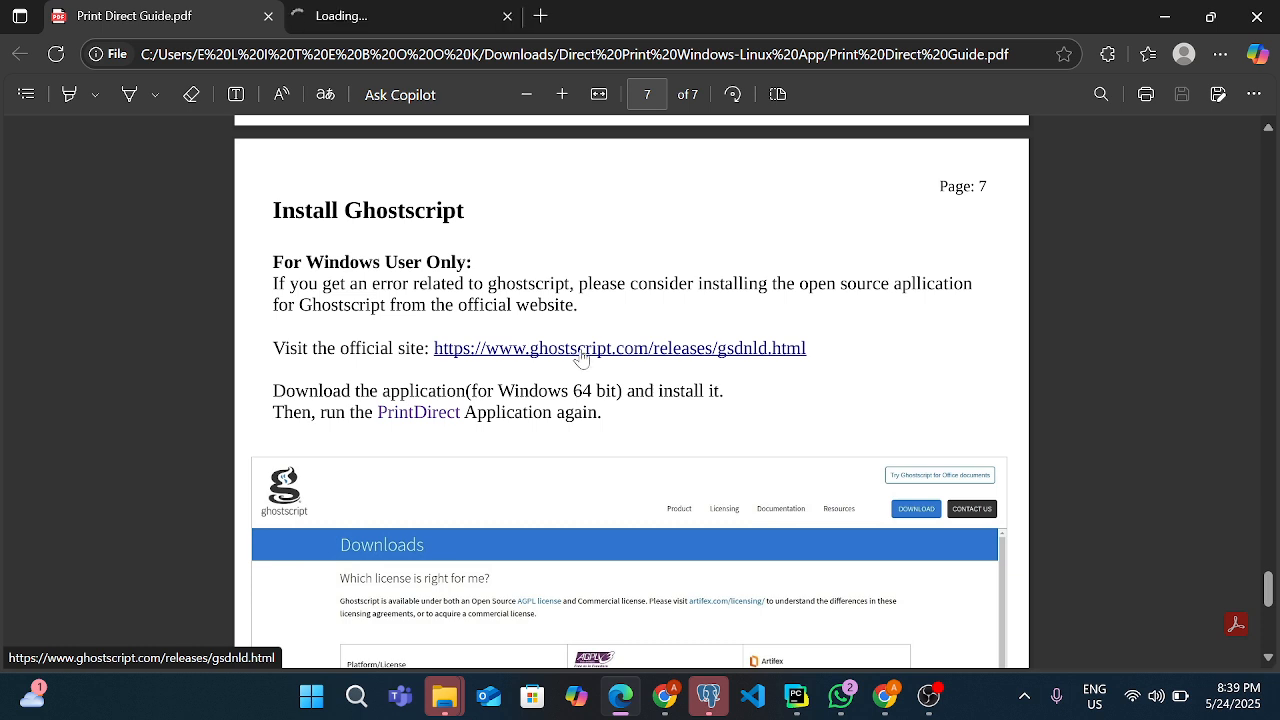
left_click(650, 346)
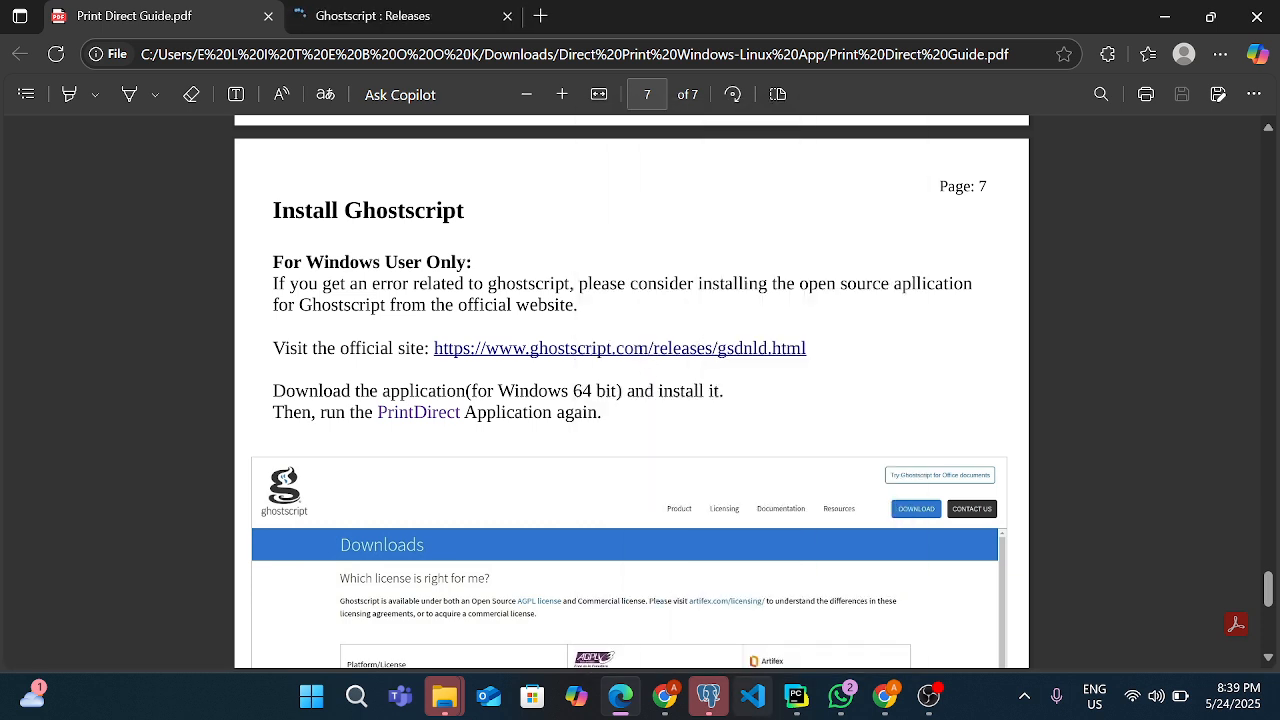
mouse_move(664, 695)
left_click(540, 580)
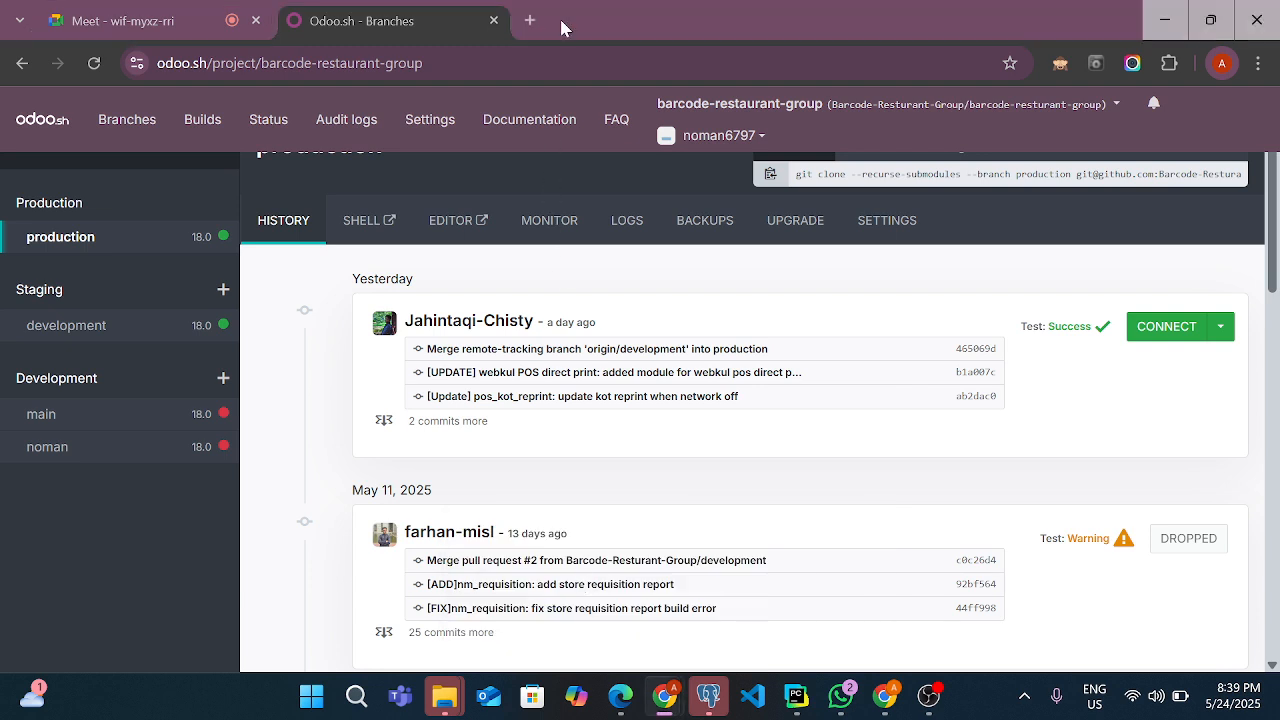
left_click(529, 20)
key("ctrl+v")
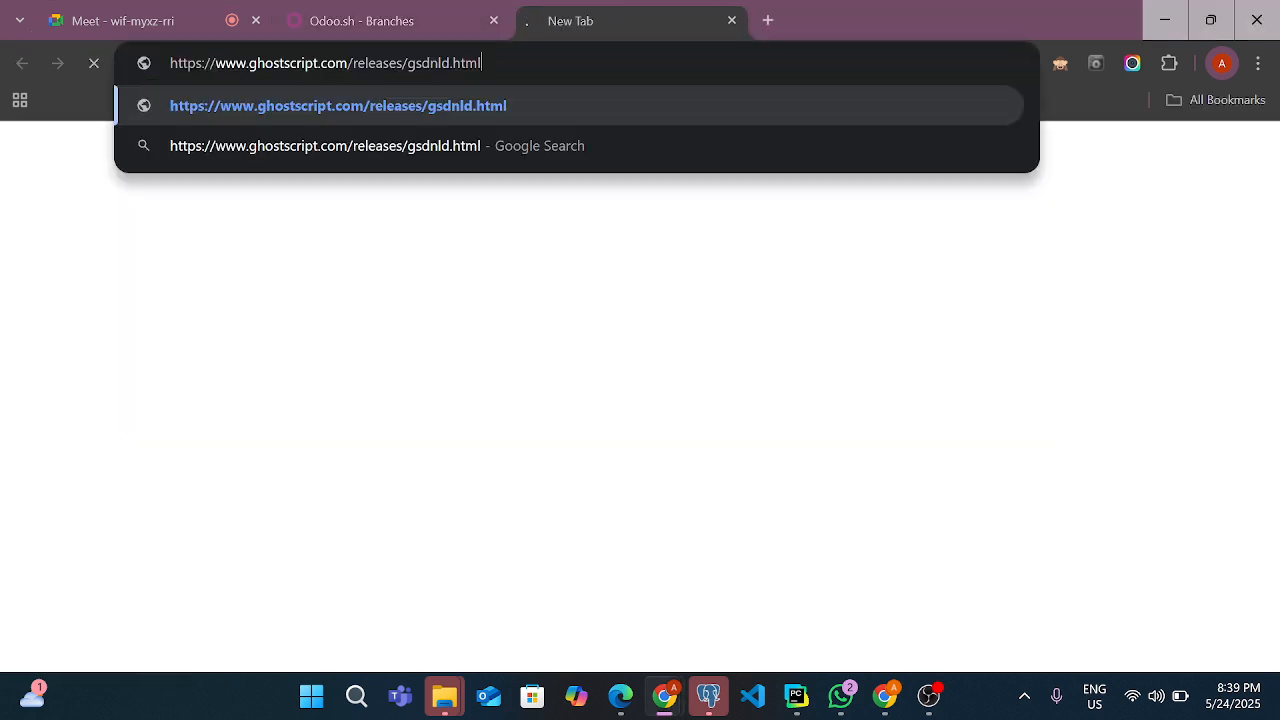
key("Return")
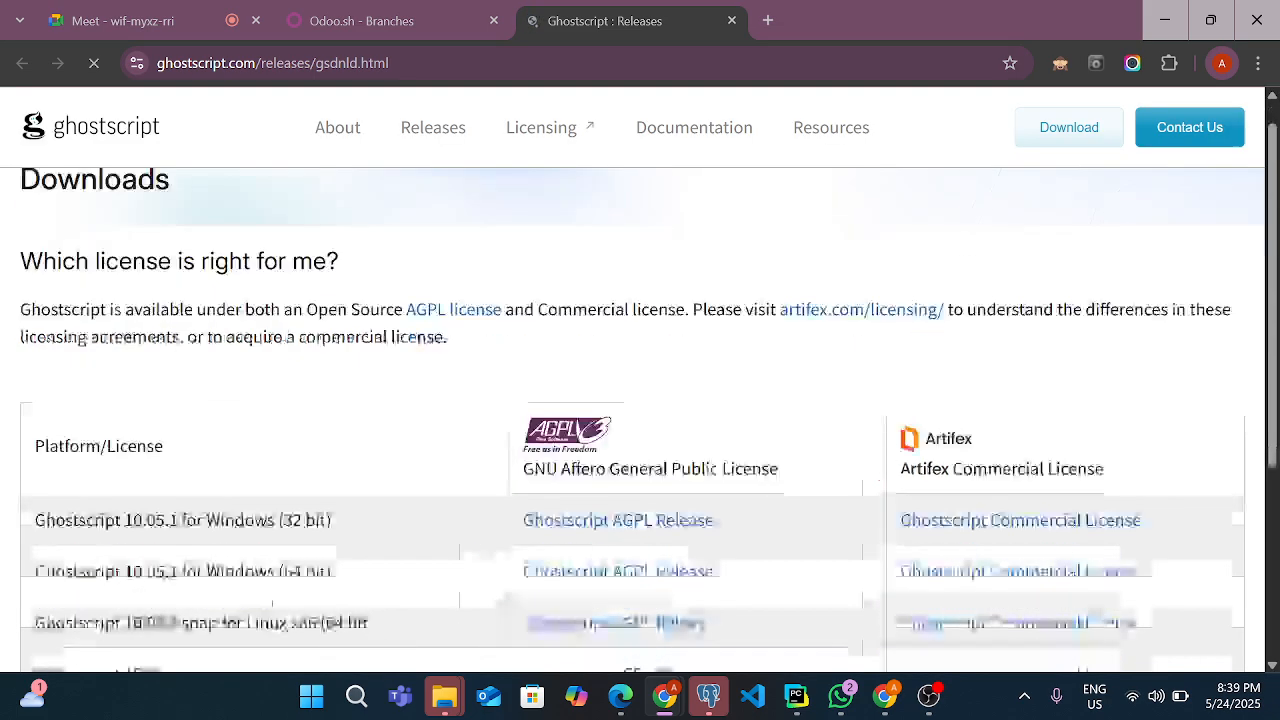
Download the Ghostscript AGPL Release of Ghostscript 10.05.1 for Windows (64 bit)
scroll(655, 290, "down", 2)
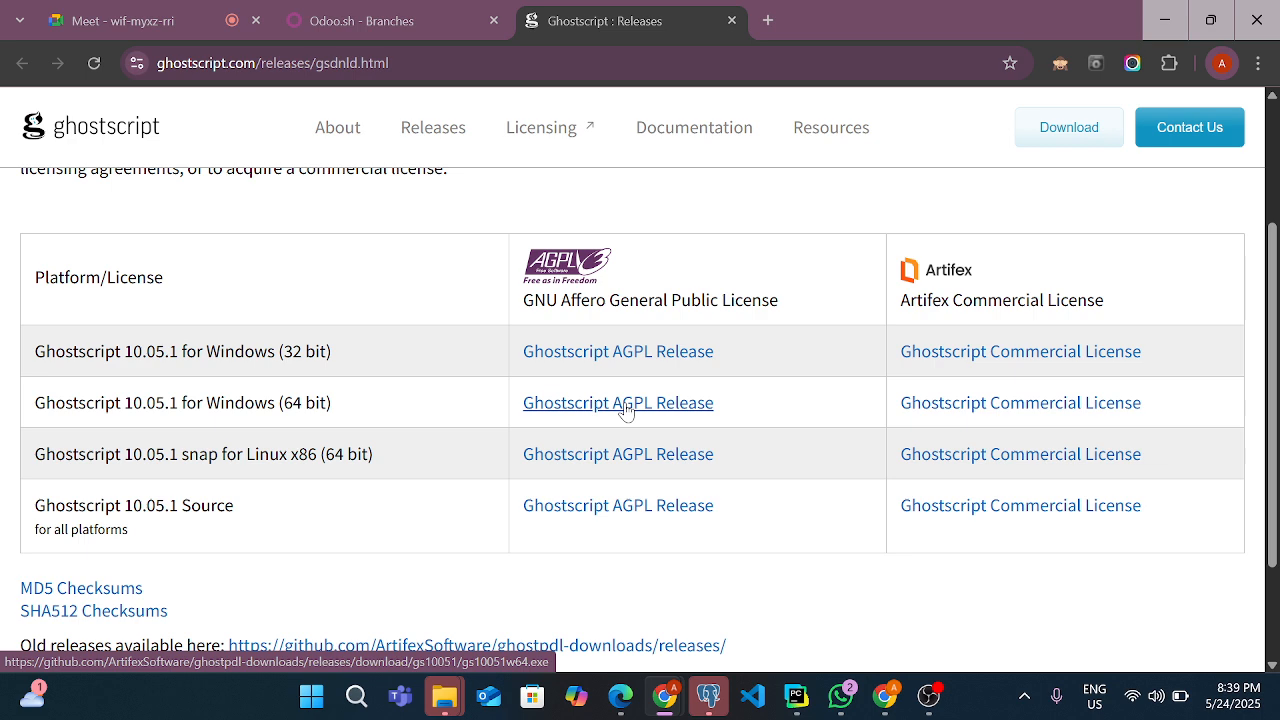
left_click(625, 408)
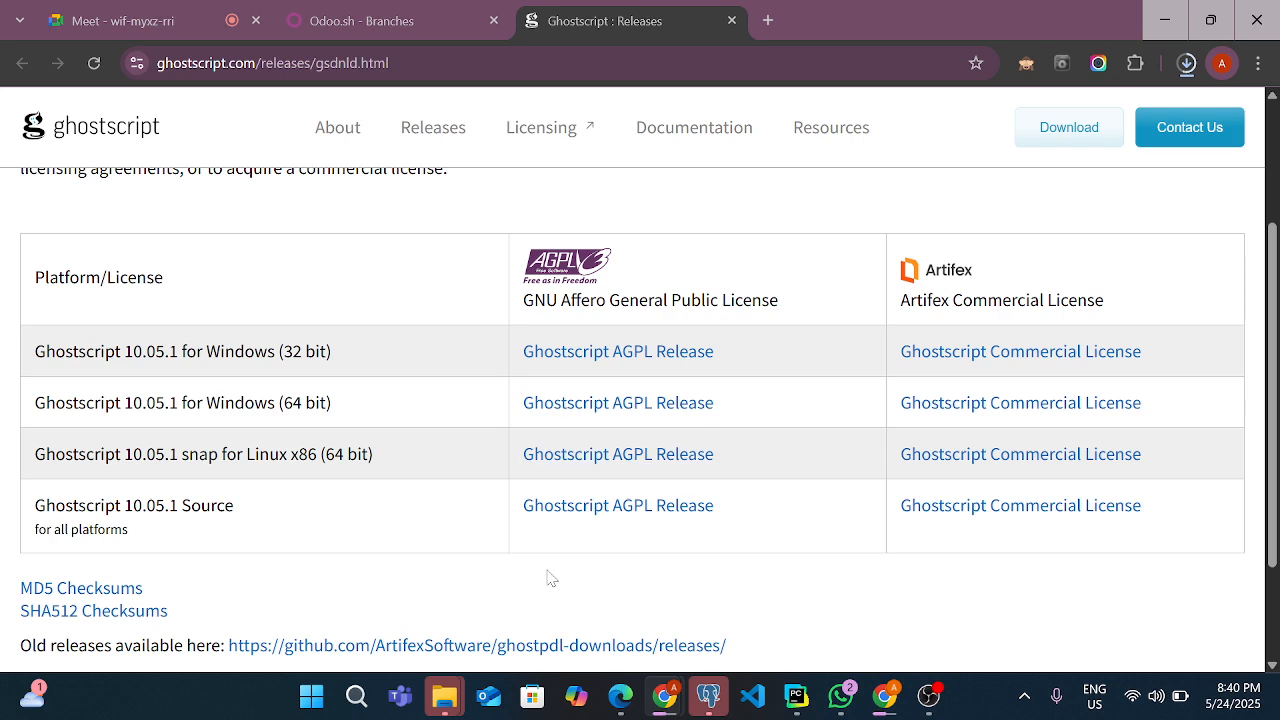
scroll(549, 577, "down", 2)
scroll(549, 571, "up", 4)
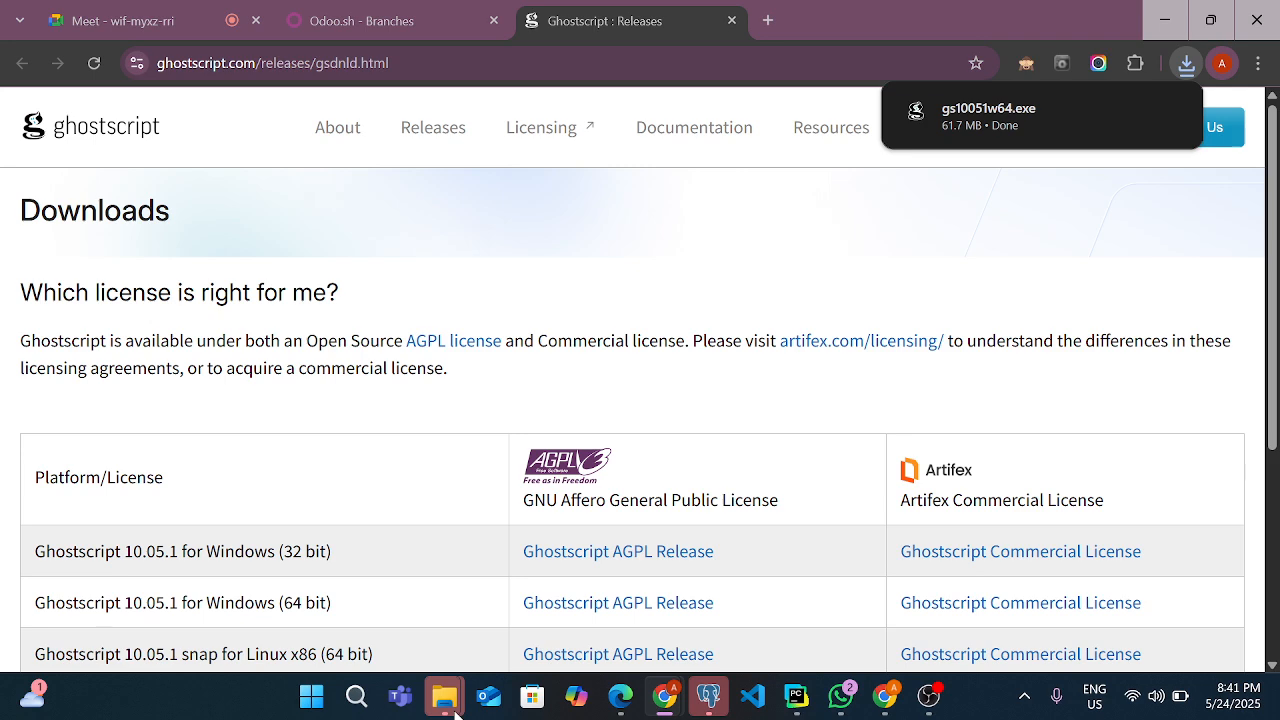
Switch to File Explorer, run the gs10051w64 installer from Downloads, and allow it to make changes
mouse_move(444, 697)
left_click(320, 638)
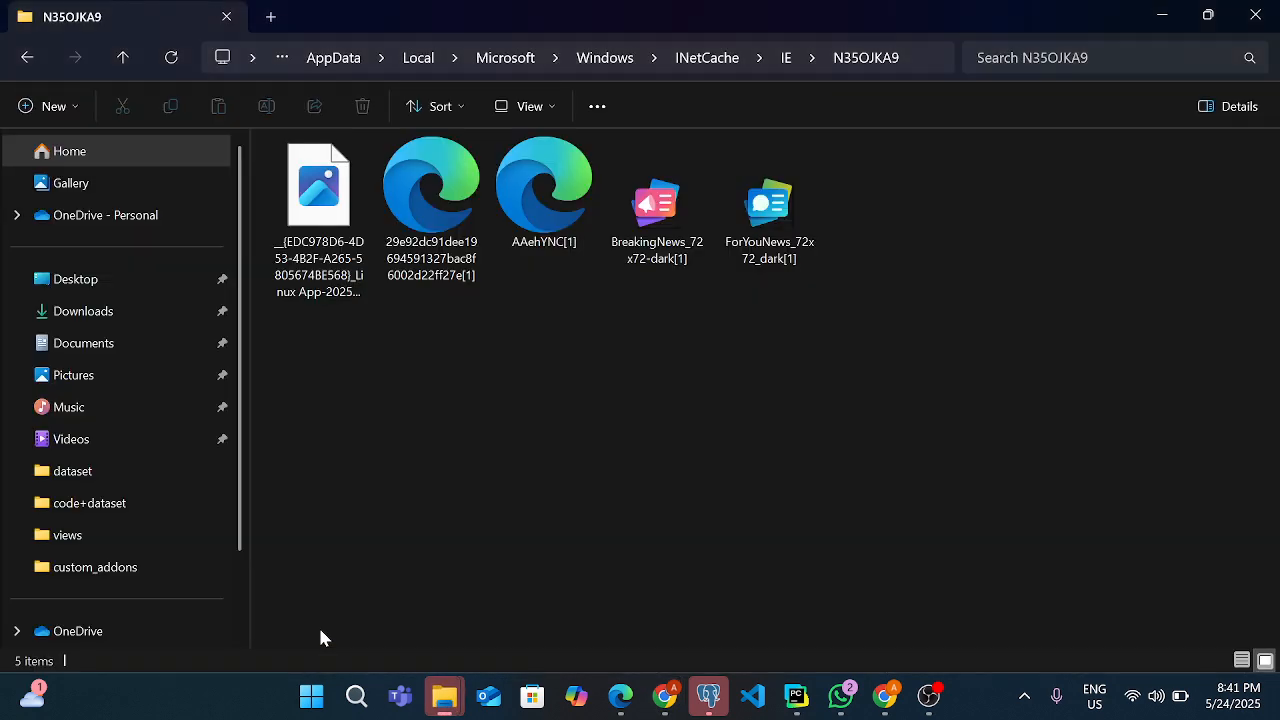
left_click(68, 318)
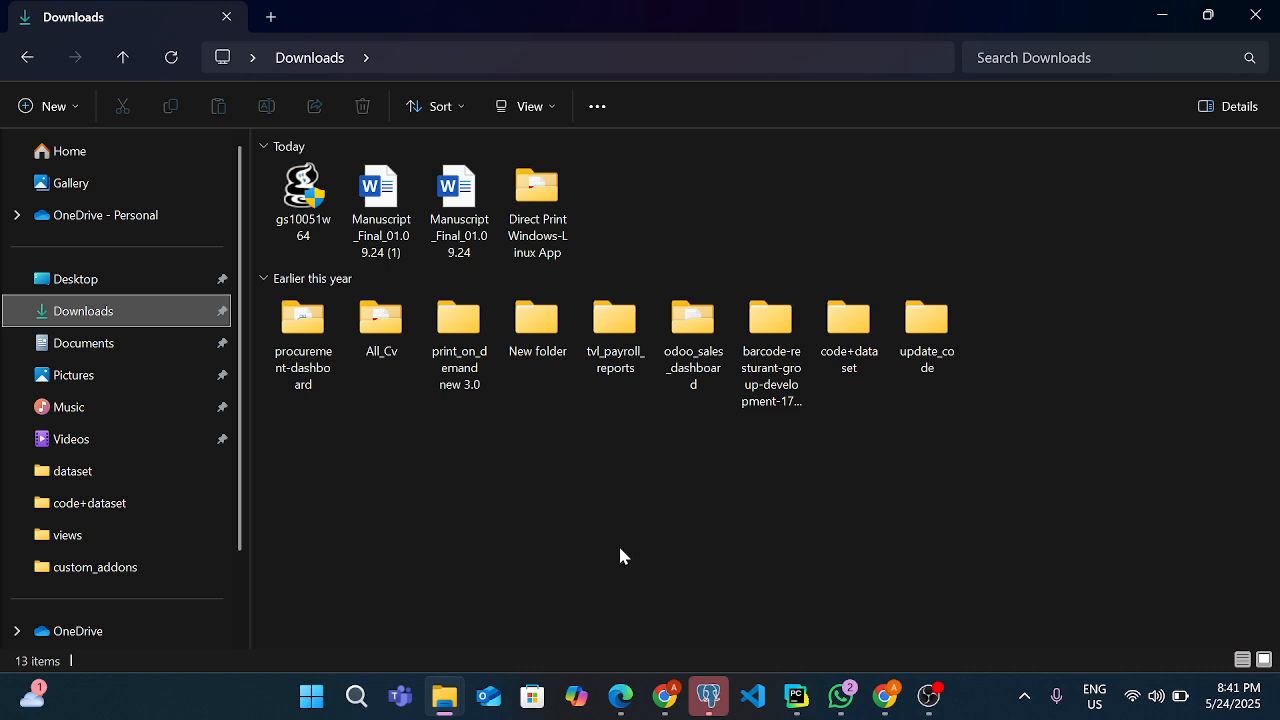
left_click(307, 222)
double_click(307, 222)
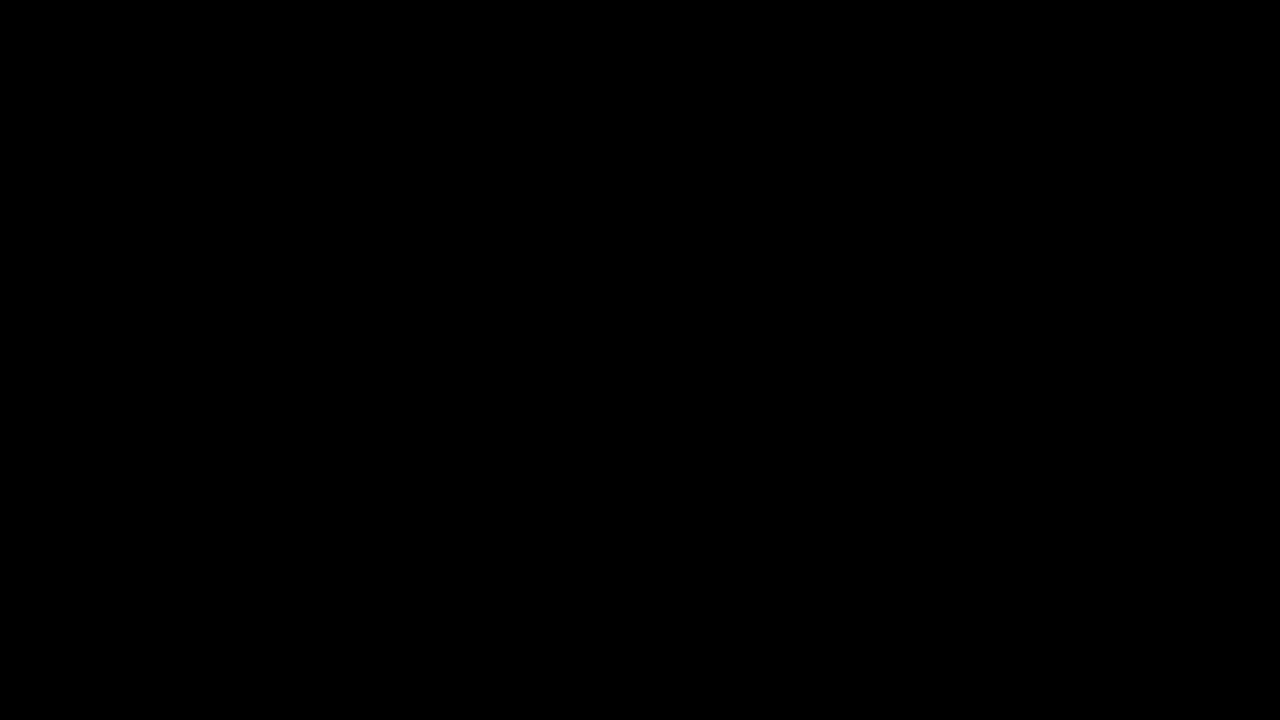
left_click(544, 509)
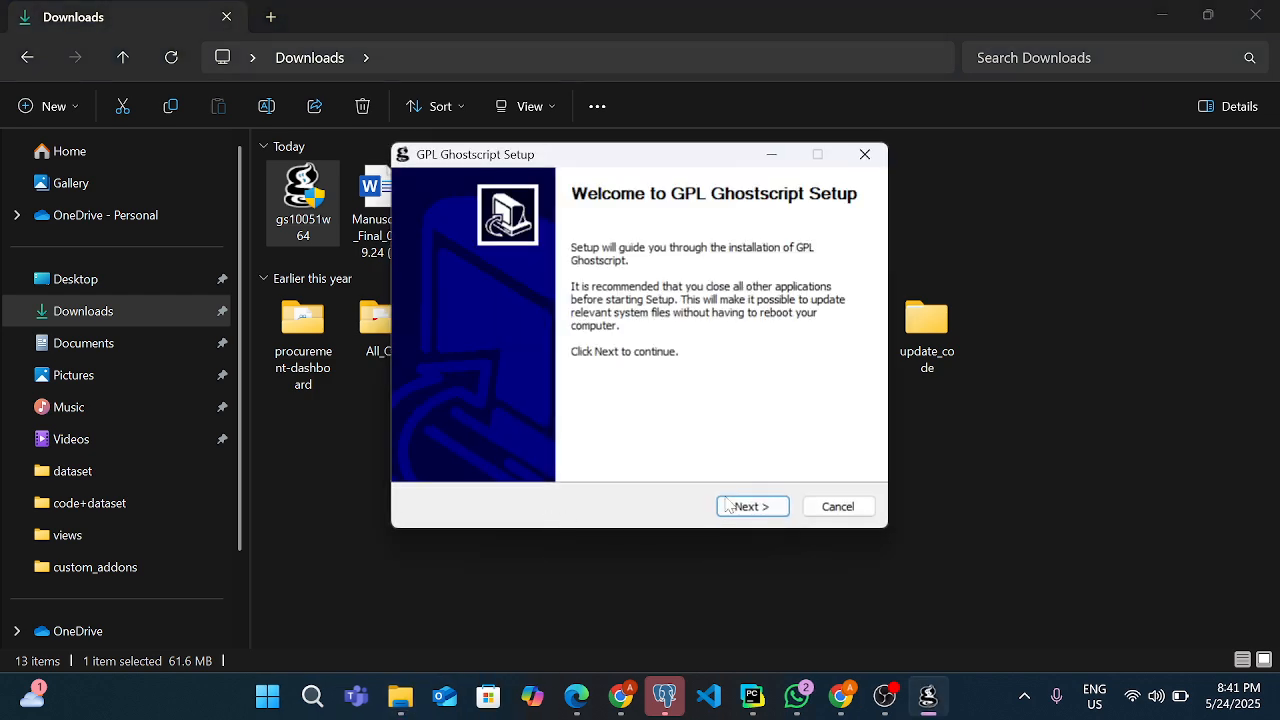
Install GPL Ghostscript in C:\Program Files\gs\gs10.05.1, accepting the license and generating the cidfmap for Windows CJK TrueType fonts
left_click(726, 505)
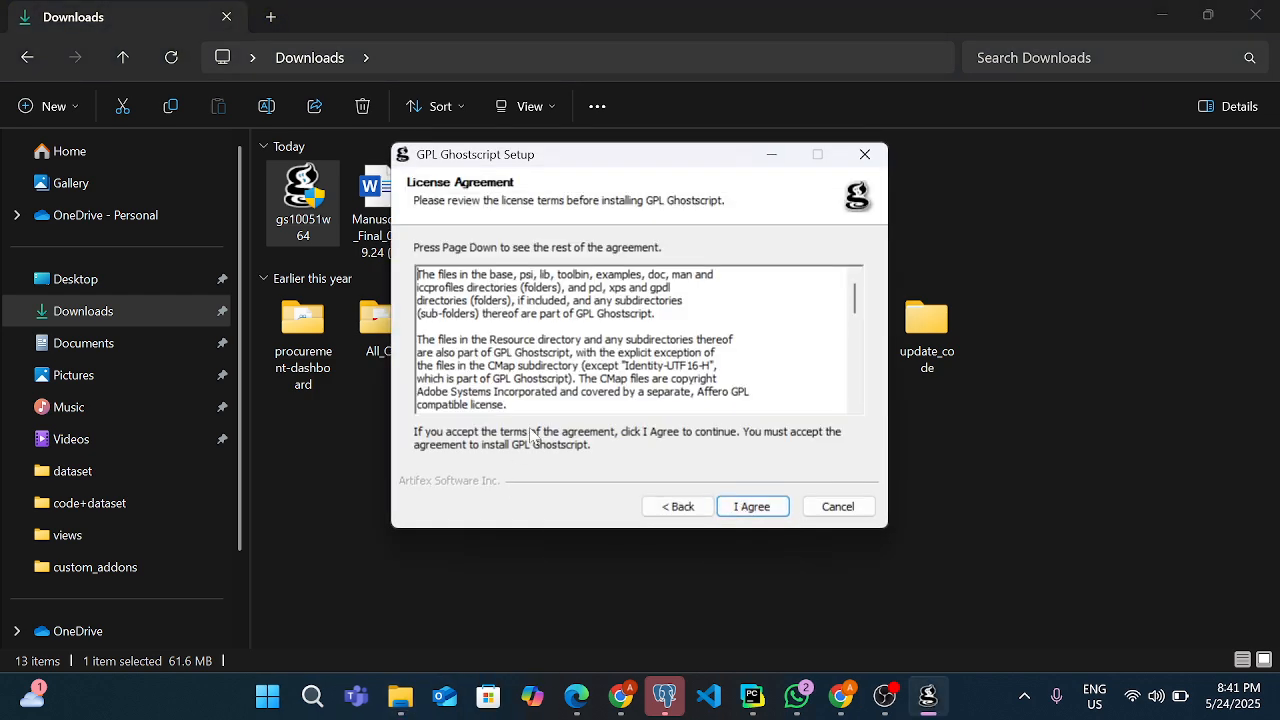
scroll(533, 437, "down", 10)
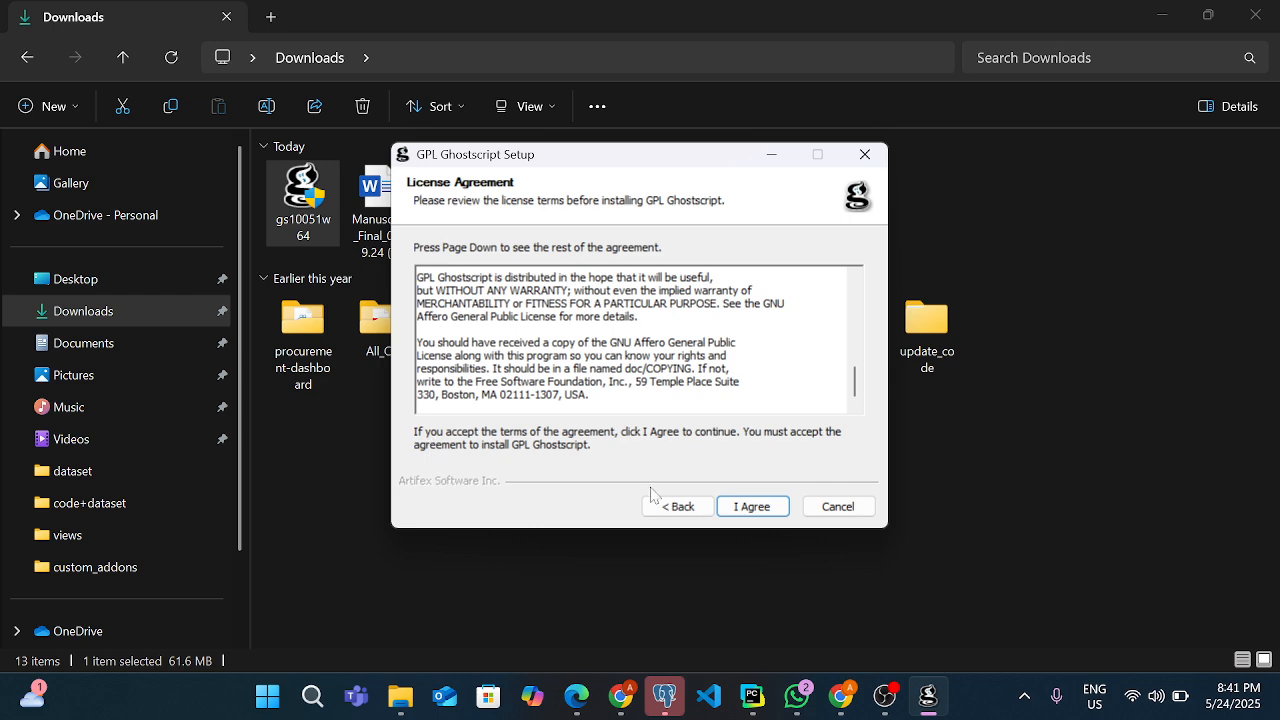
left_click(752, 506)
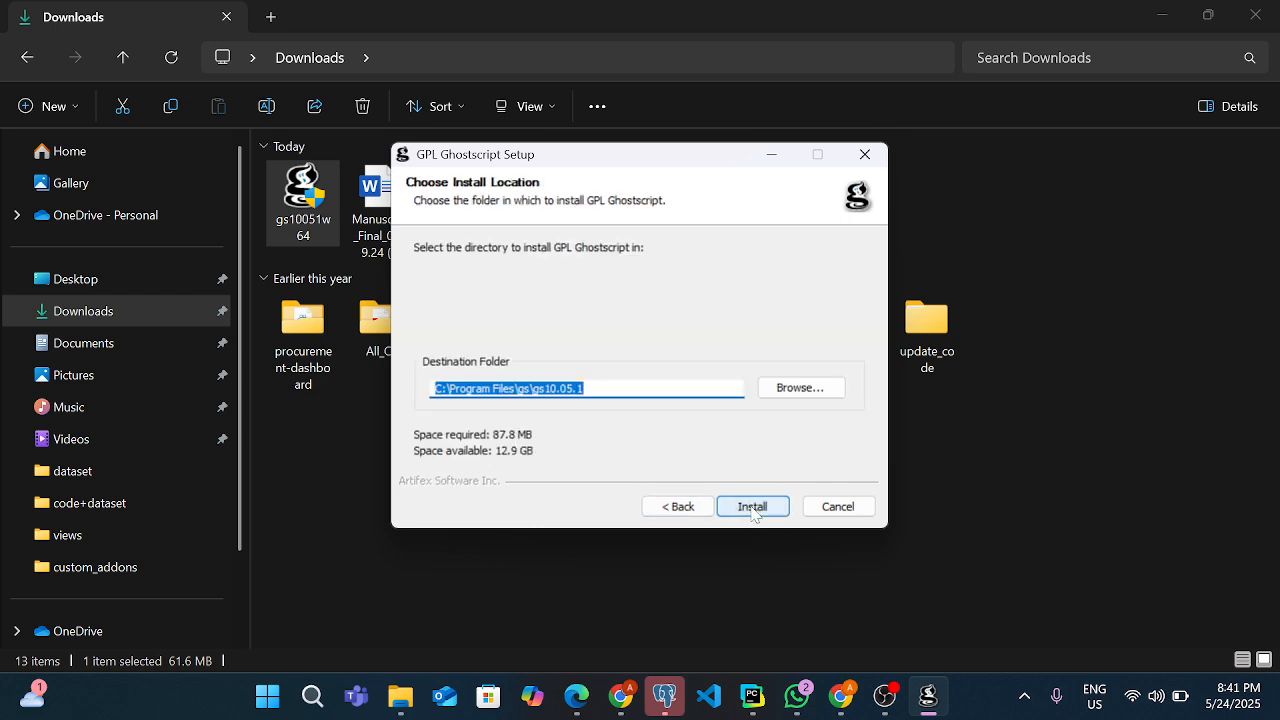
left_click(752, 507)
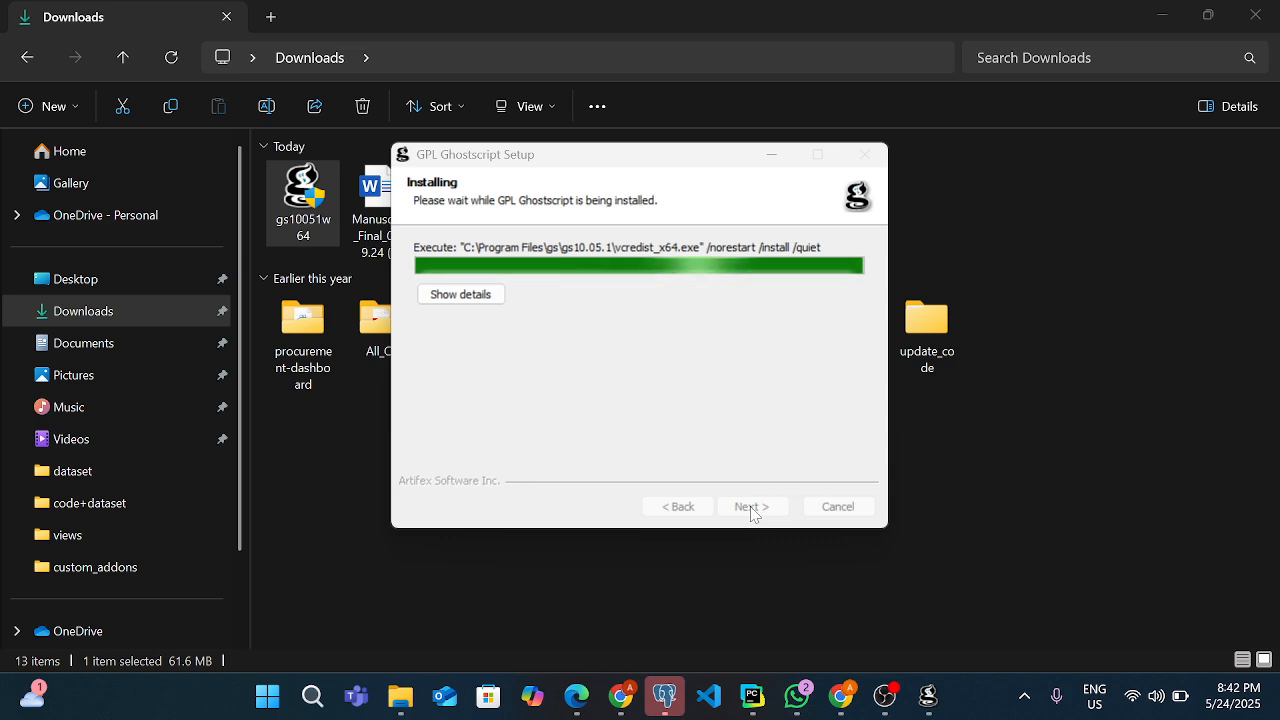
left_click(753, 510)
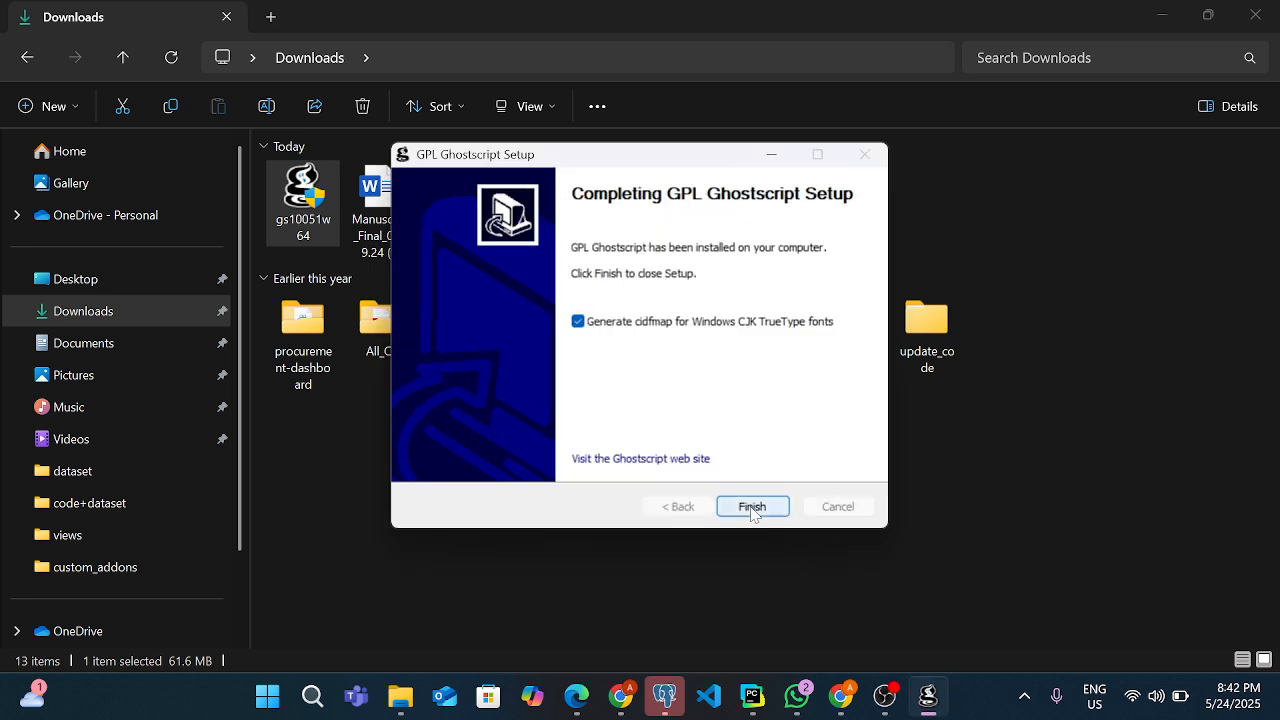
left_click(752, 507)
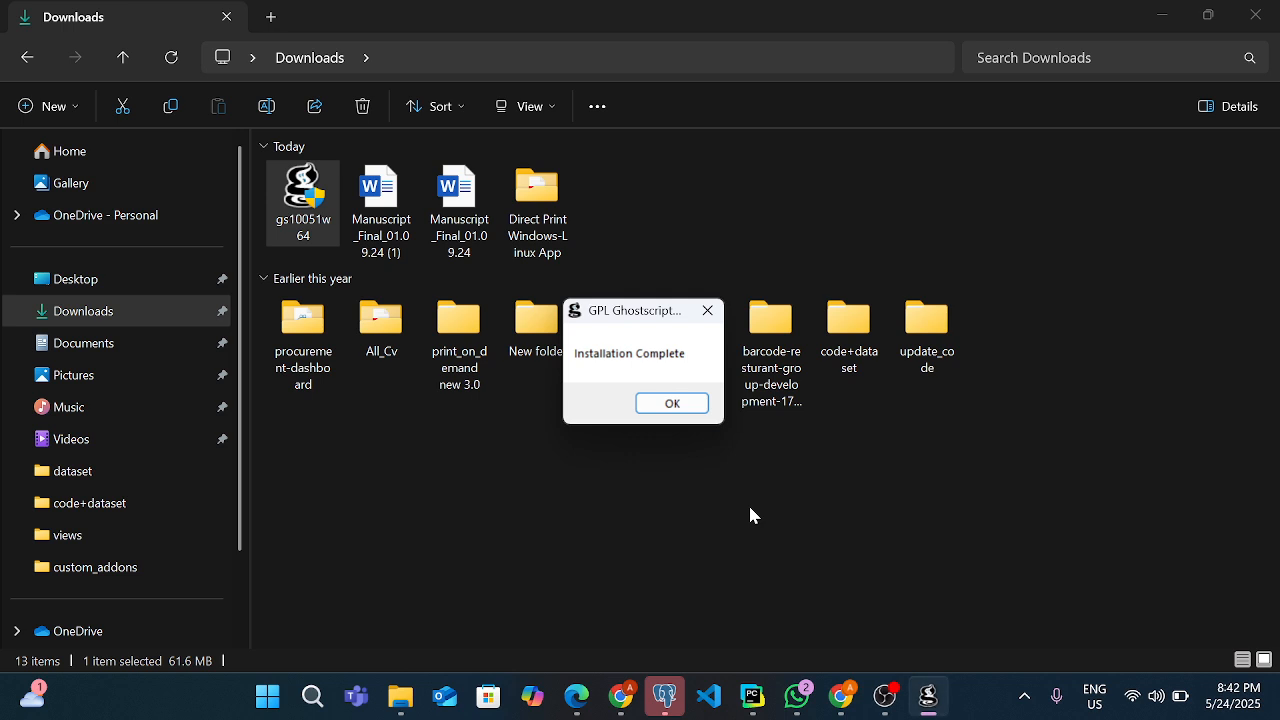
left_click(673, 407)
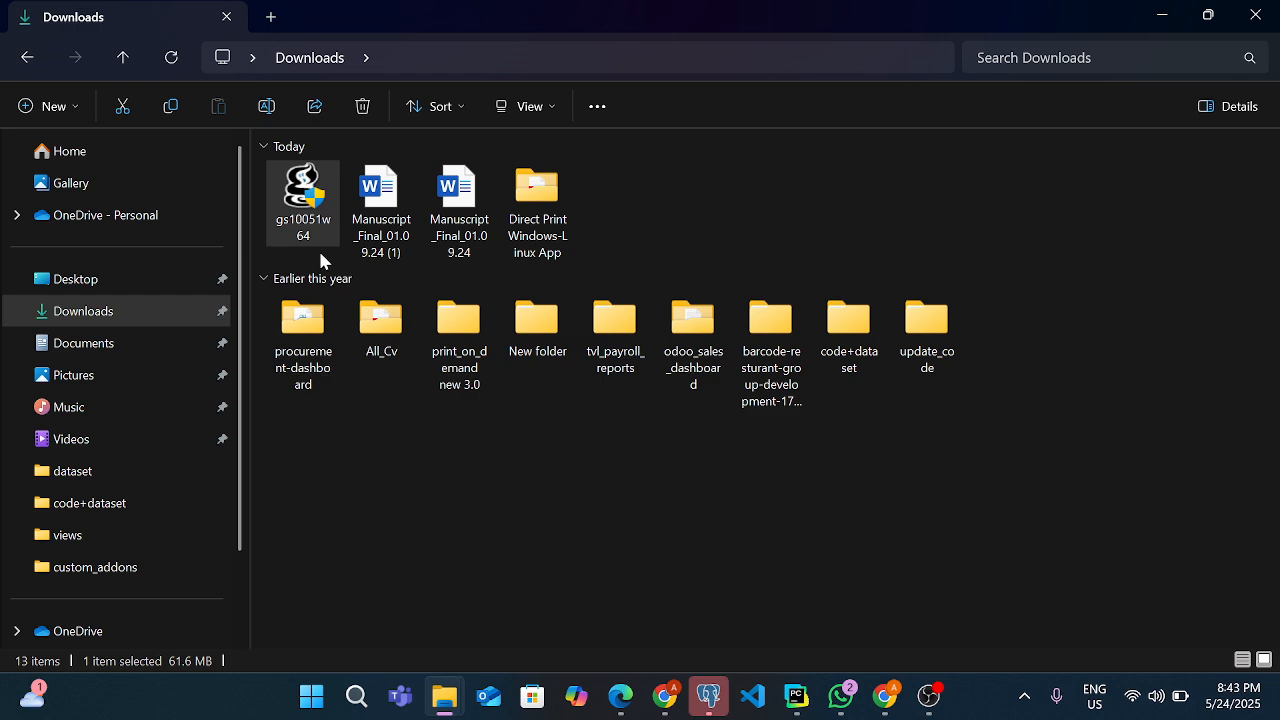
Open the PrintDirect Windows 2.0.6 zip in the Direct Print Windows-Linux App folder
left_click(560, 245)
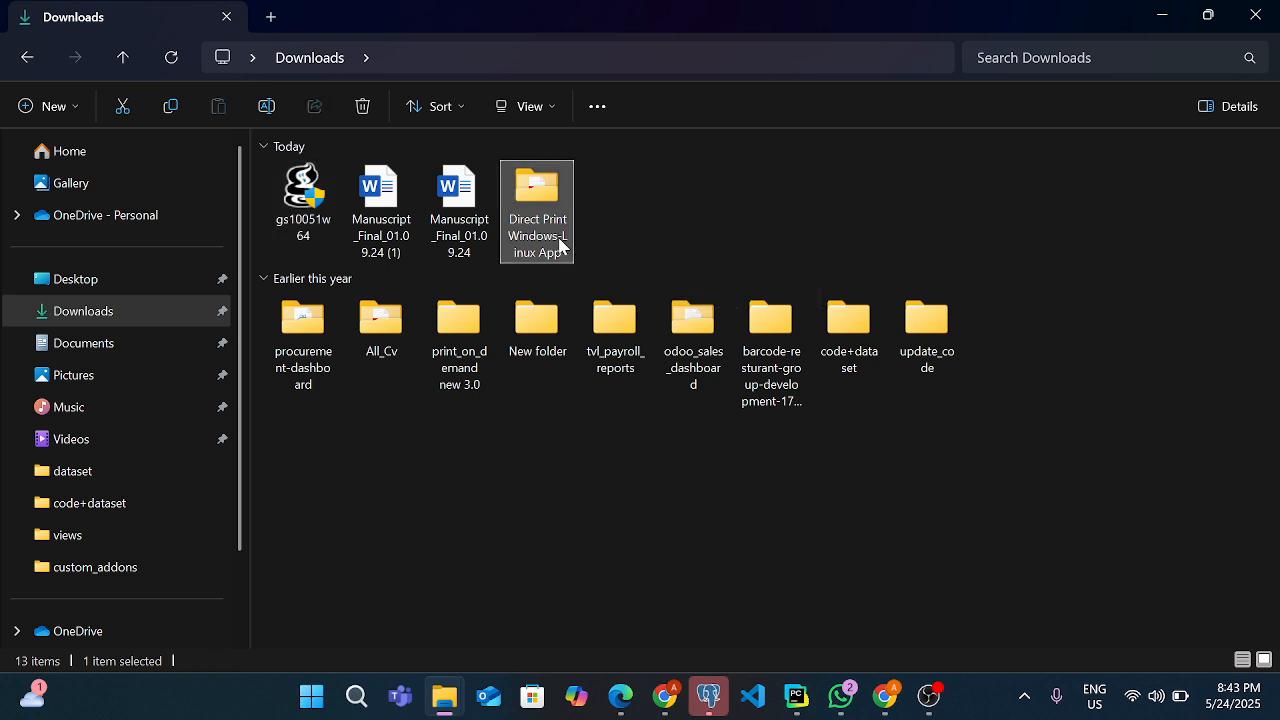
double_click(560, 245)
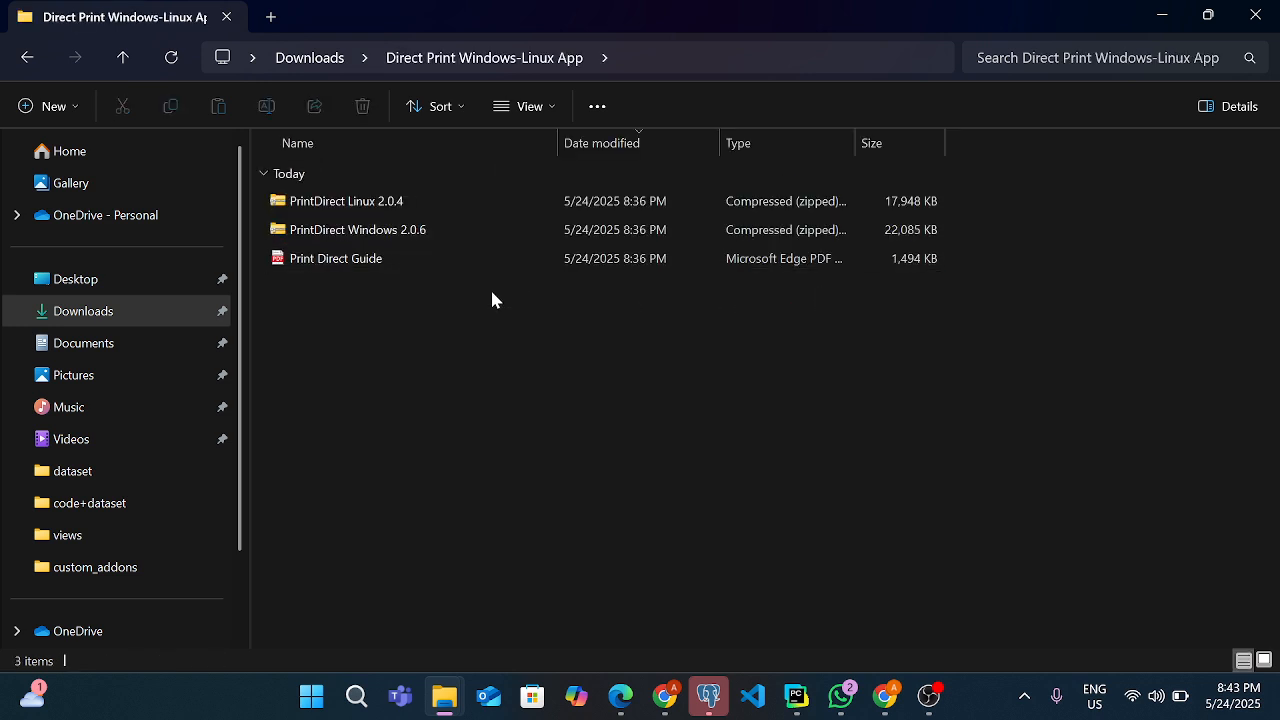
left_click(365, 241)
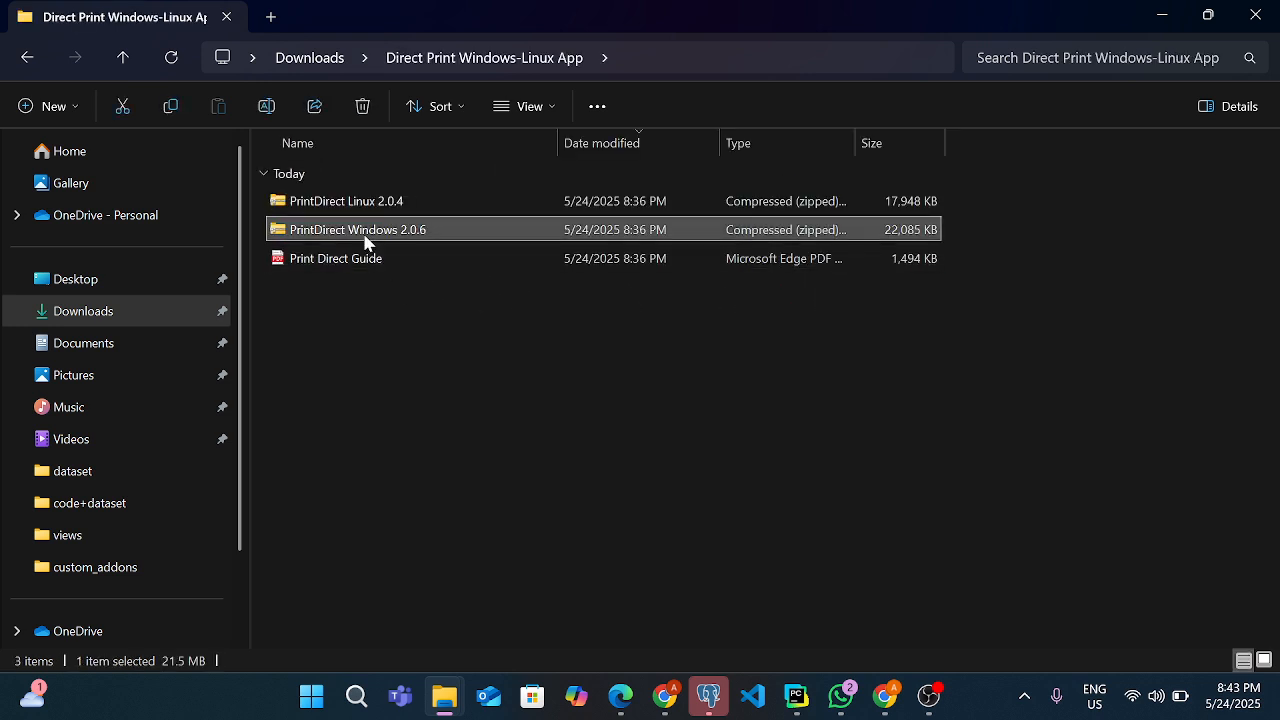
double_click(365, 236)
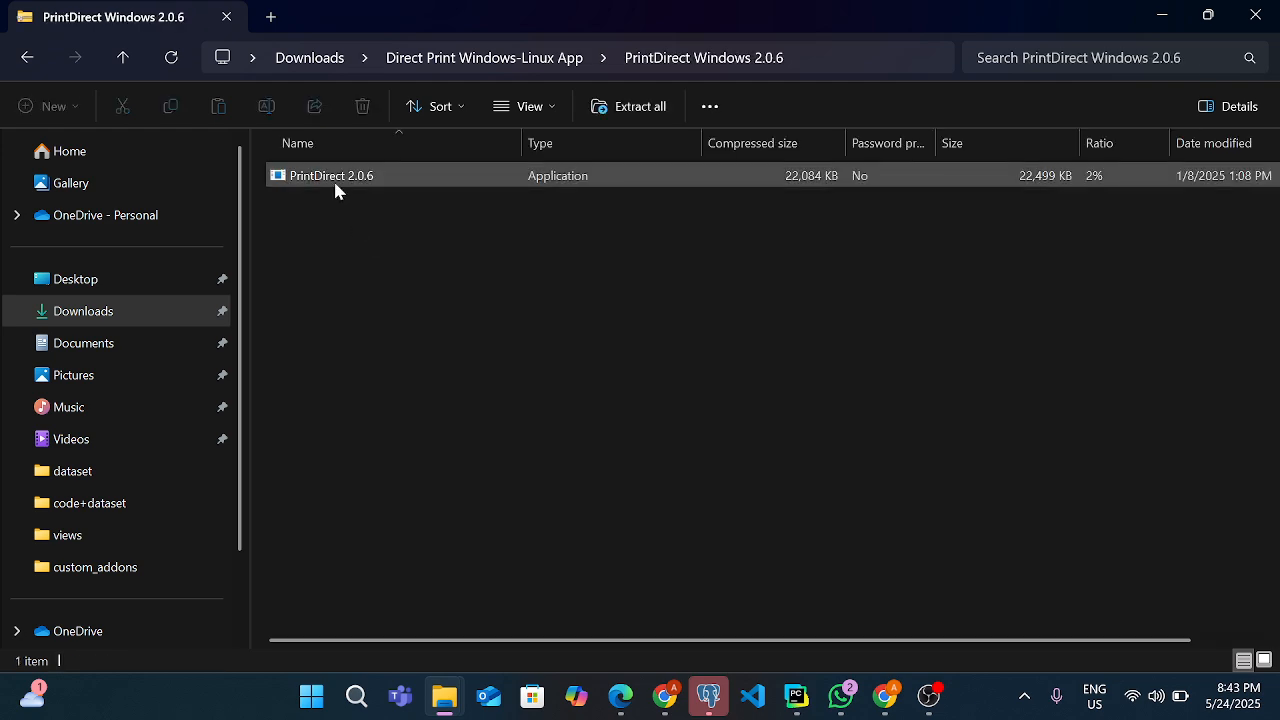
Copy the PrintDirect 2.0.6 application out of the zip and paste it into the Direct Print Windows-Linux App folder
left_click(336, 185)
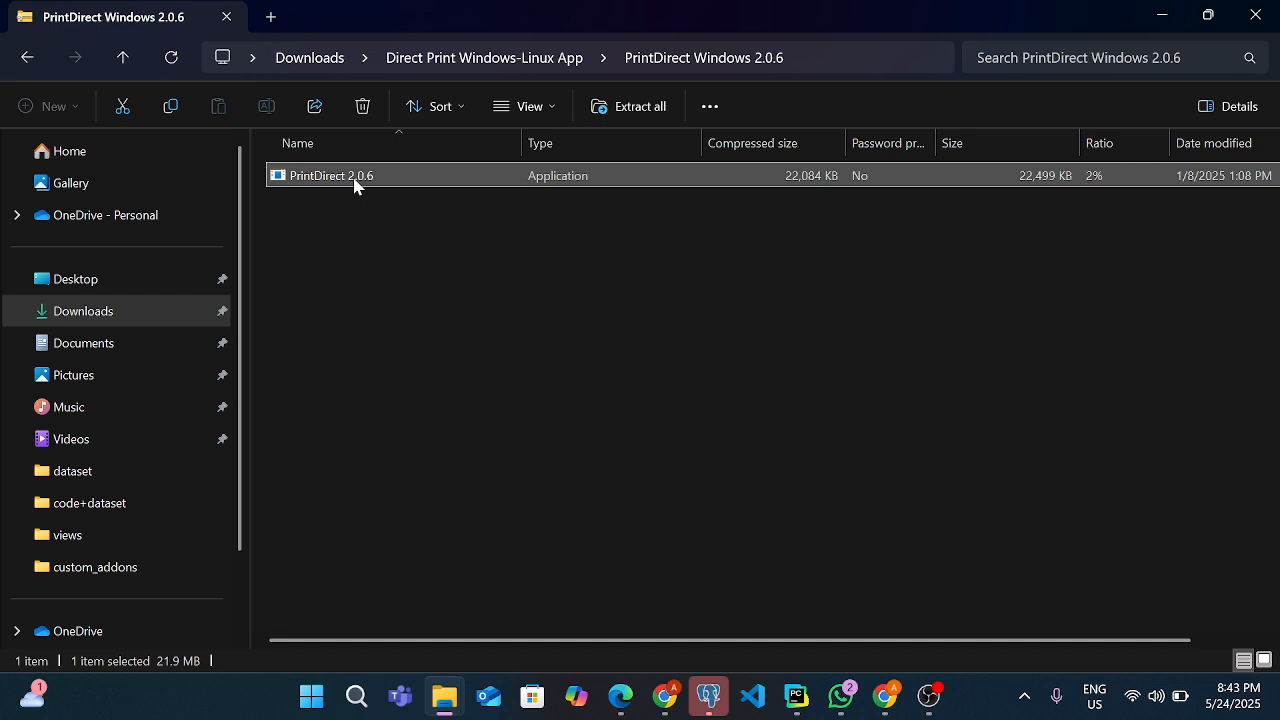
right_click(356, 186)
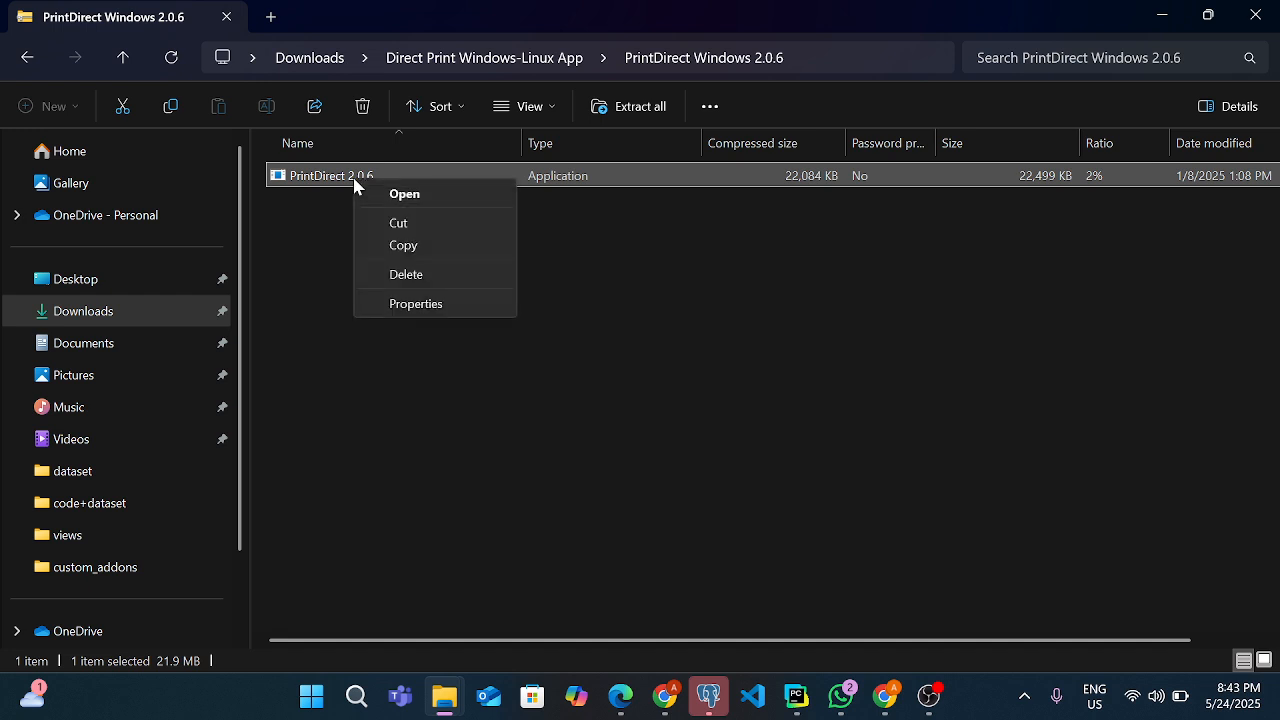
left_click(334, 224)
right_click(334, 190)
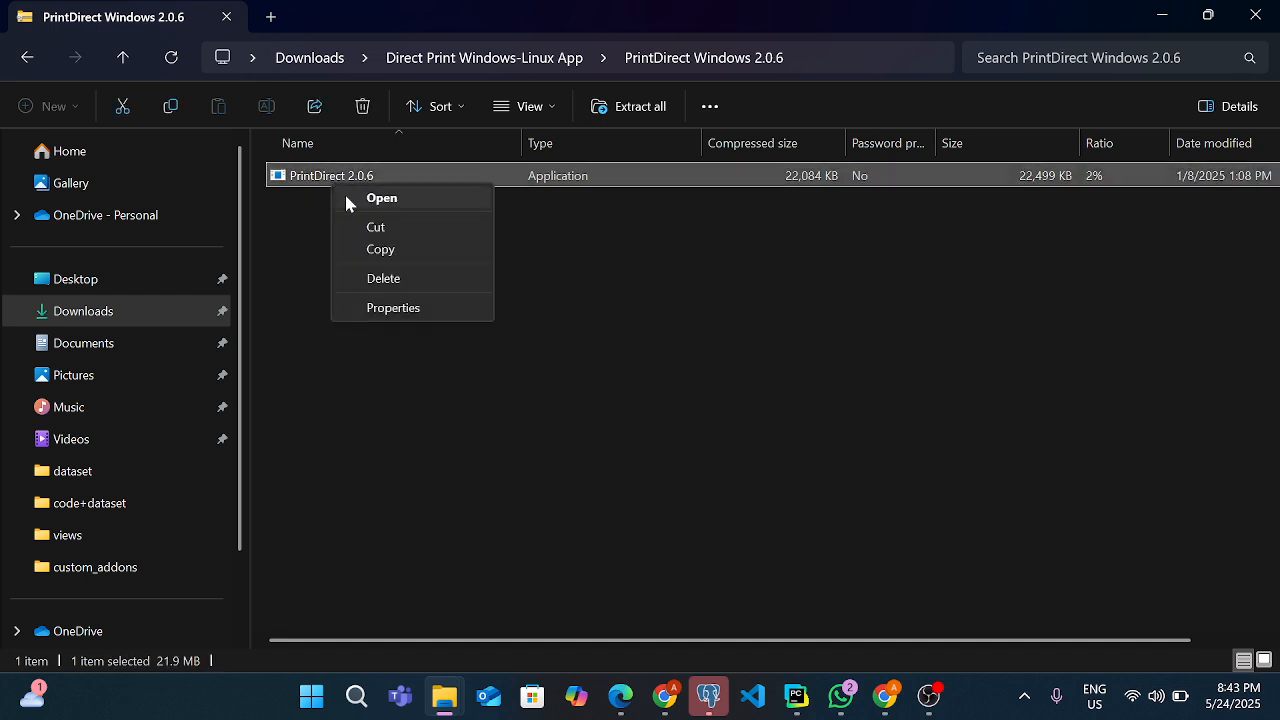
left_click(381, 251)
left_click(30, 58)
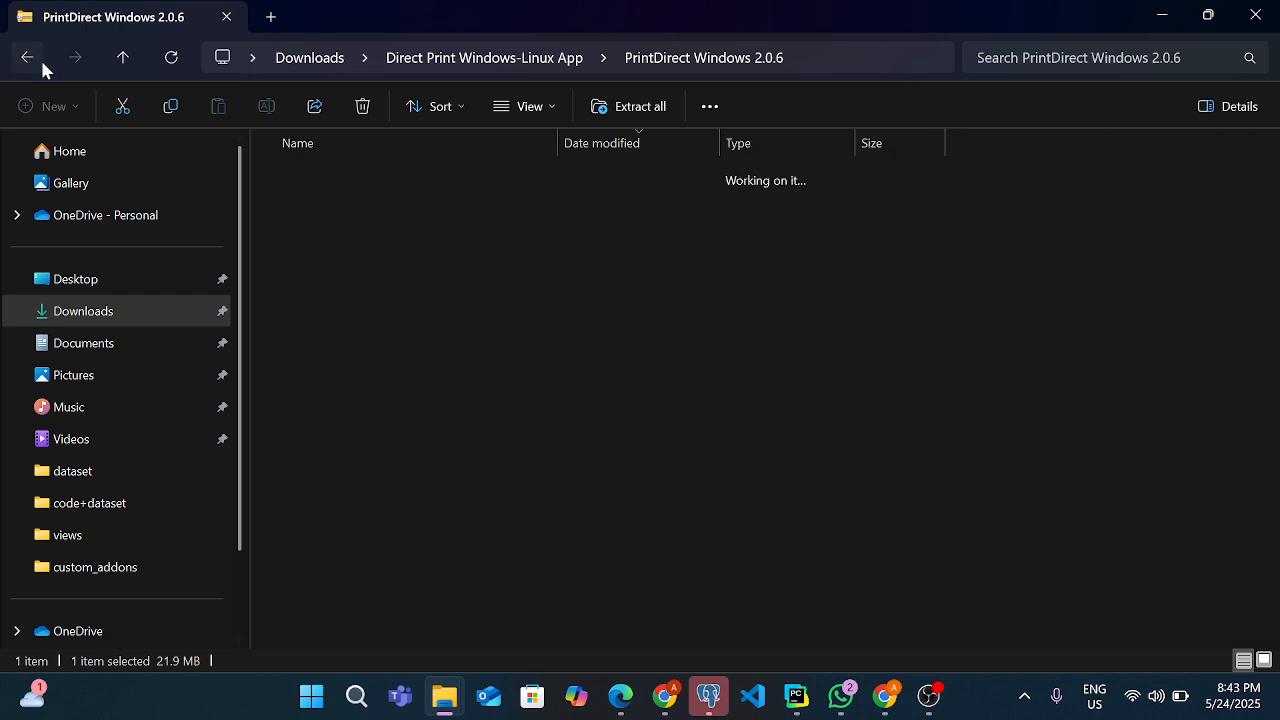
right_click(458, 385)
left_click(464, 416)
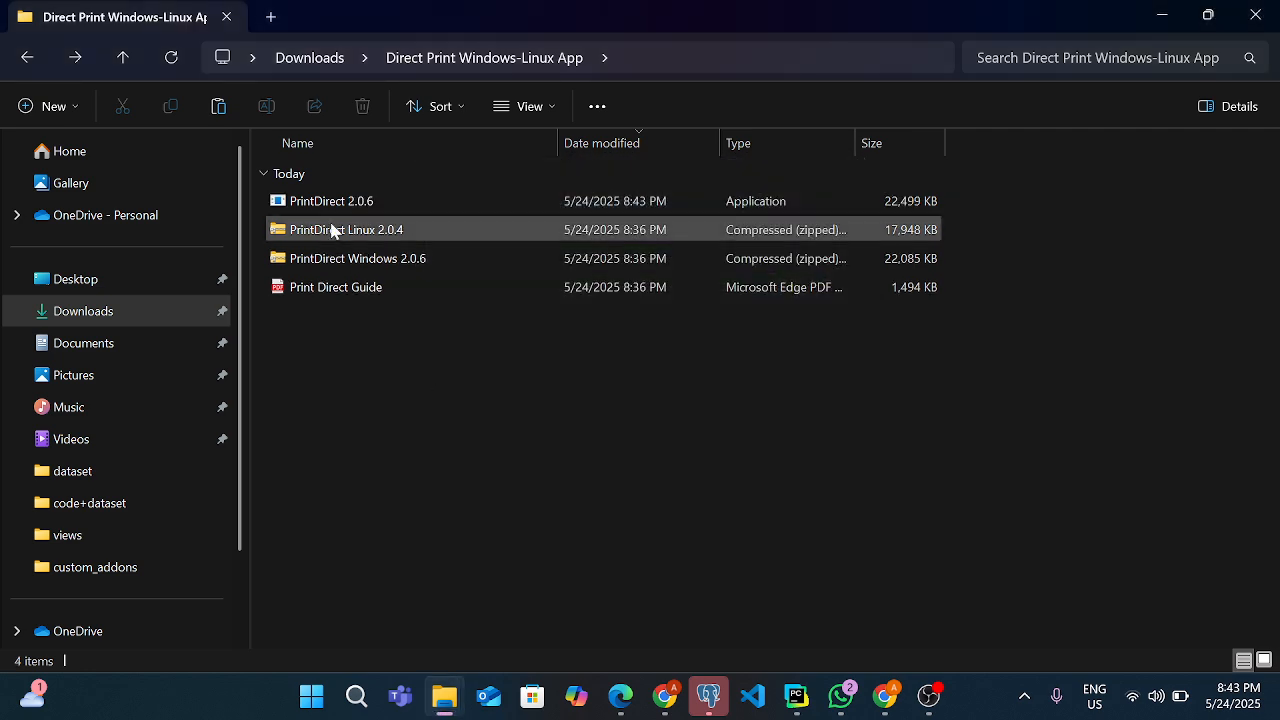
Run the extracted PrintDirect 2.0.6 application as administrator, bypassing the SmartScreen block and allowing it to make changes
left_click(331, 206)
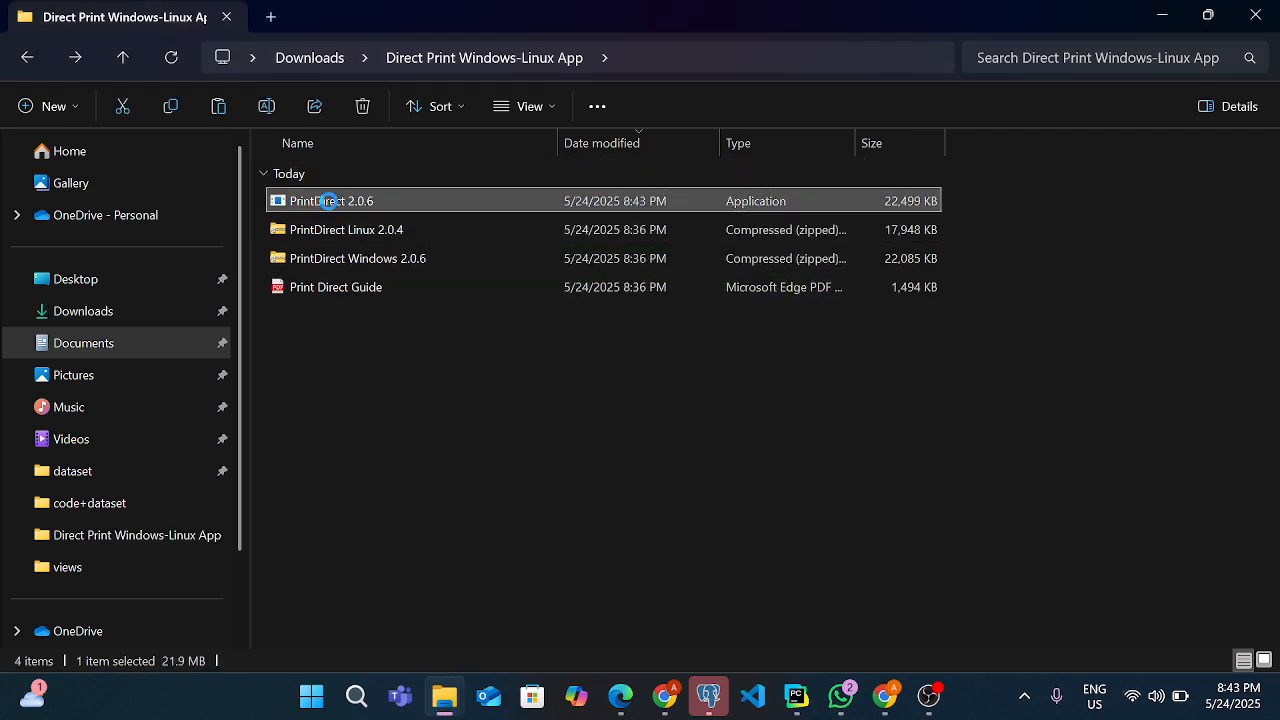
right_click(328, 203)
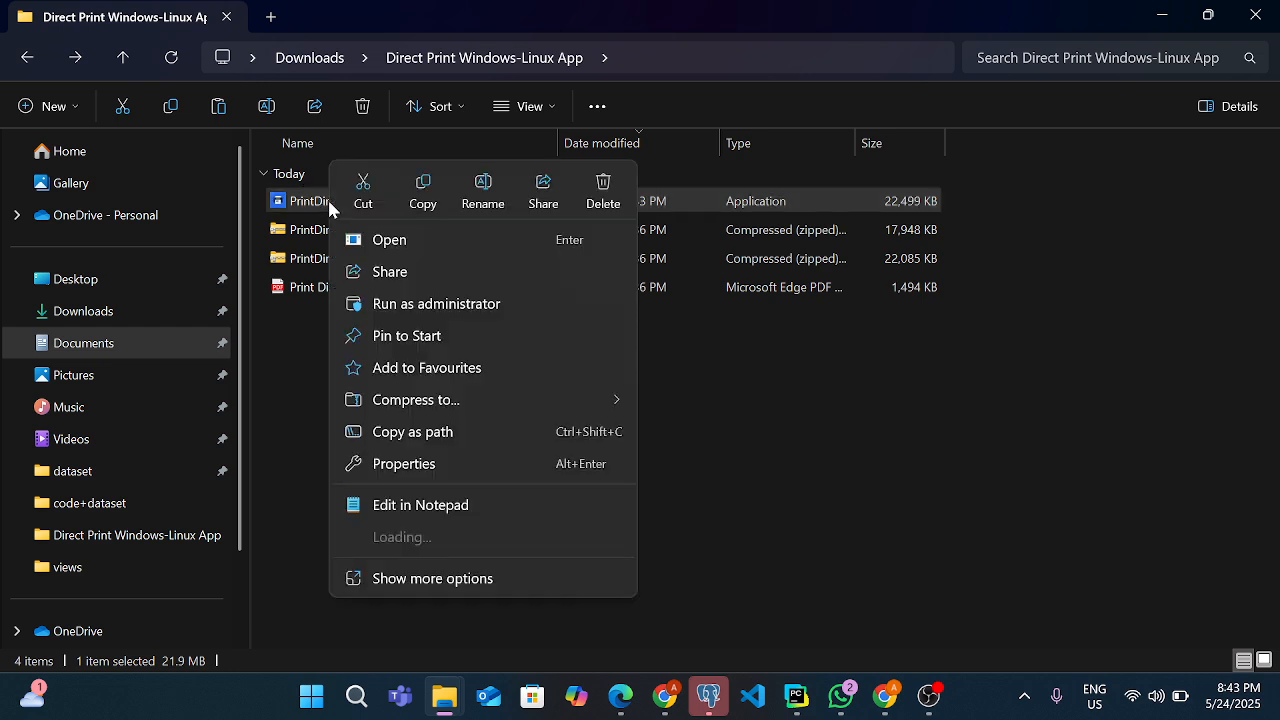
left_click(420, 305)
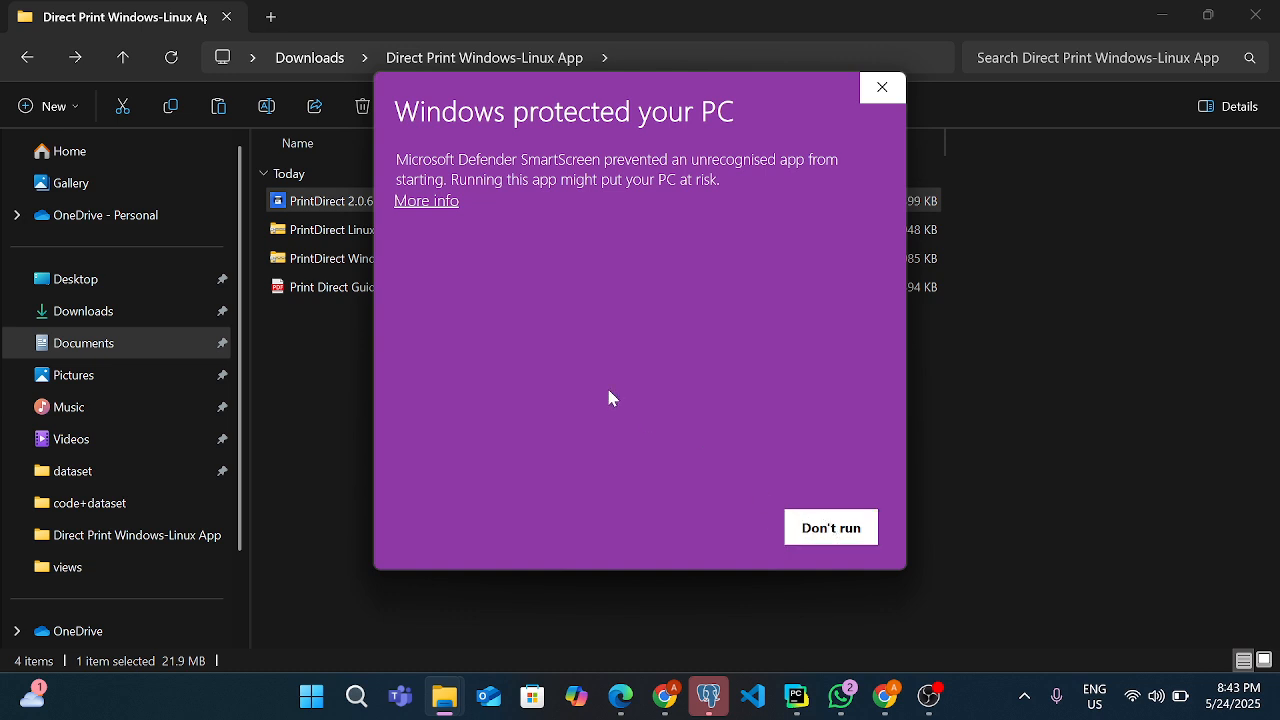
left_click(428, 203)
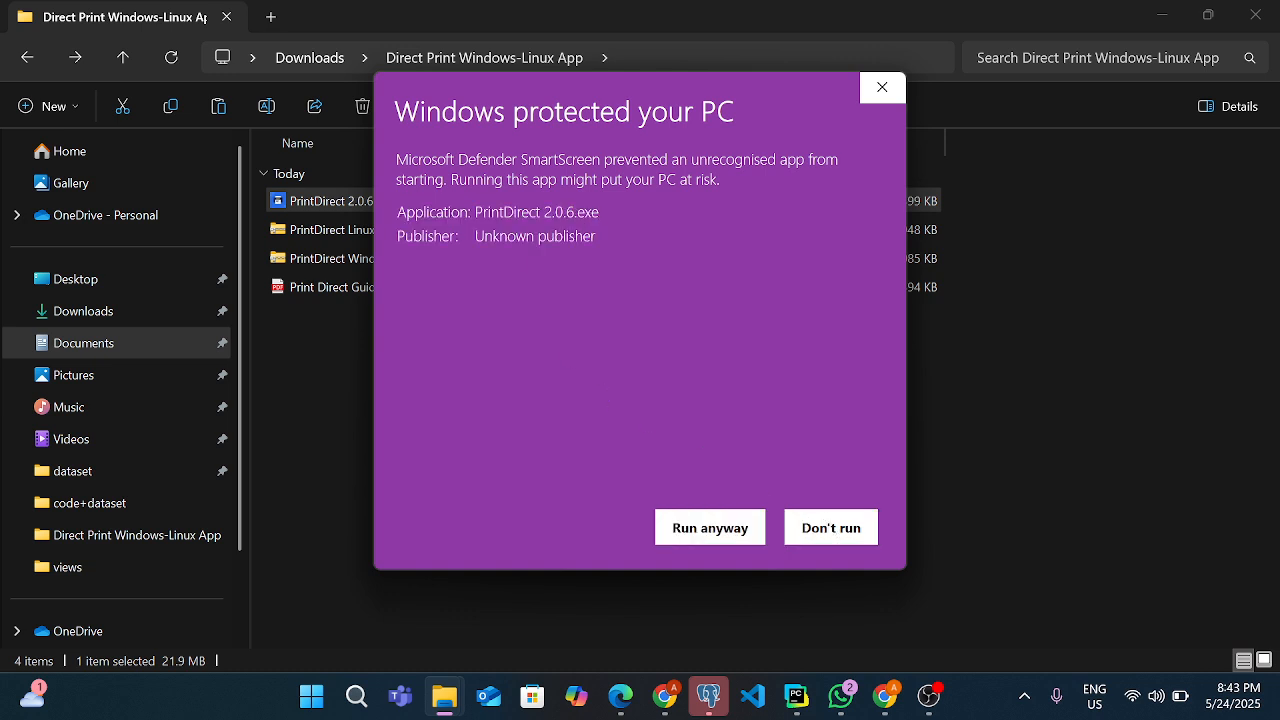
left_click(712, 528)
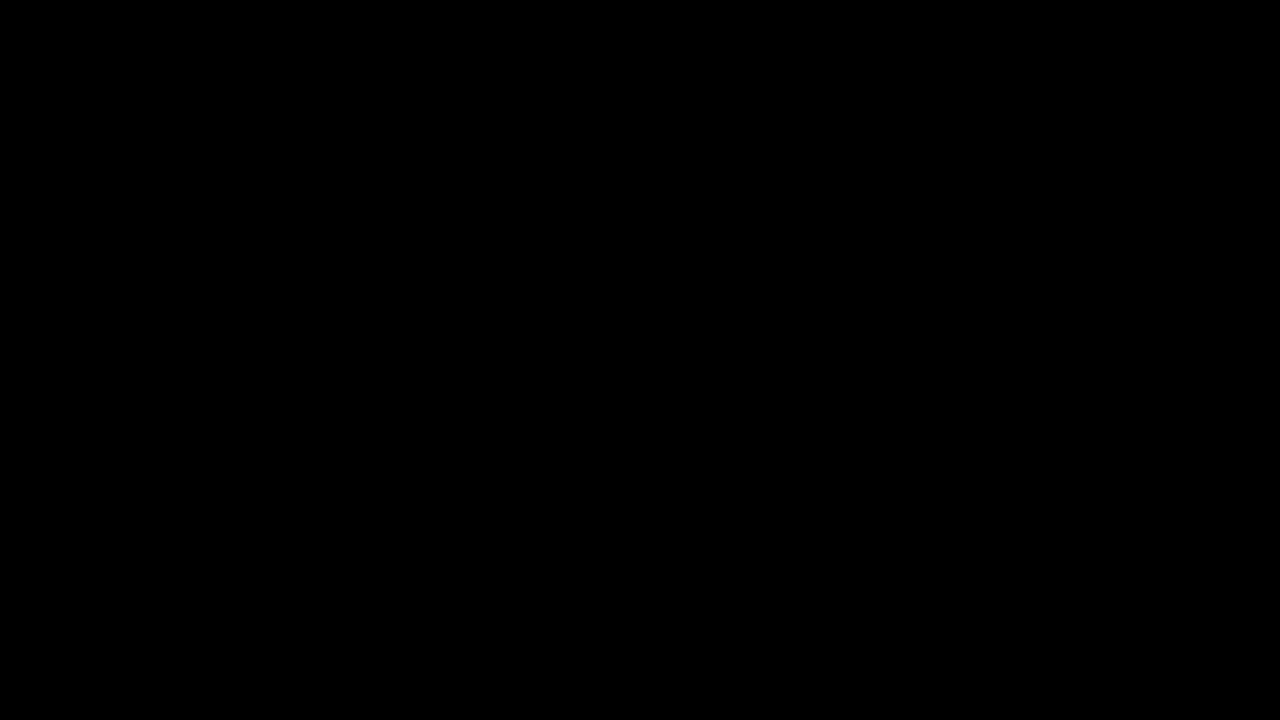
left_click(580, 515)
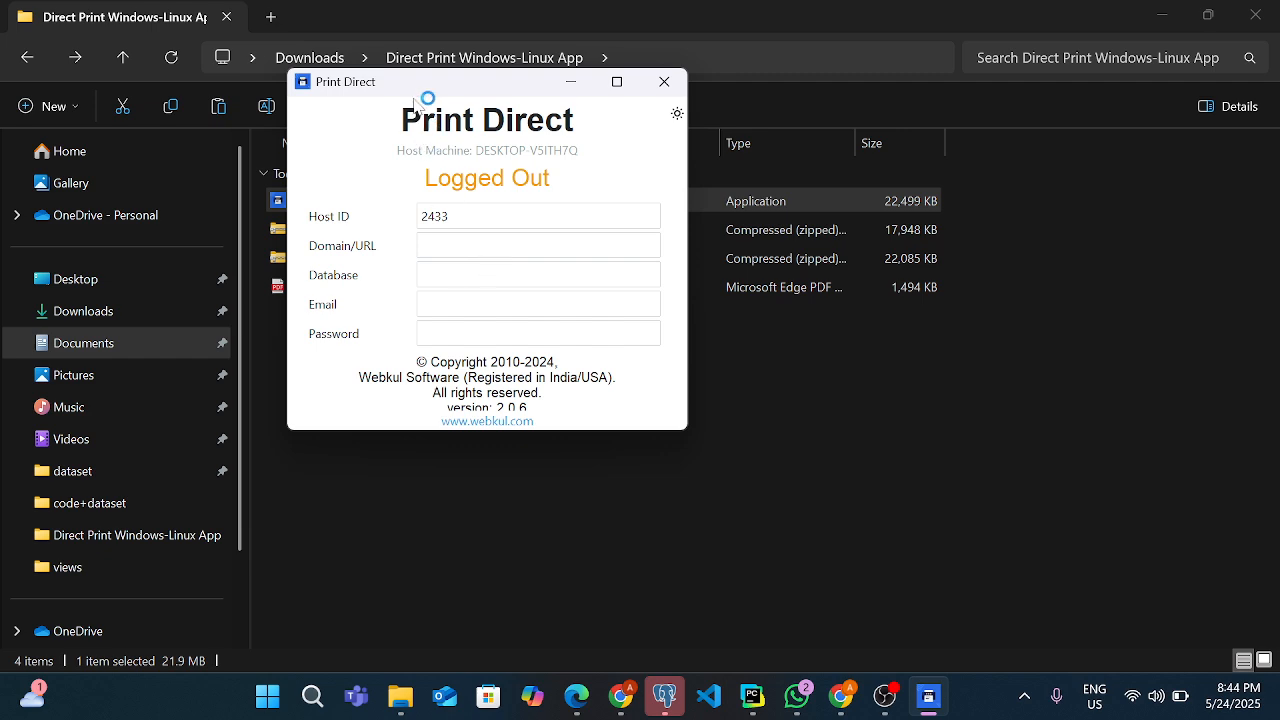
Move the Print Direct window aside over the empty part of the folder and activate its Domain/URL field
left_click_drag(427, 96, 830, 207)
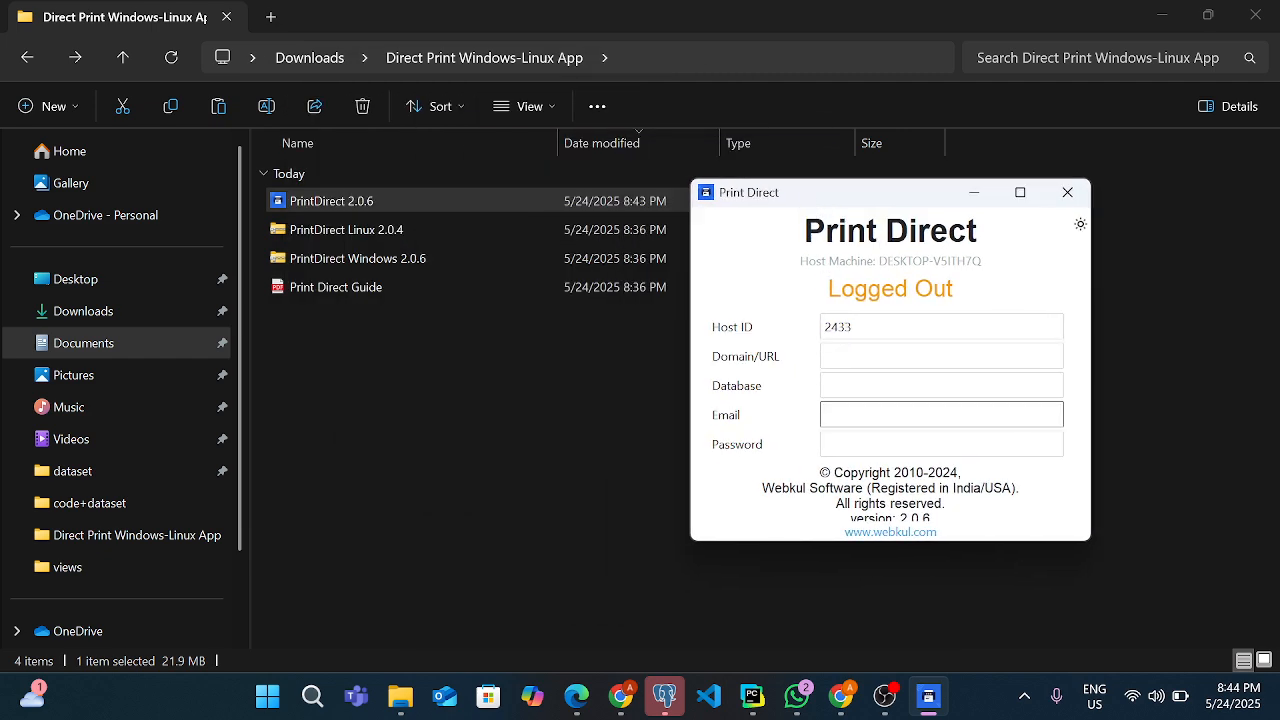
left_click(824, 356)
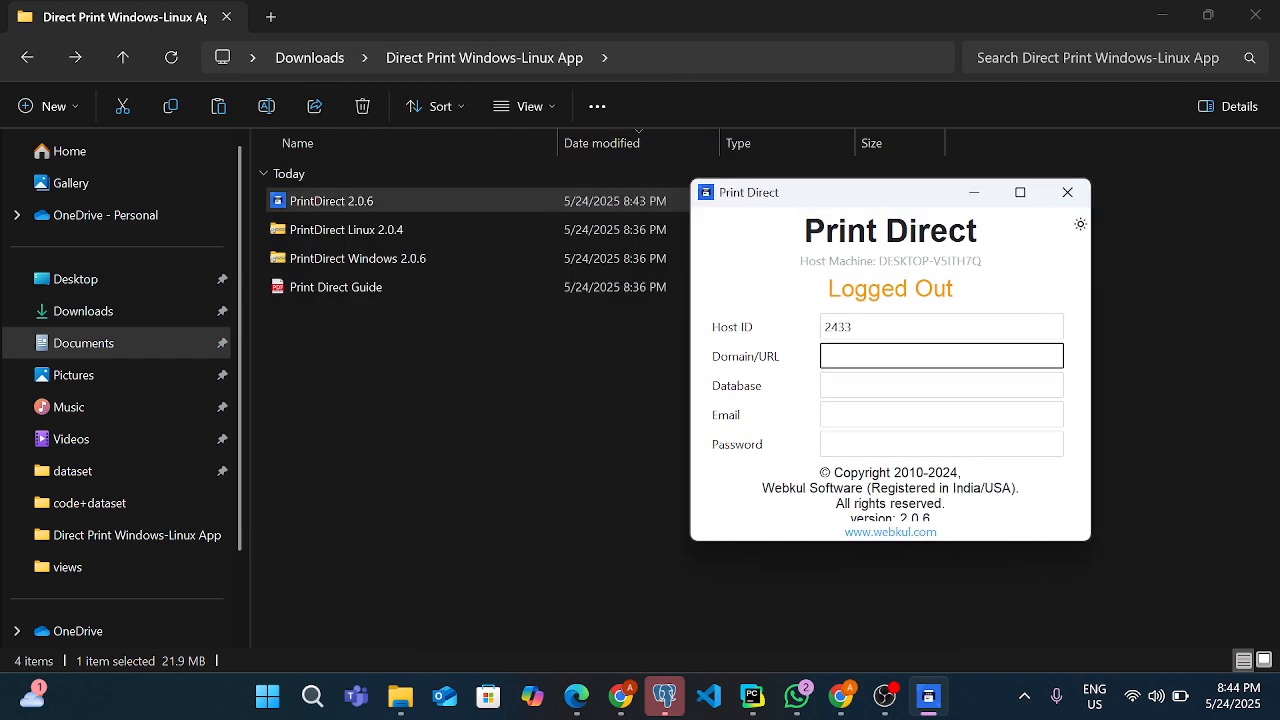
left_click(826, 385)
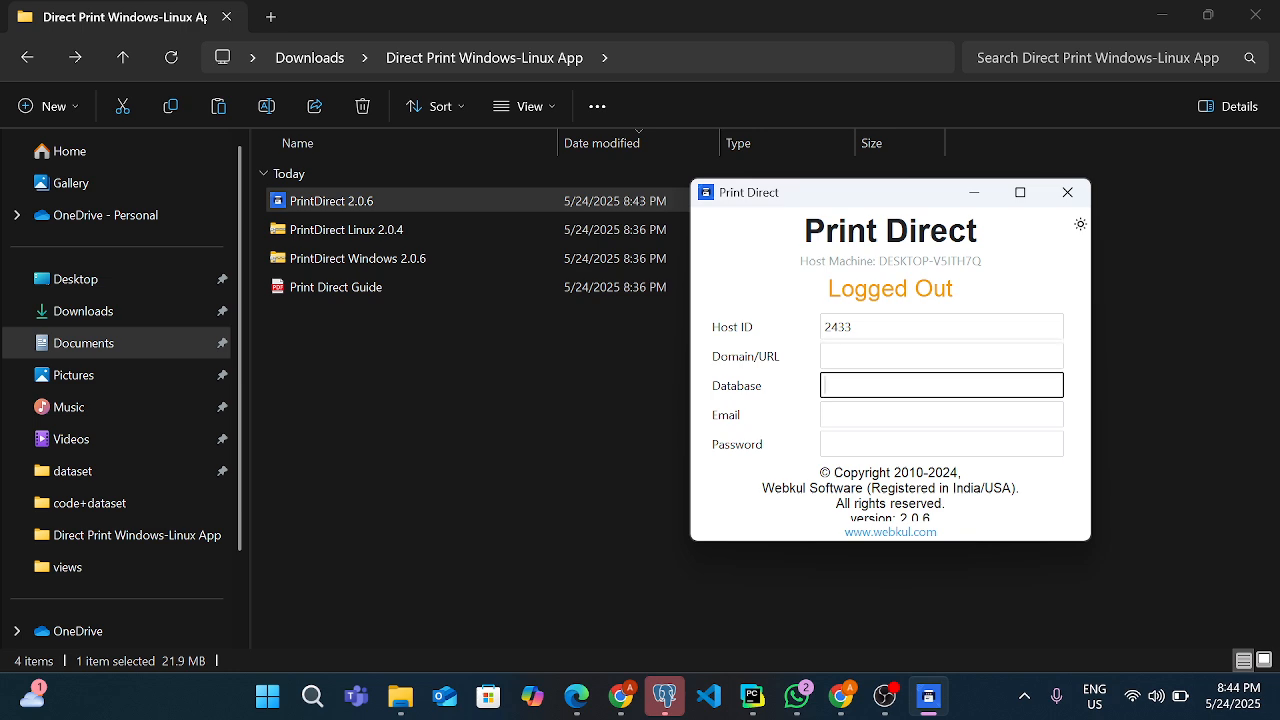
left_click(856, 357)
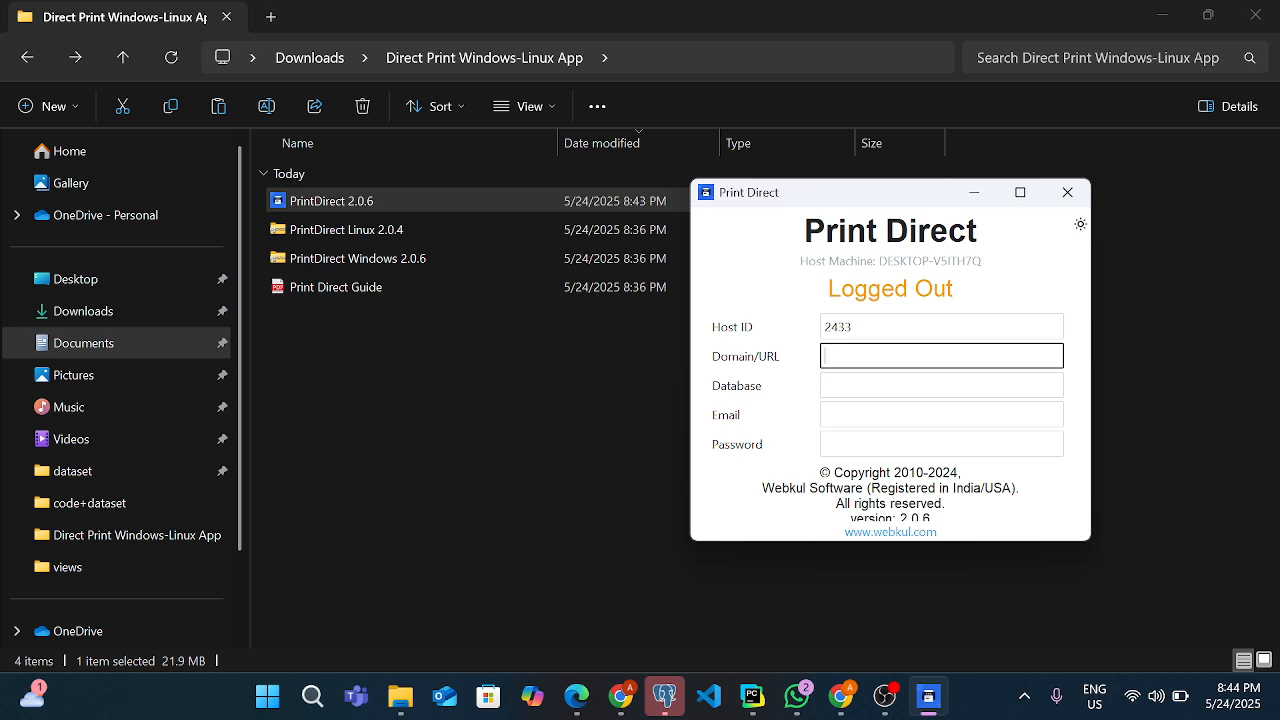
Switch to Chrome, connect to the latest build of the development staging branch on Odoo.sh, and dismiss the Missing Record error
mouse_move(641, 697)
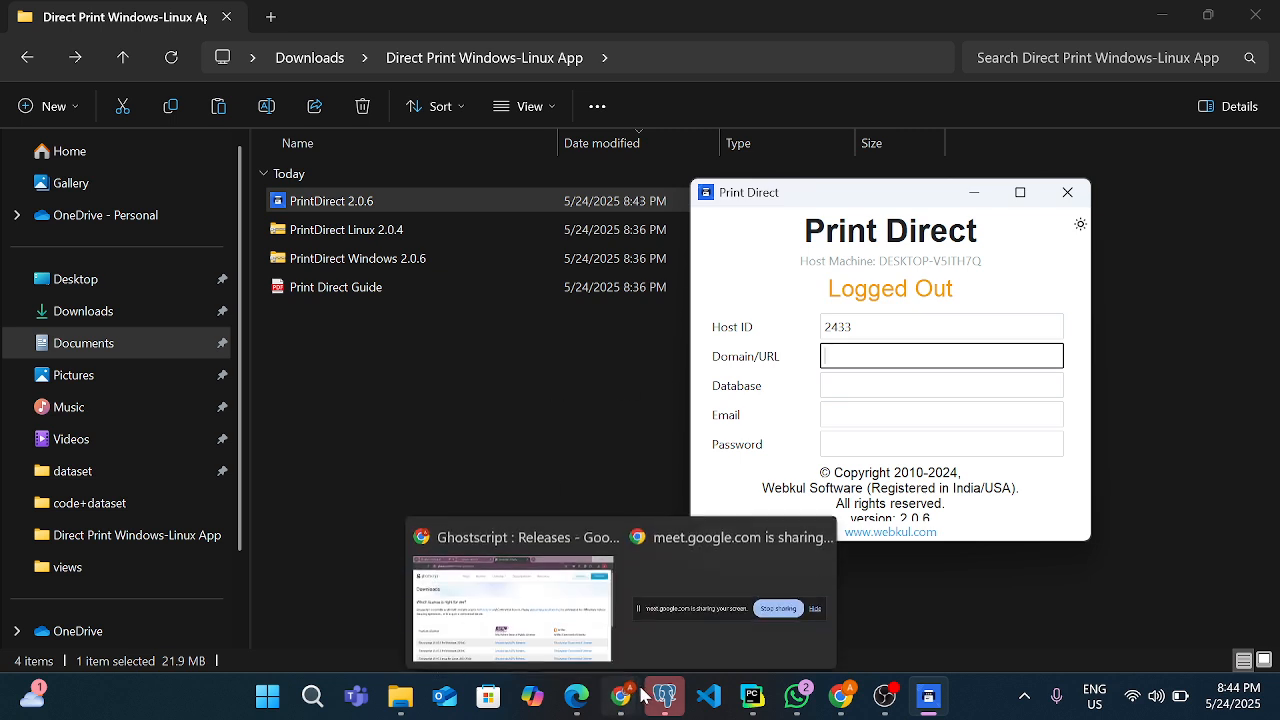
left_click(512, 600)
left_click(345, 20)
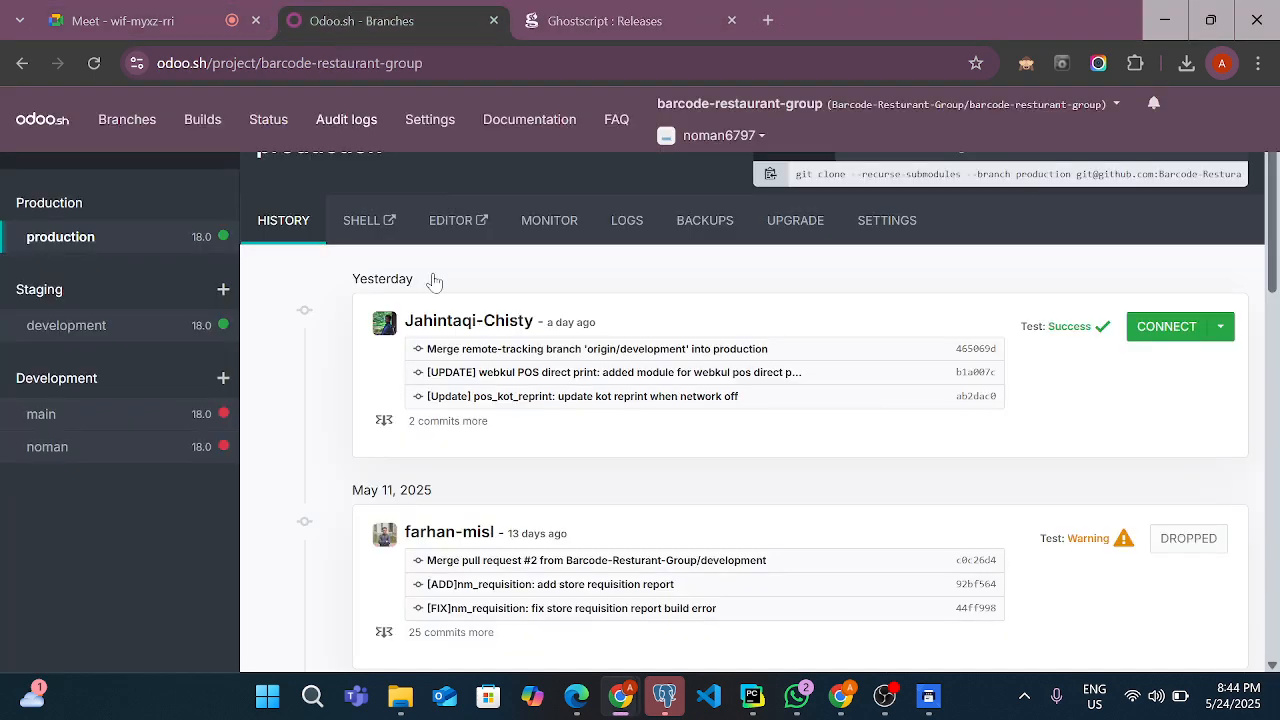
left_click(56, 343)
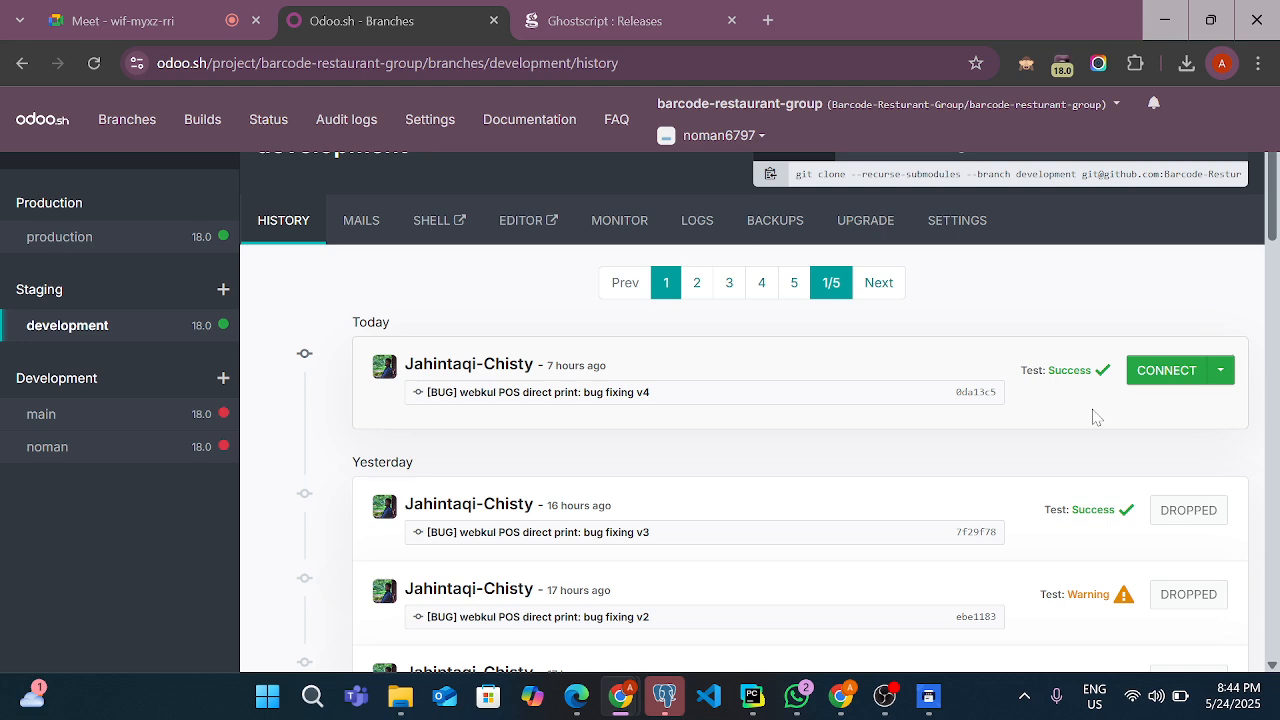
left_click(1144, 378)
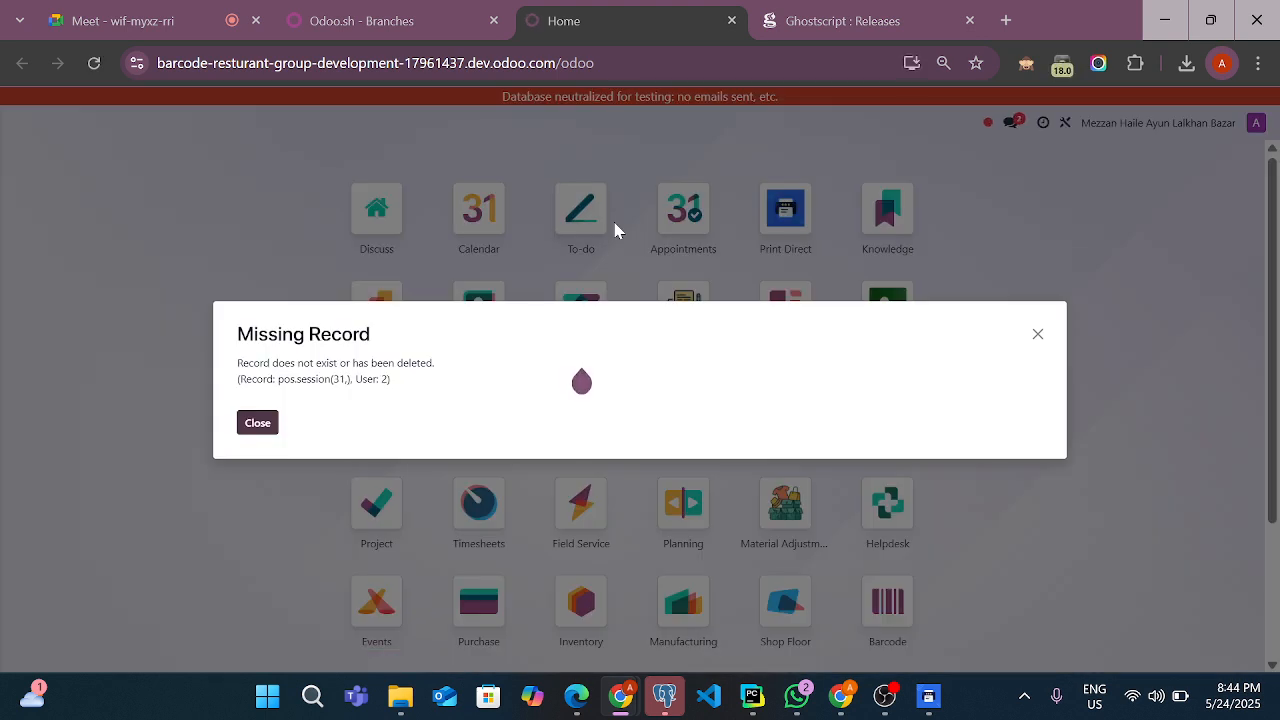
left_click(1037, 335)
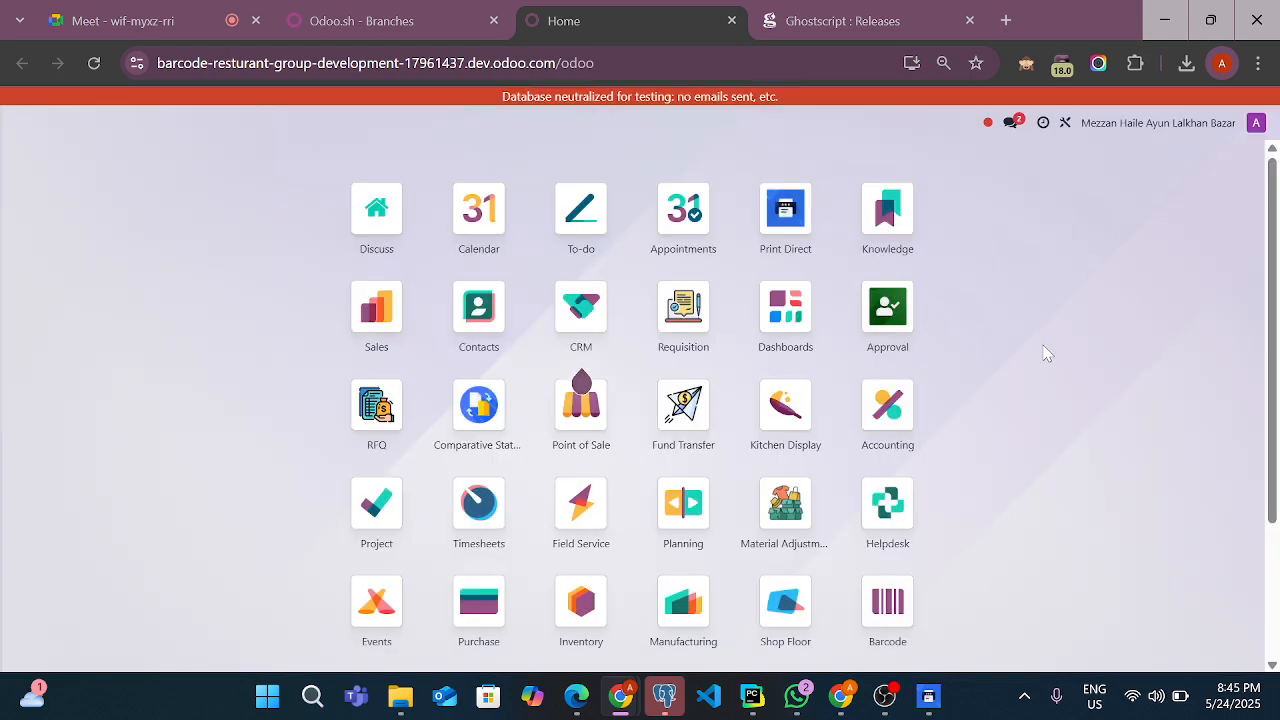
scroll(958, 410, "down", 1)
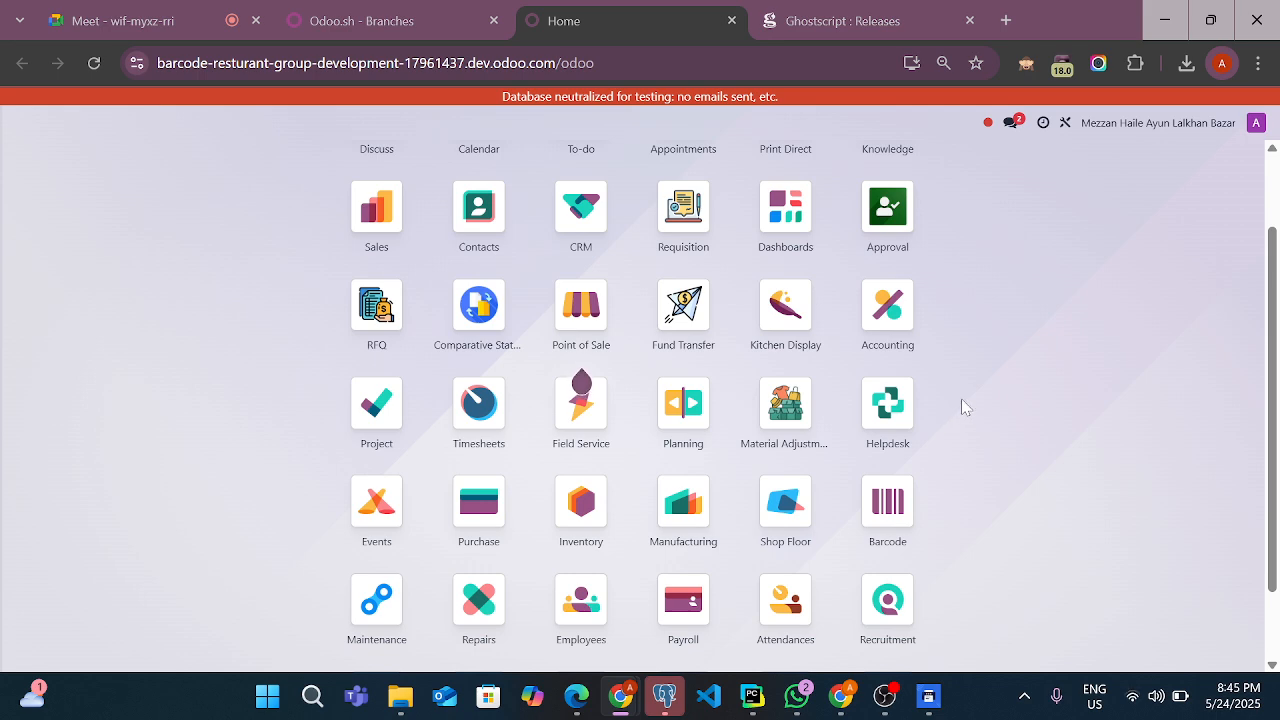
scroll(963, 406, "up", 1)
scroll(1064, 431, "down", 2)
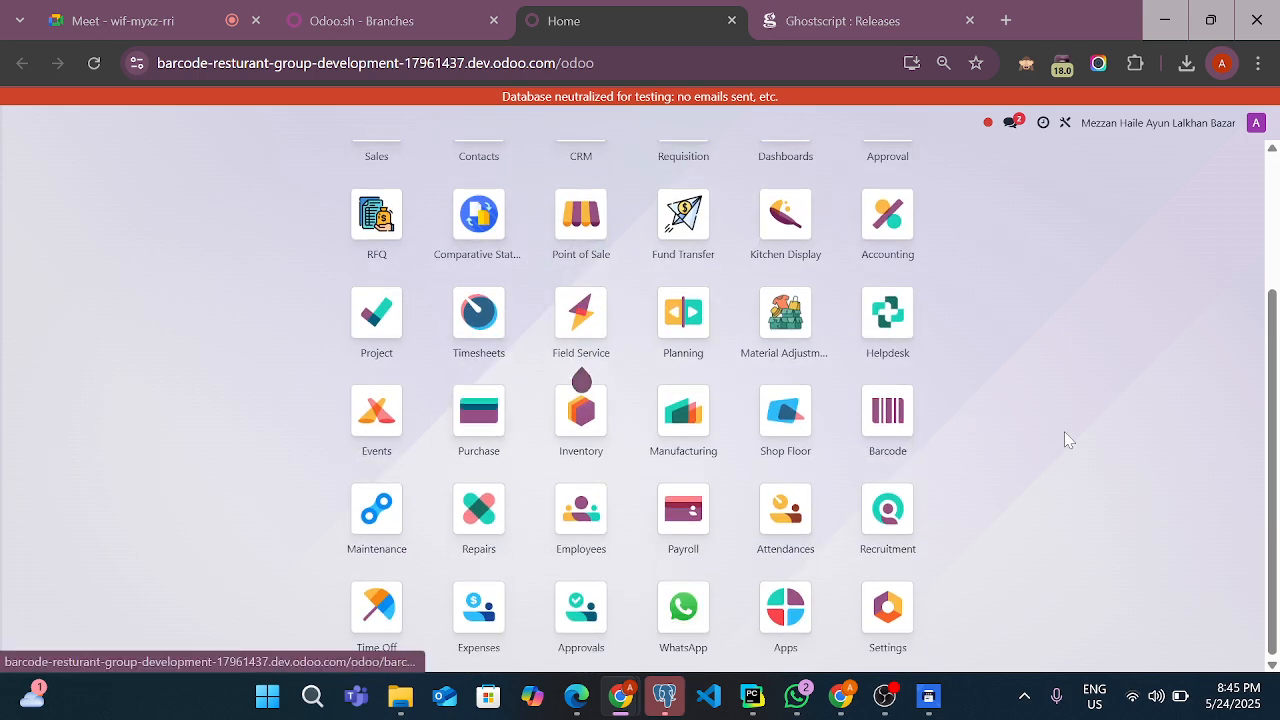
scroll(963, 428, "up", 2)
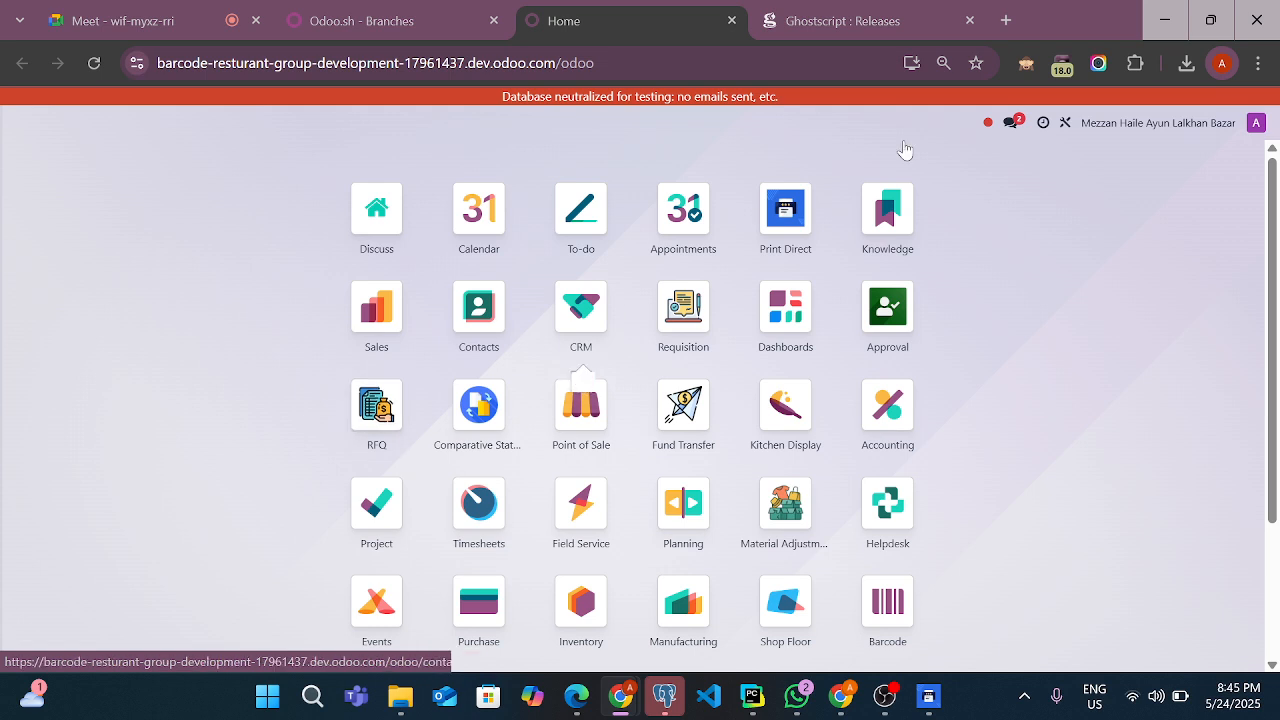
Switch the active Odoo company to Mezzan Haile Ayun Jamalkhan only, dismissing the error dialog and message notifications
left_click(1250, 127)
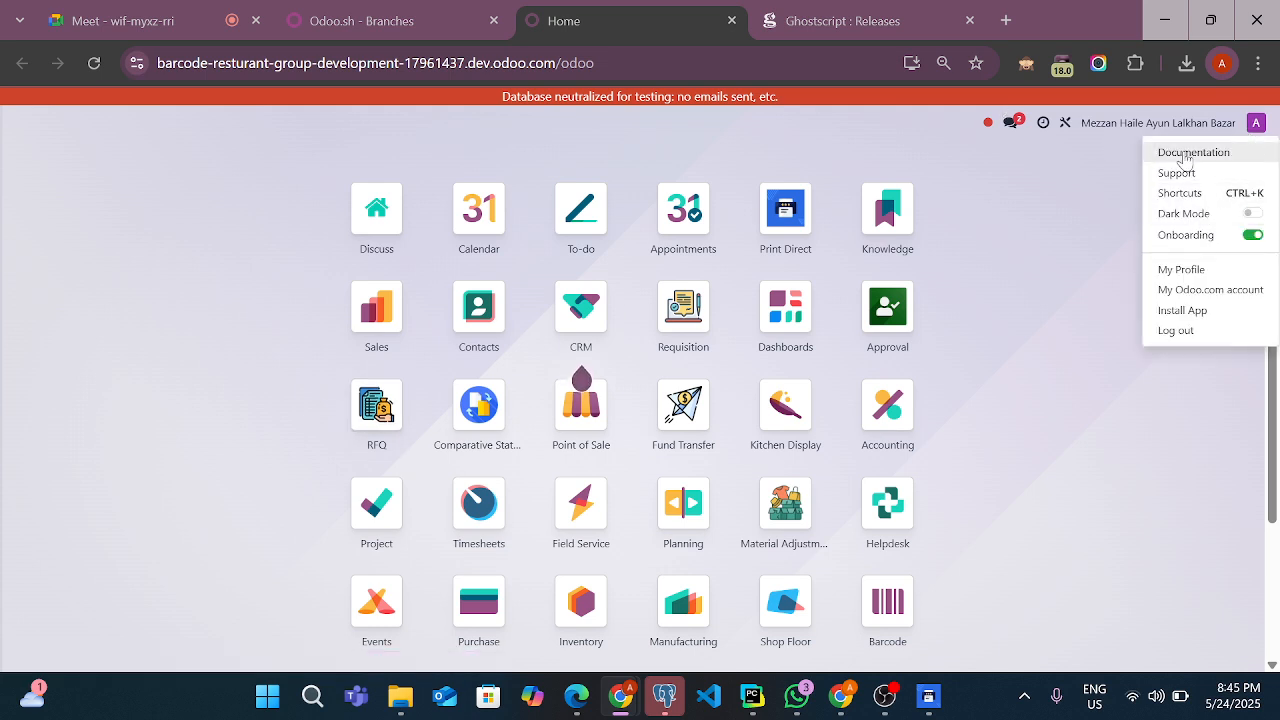
left_click(1147, 126)
left_click(1140, 128)
left_click(1140, 128)
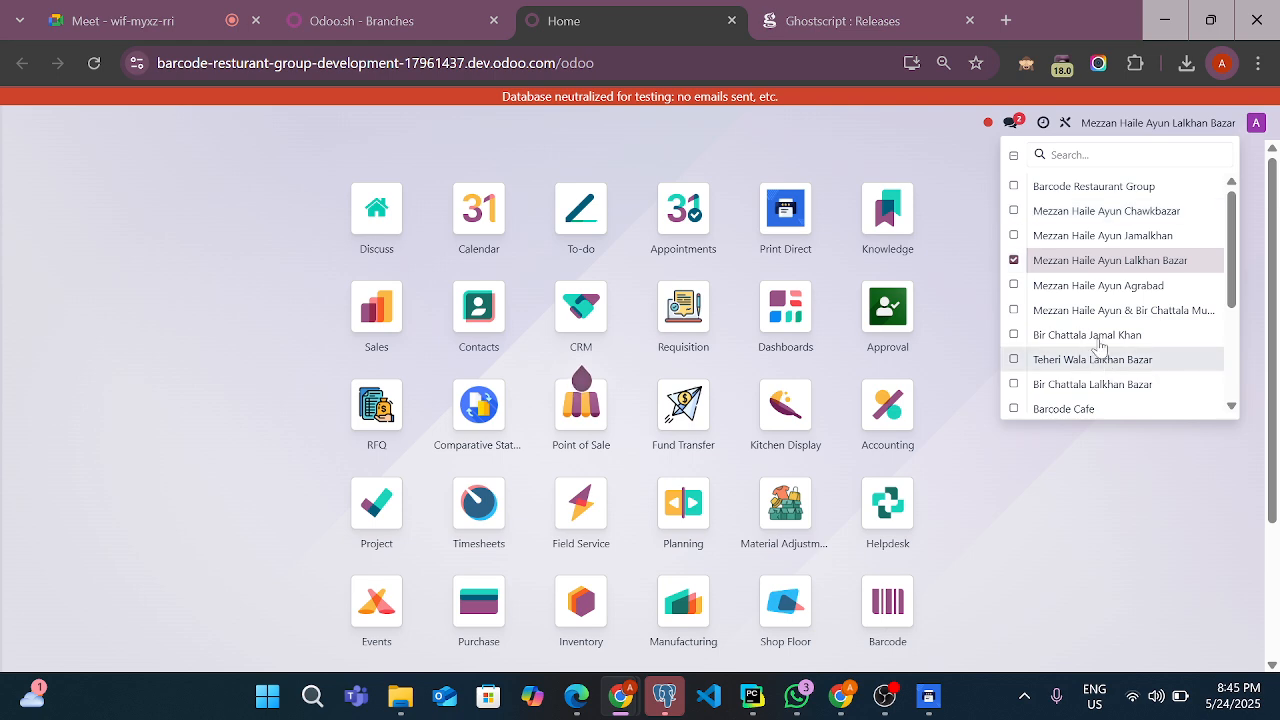
scroll(1072, 350, "down", 1)
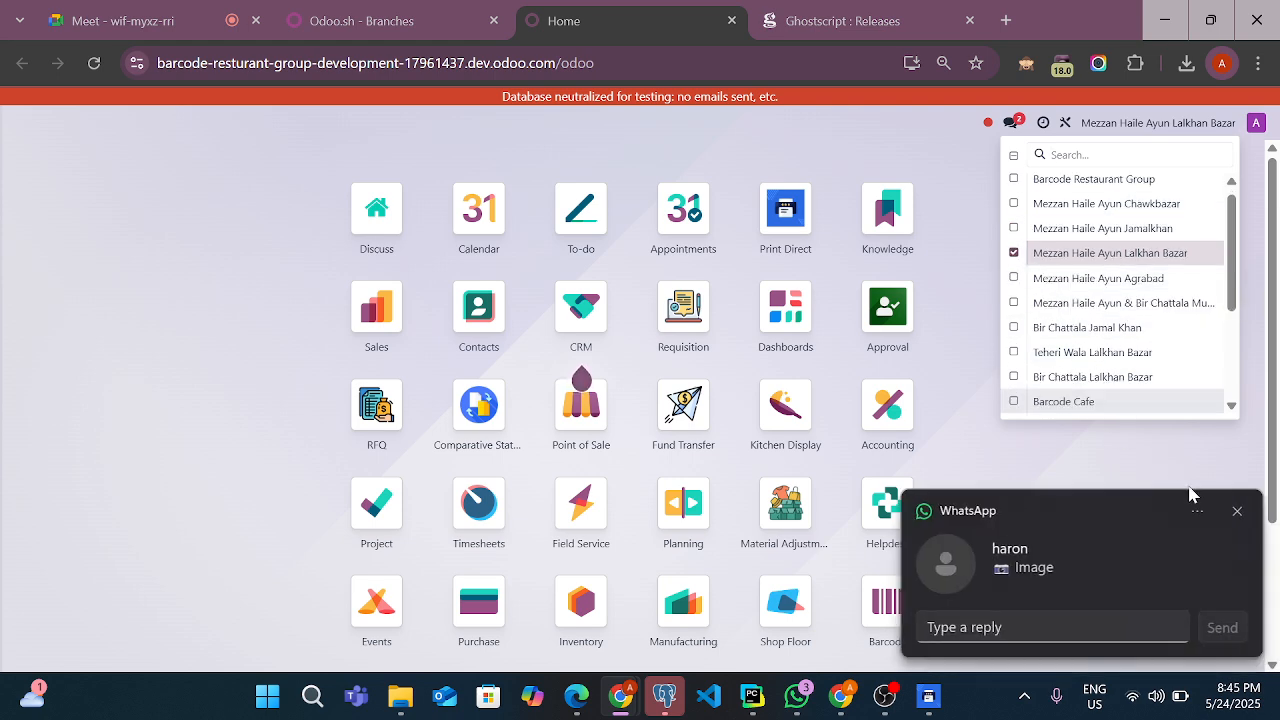
left_click(1237, 511)
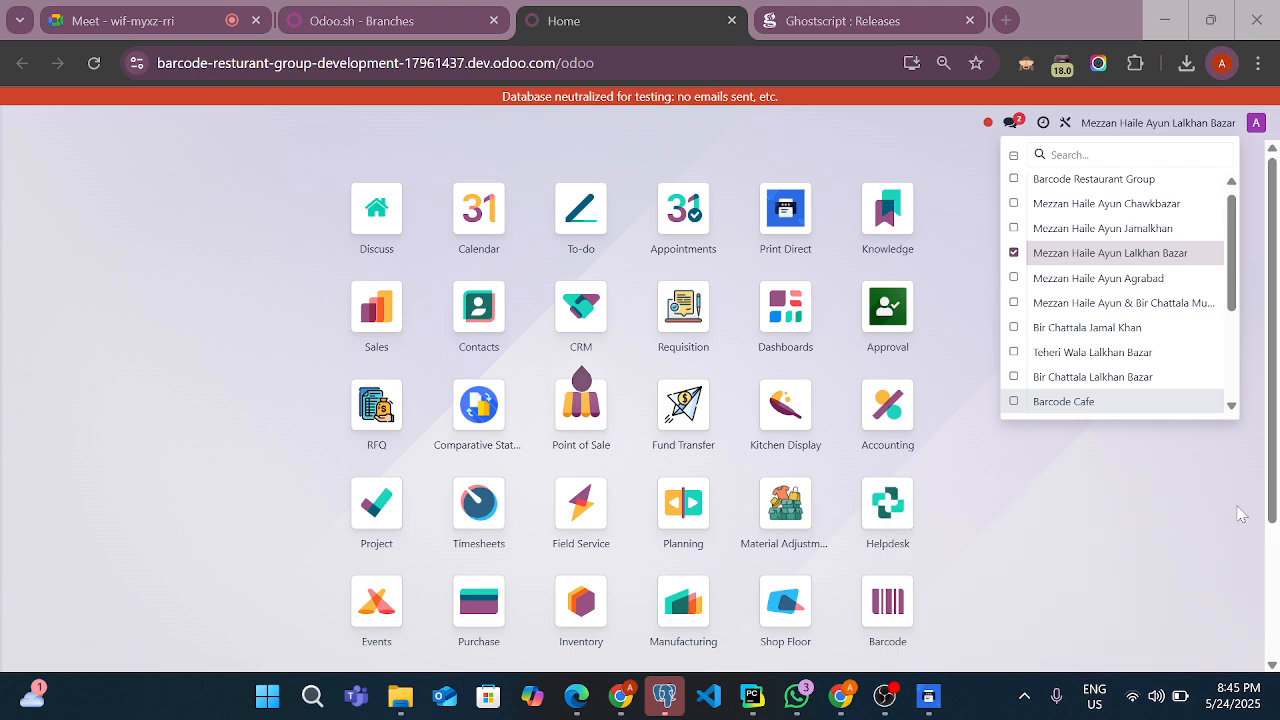
left_click(1014, 228)
left_click(1014, 252)
left_click(1068, 430)
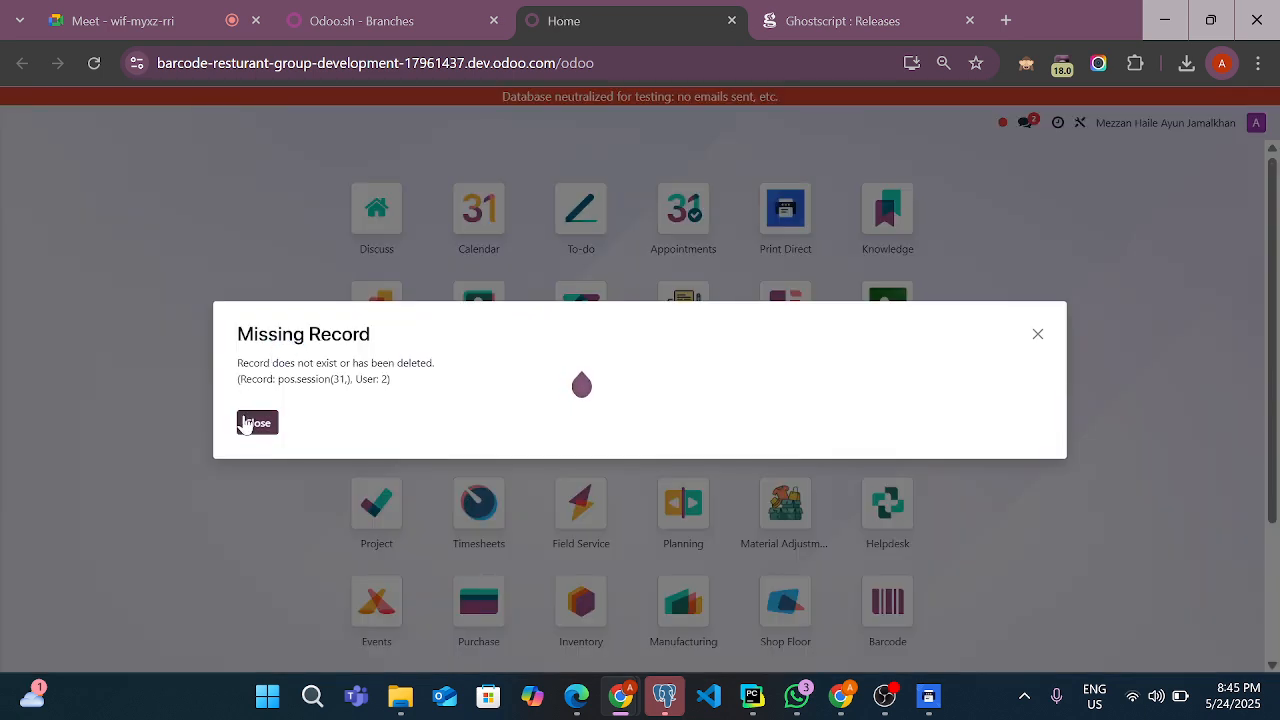
left_click(257, 423)
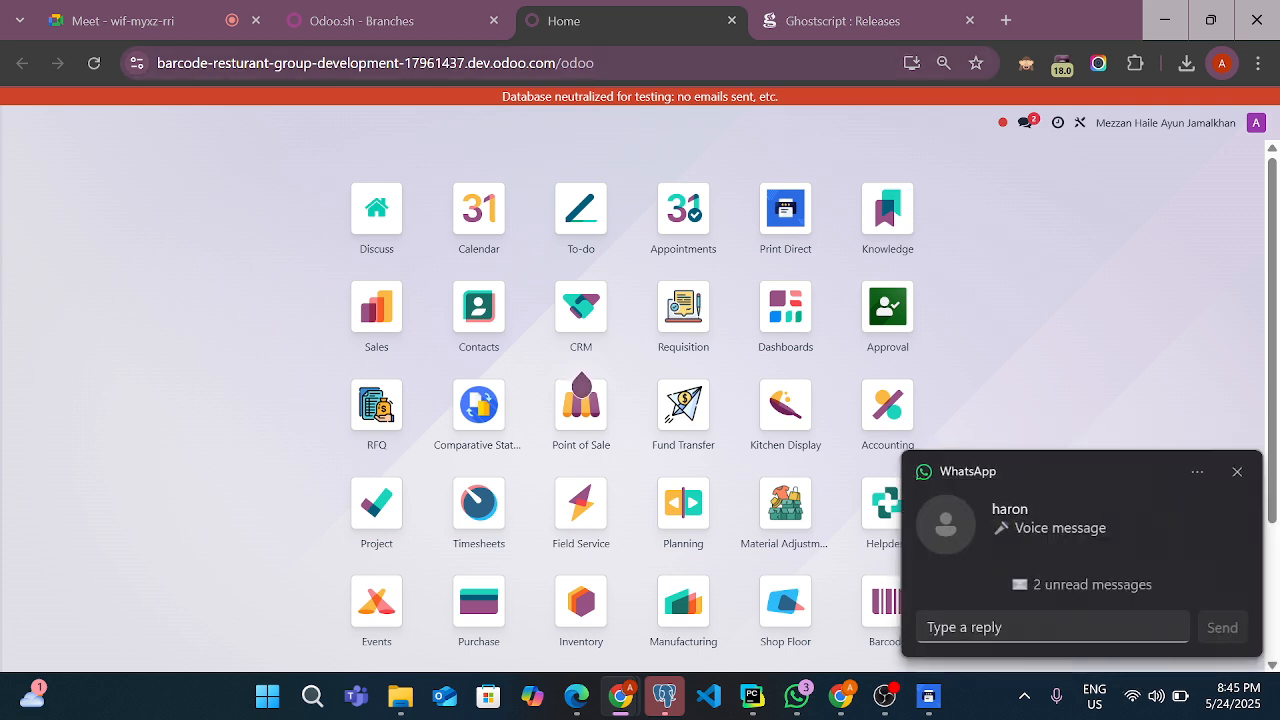
left_click(1237, 473)
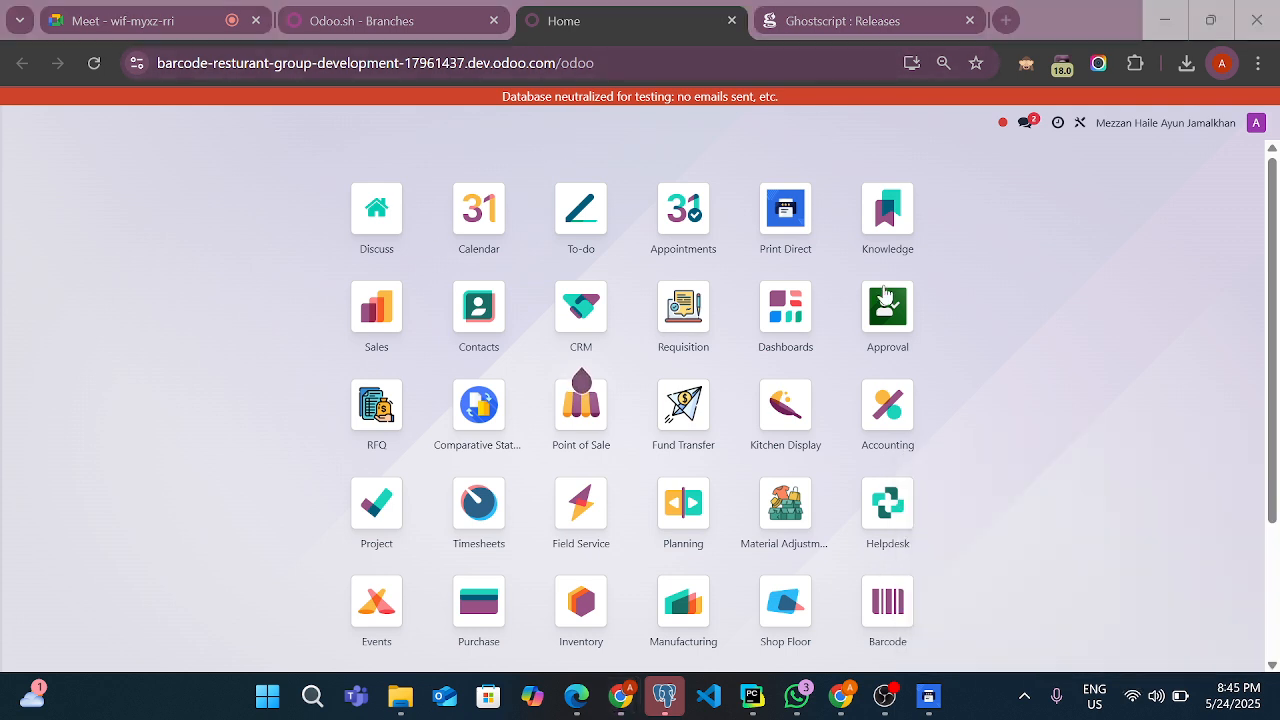
left_click(645, 47)
key("ctrl+l")
key("ctrl+c")
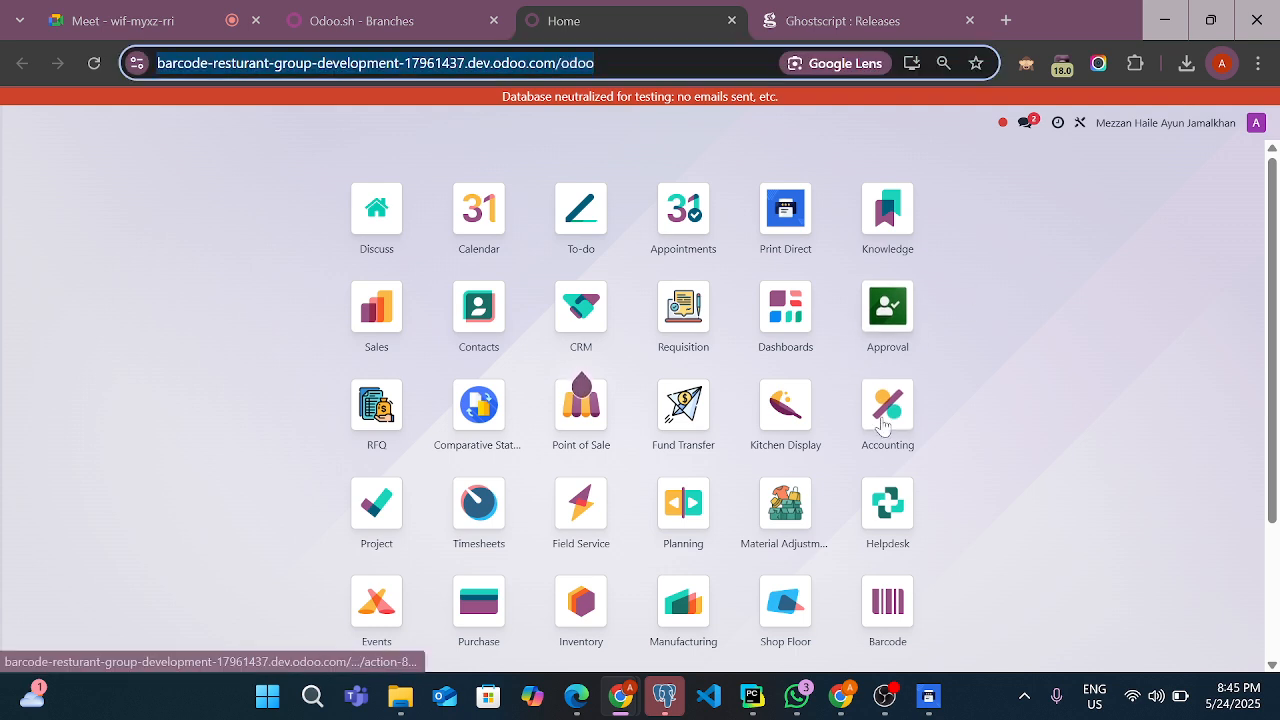
left_click(915, 705)
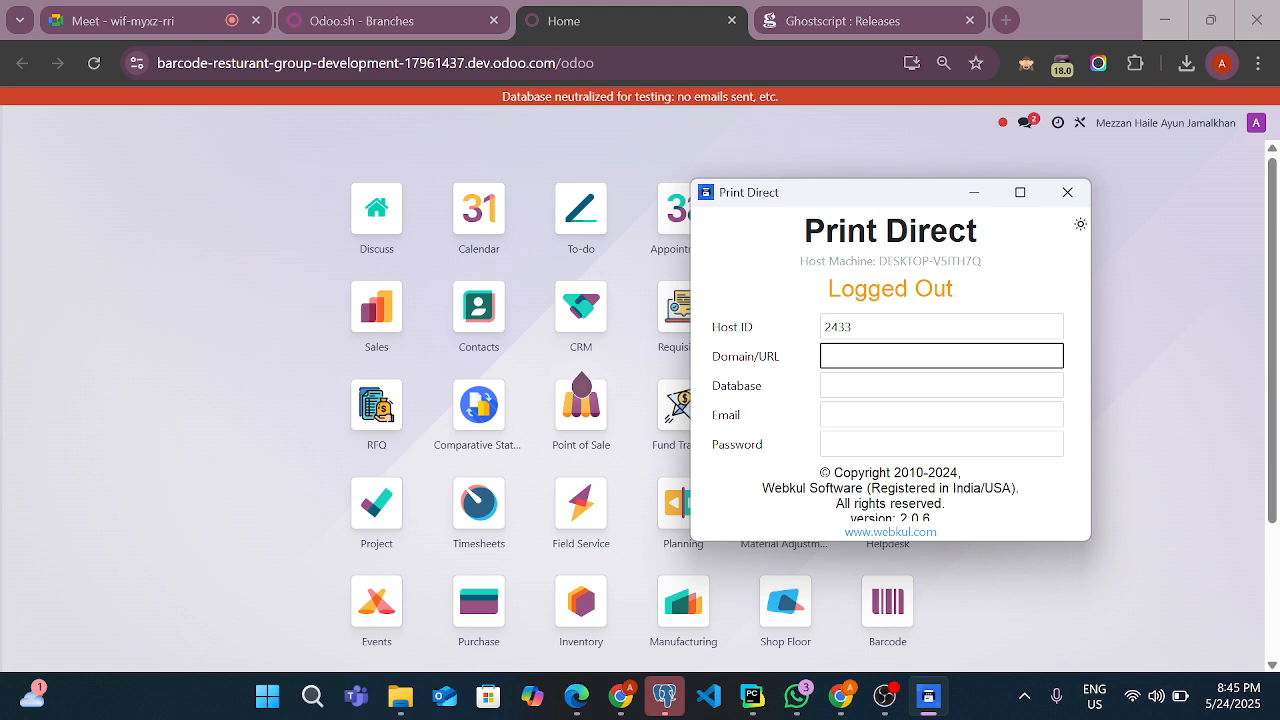
left_click(668, 63)
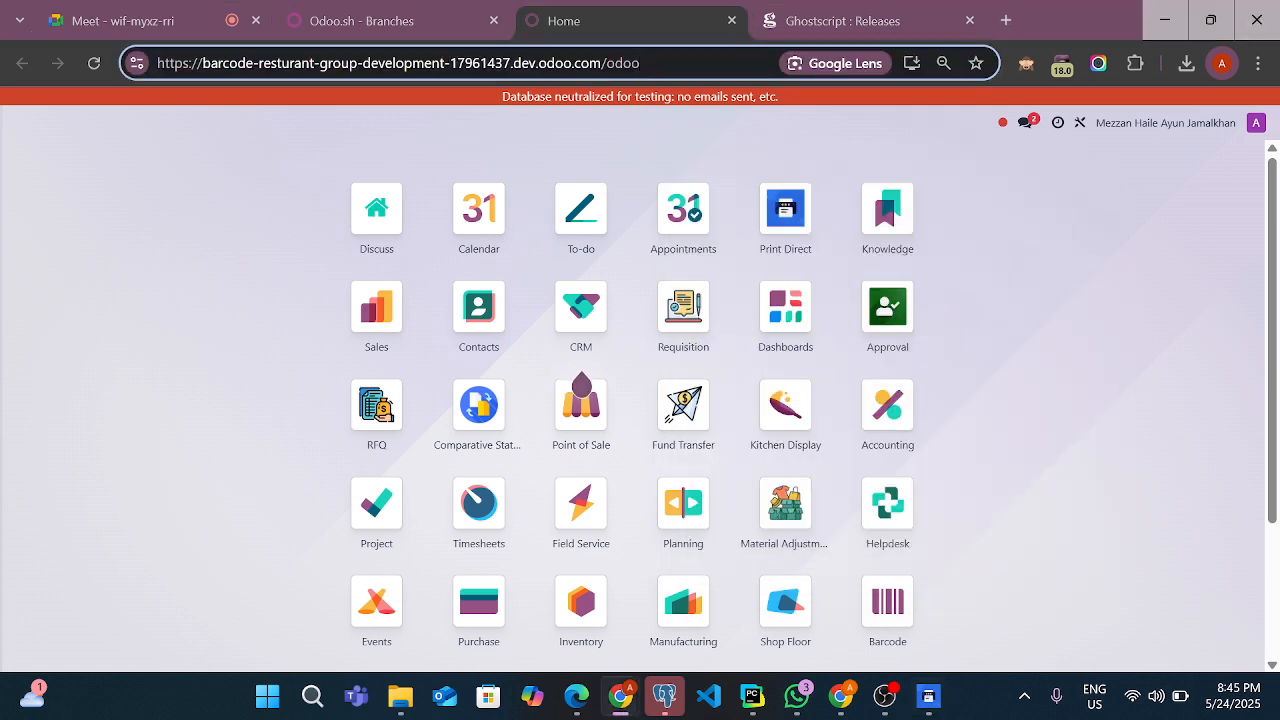
left_click(928, 697)
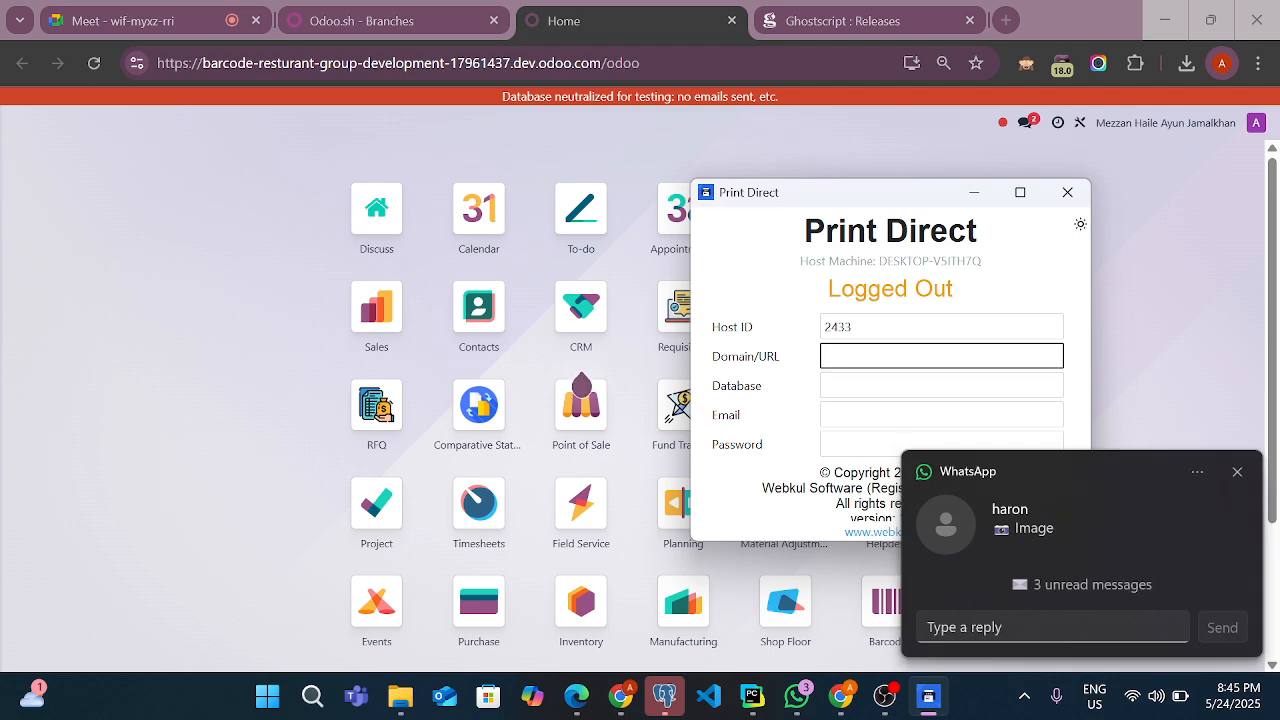
key("ctrl+v")
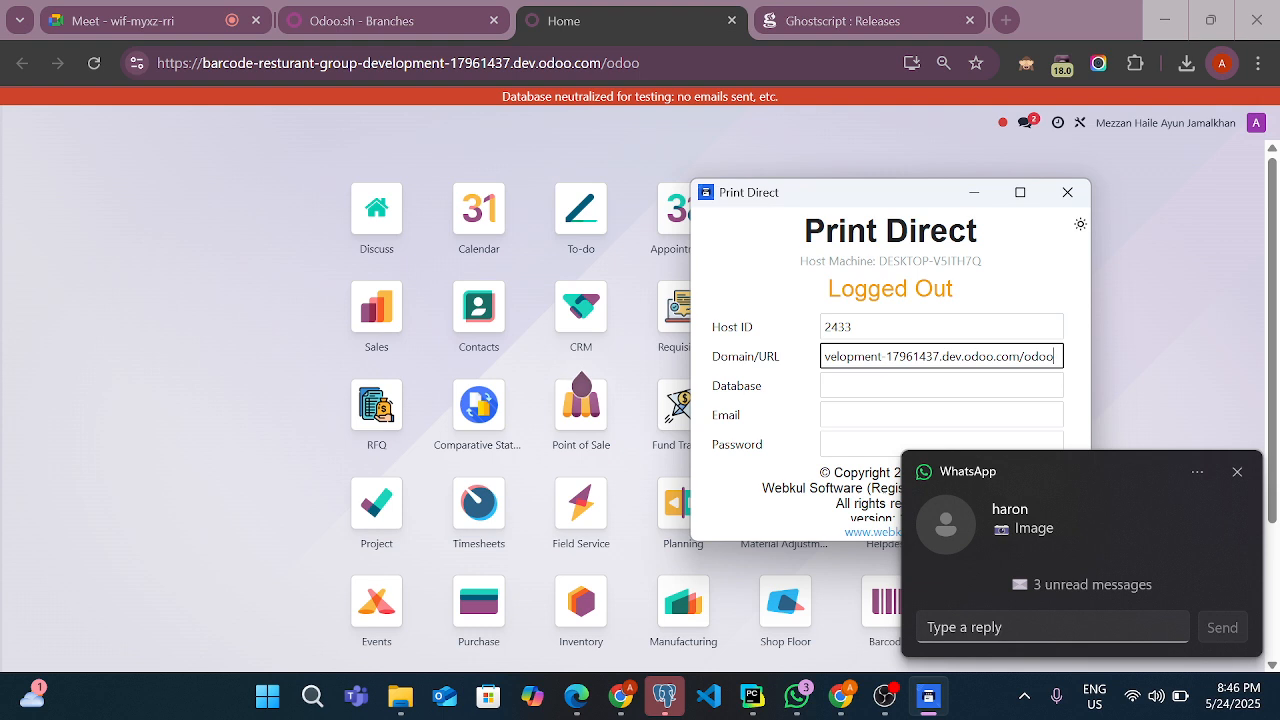
Remove the trailing /odoo from the Domain/URL, dismiss the message notification, and activate the Database field
key("BackSpace")
key("BackSpace")
key("BackSpace")
key("BackSpace")
key("BackSpace")
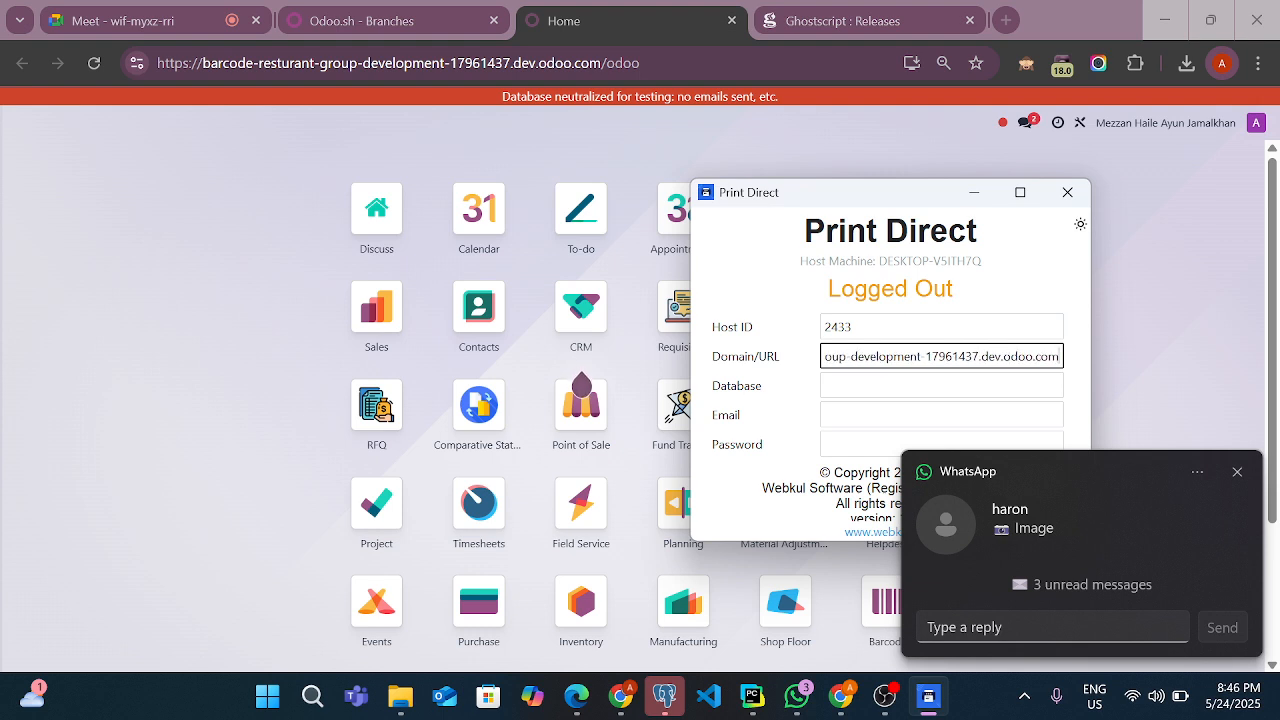
left_click(1237, 471)
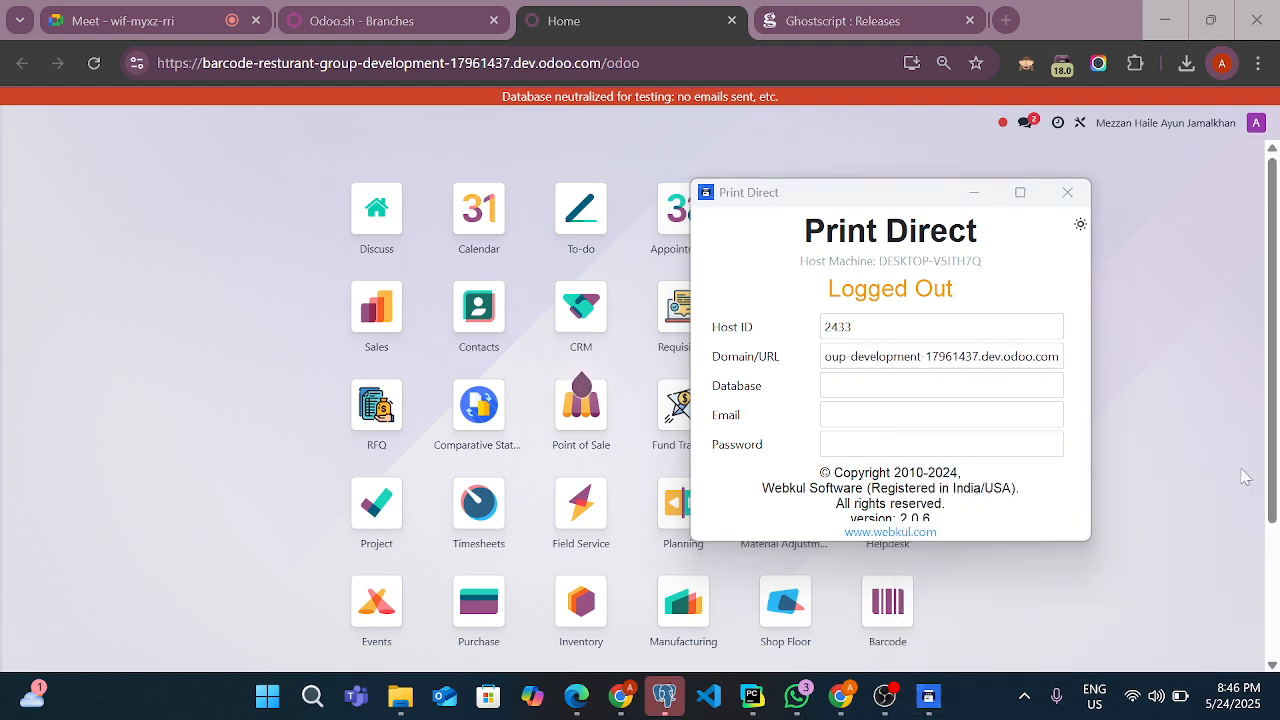
left_click(940, 415)
left_click(940, 386)
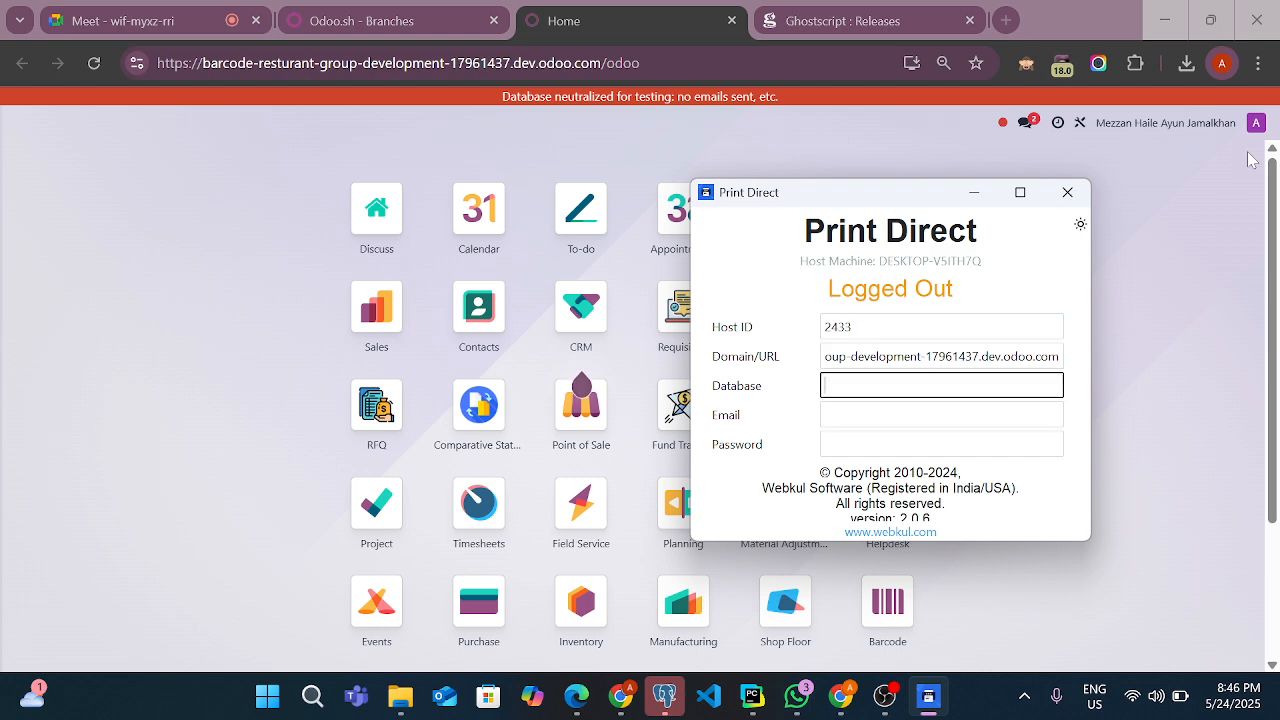
Switch to the Odoo home page in Chrome and turn on debug mode, dismissing the Missing Record error and message notification
left_click(801, 130)
right_click(801, 130)
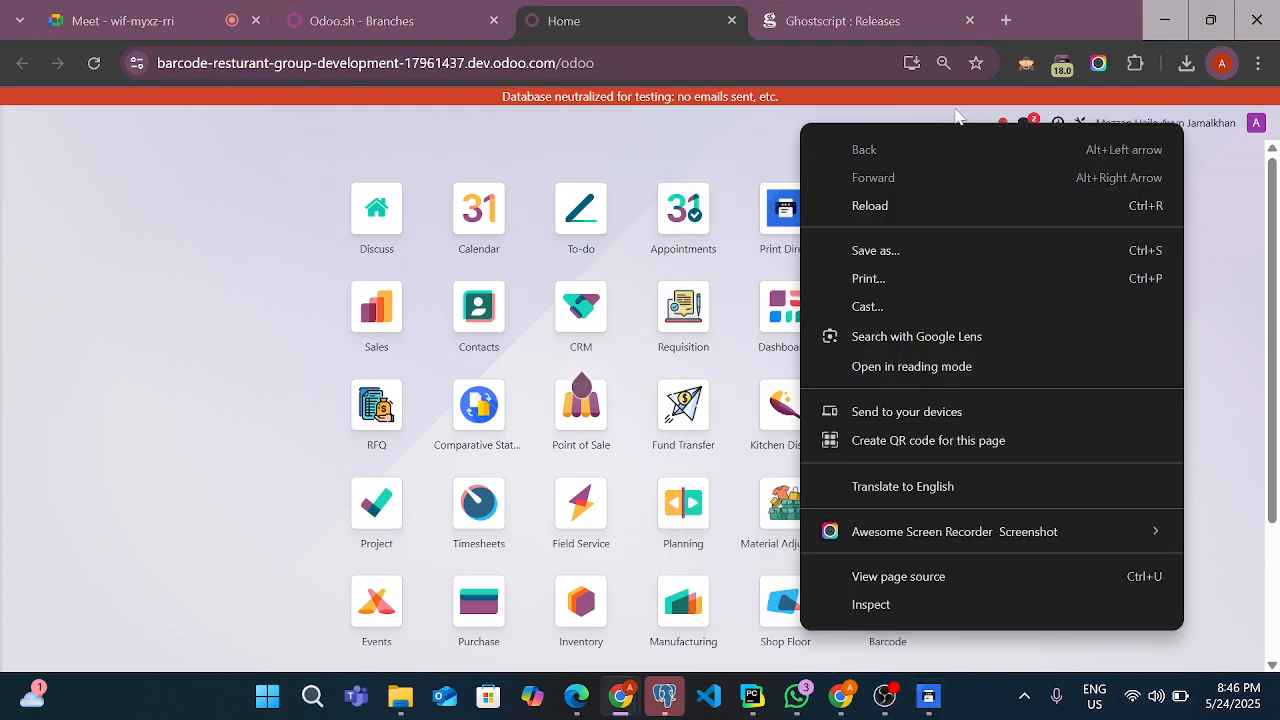
key("Escape")
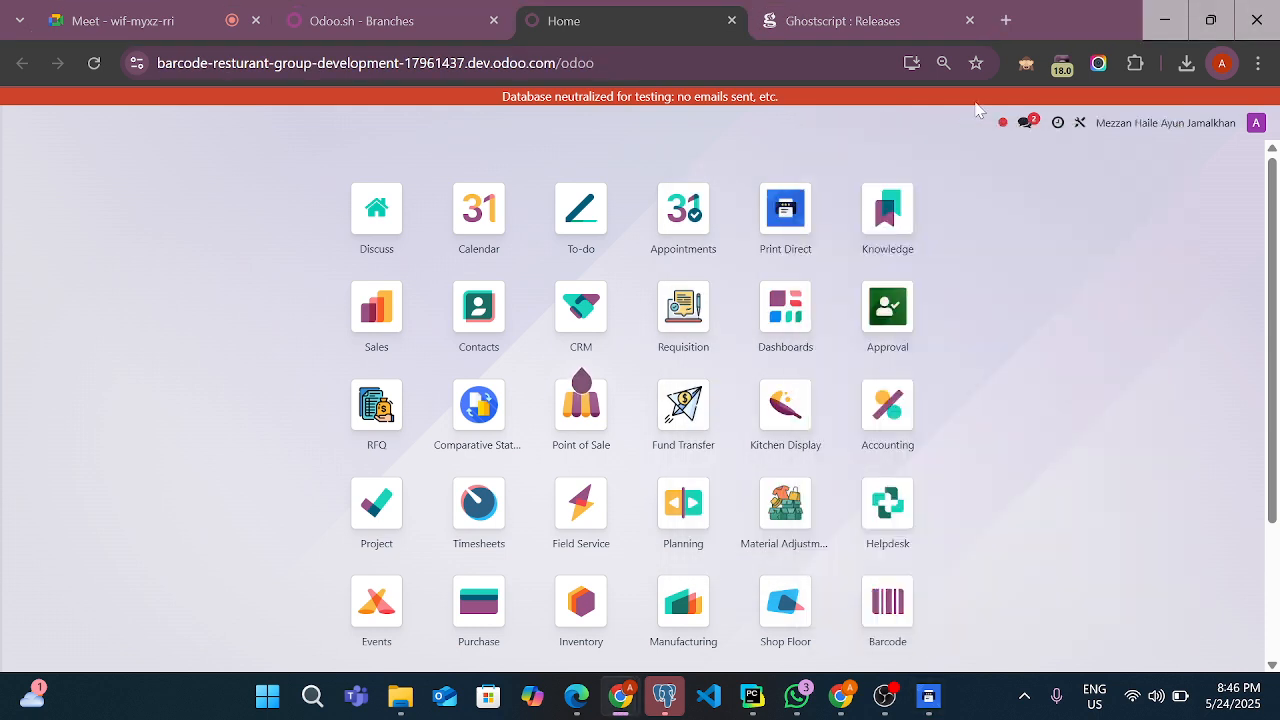
left_click(1022, 70)
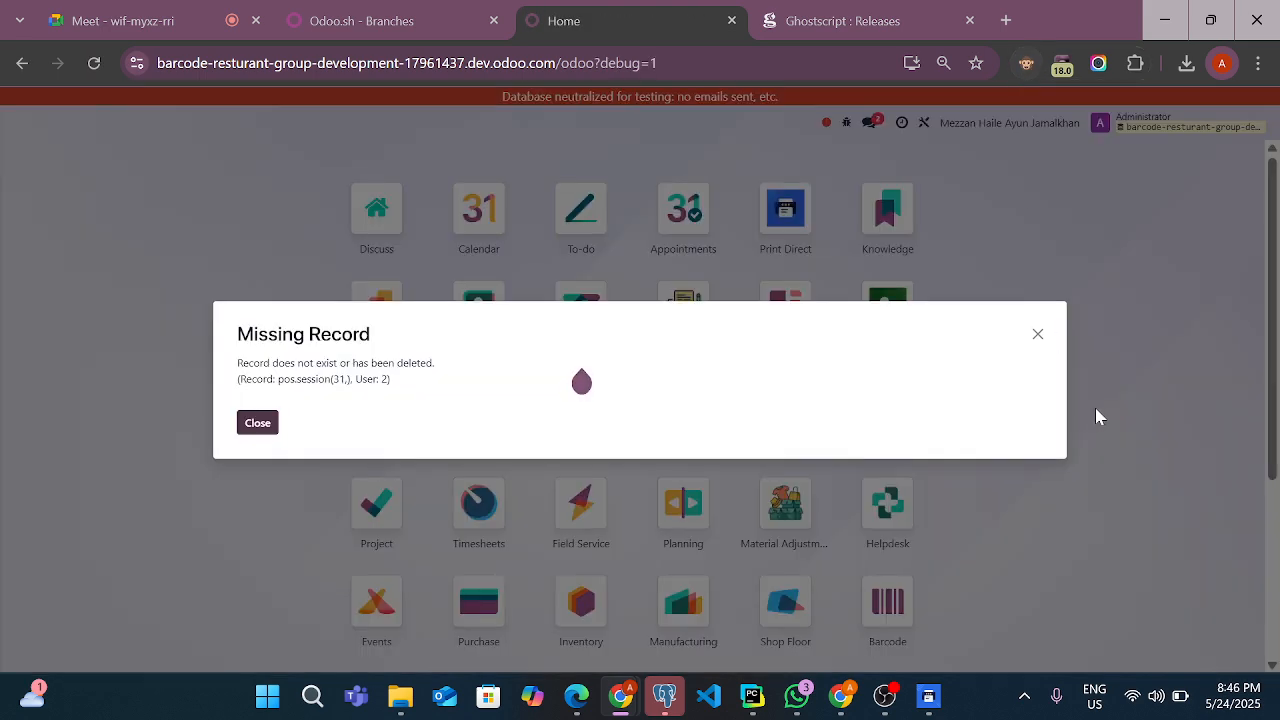
left_click(1038, 334)
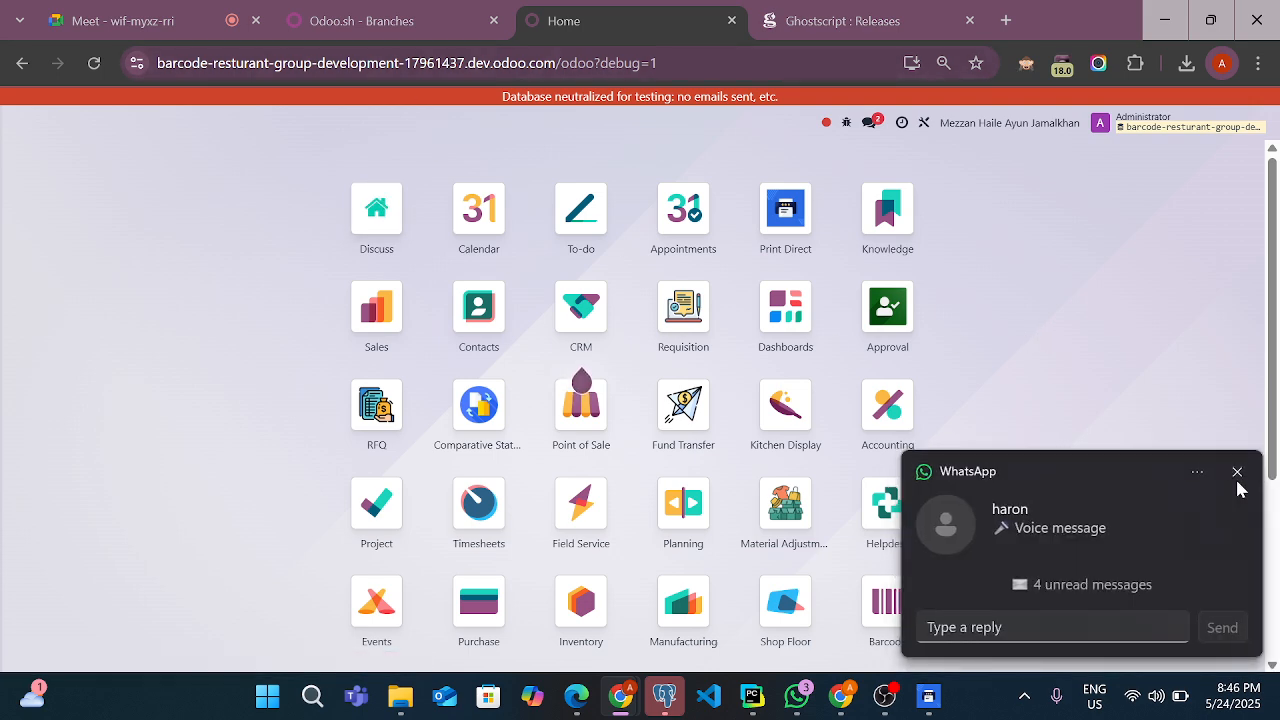
left_click(1237, 473)
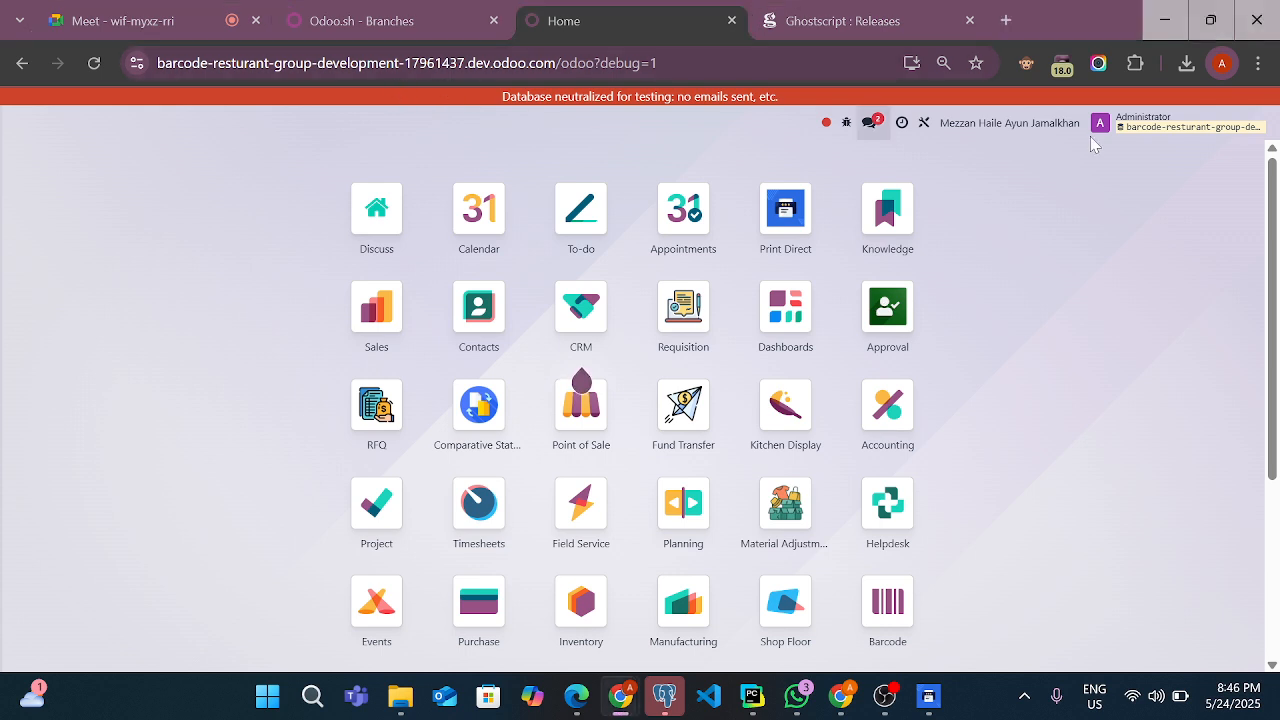
left_click(1199, 131)
right_click(1210, 130)
left_click(1209, 131)
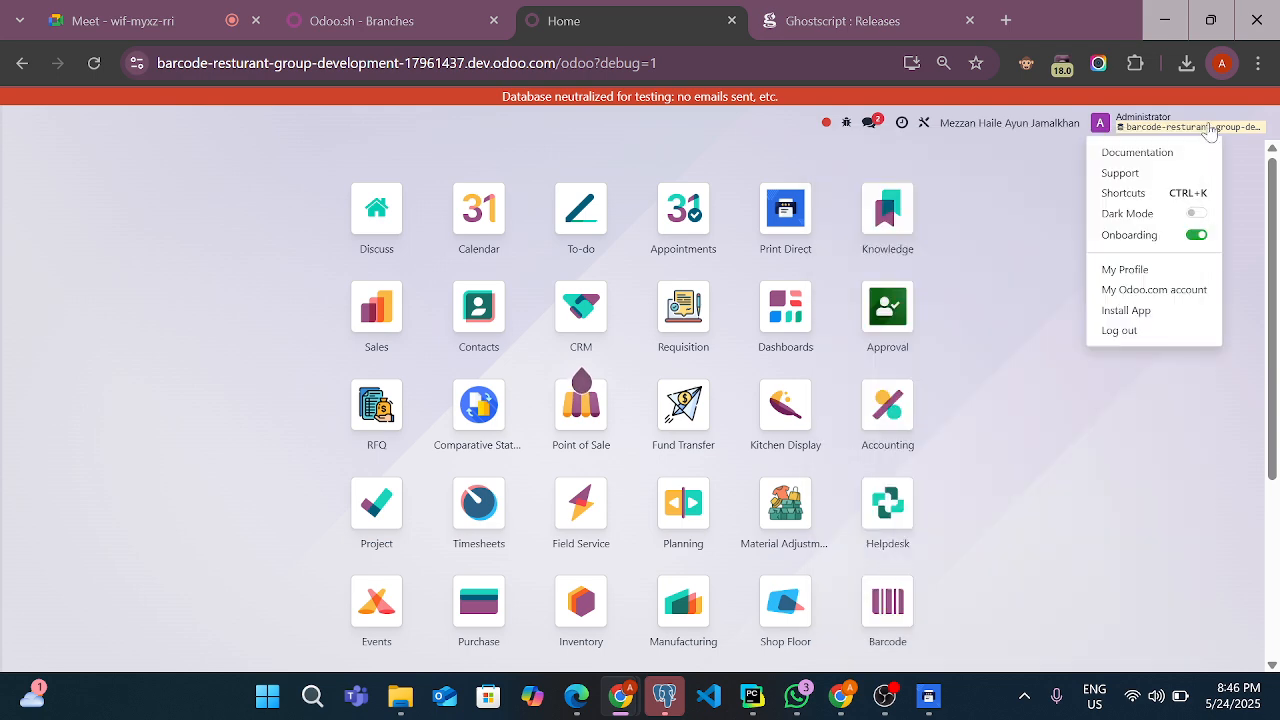
left_click(1209, 131)
left_click(1209, 131)
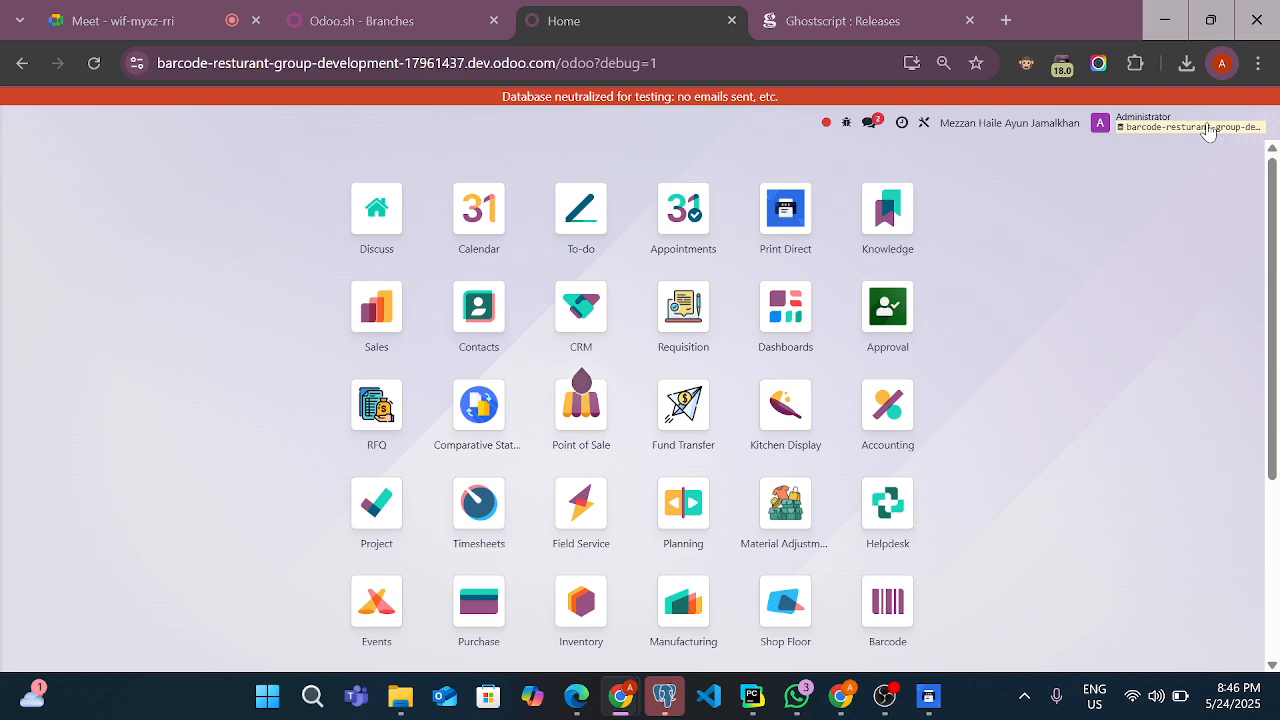
left_click(1209, 131)
left_click(1010, 123)
Inspect the Odoo page with enlarged developer tools and pick the truncated database name under the Administrator label
left_click(623, 149)
right_click(623, 149)
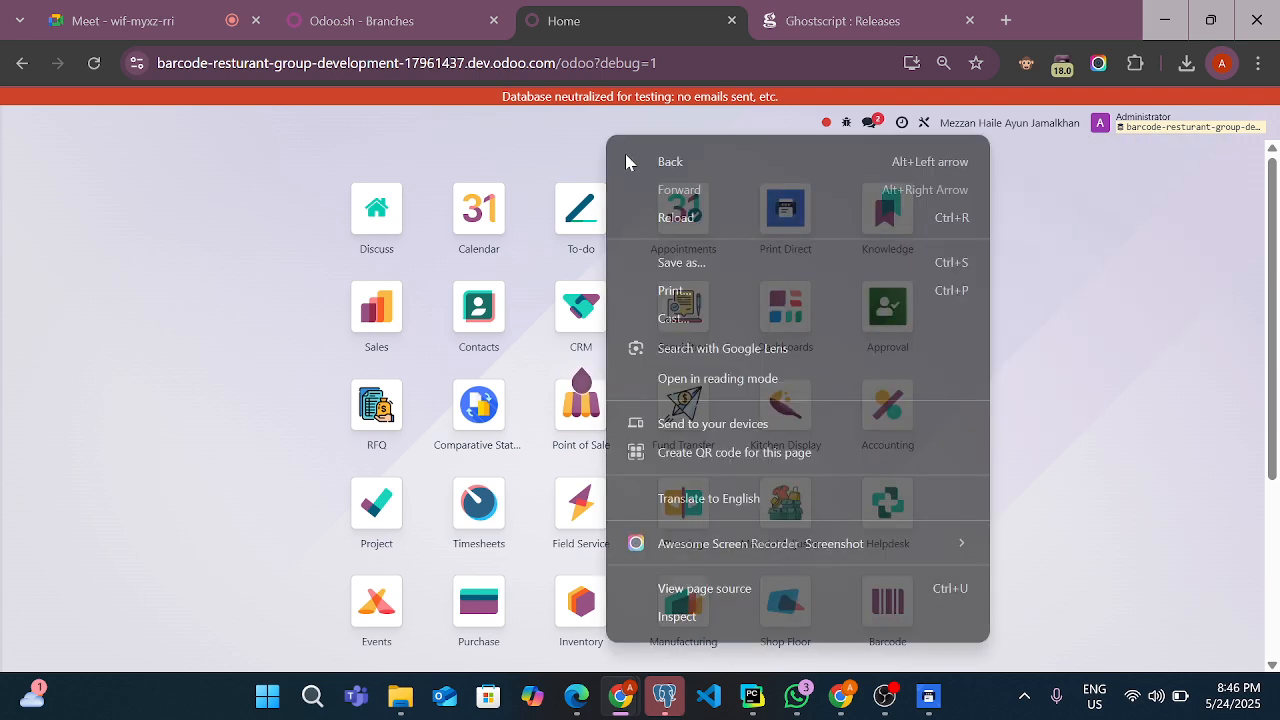
left_click(781, 635)
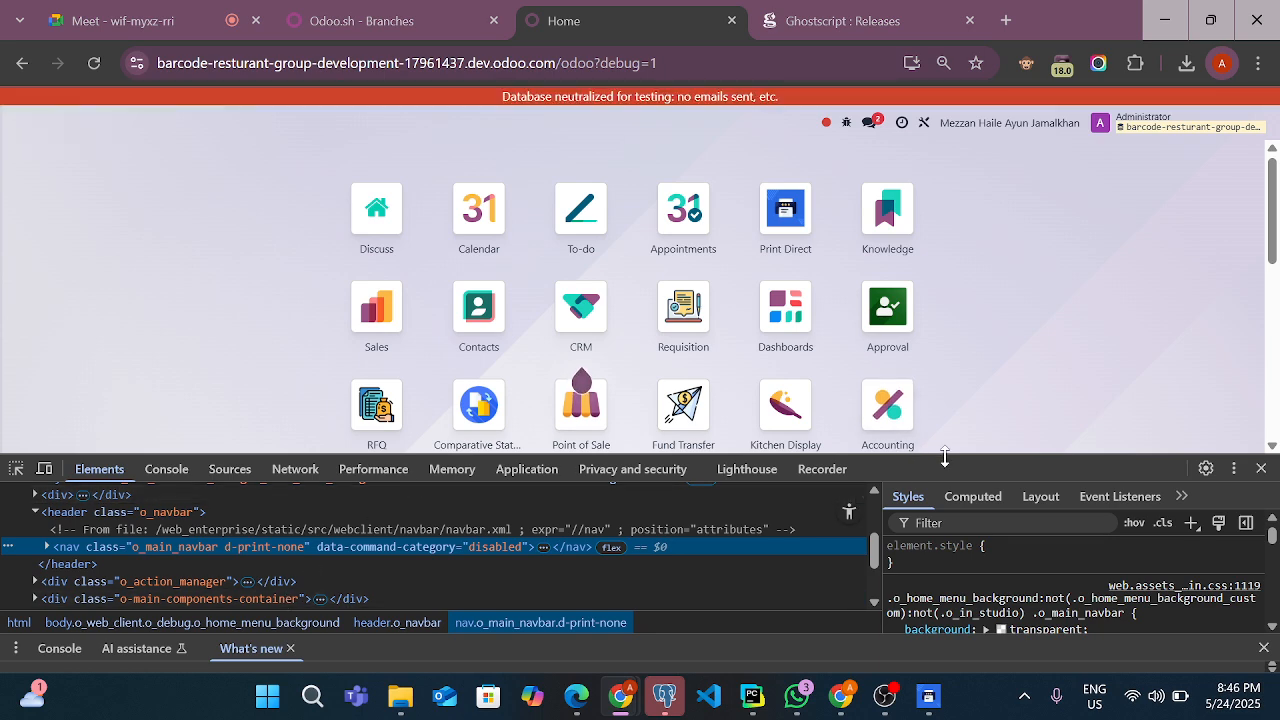
left_click_drag(906, 456, 3, 338)
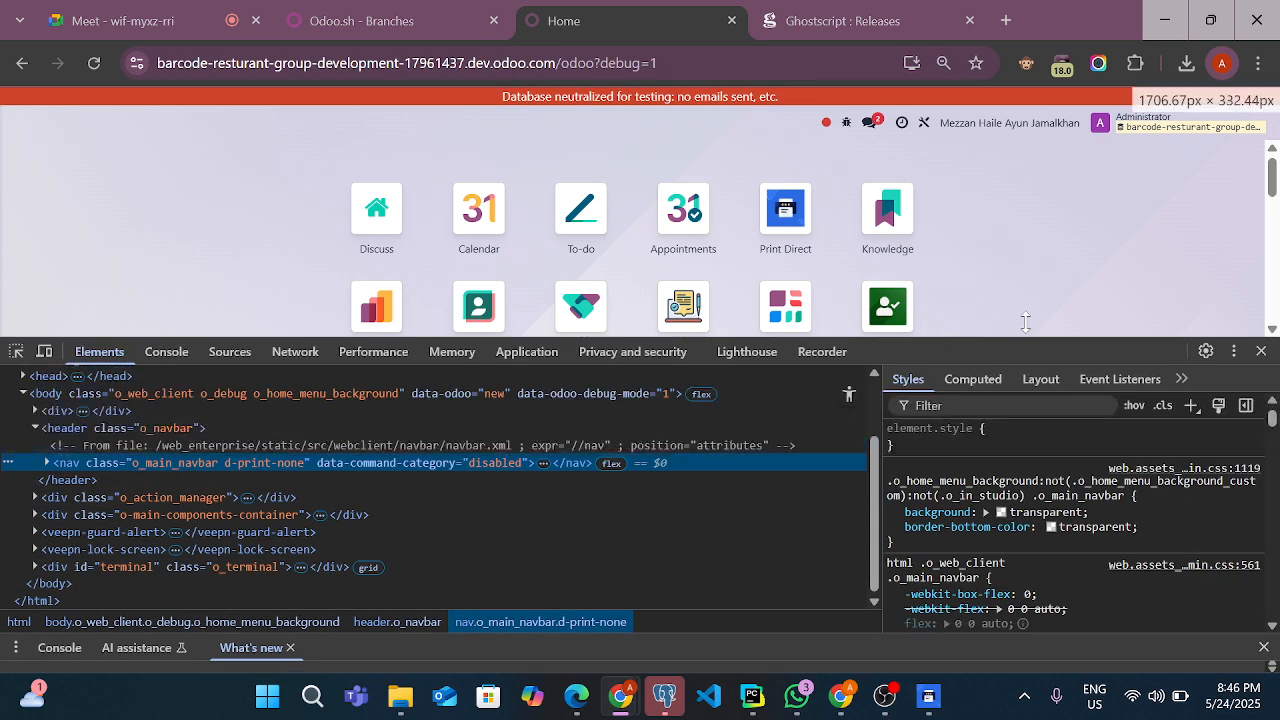
left_click(16, 351)
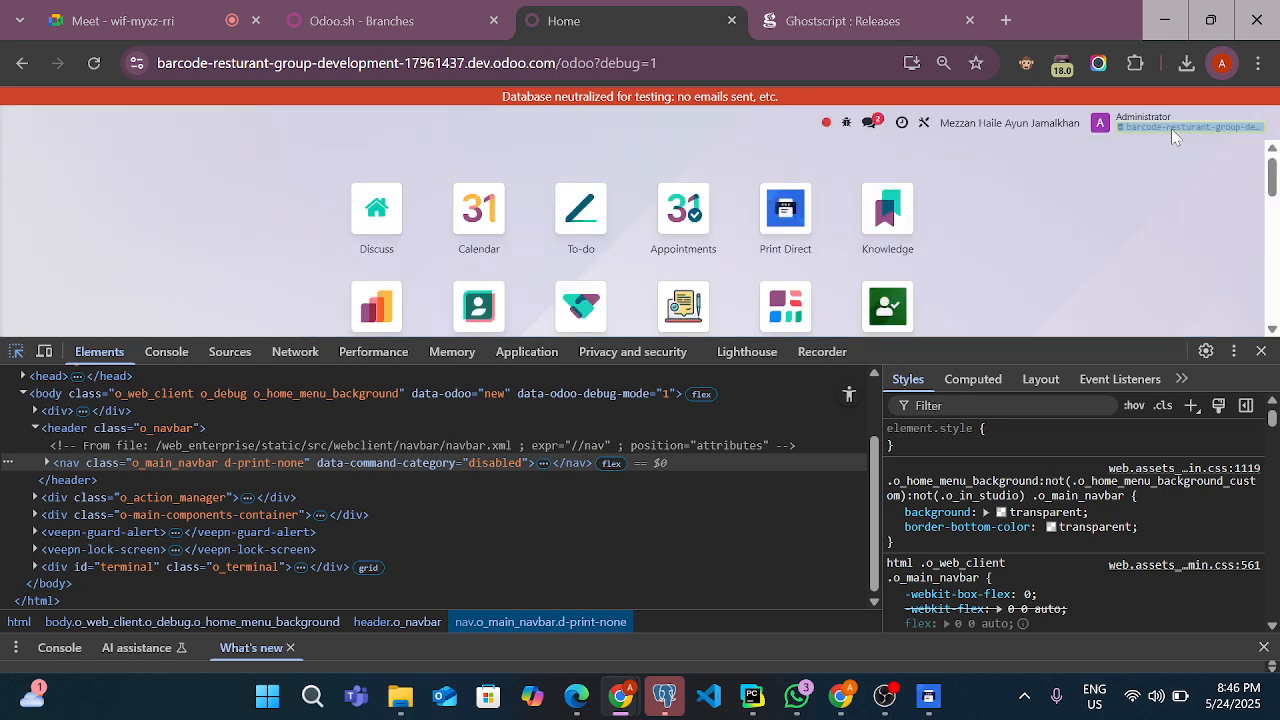
left_click(1171, 128)
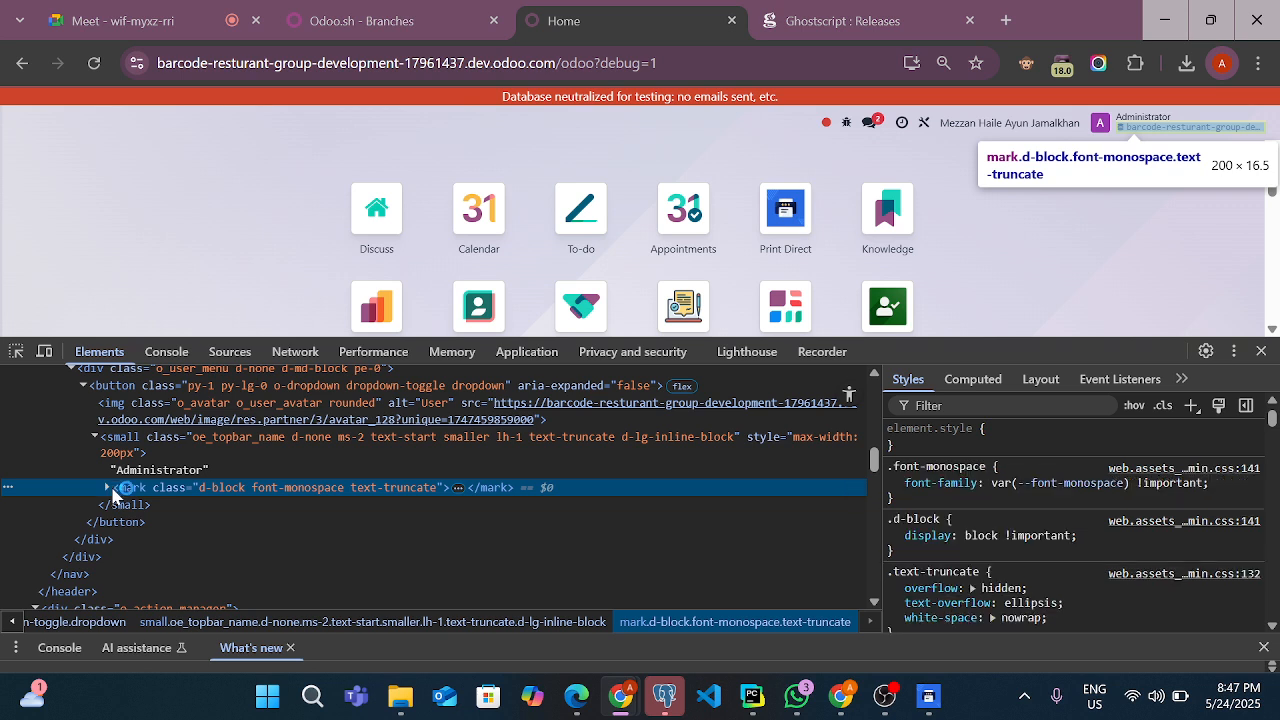
Copy the database name barcode-resturant-group-development-17961437 from the expanded mark element and paste it into Print Direct's Database field
left_click(107, 488)
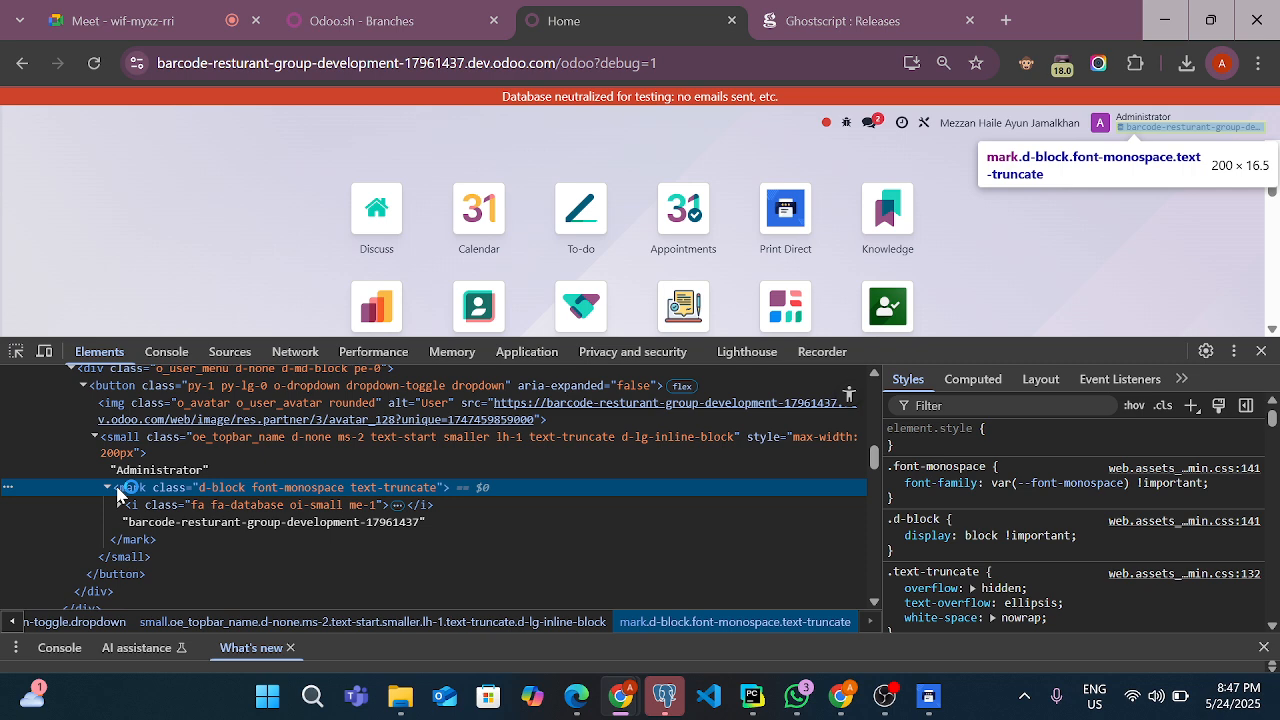
left_click(384, 523)
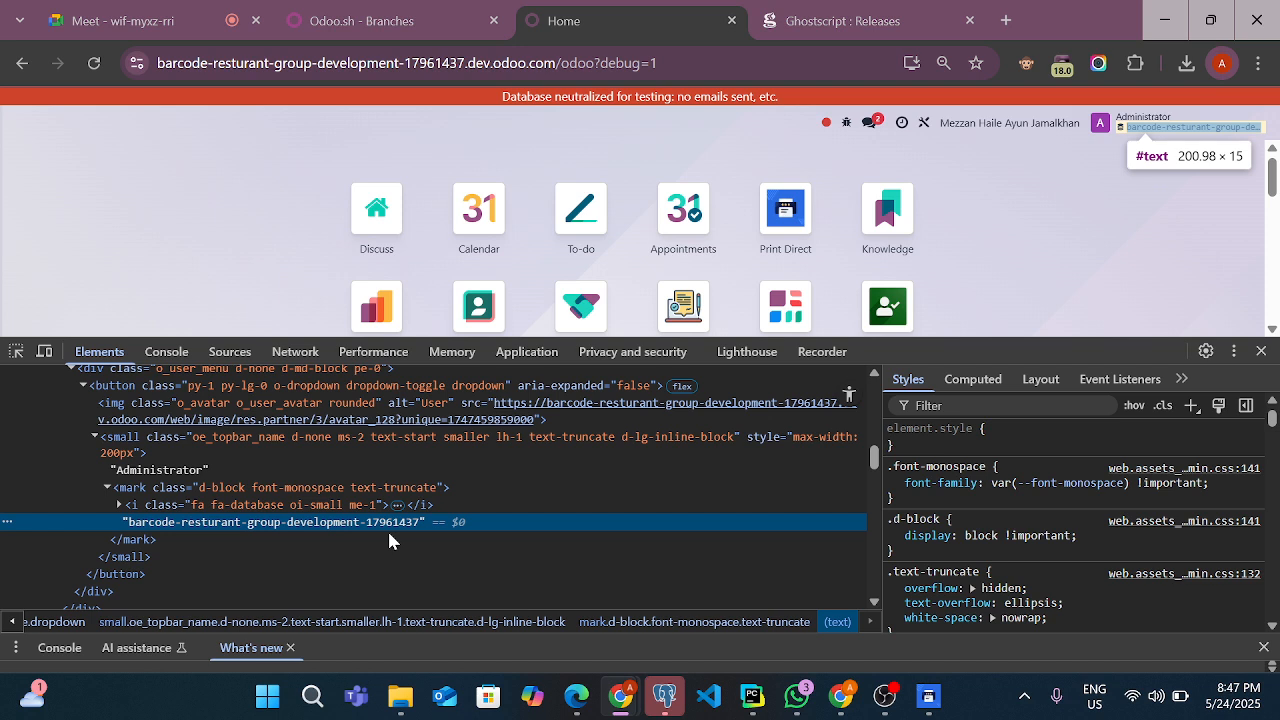
double_click(388, 525)
key("ctrl+c")
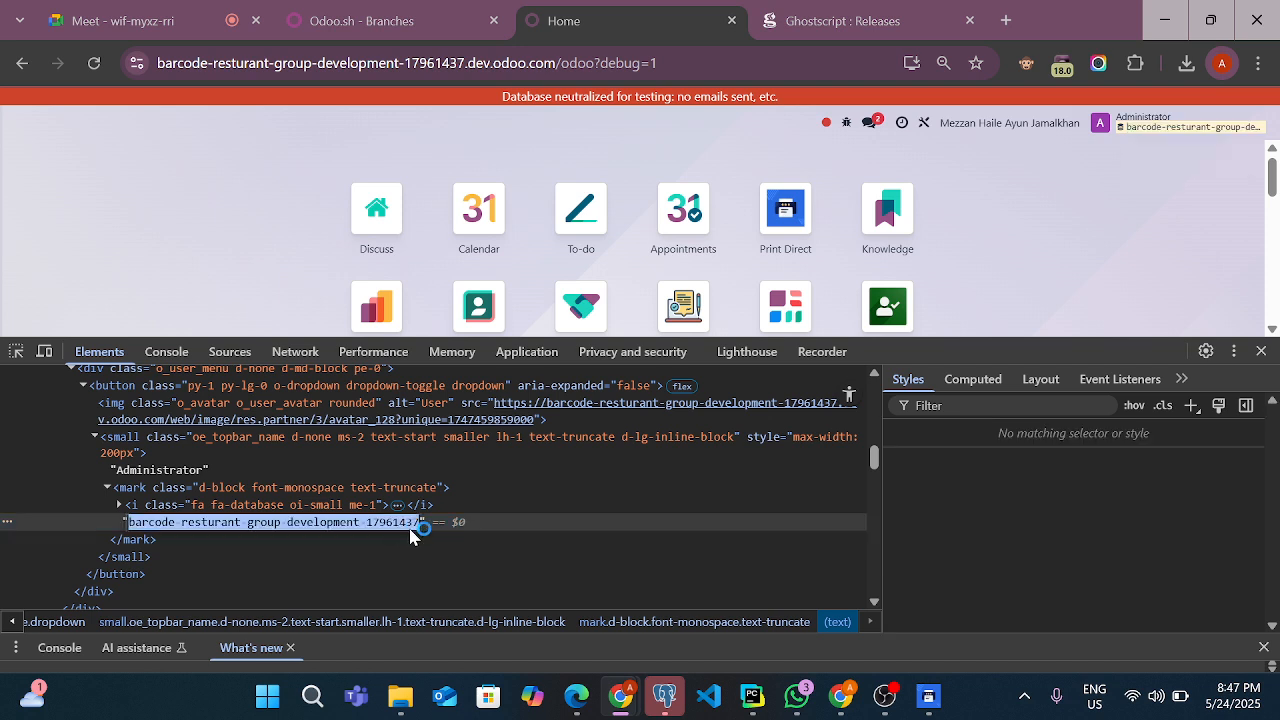
left_click(929, 697)
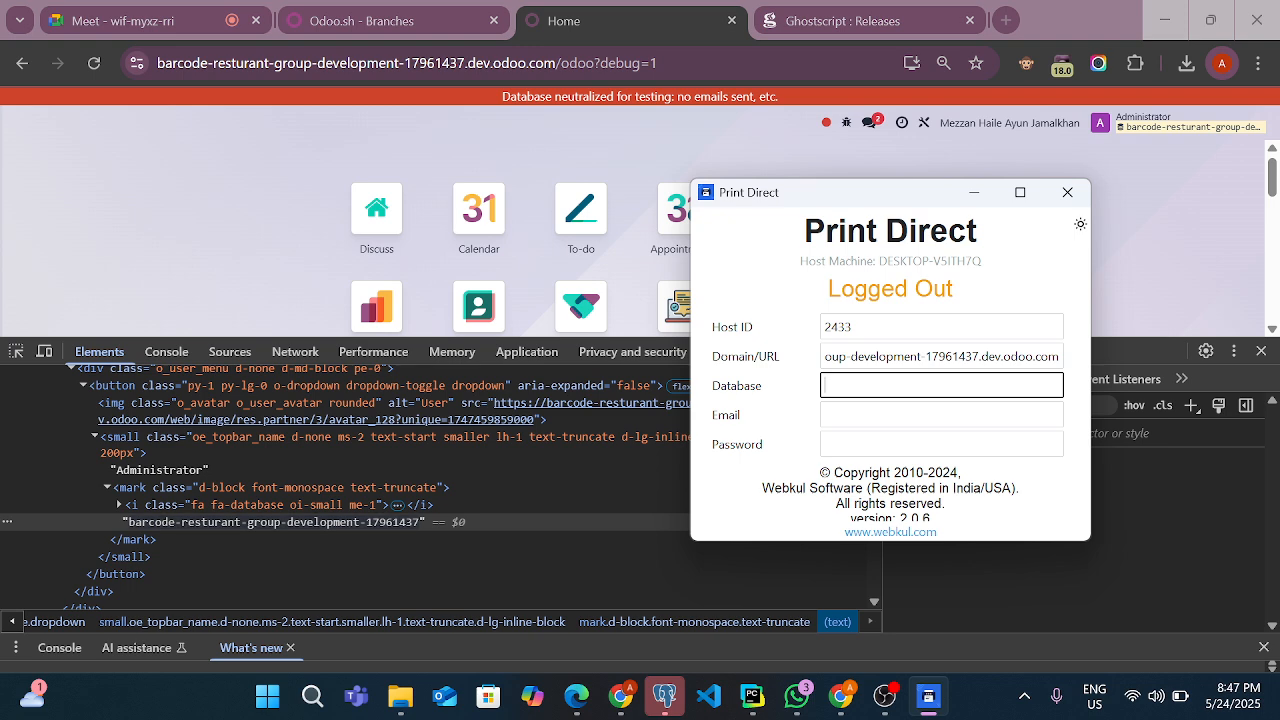
key("ctrl+v")
Enter admin as the email and fill in the account password, then maximise the Print Direct window and connect
left_click(941, 415)
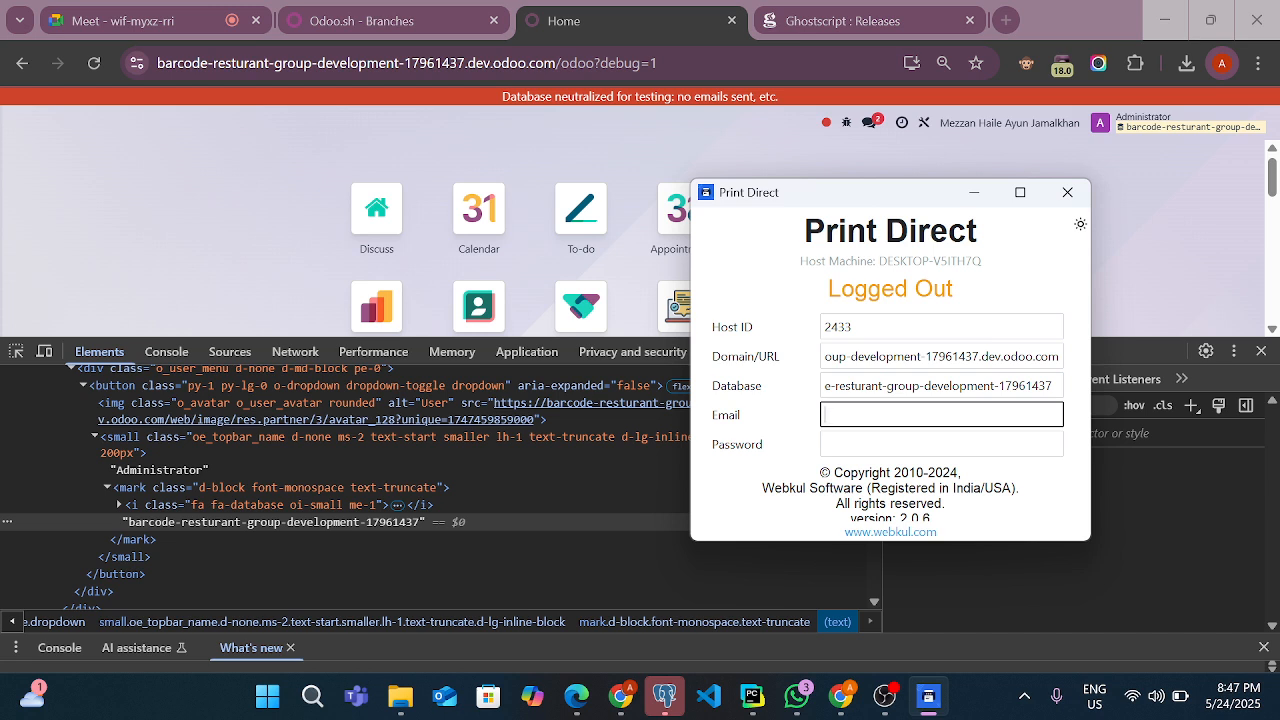
type("admin")
key("Tab")
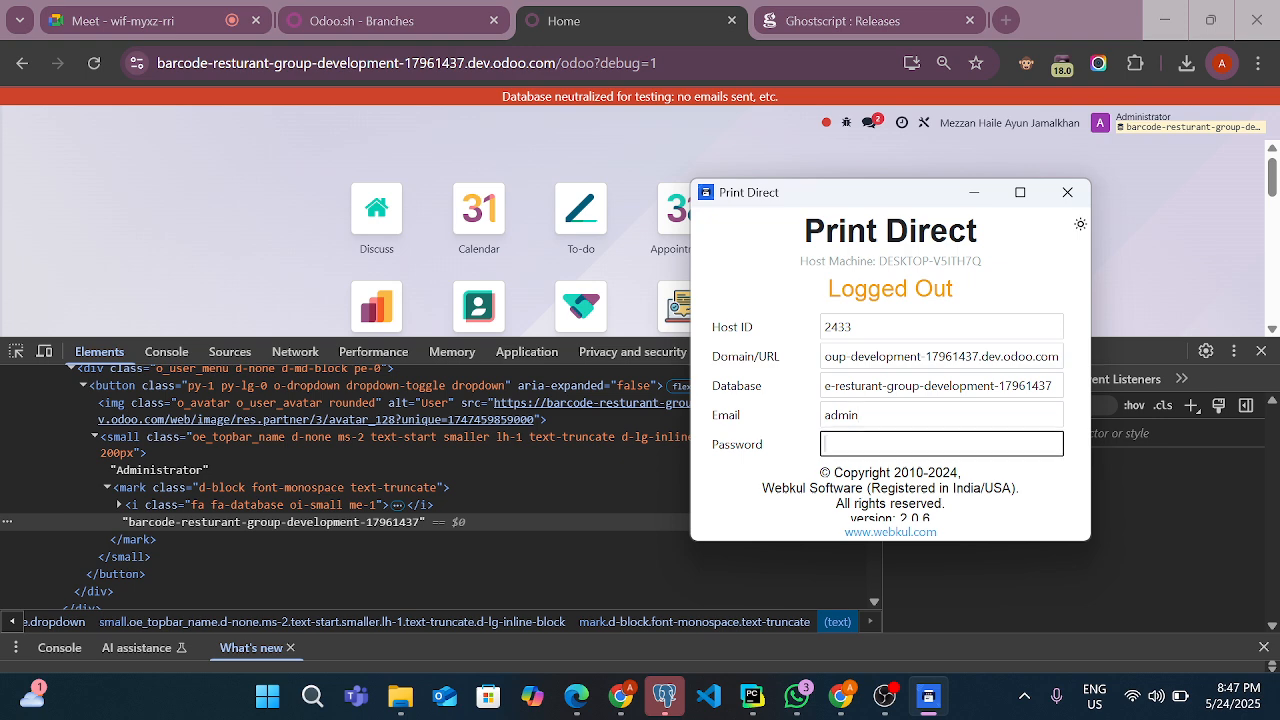
type("********")
left_click(1020, 192)
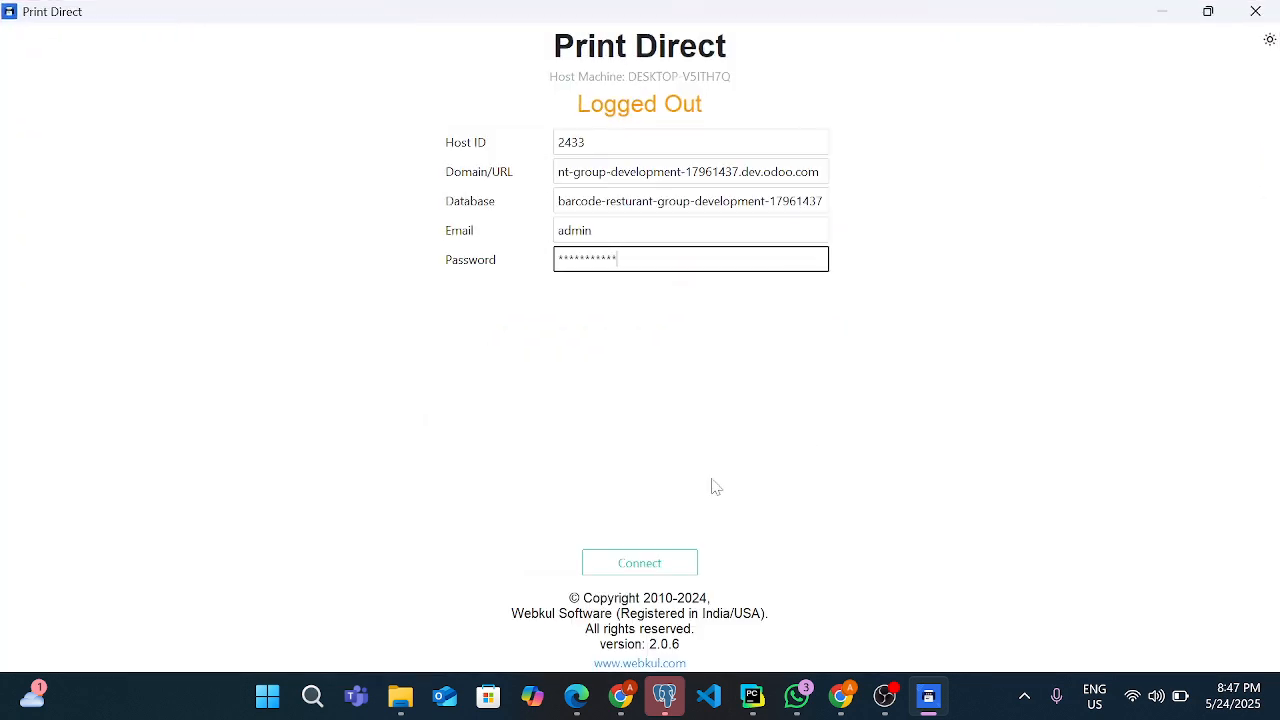
left_click(680, 568)
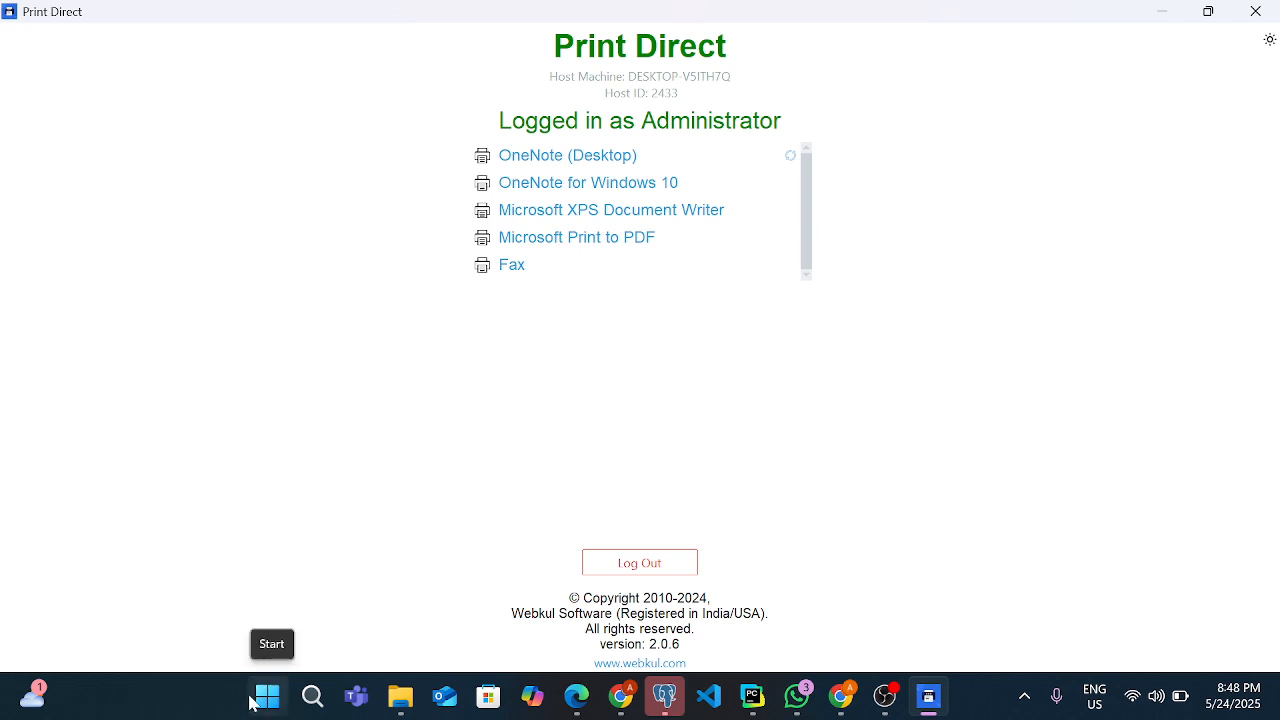
Search Windows for printers and open the Printers & scanners system settings
left_click(284, 700)
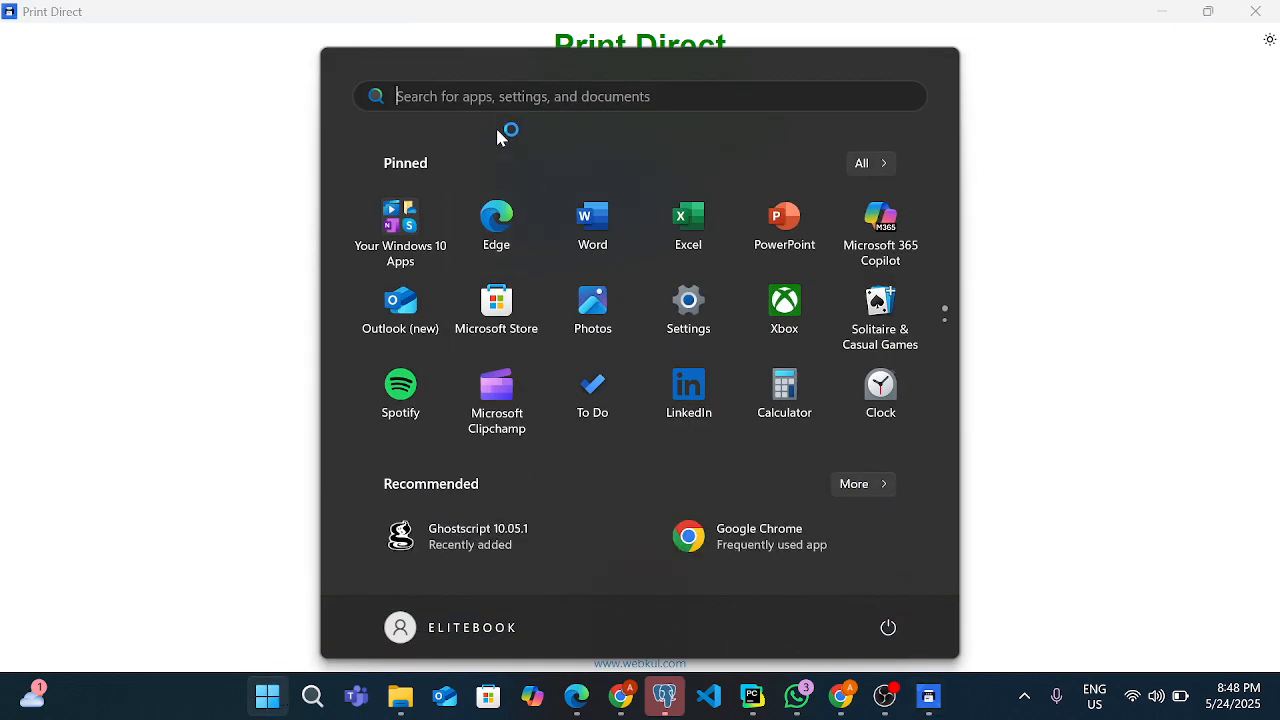
left_click(494, 106)
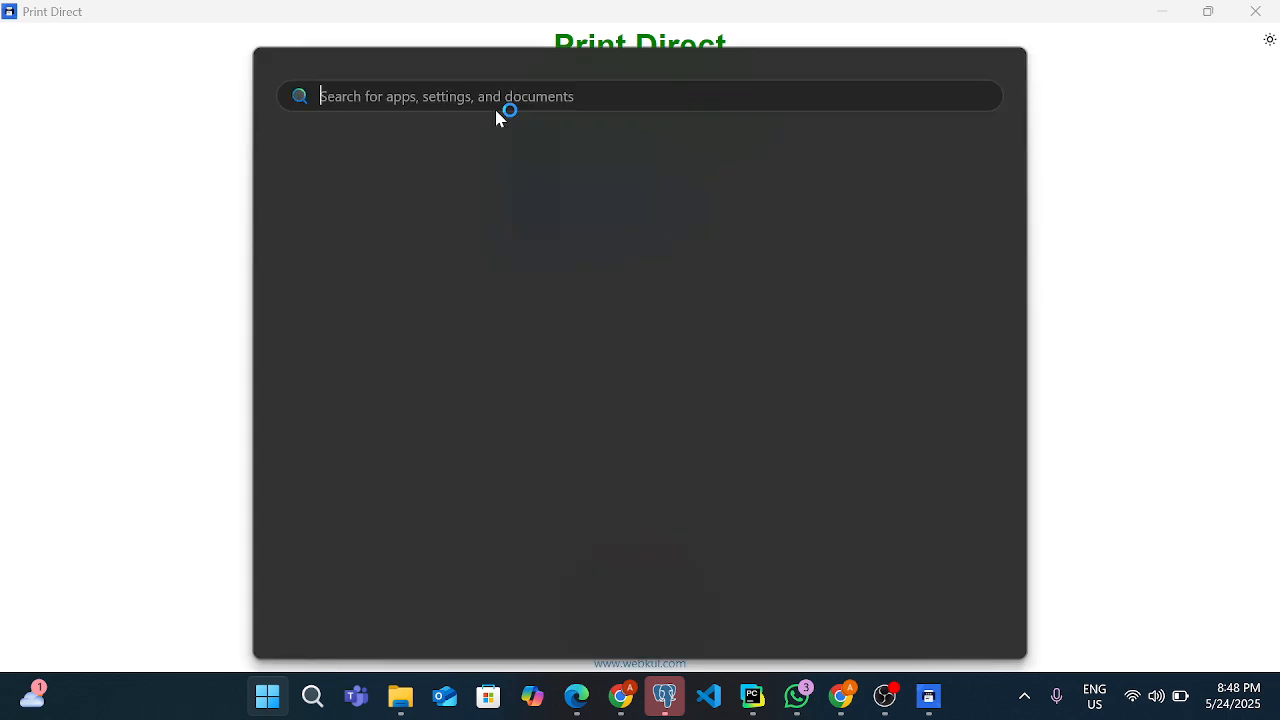
type("printers")
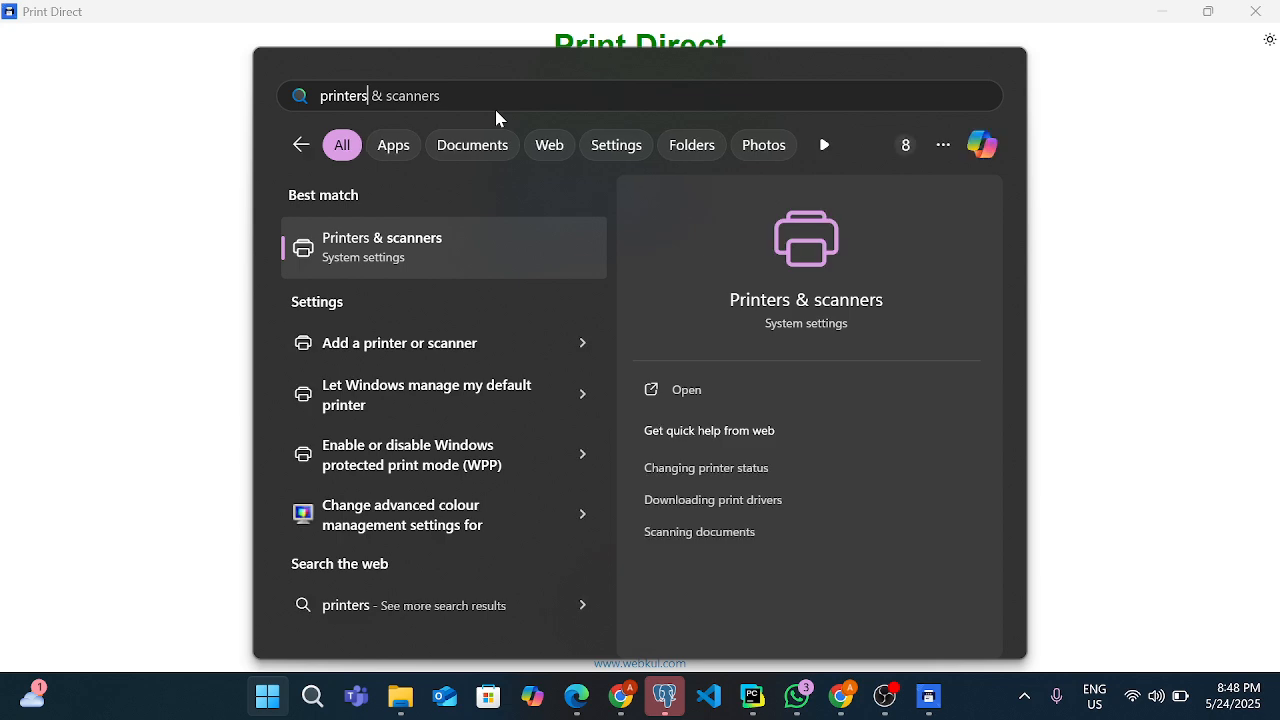
left_click(669, 389)
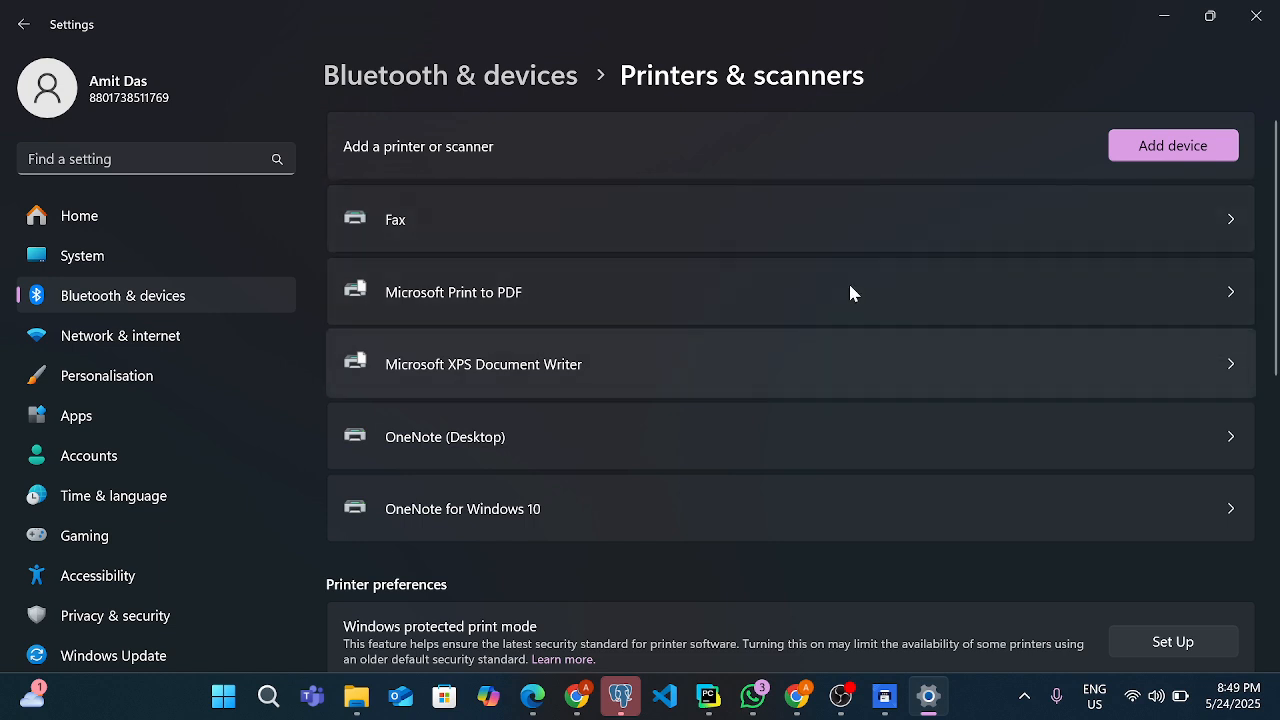
Review the Fax printer's settings and the More devices and printers settings view, minimising the Devices and Printers window after viewing it
left_click(799, 236)
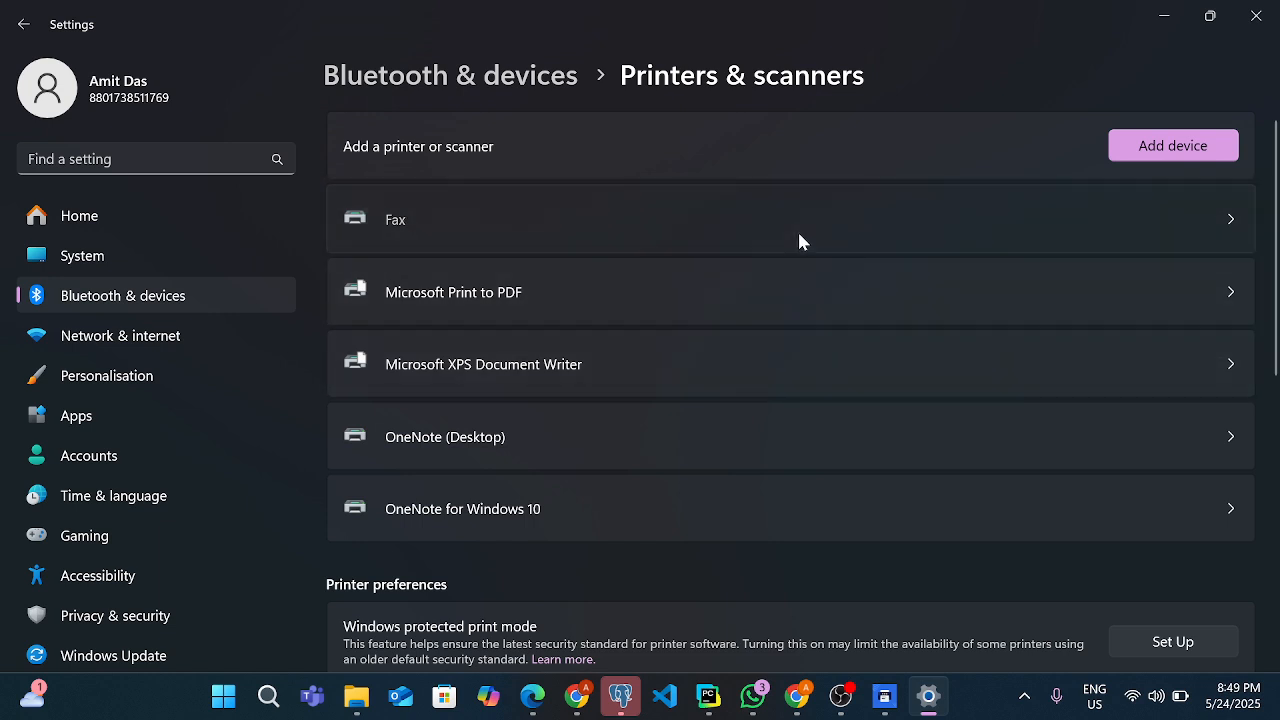
scroll(799, 241, "down", 1)
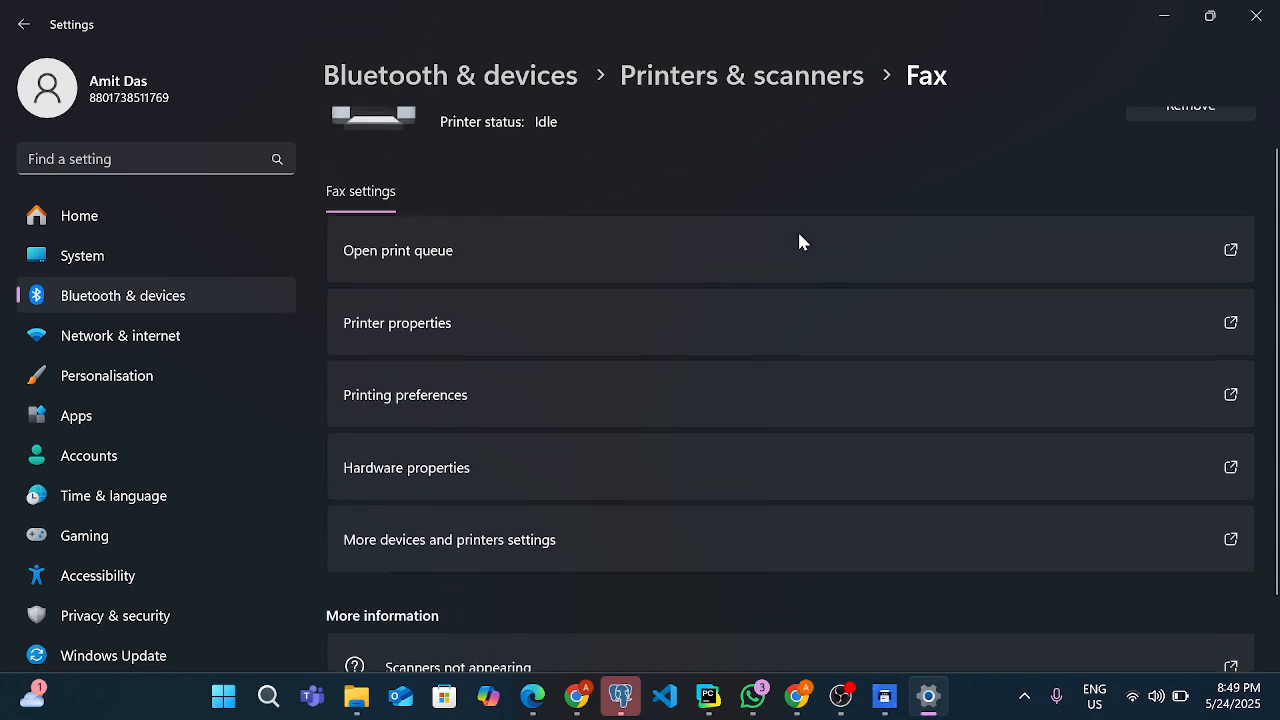
scroll(799, 241, "up", 1)
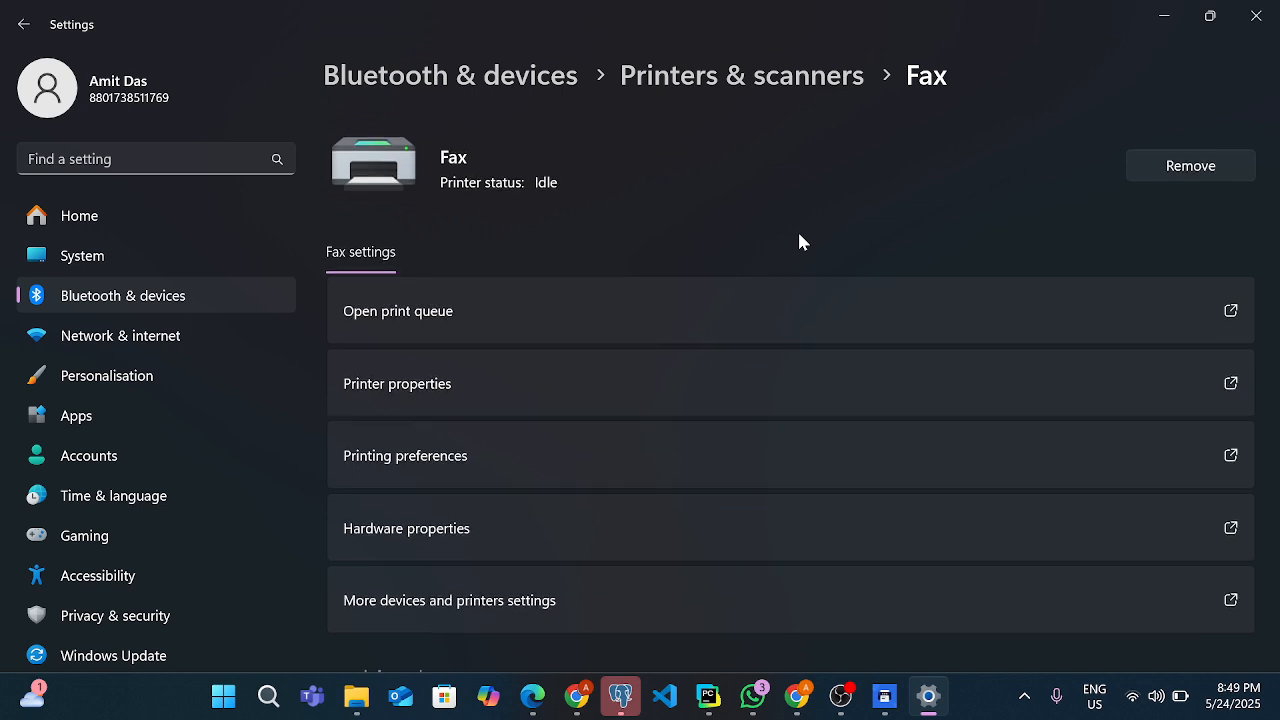
scroll(799, 241, "down", 1)
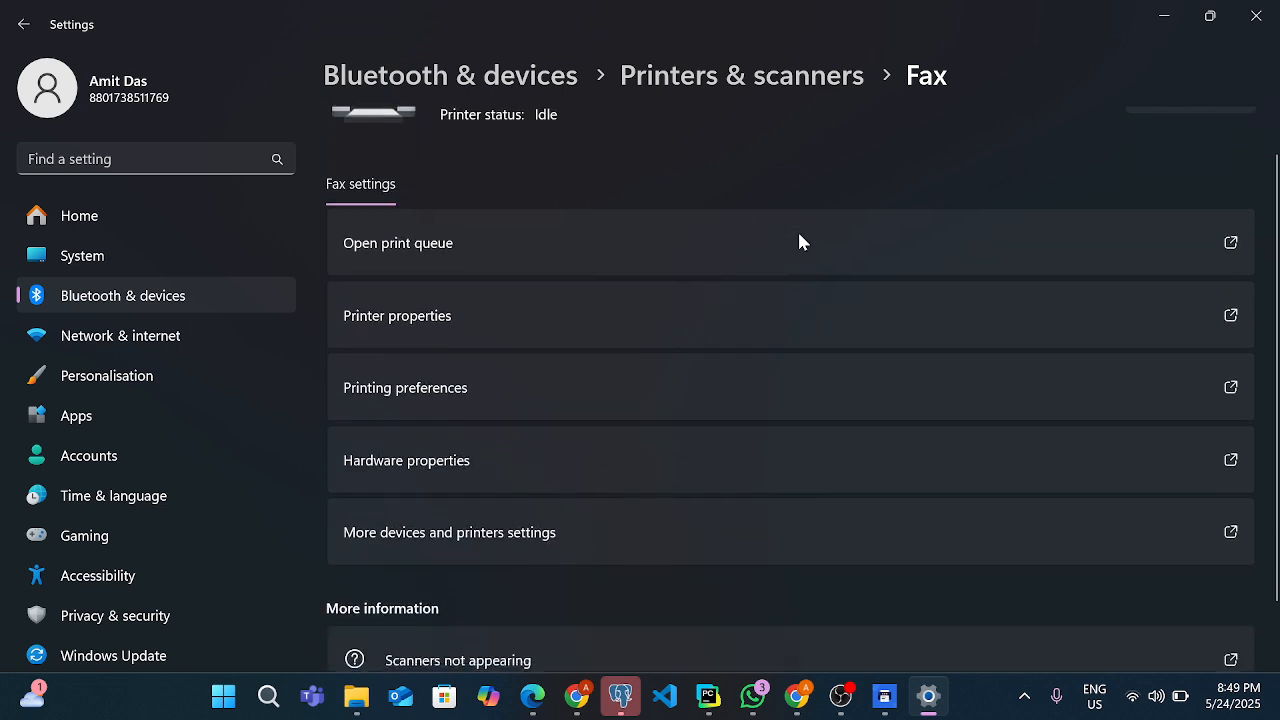
left_click(596, 541)
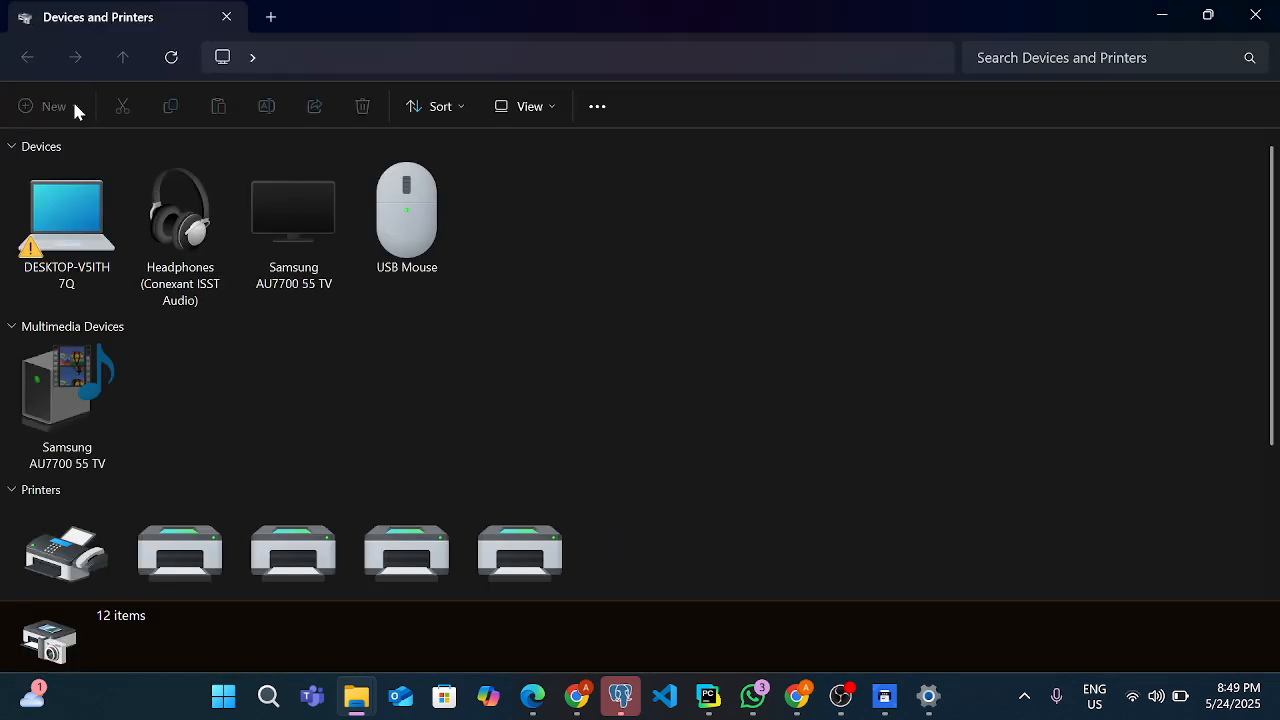
left_click(1168, 12)
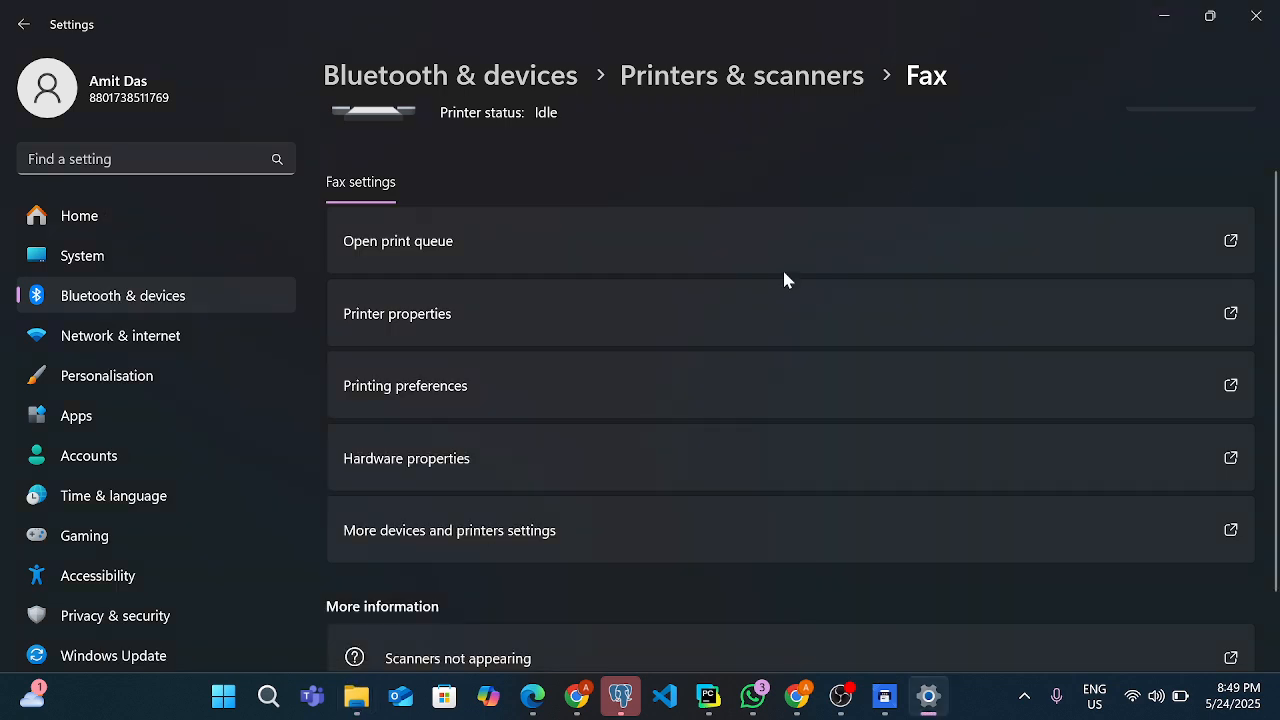
scroll(671, 395, "down", 2)
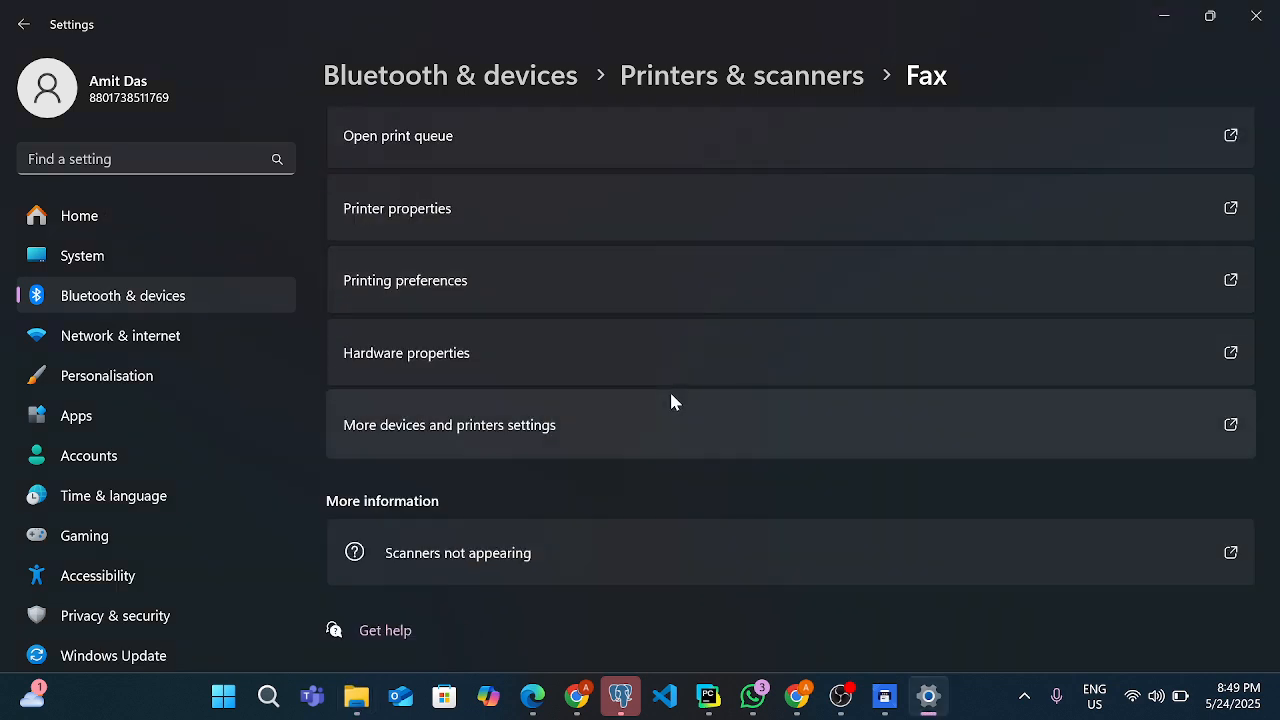
scroll(671, 400, "up", 3)
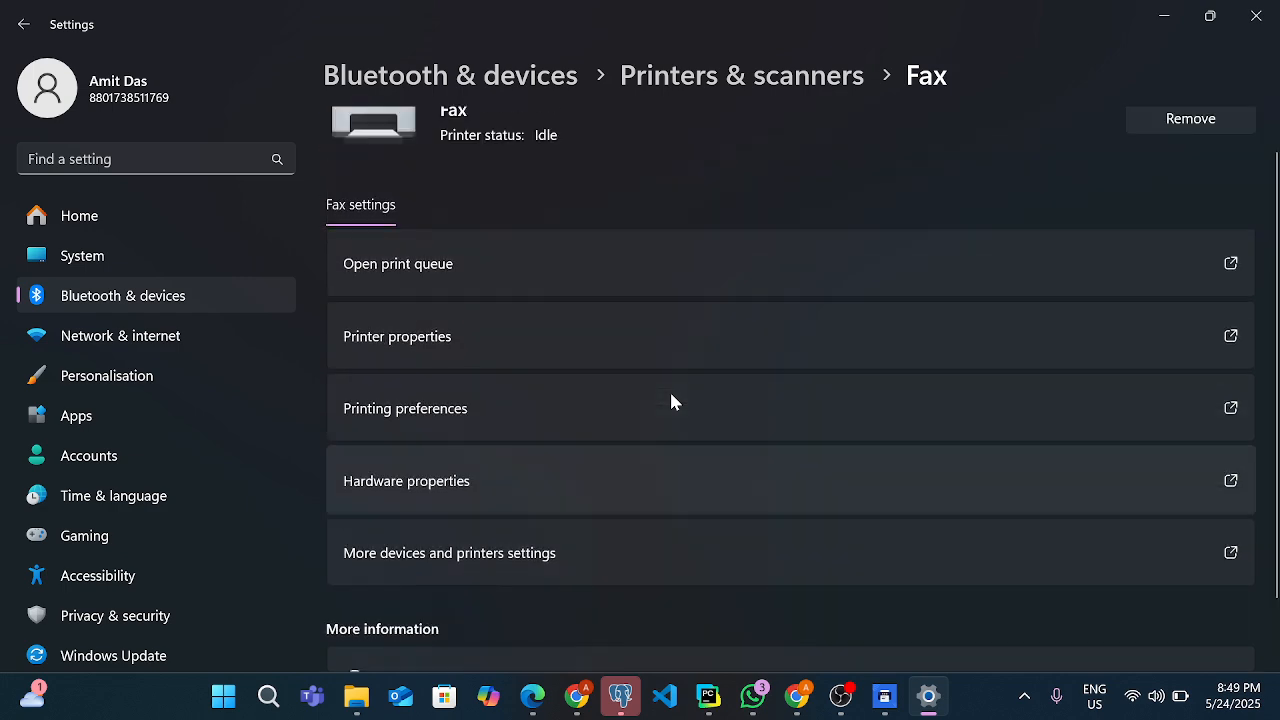
Switch from the Fax settings to the Odoo page in Chrome, close the developer tools, and open the Print Direct app
scroll(671, 400, "down", 3)
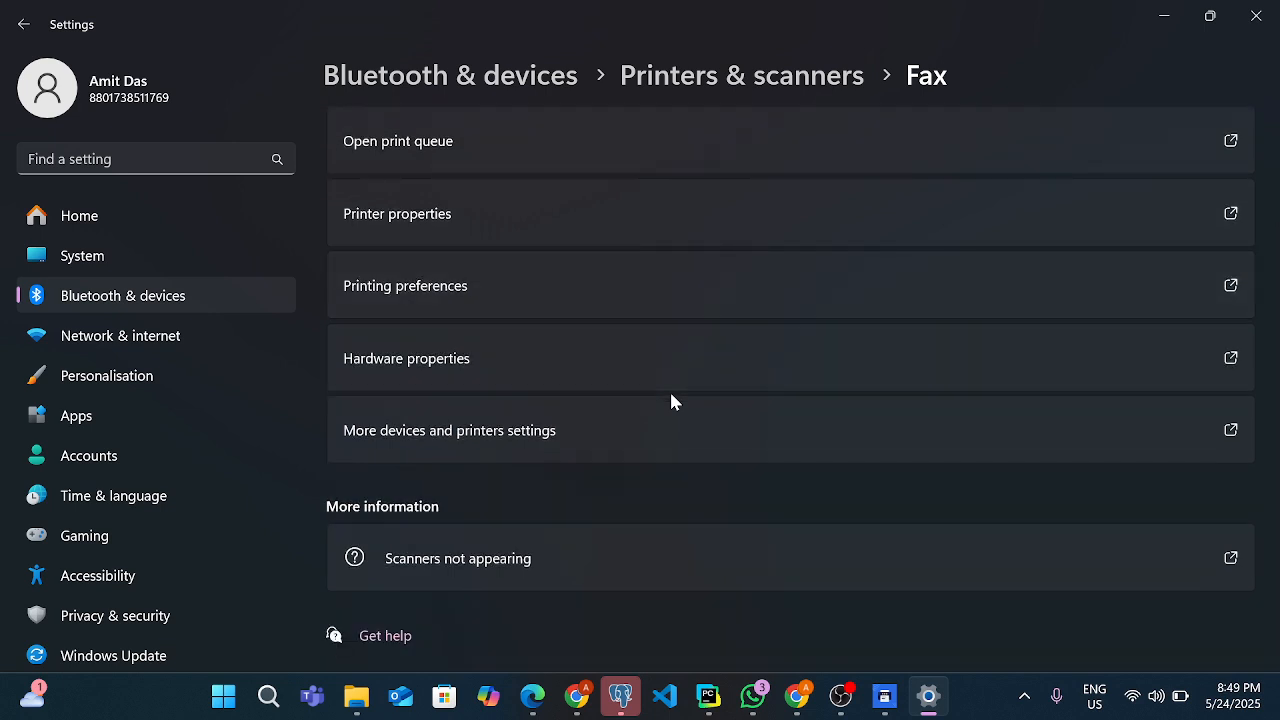
scroll(671, 400, "up", 3)
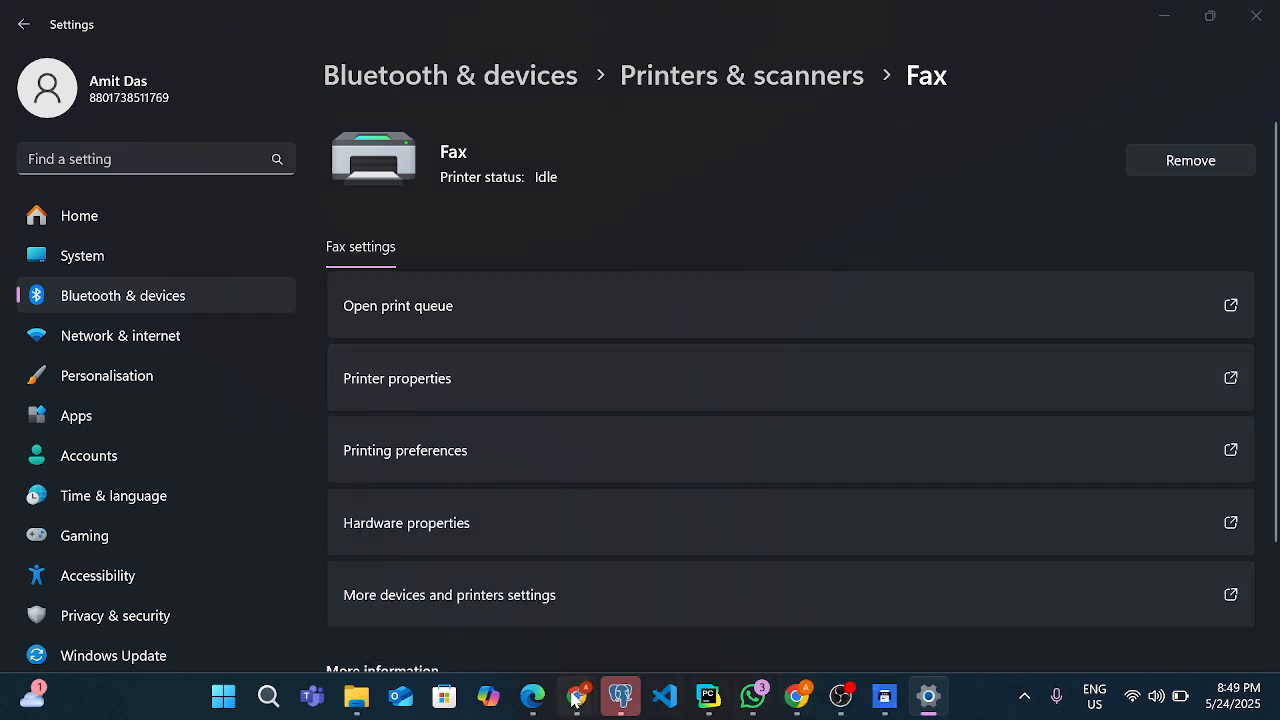
mouse_move(575, 697)
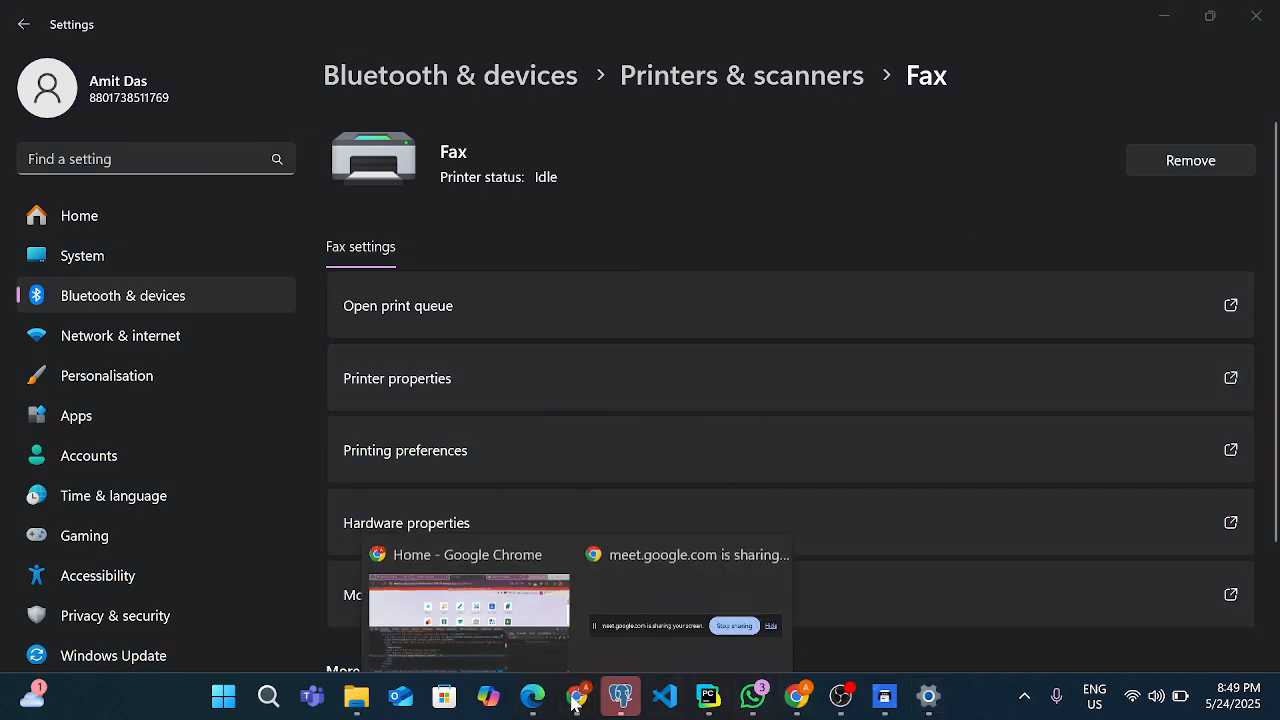
left_click(503, 600)
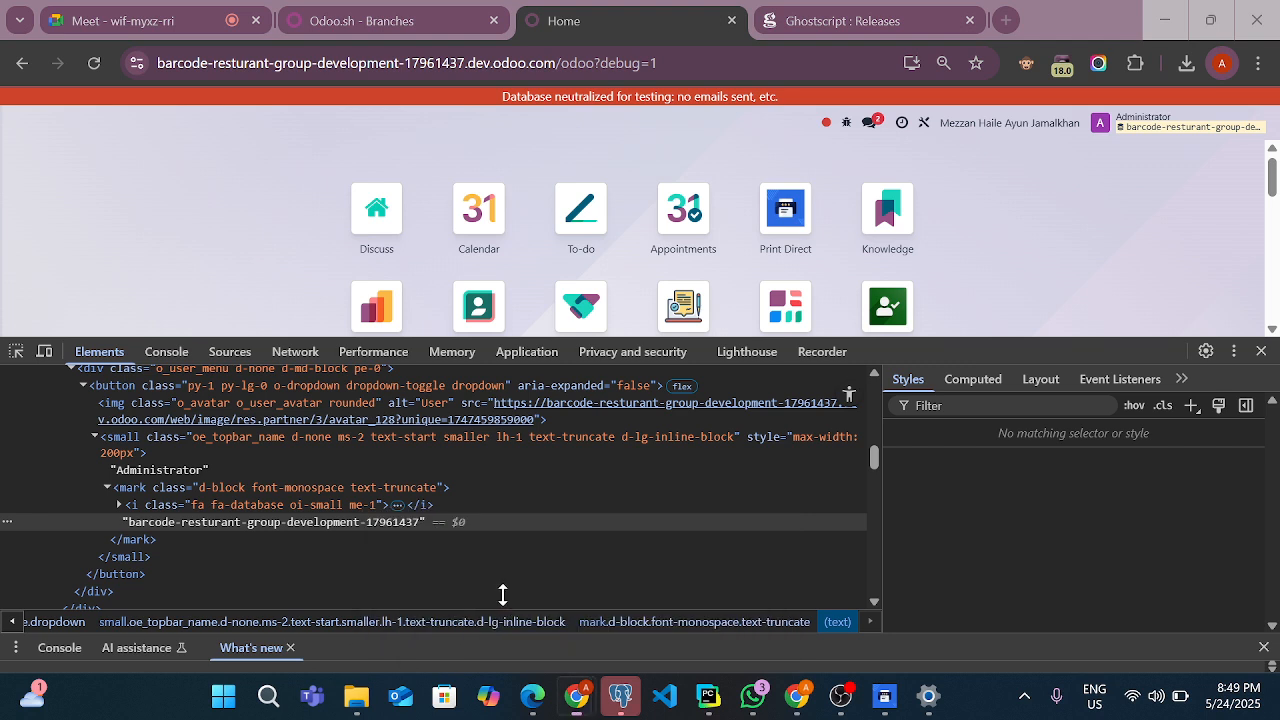
left_click(1261, 351)
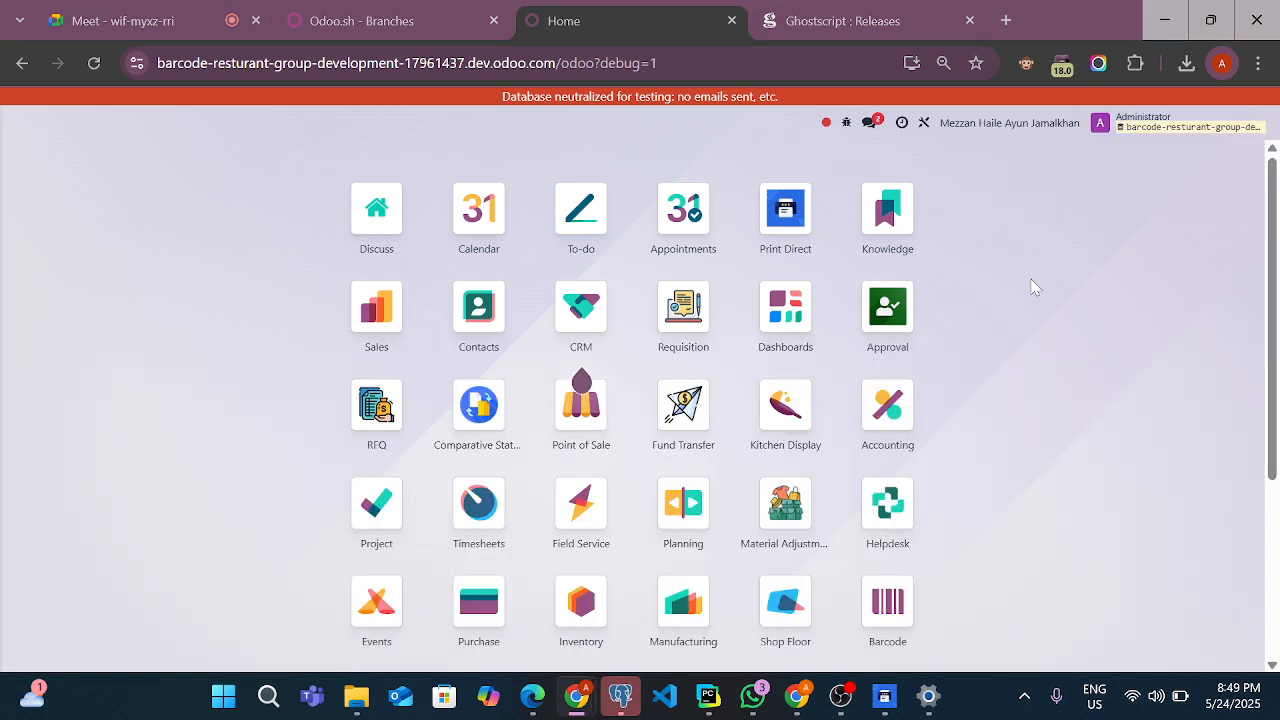
left_click(810, 237)
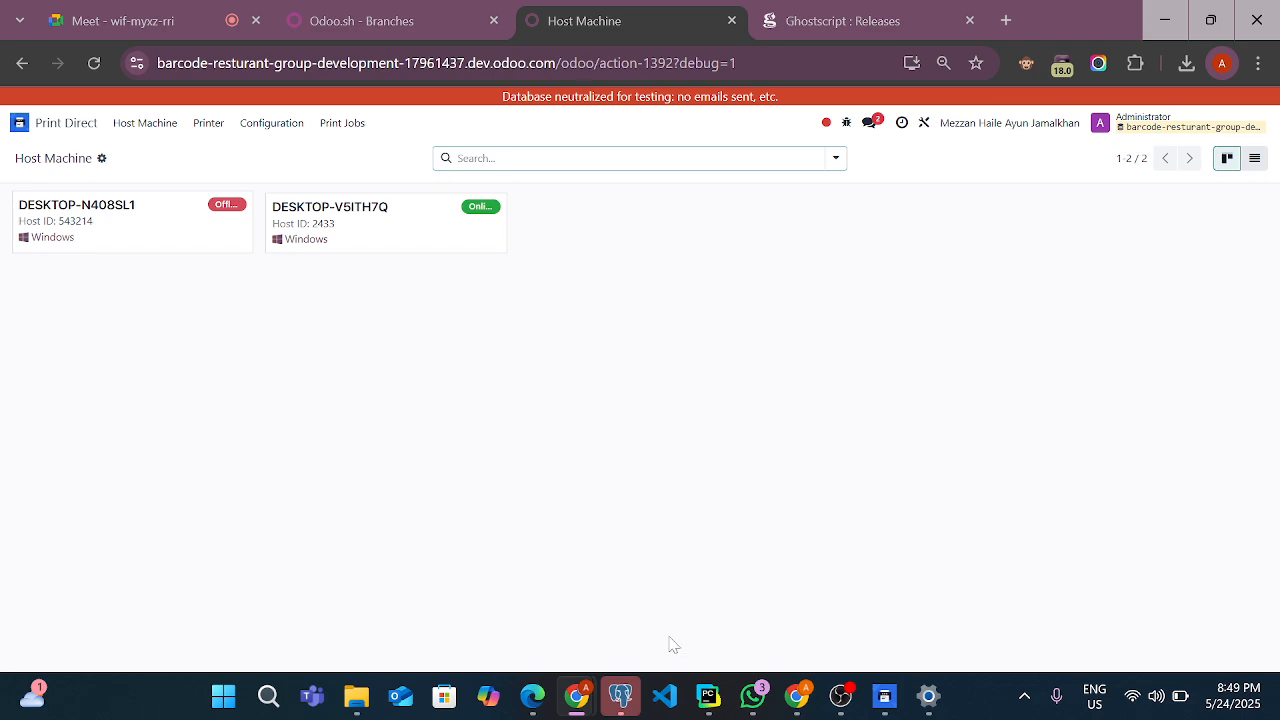
mouse_move(711, 700)
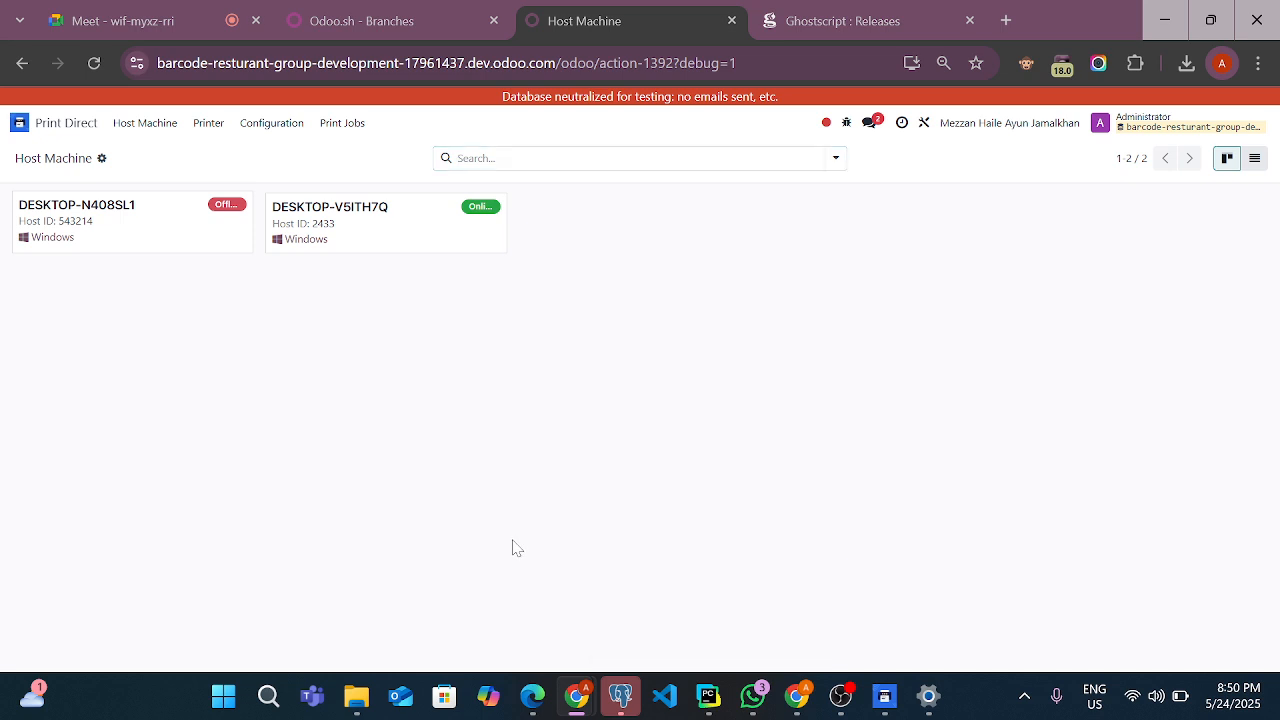
Check the direct-print modules in the Odoo Apps list and return to the home screen
left_click(21, 122)
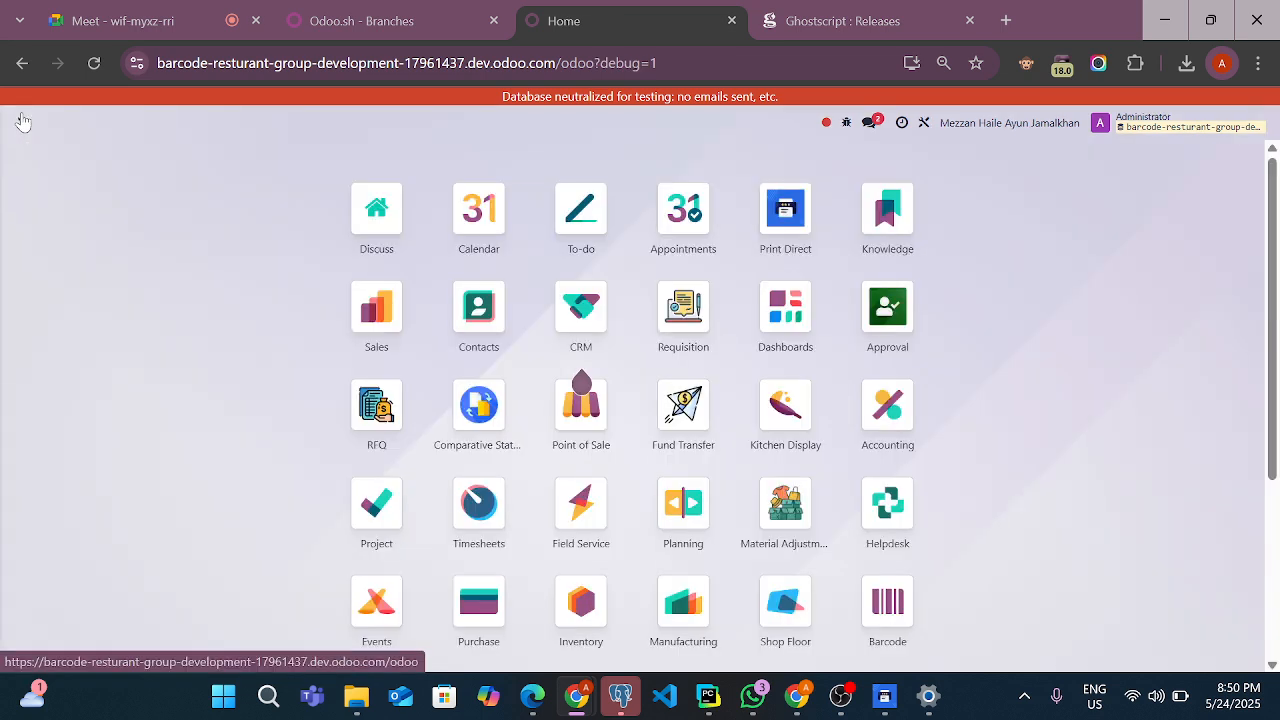
scroll(234, 322, "down", 1)
scroll(234, 322, "down", 2)
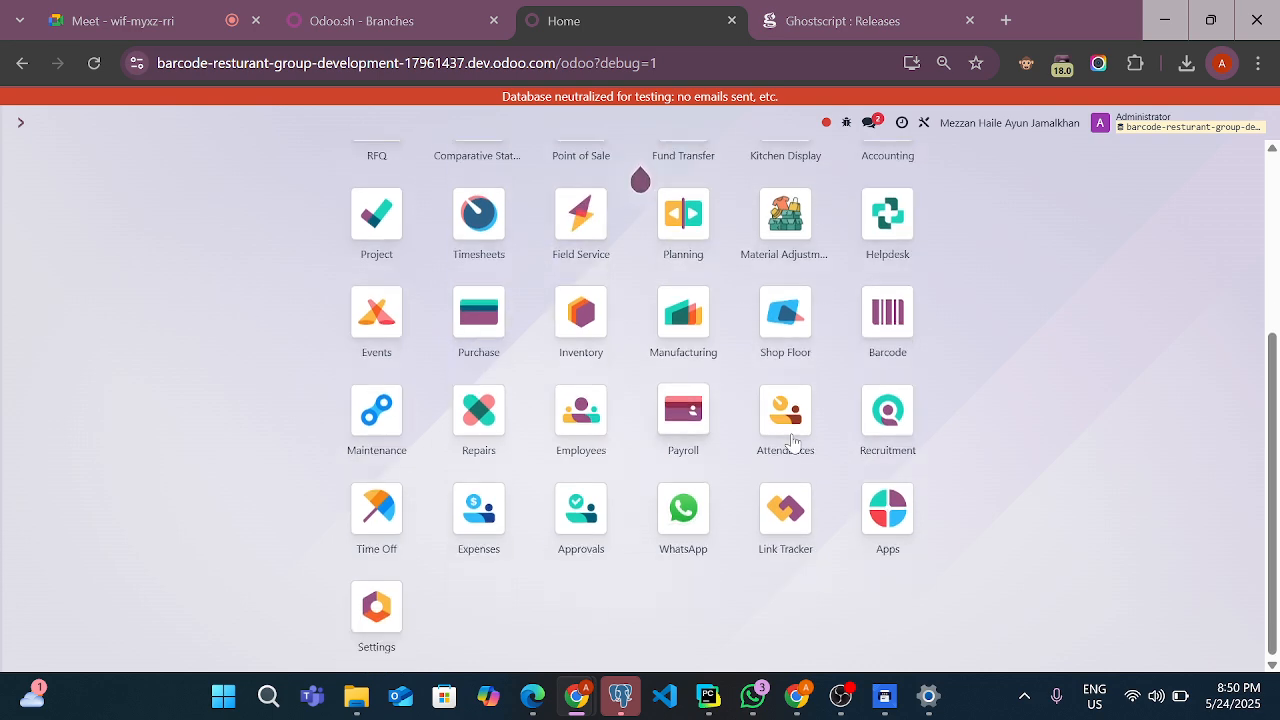
left_click(887, 510)
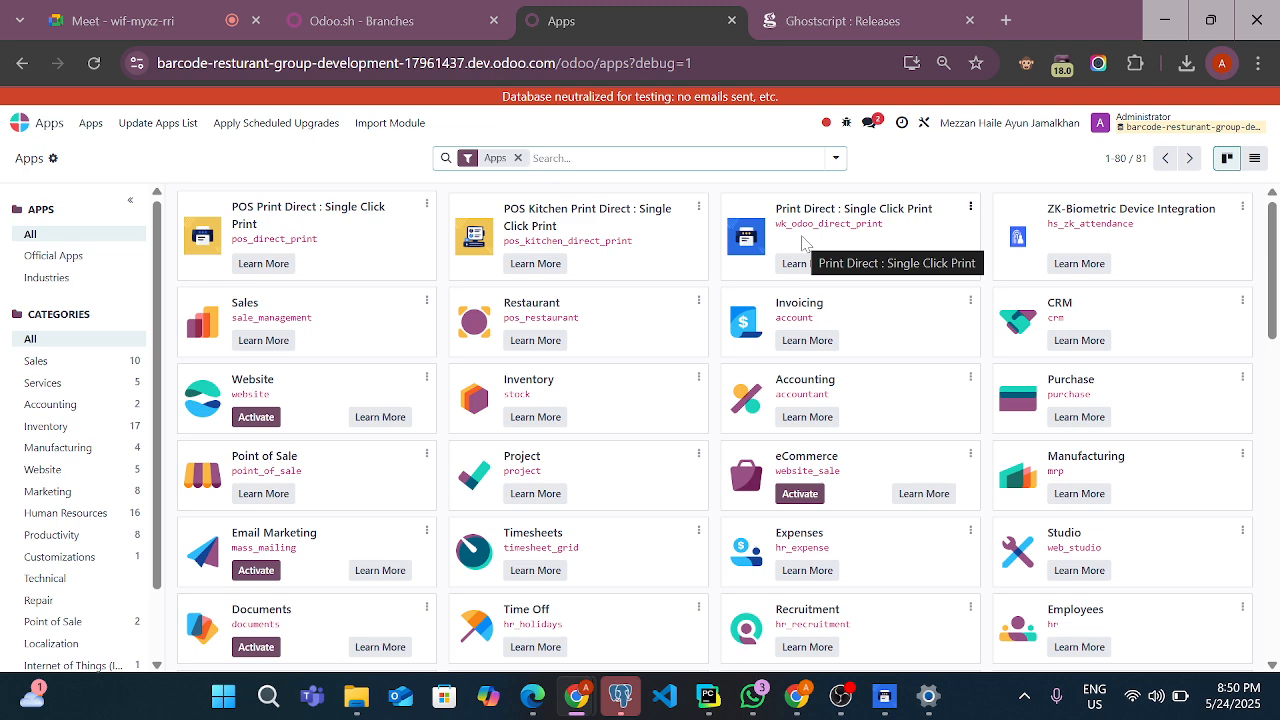
left_click(19, 126)
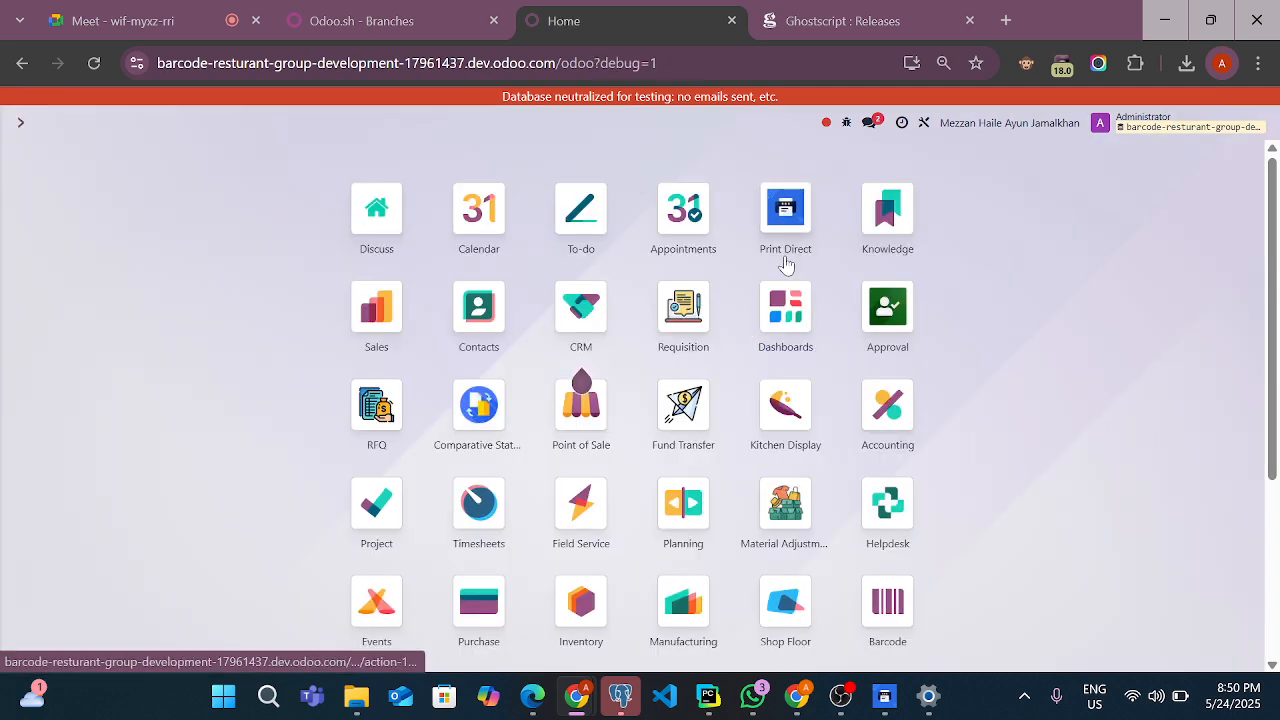
left_click(785, 262)
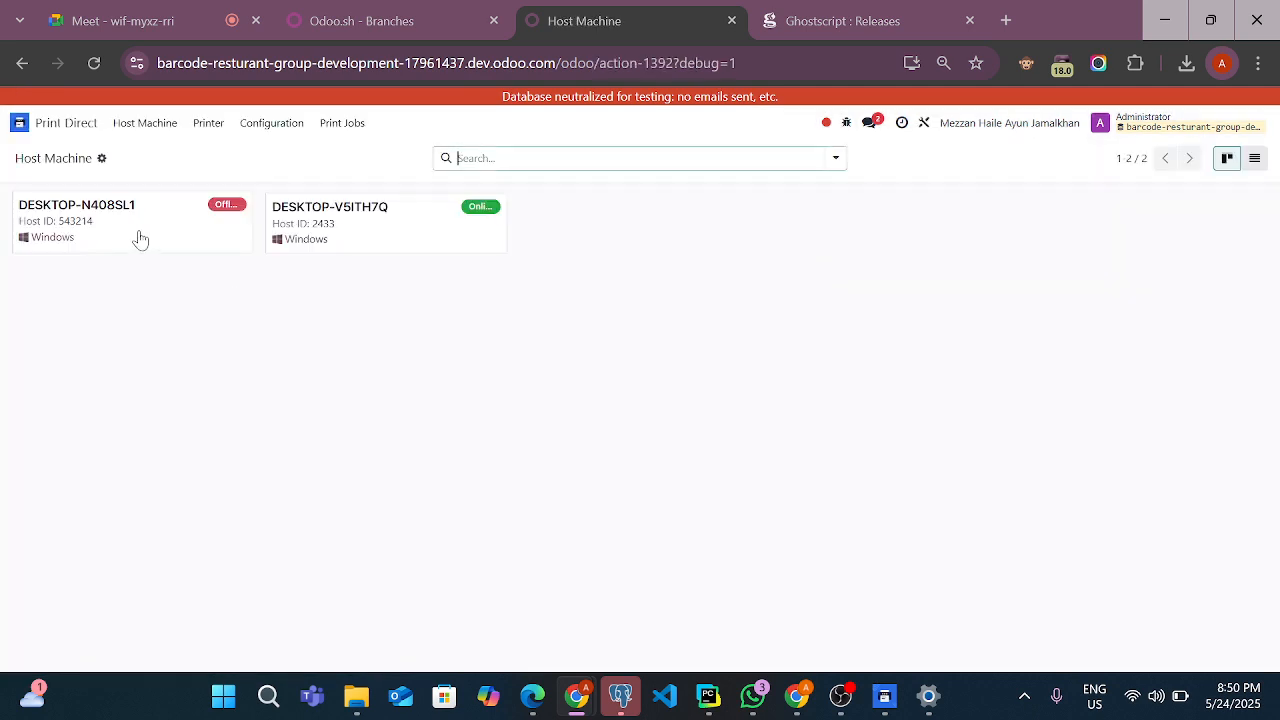
left_click(321, 234)
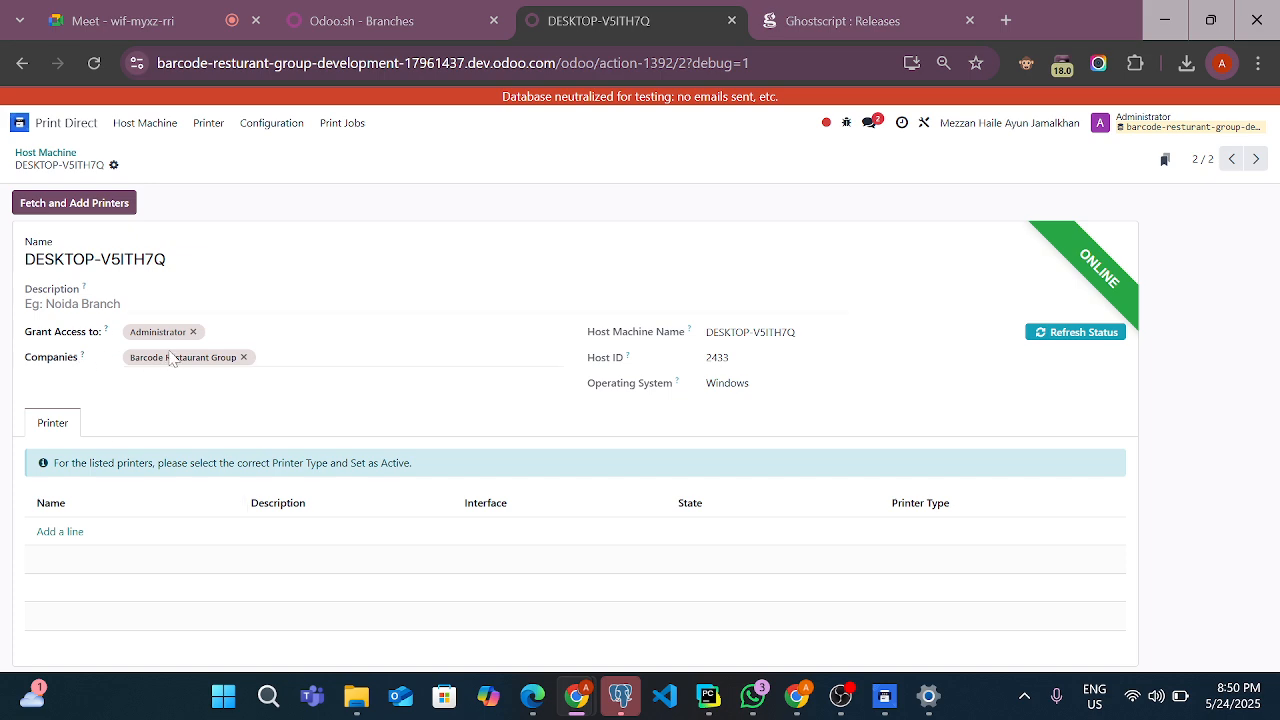
left_click(279, 355)
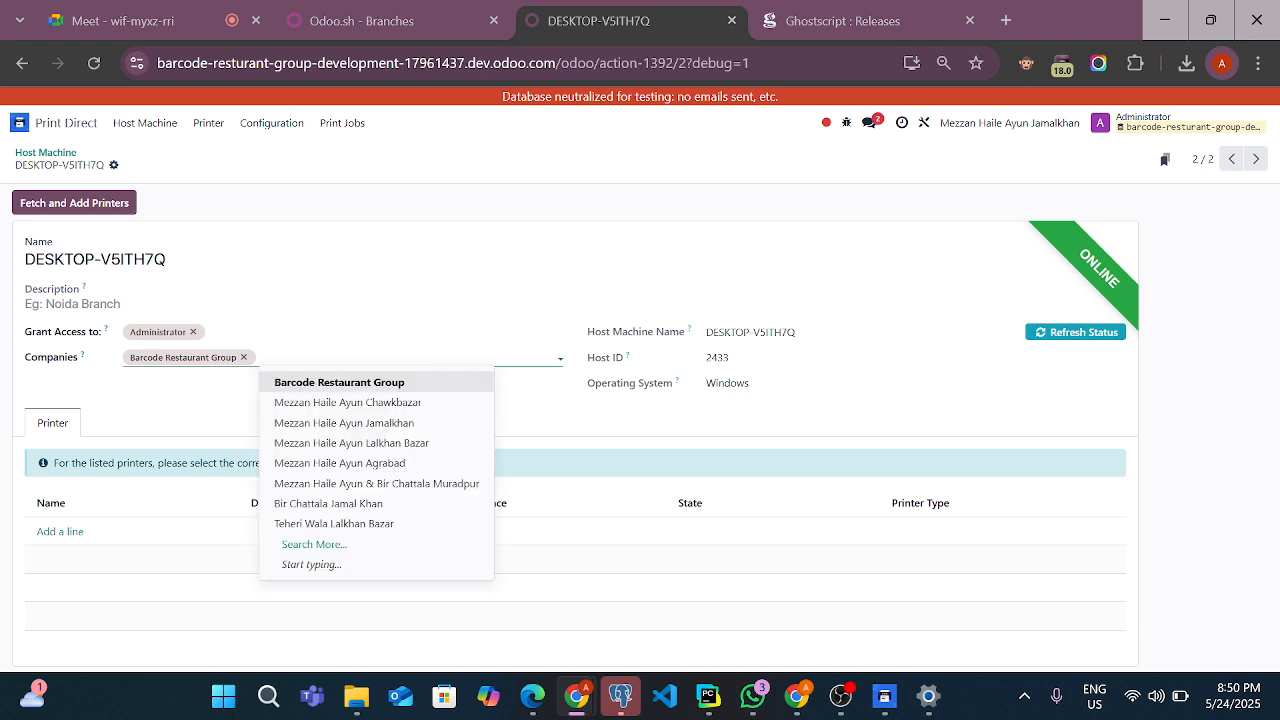
left_click(318, 423)
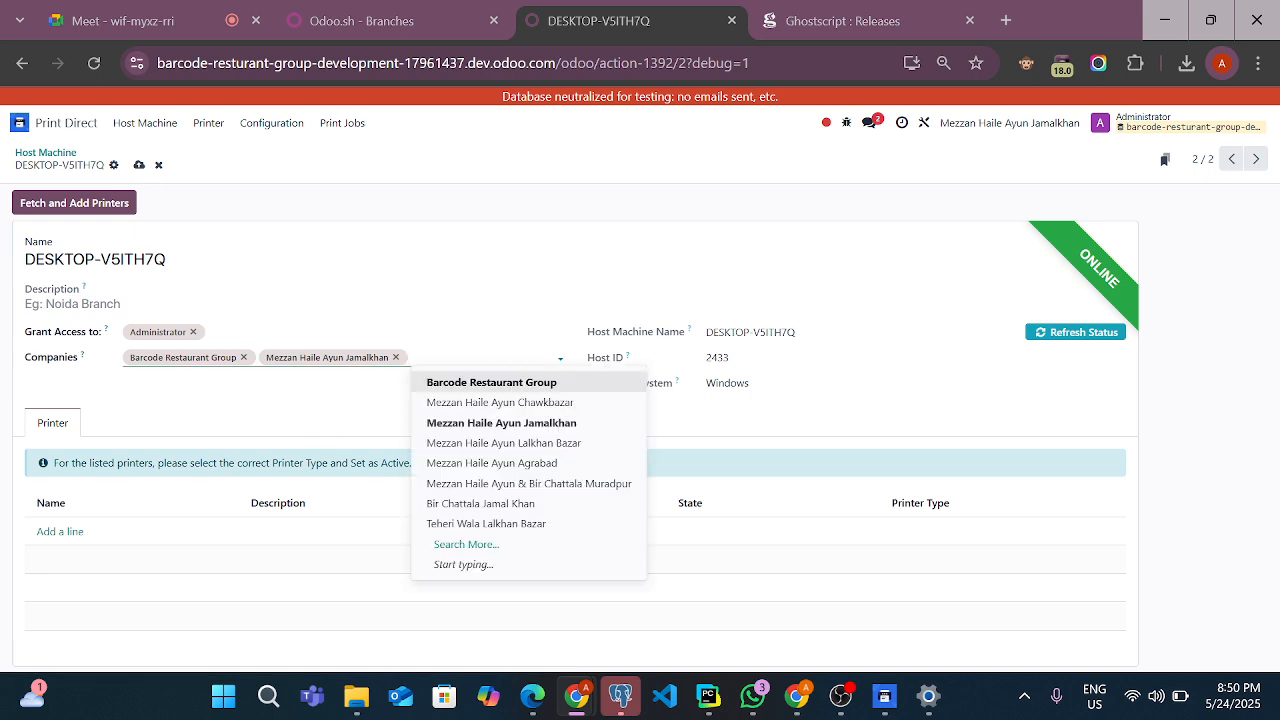
left_click(72, 304)
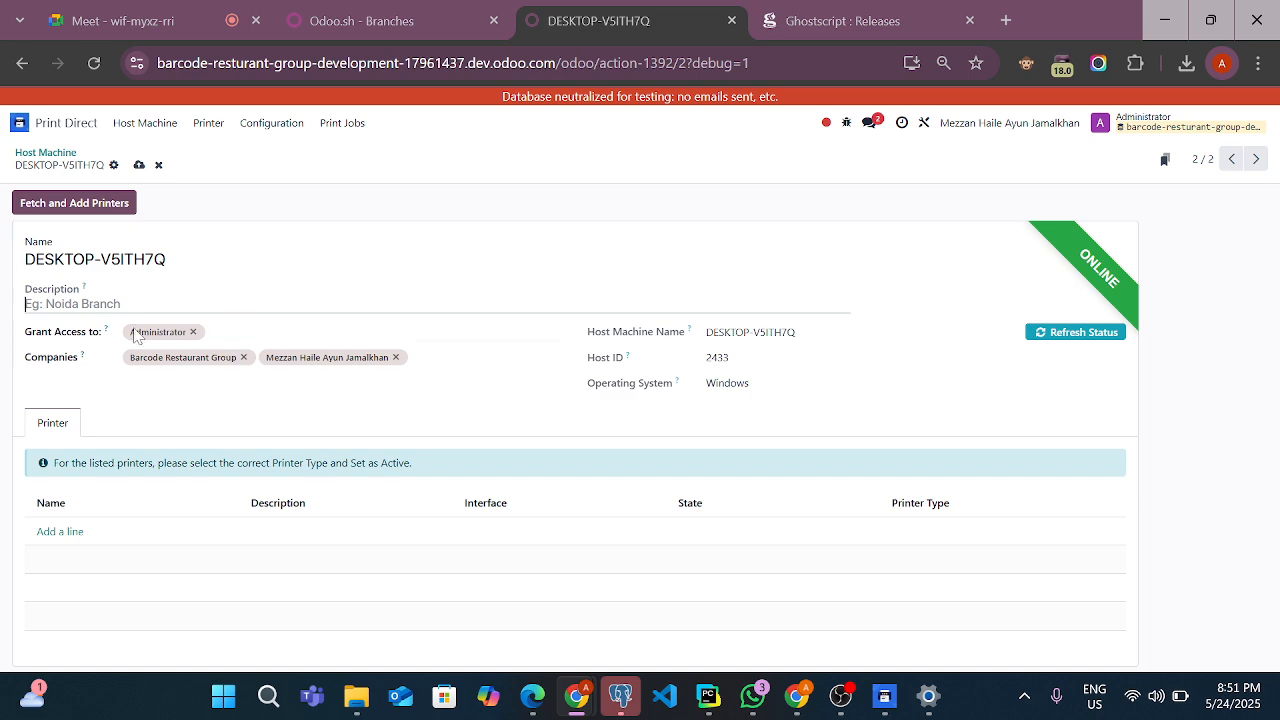
Review the users available under Grant Access to for the host machine without adding one
left_click(254, 332)
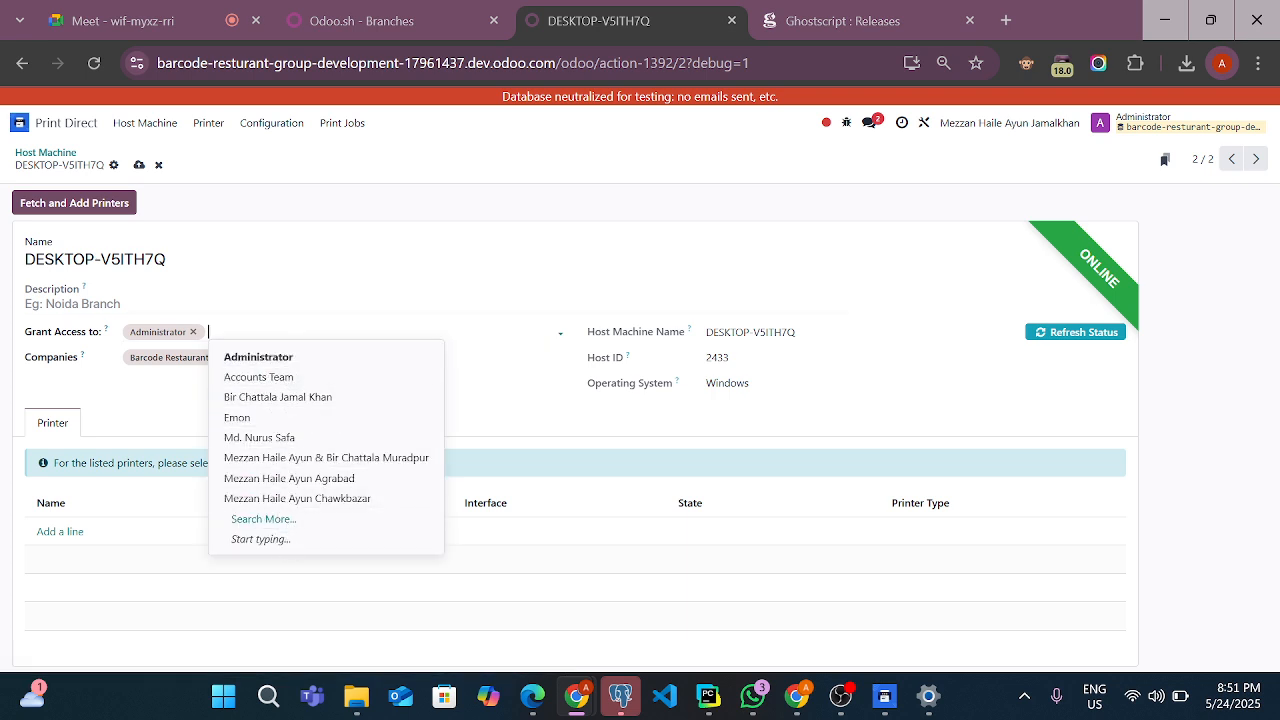
left_click(220, 304)
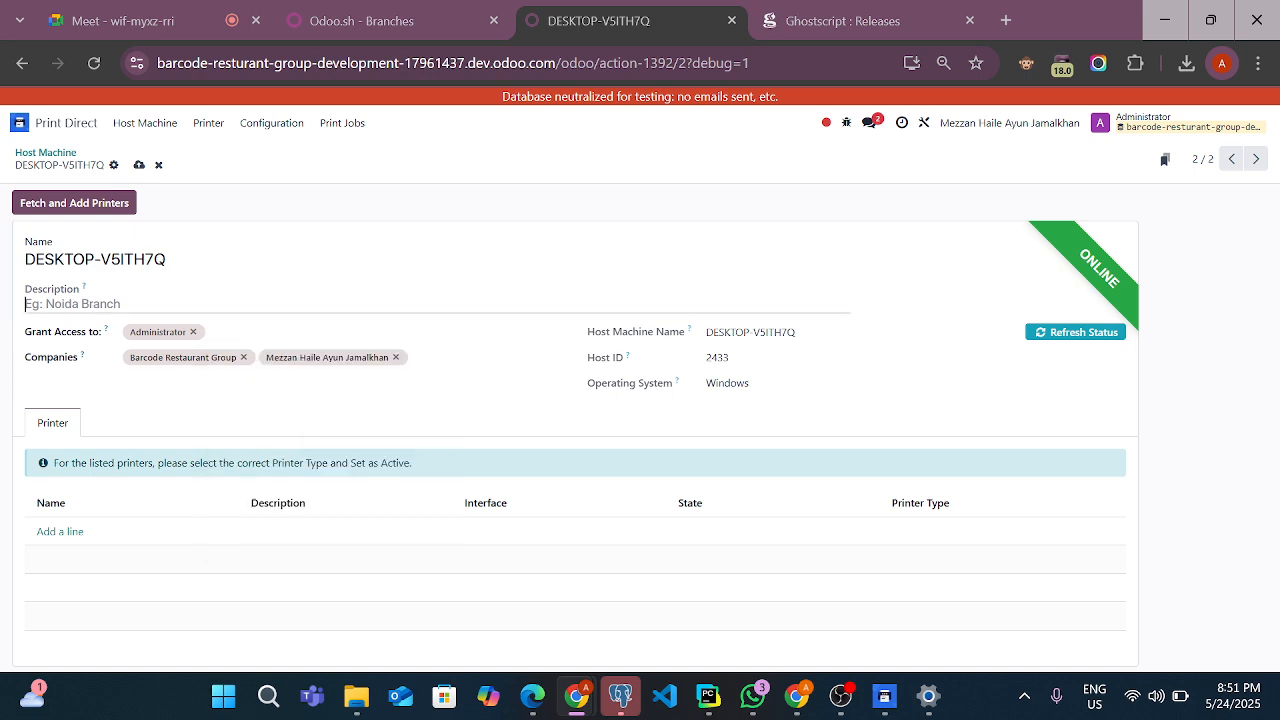
left_click(282, 331)
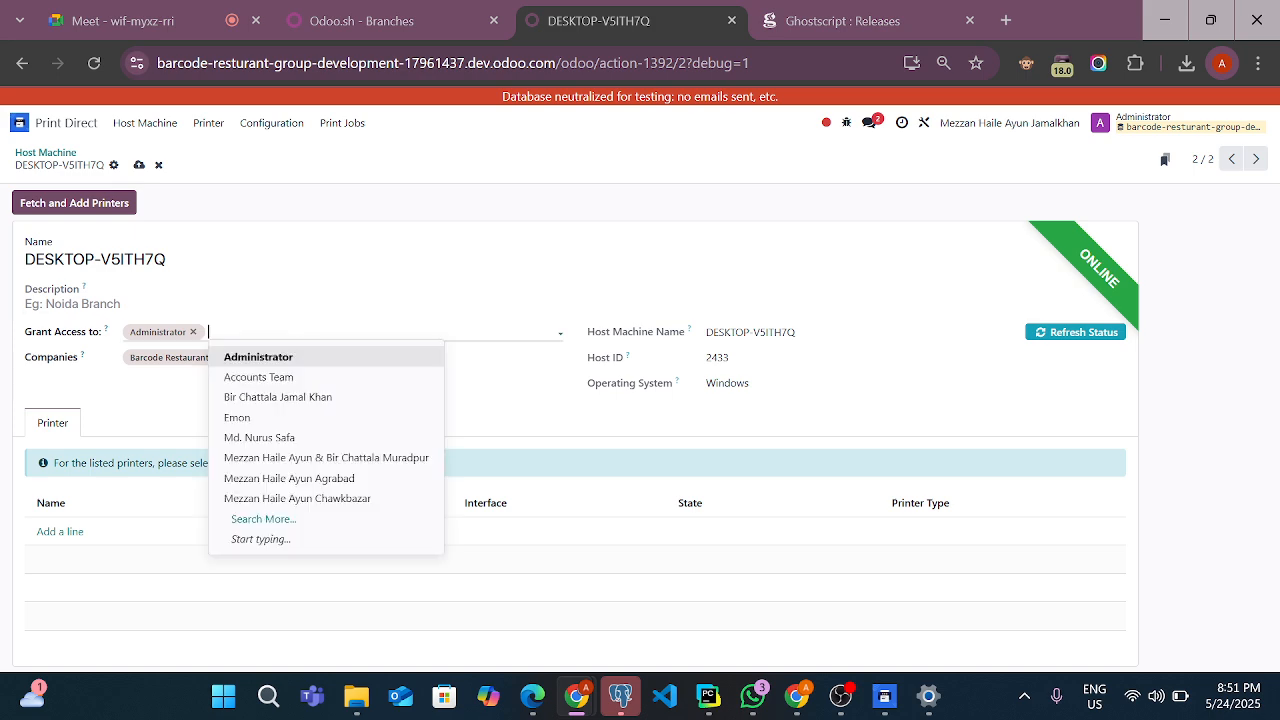
left_click(282, 289)
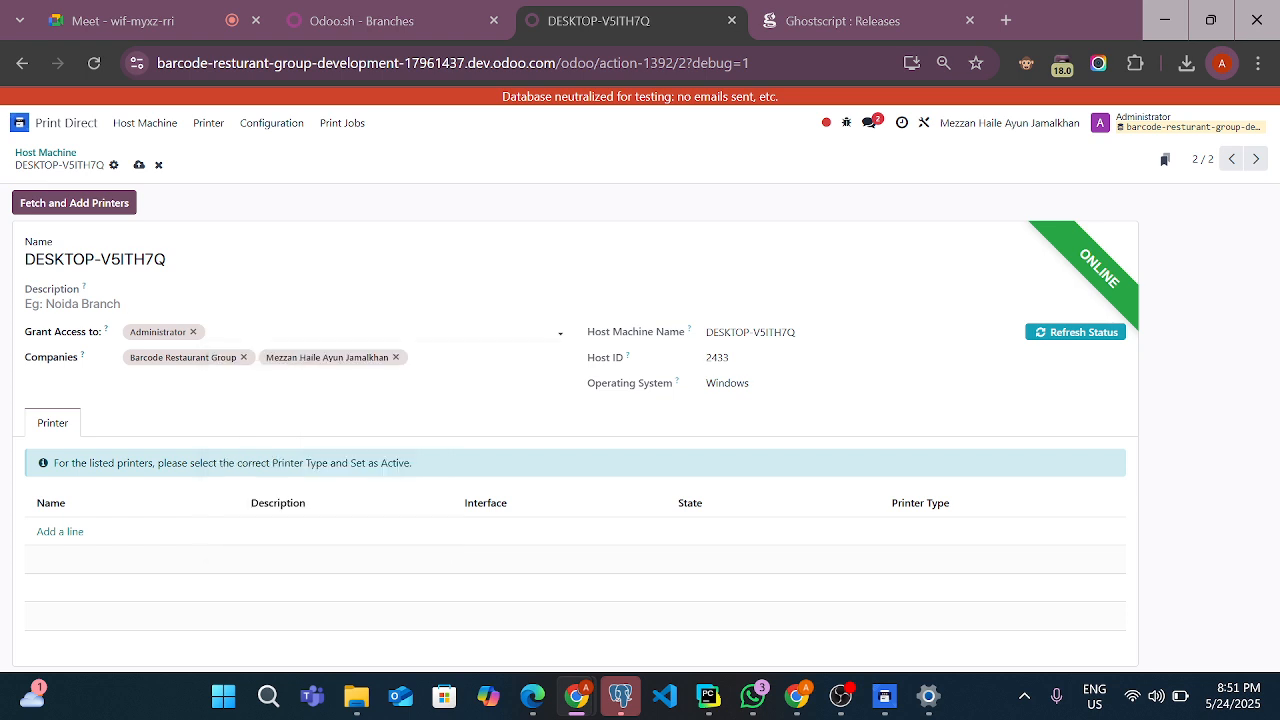
left_click(281, 332)
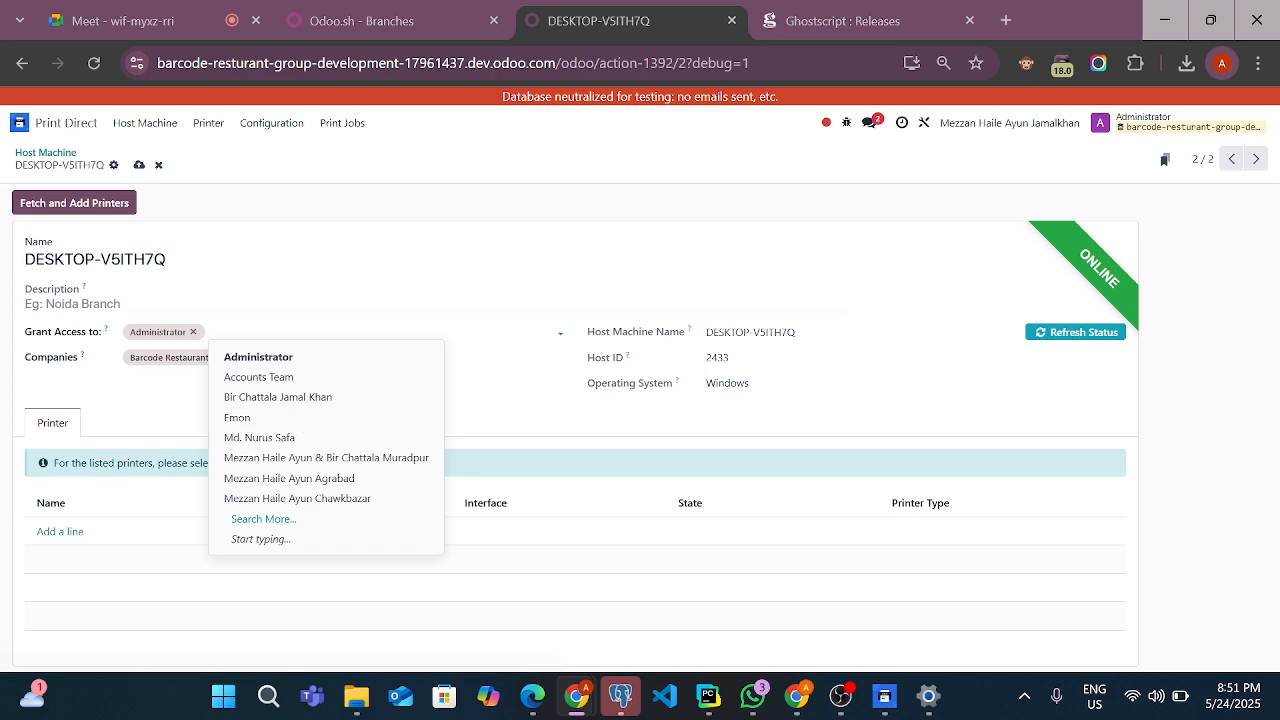
left_click(283, 301)
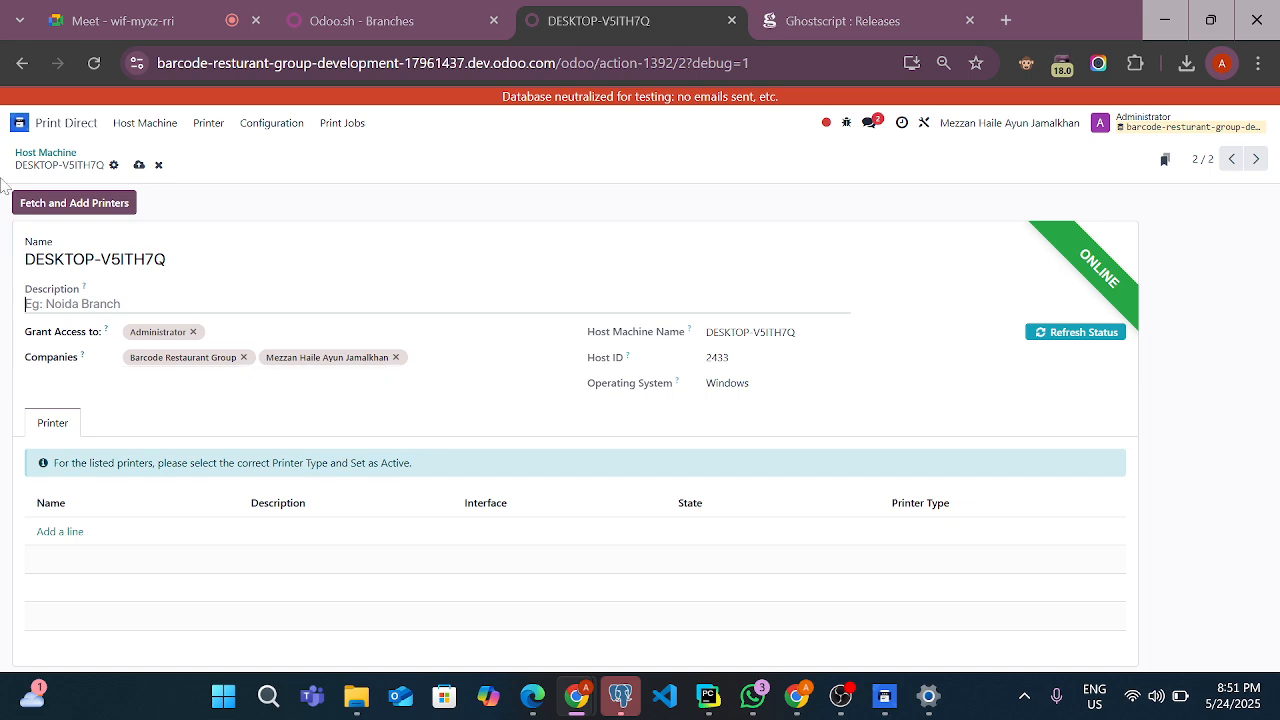
Save the DESKTOP-V5ITH7Q host machine record and fetch and add its printers
left_click(139, 165)
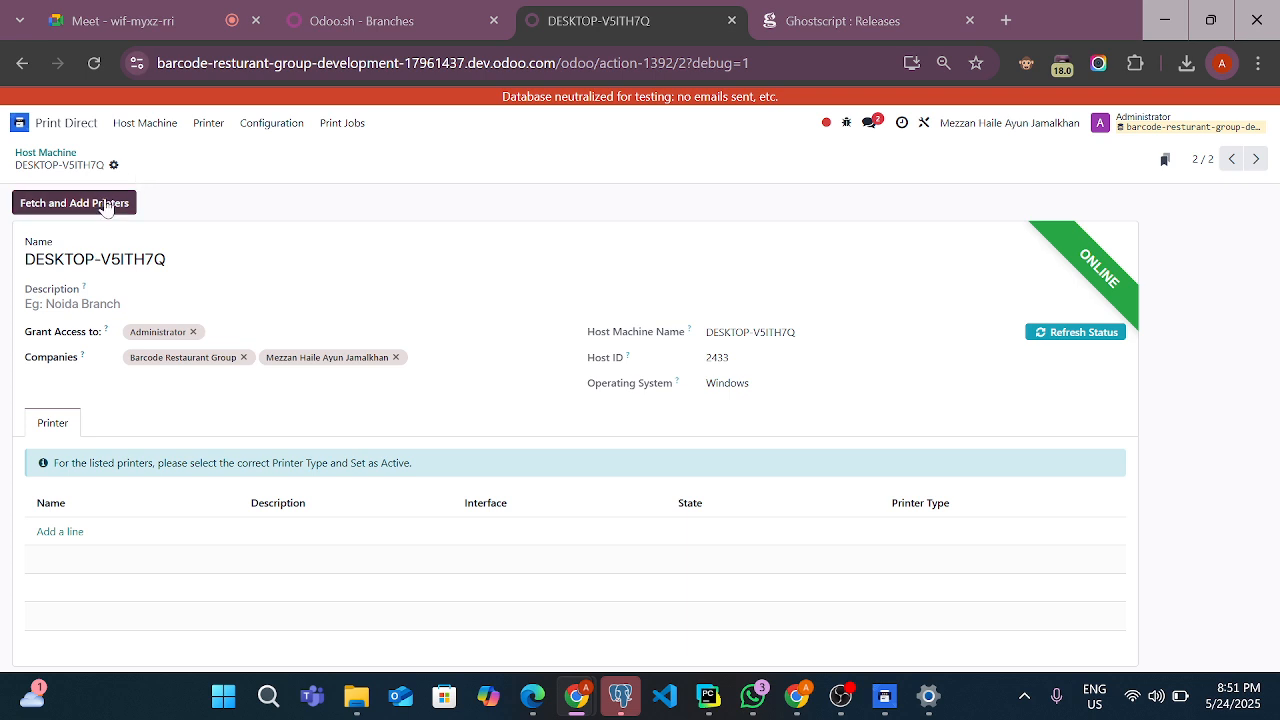
left_click(107, 205)
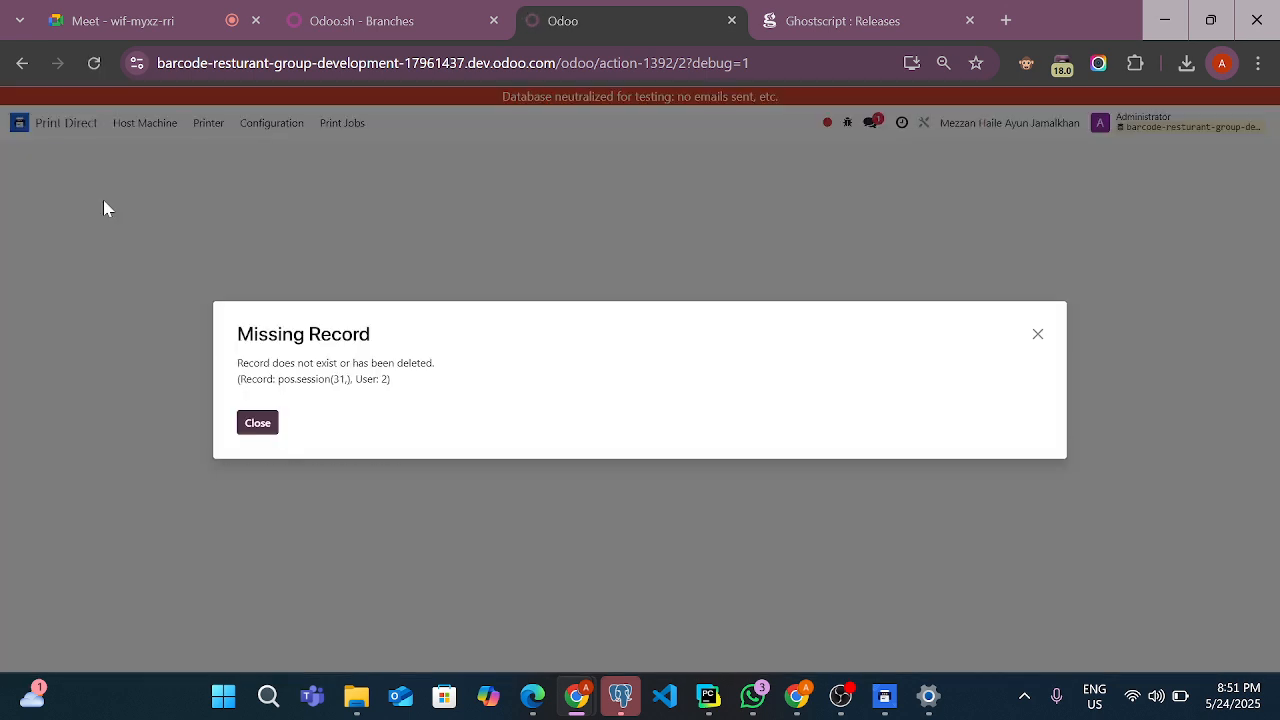
left_click(253, 427)
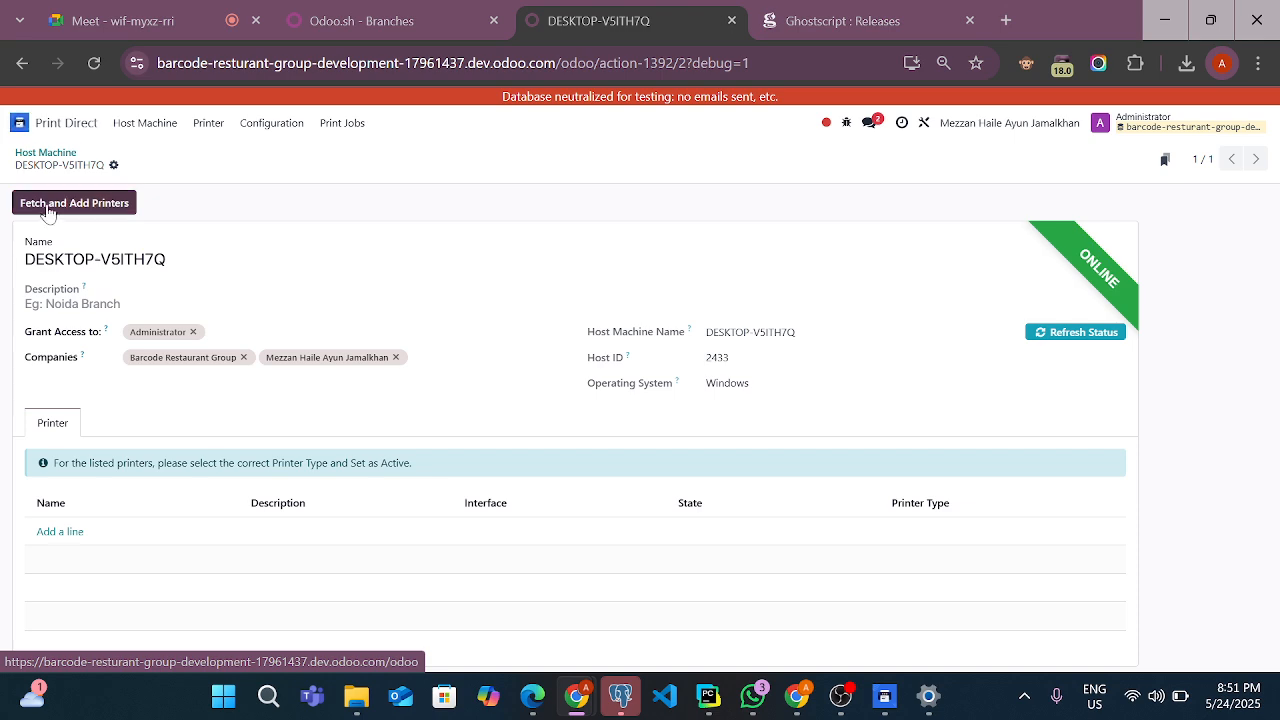
Reopen the DESKTOP-V5ITH7Q host machine from the Odoo home screen and review its printer list
left_click(20, 122)
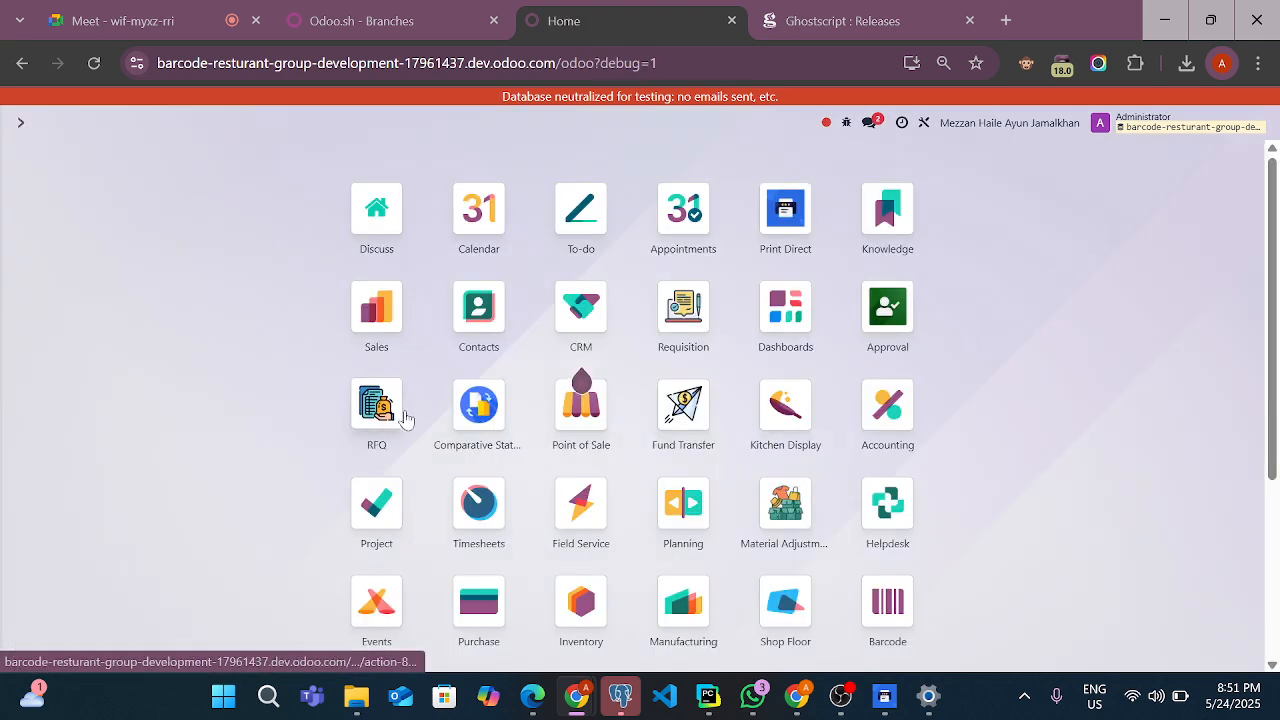
scroll(405, 418, "down", 3)
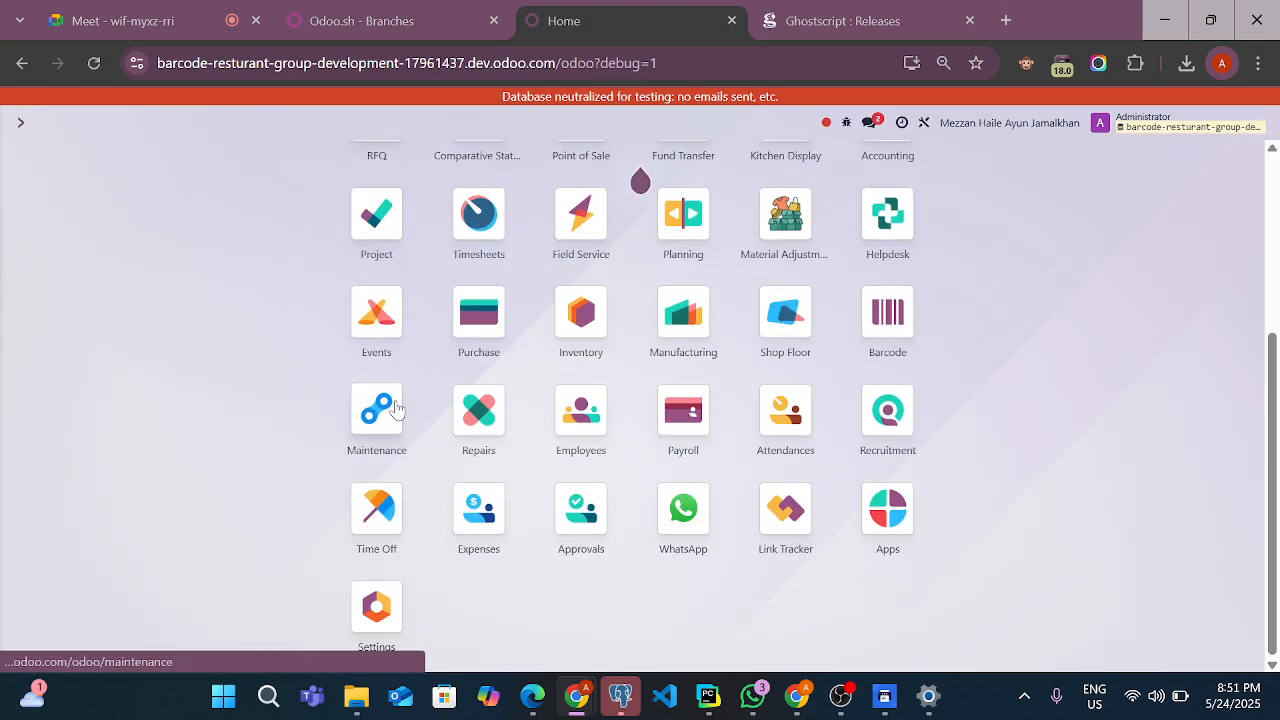
scroll(400, 420, "up", 3)
left_click(785, 210)
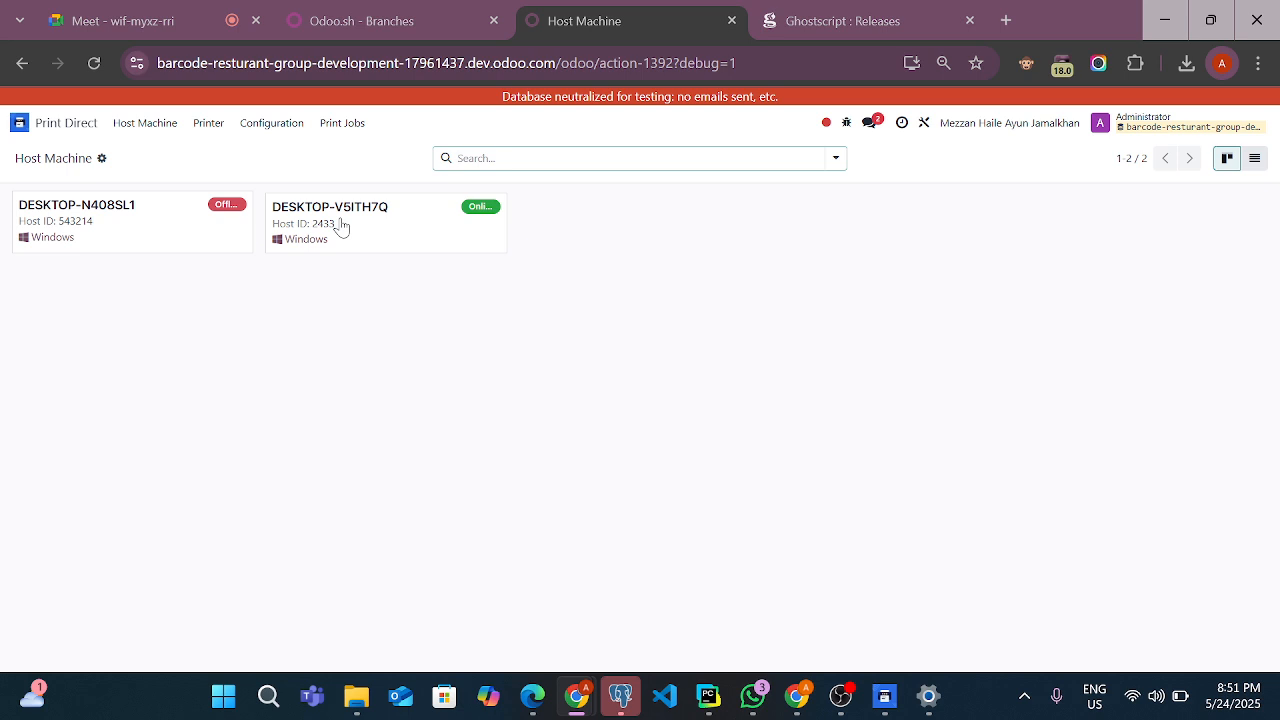
left_click(340, 226)
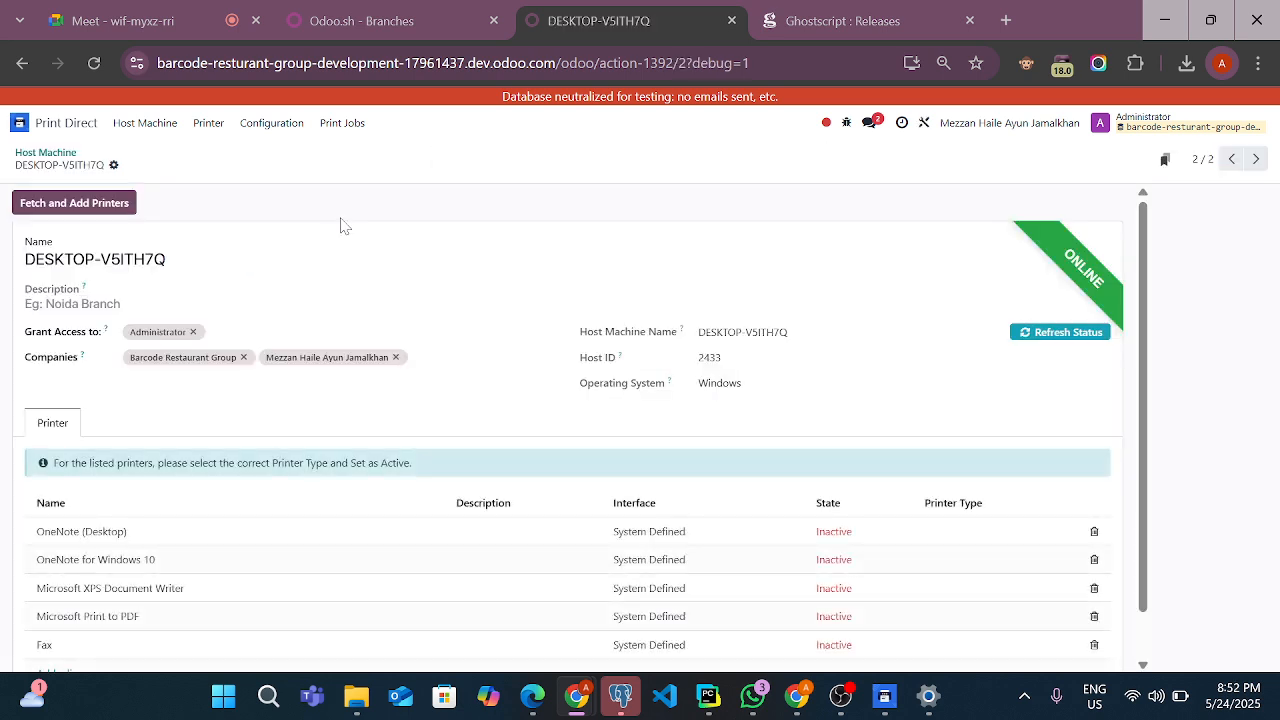
scroll(340, 226, "down", 1)
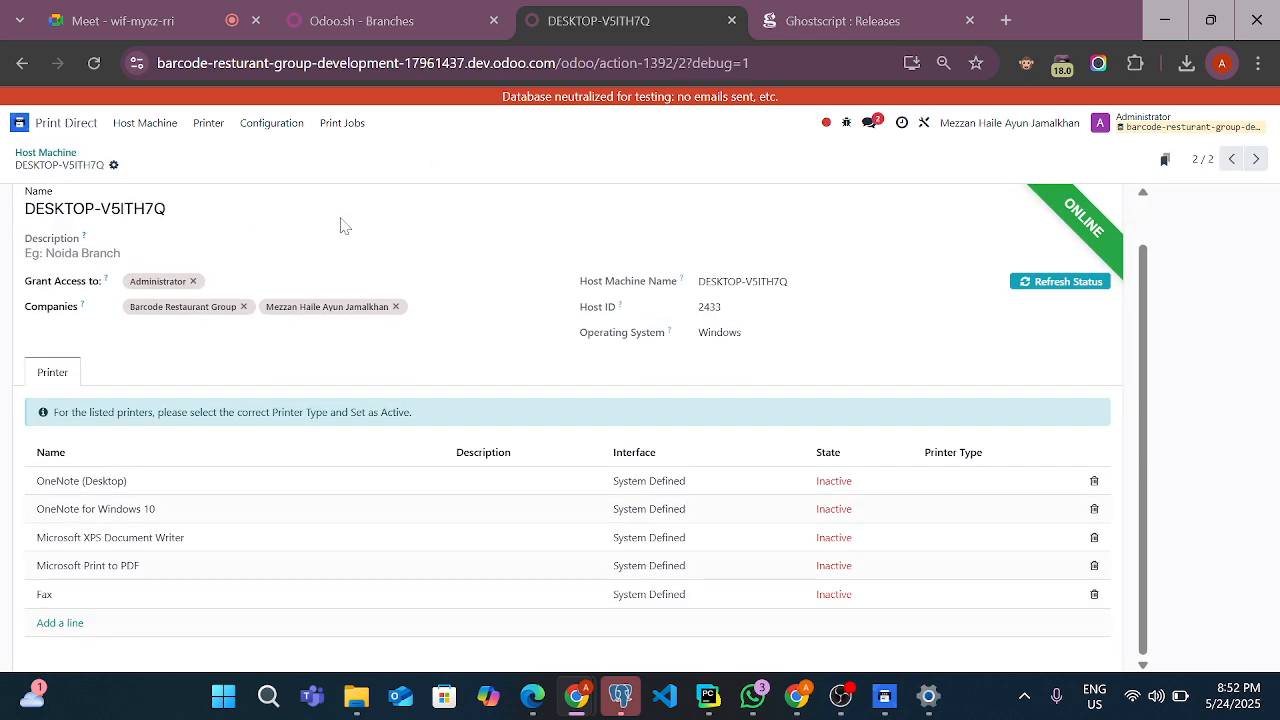
scroll(340, 226, "up", 1)
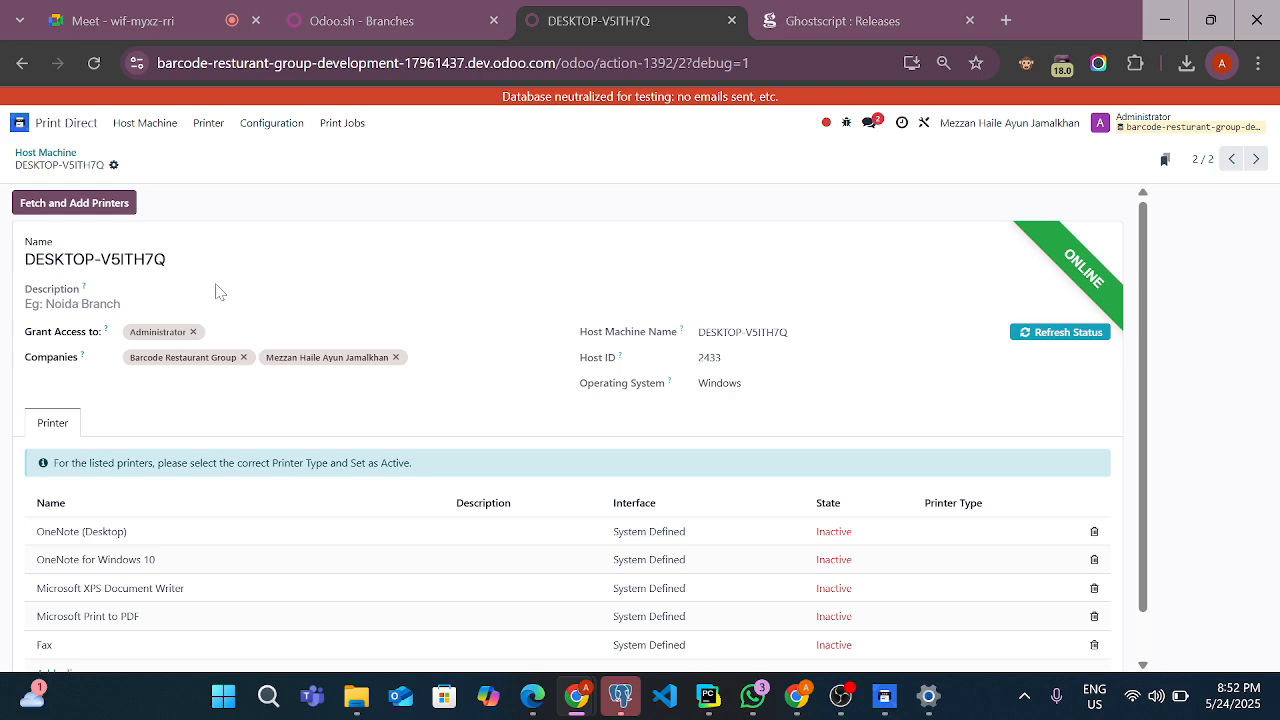
Open the Fax printer from the host machine's printer list and set its printer type to Image
left_click(131, 648)
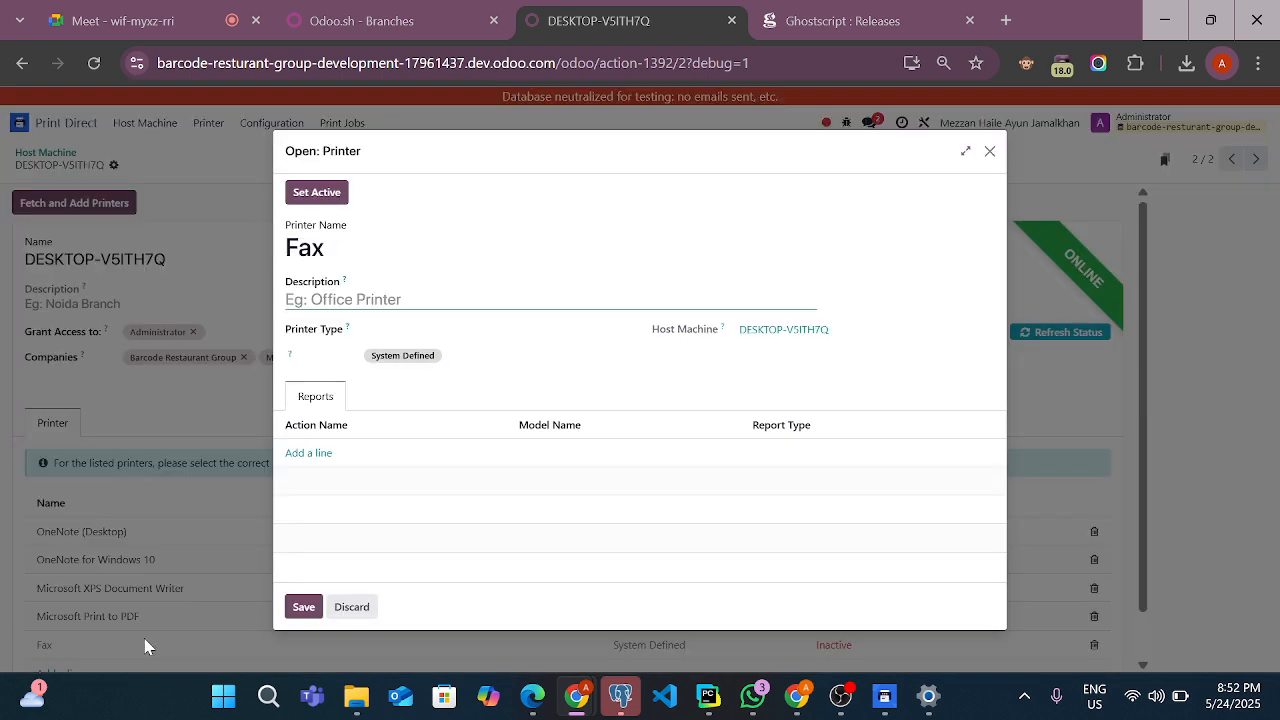
left_click(383, 318)
left_click(376, 335)
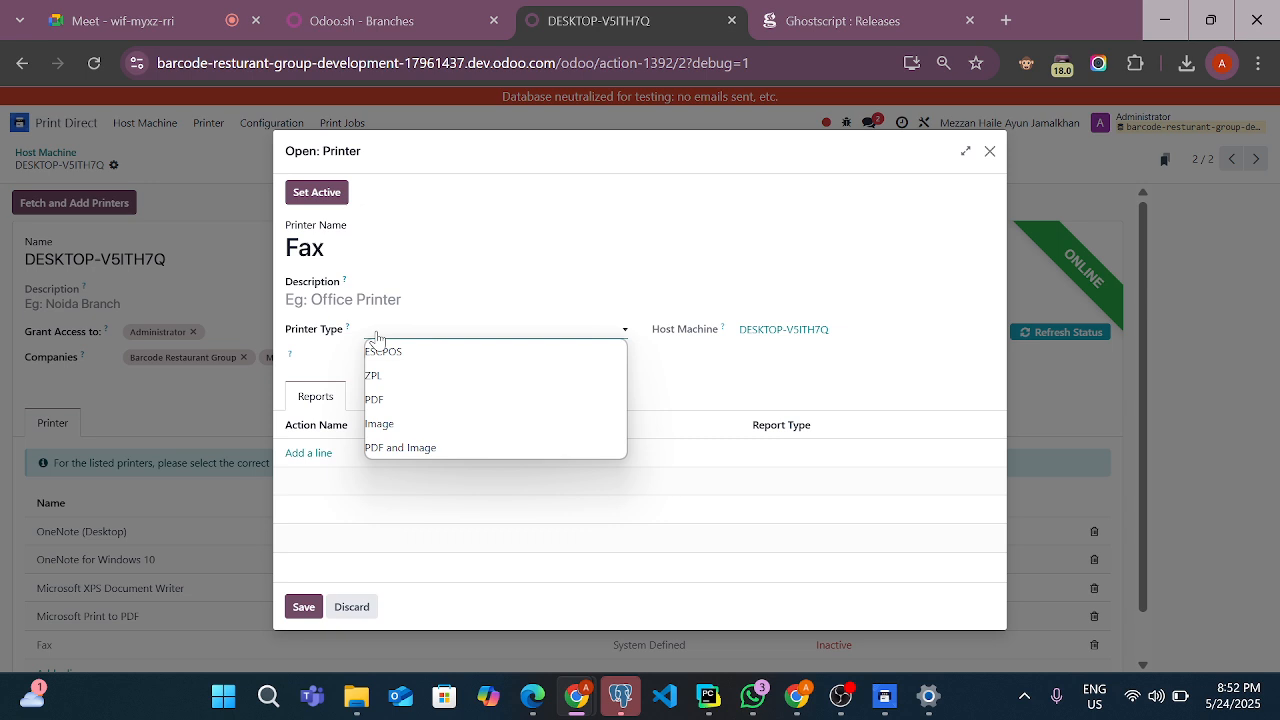
left_click(393, 428)
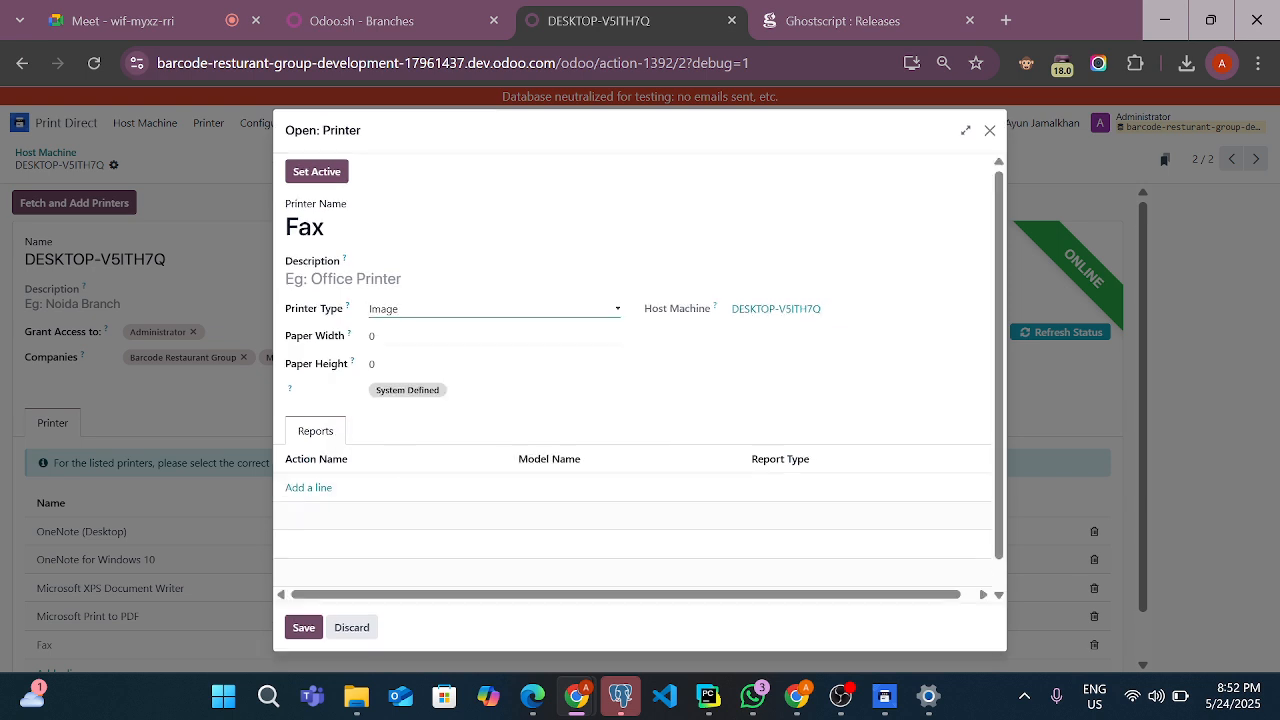
Set the Fax printer's paper width to 570 and its paper height to 1703
key("Tab")
key("Tab")
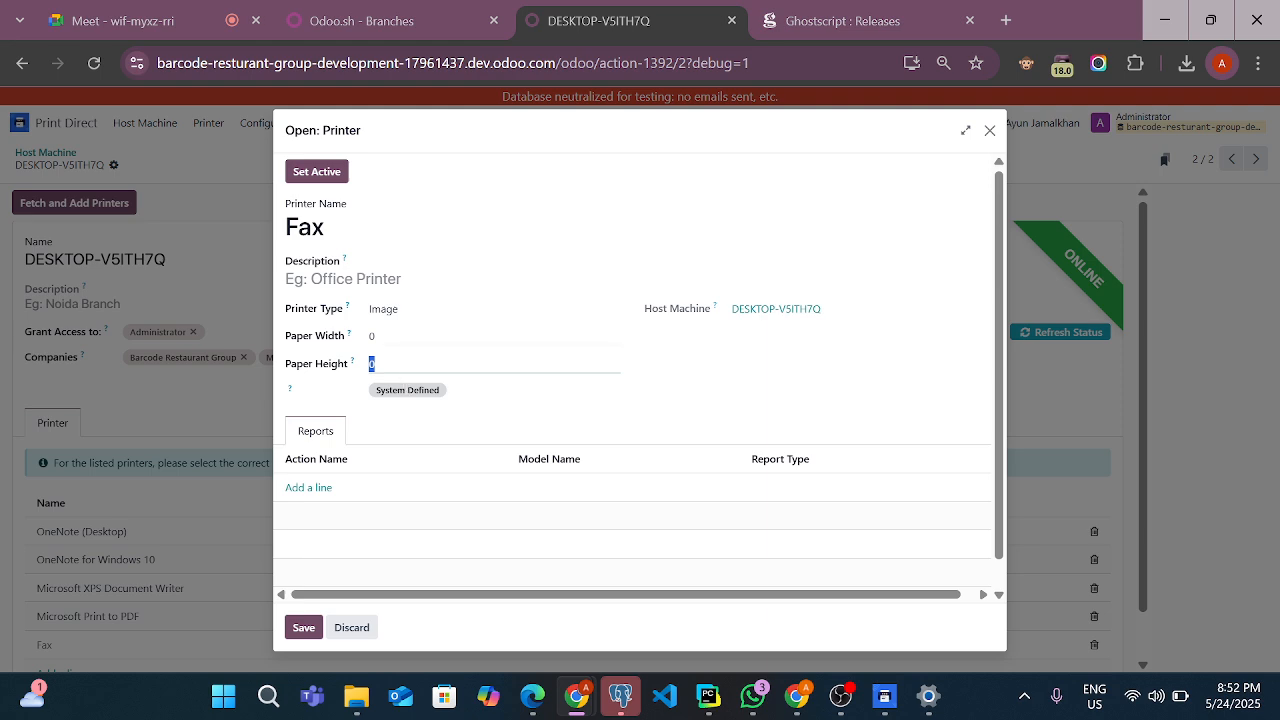
key("shift+Tab")
key("BackSpace")
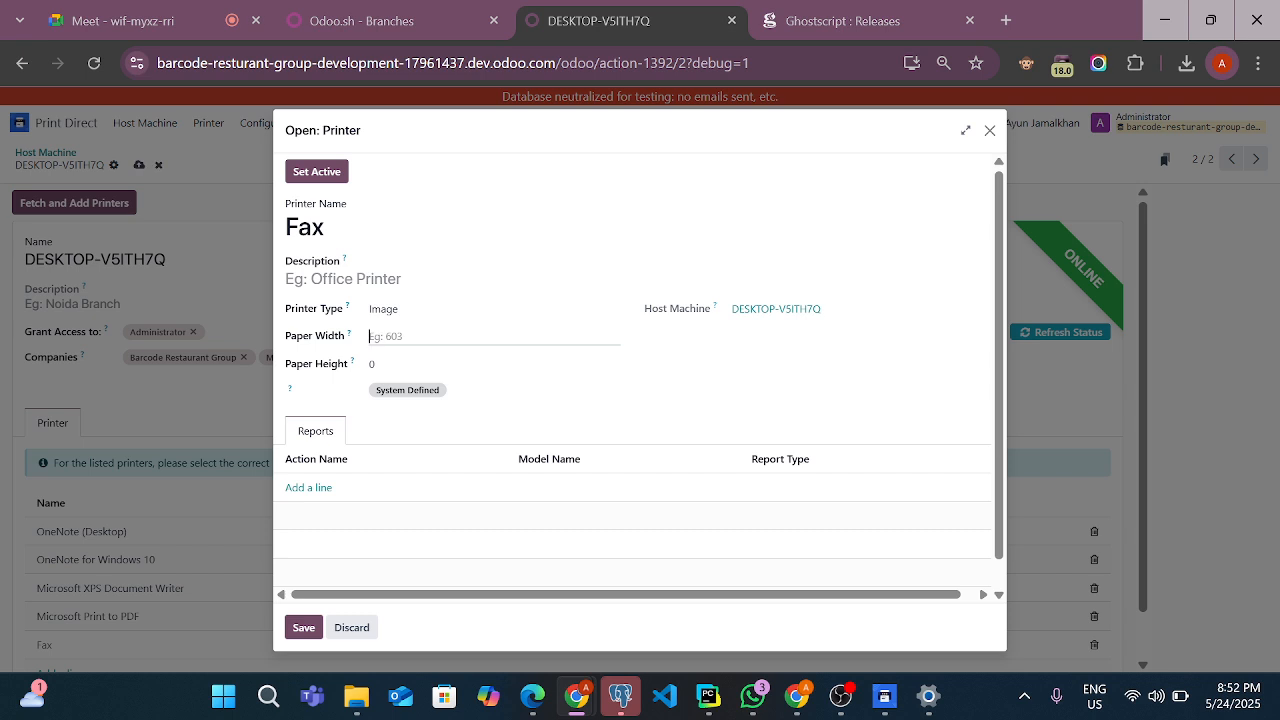
type("570")
key("Tab")
key("BackSpace")
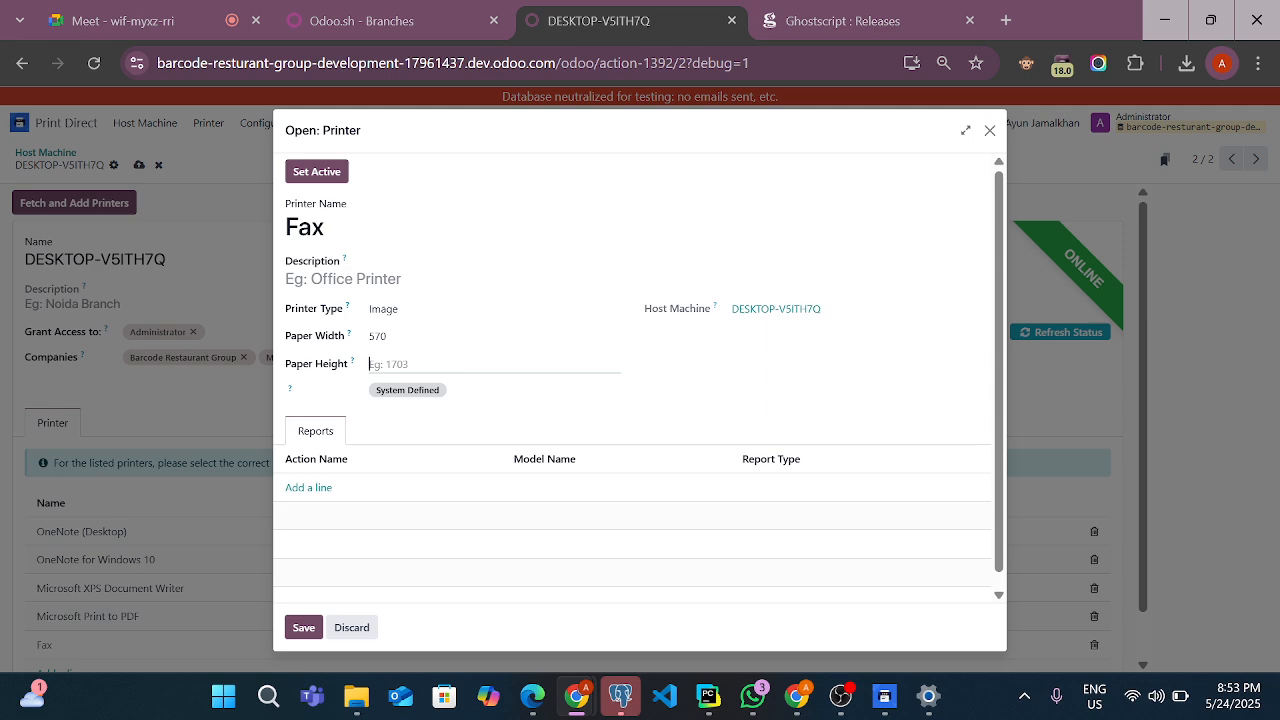
type("1703")
Set the Fax printer as active and save it to the host machine's printer list
left_click(338, 177)
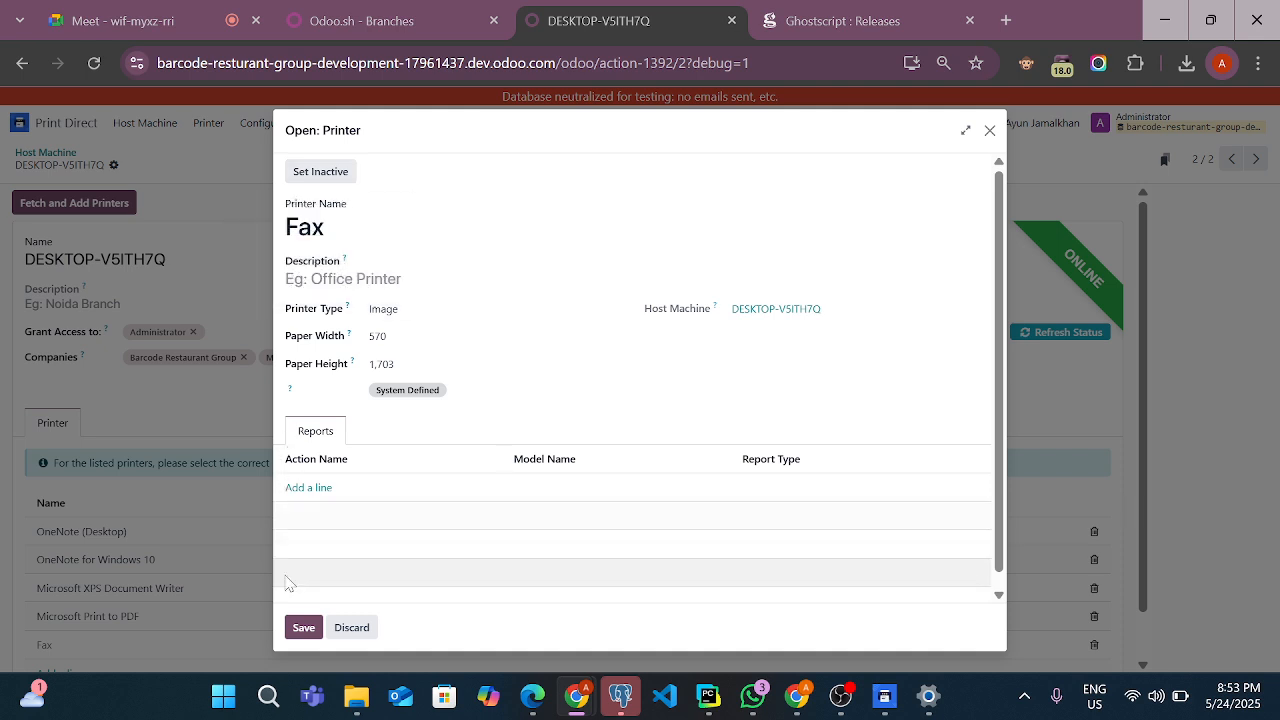
left_click(296, 628)
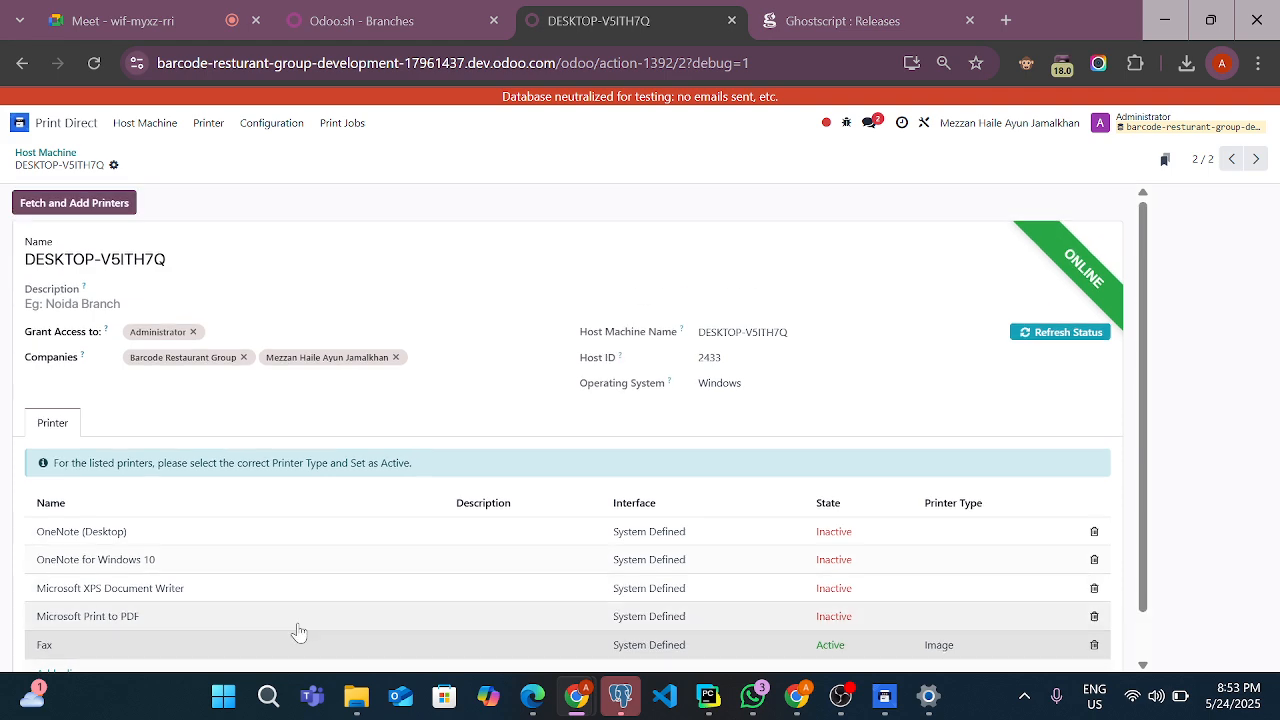
scroll(300, 631, "down", 1)
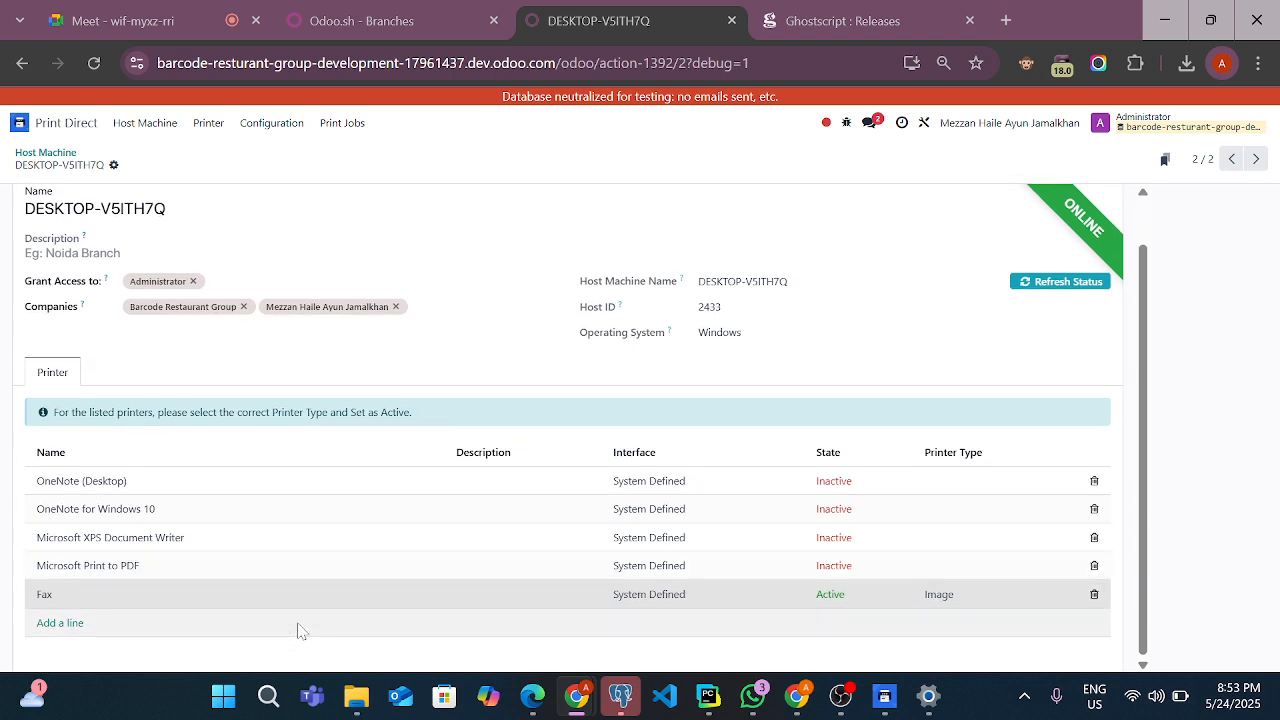
scroll(300, 631, "up", 1)
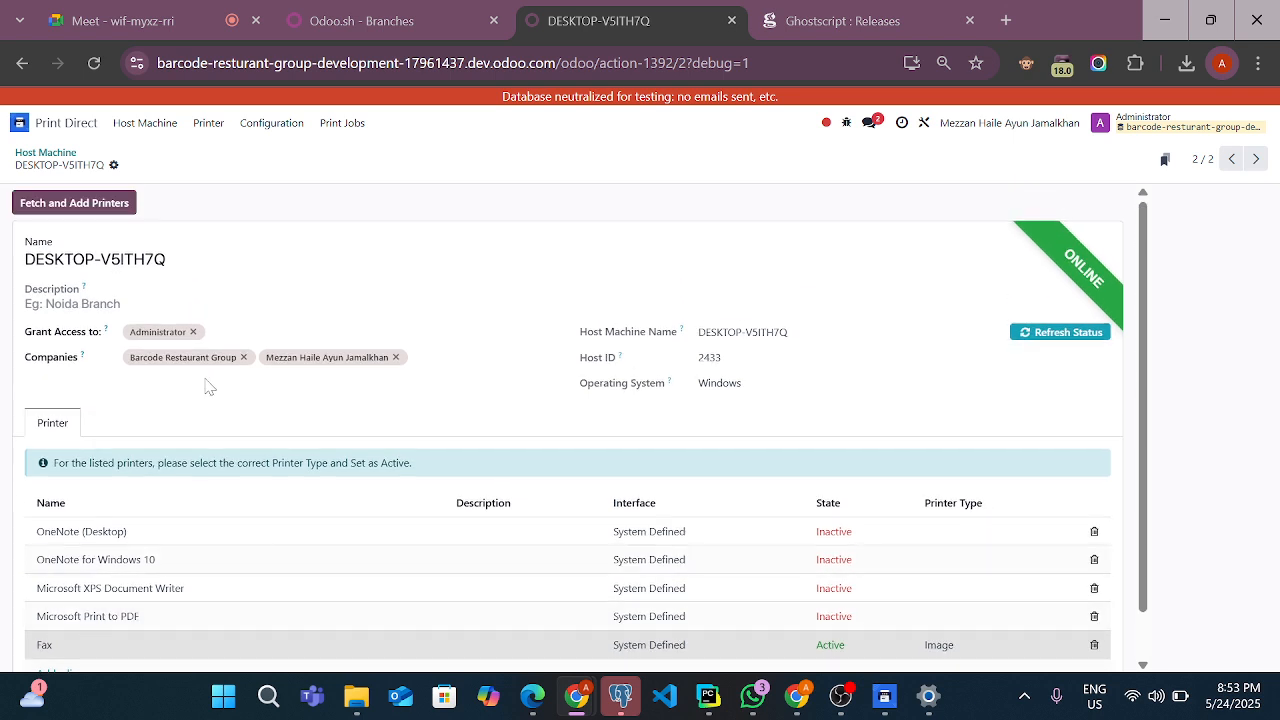
Replace the DESKTOP-V5ITH7Q host machine's display name with a person's first name and save the record
left_click(226, 262)
key("BackSpace")
key("BackSpace")
key("BackSpace")
key("BackSpace")
key("BackSpace")
key("BackSpace")
key("BackSpace")
key("BackSpace")
key("BackSpace")
key("BackSpace")
key("BackSpace")
key("BackSpace")
key("BackSpace")
key("BackSpace")
key("BackSpace")
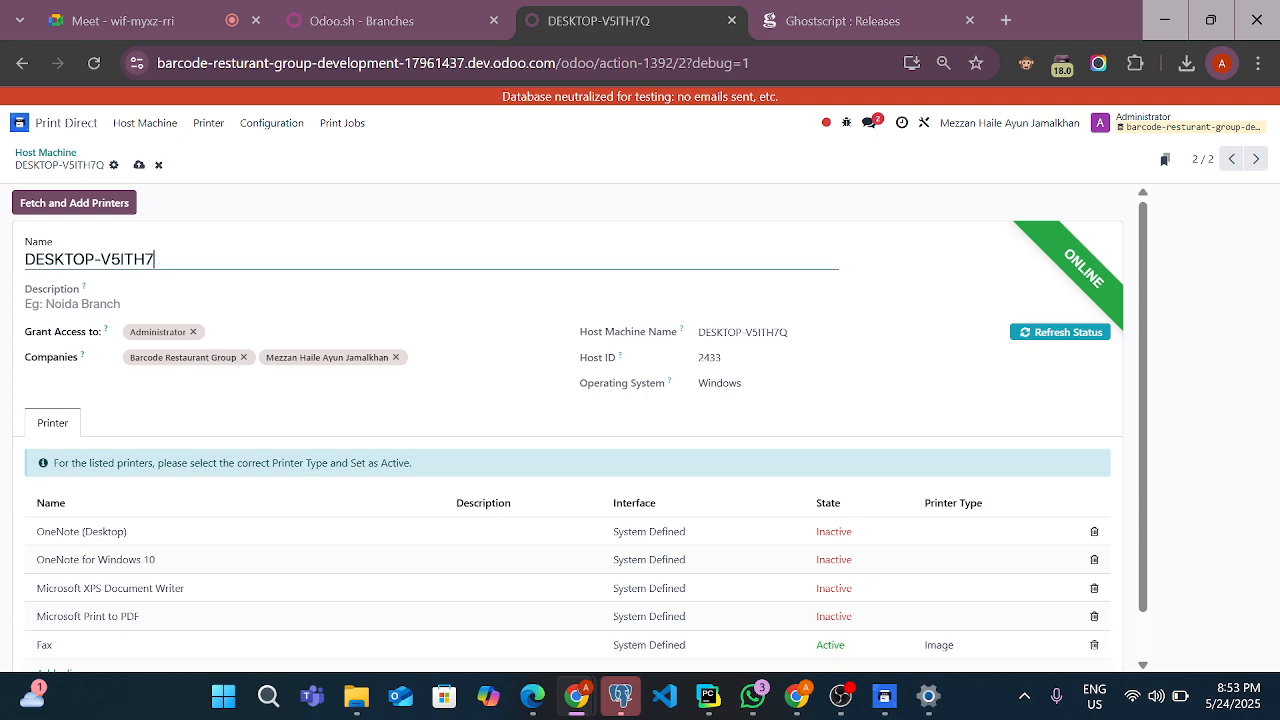
type("Noman")
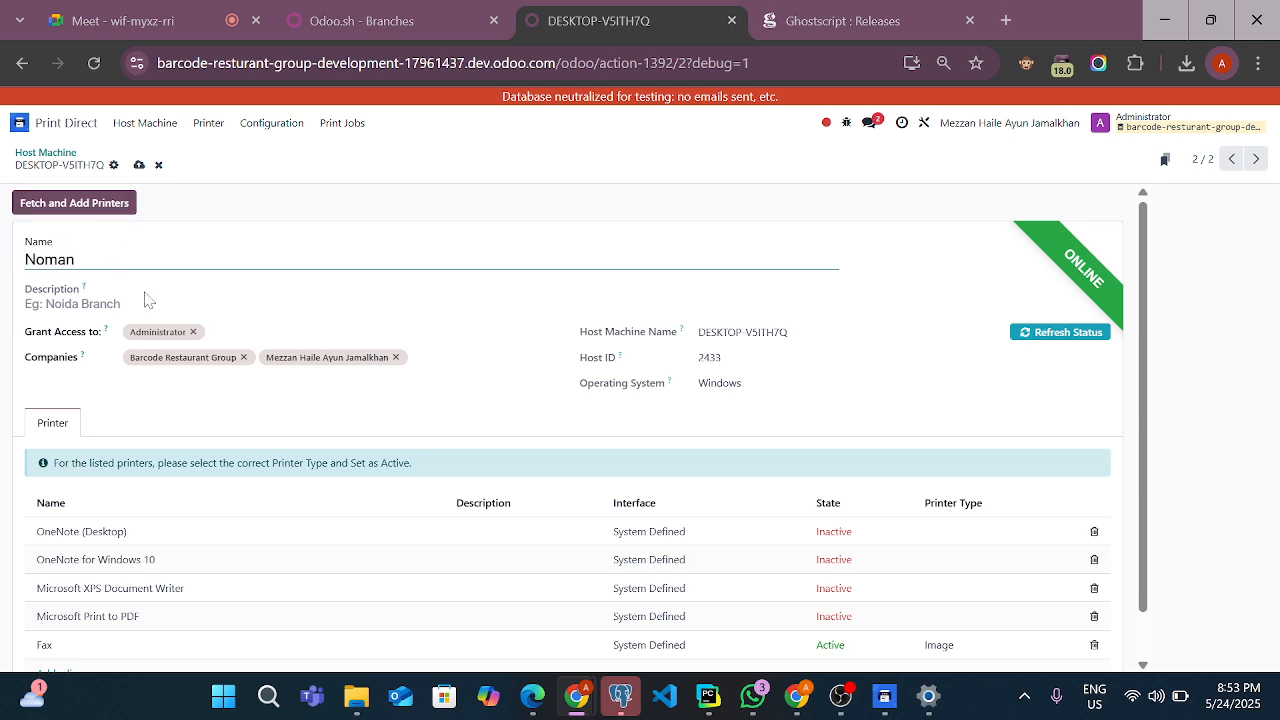
left_click(141, 170)
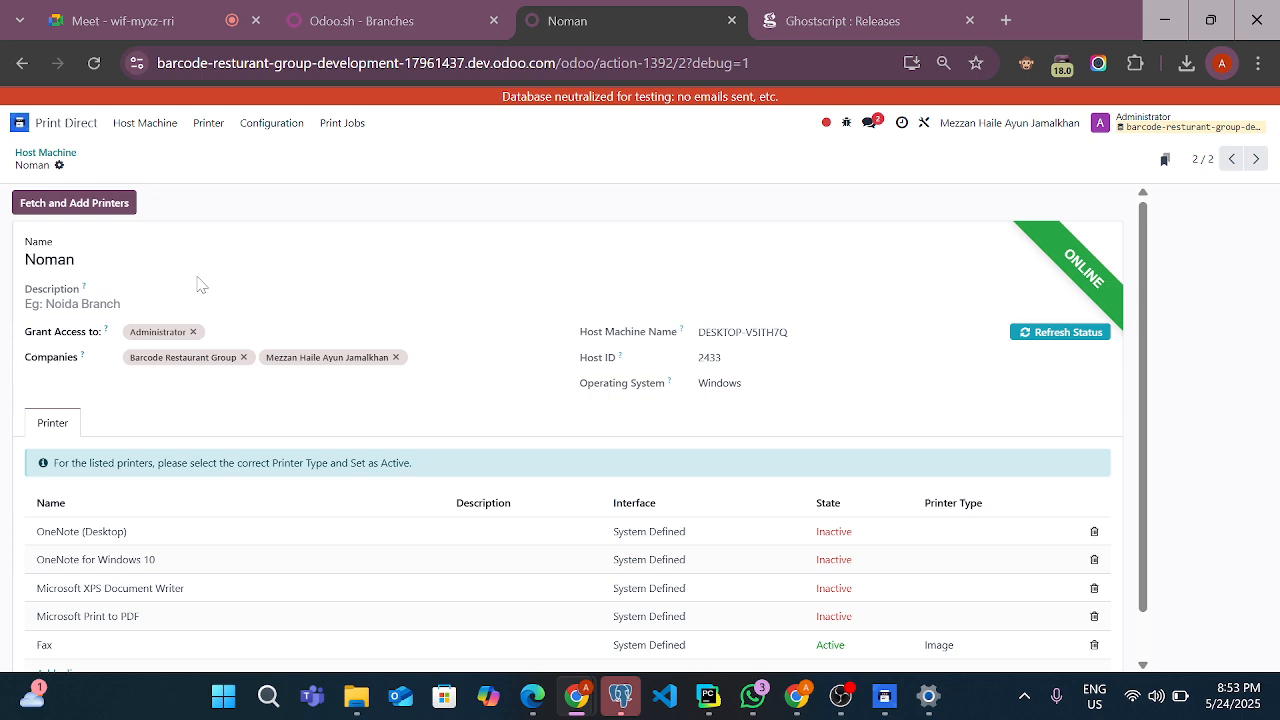
Review the host machine's printers, then list the active printers in Print Direct and open the Fax record
scroll(200, 285, "down", 1)
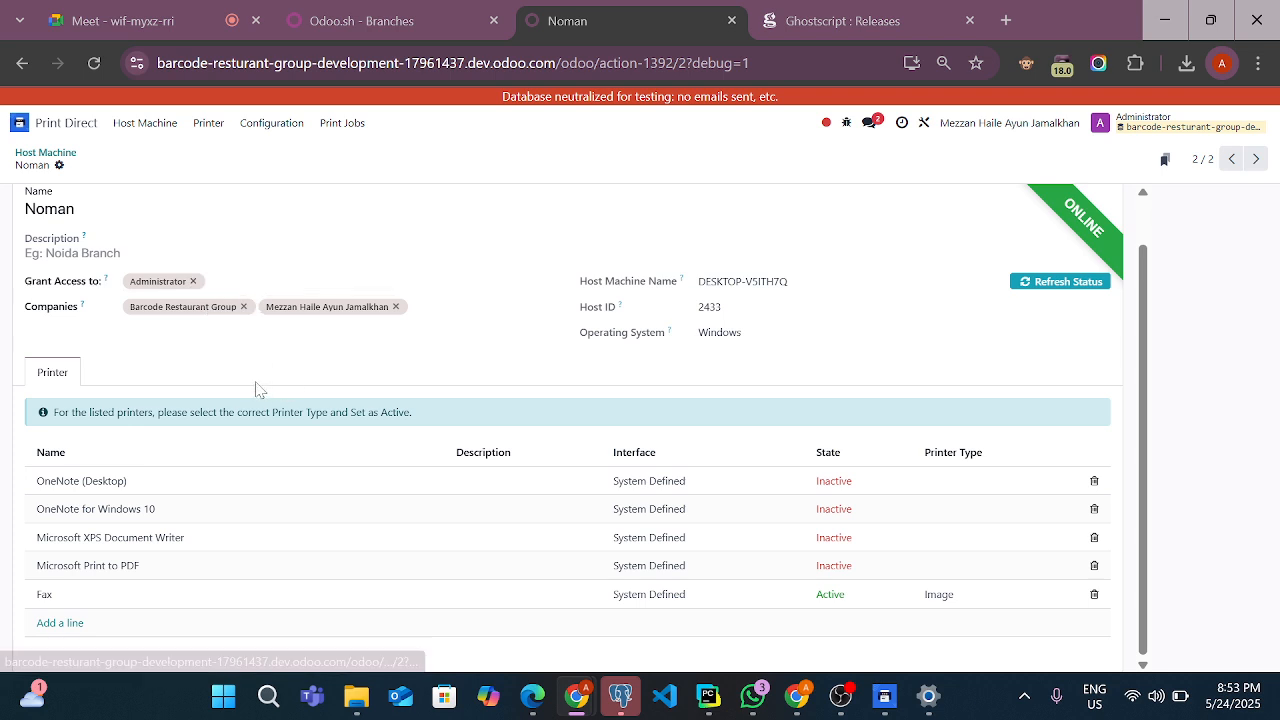
scroll(258, 390, "up", 1)
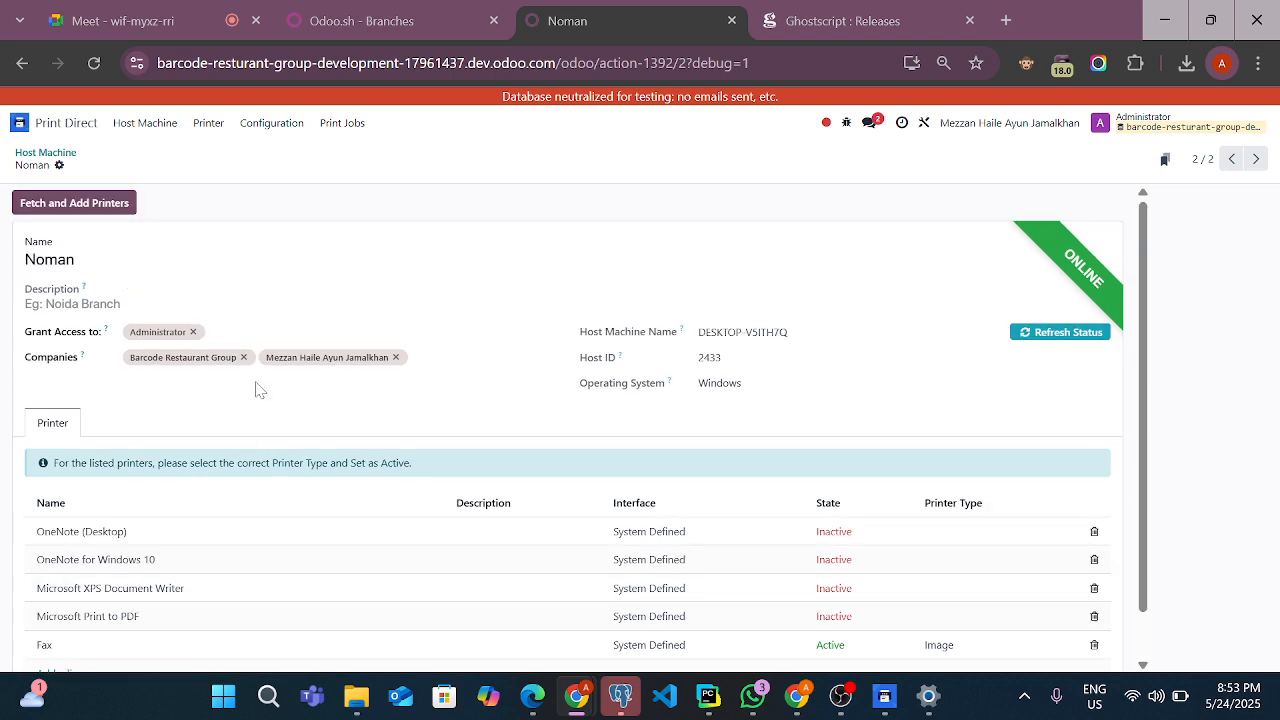
scroll(258, 390, "down", 1)
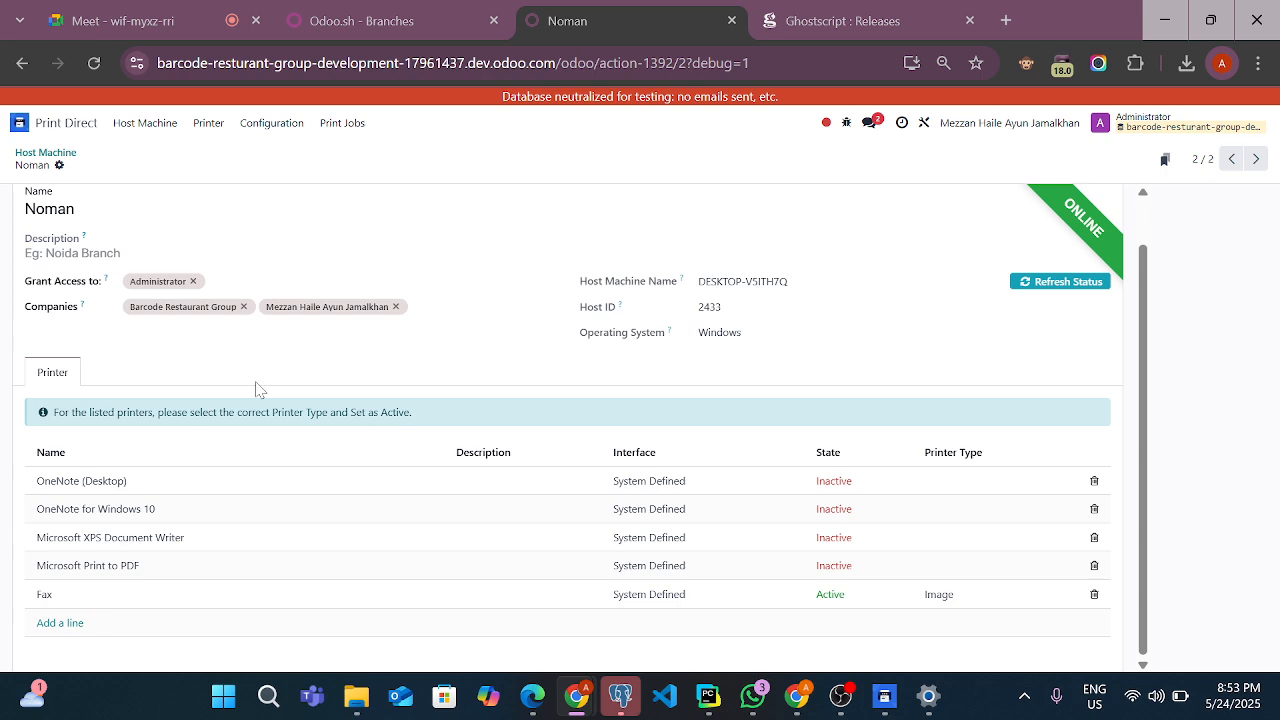
scroll(258, 390, "up", 1)
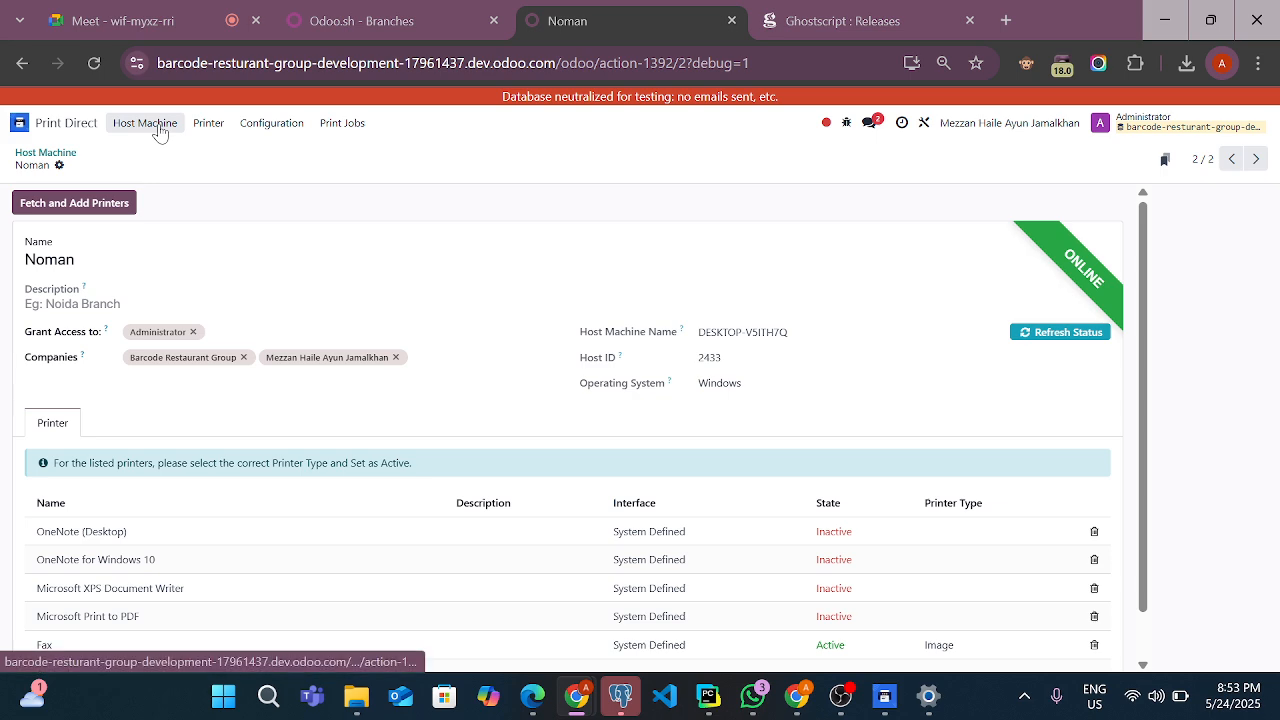
left_click(205, 125)
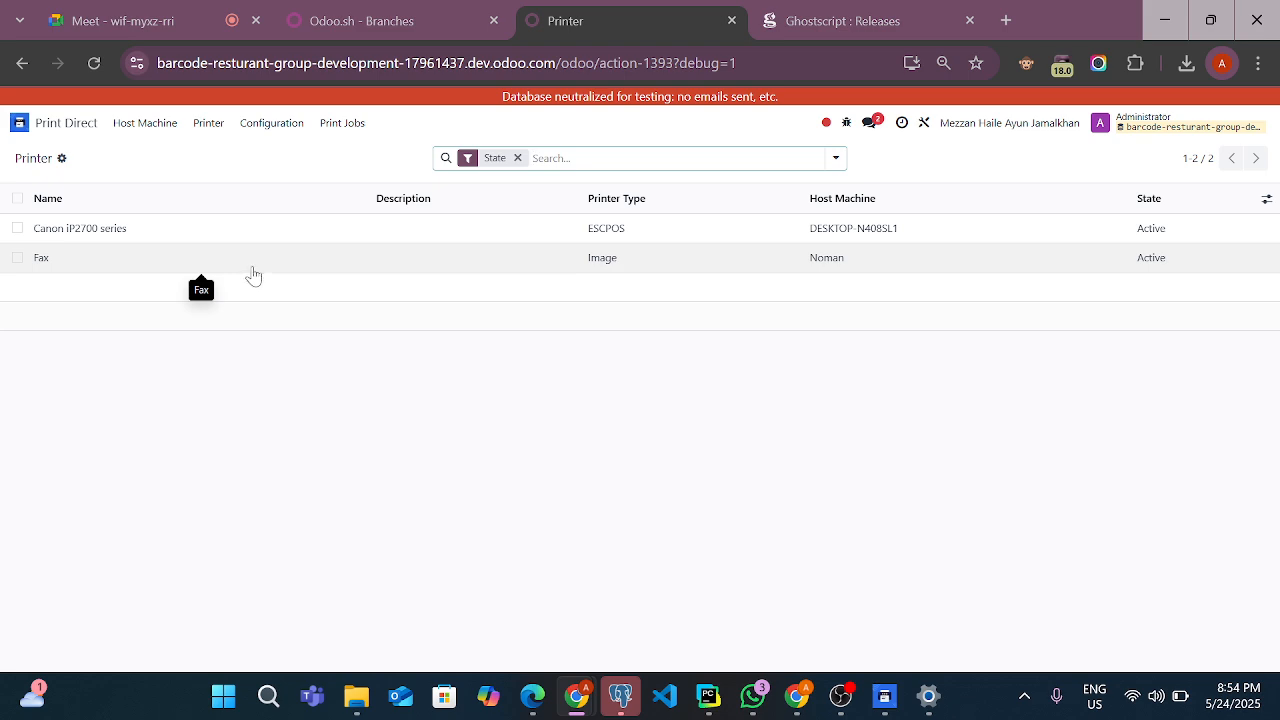
left_click(253, 275)
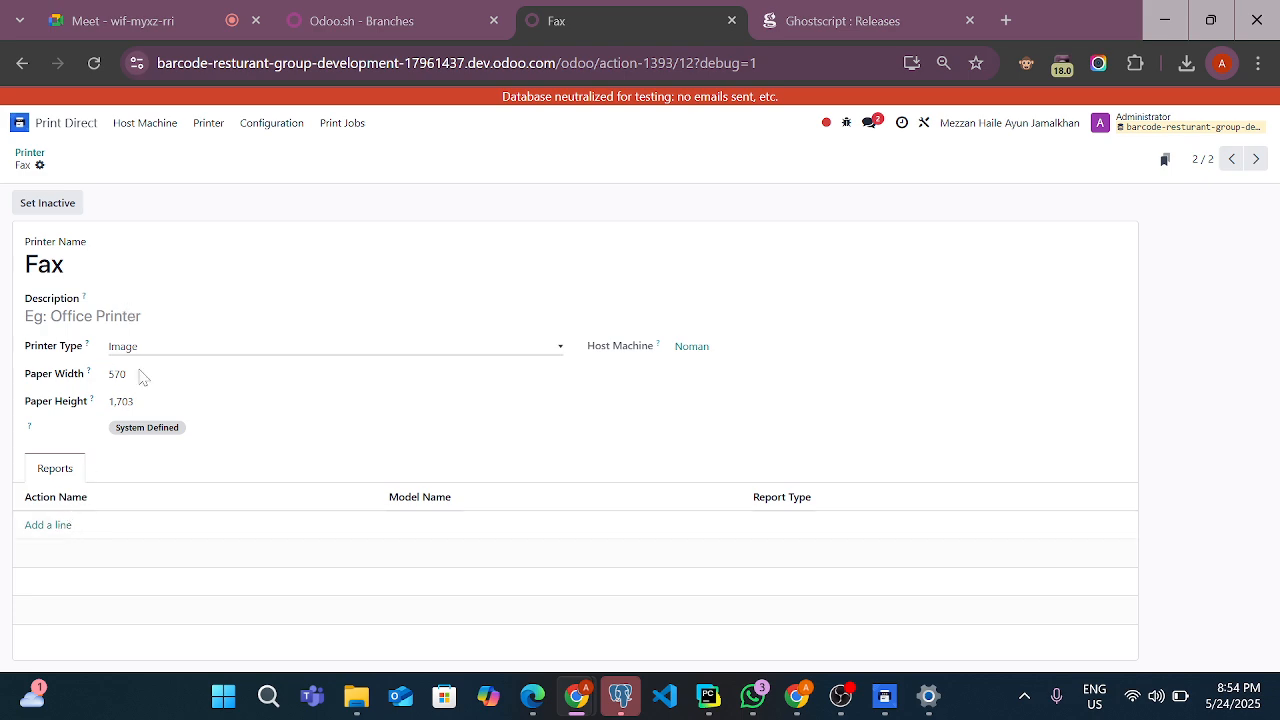
left_click(20, 122)
scroll(508, 400, "down", 3)
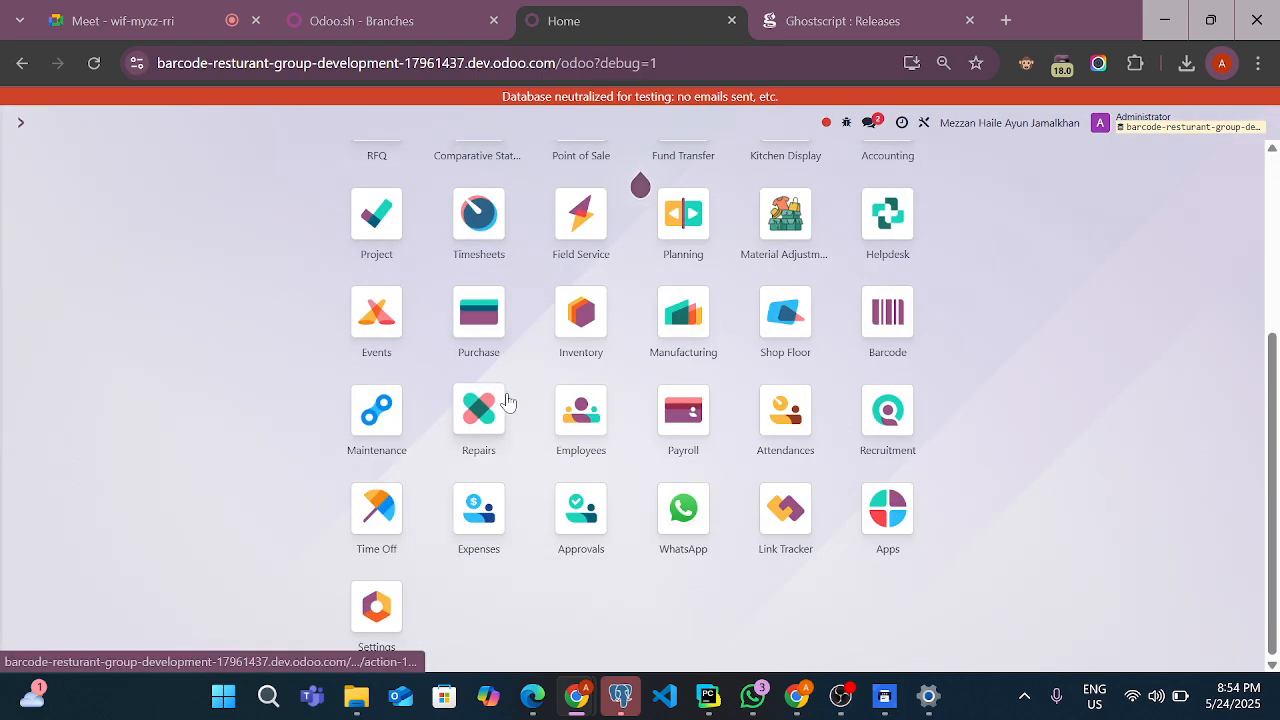
scroll(503, 405, "up", 2)
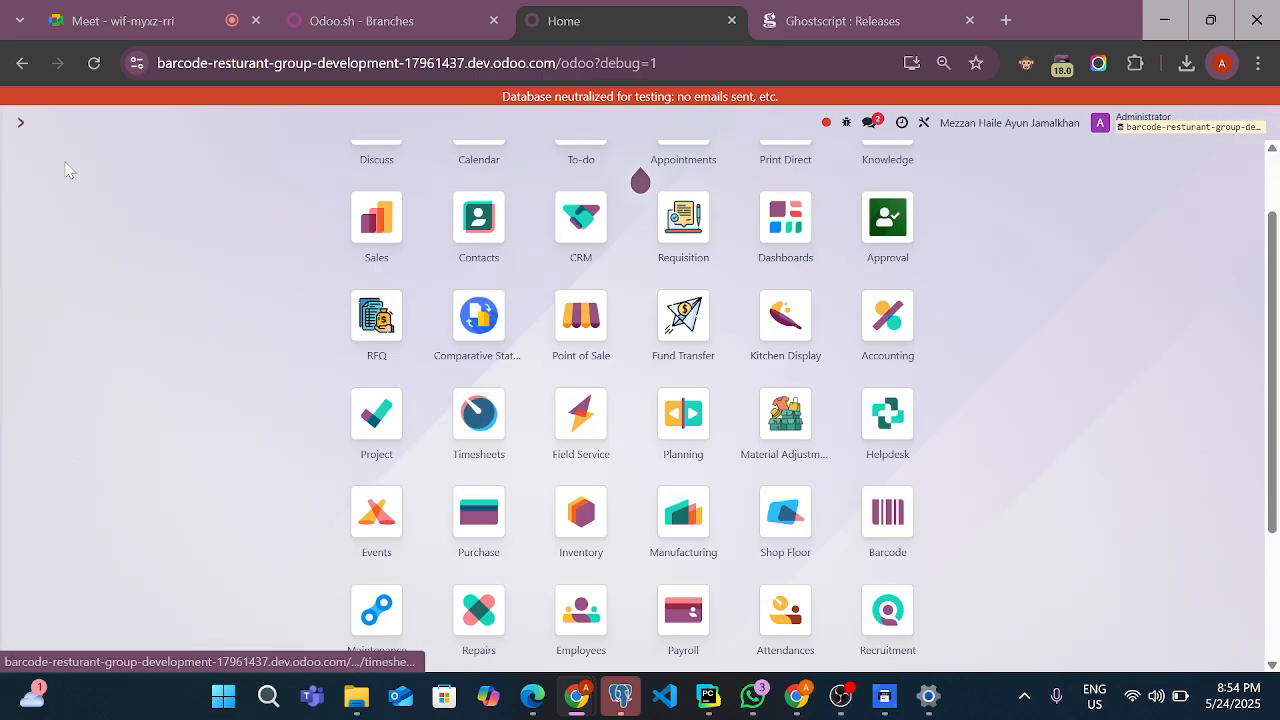
left_click(20, 122)
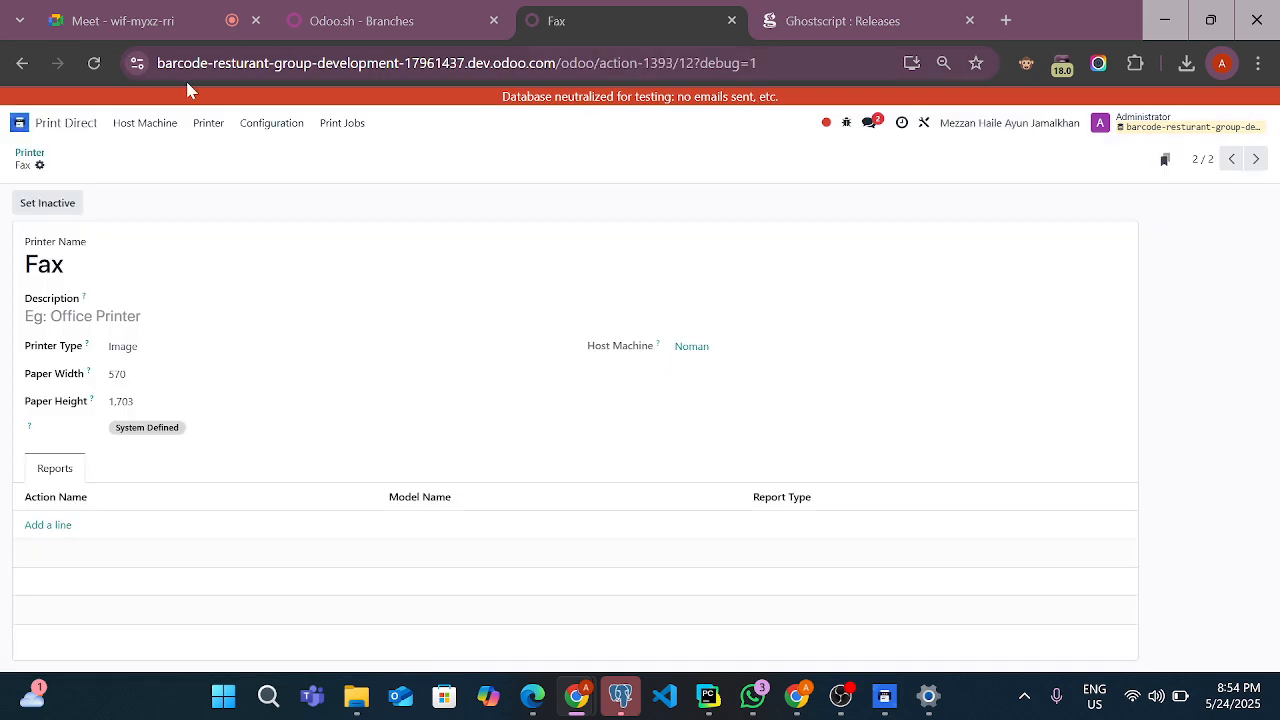
left_click(205, 63)
right_click(205, 63)
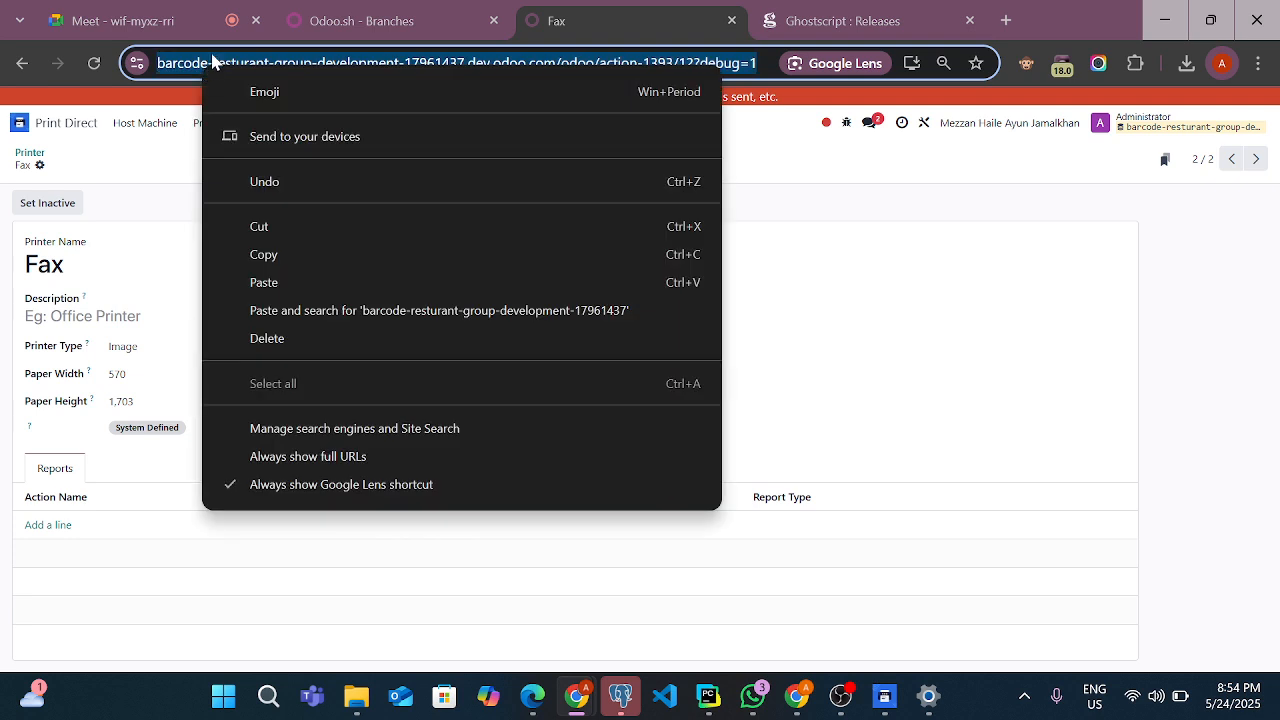
Duplicate the browser tab showing the Fax printer and dismiss the Missing Record dialog in the copy
left_click(557, 12)
right_click(557, 12)
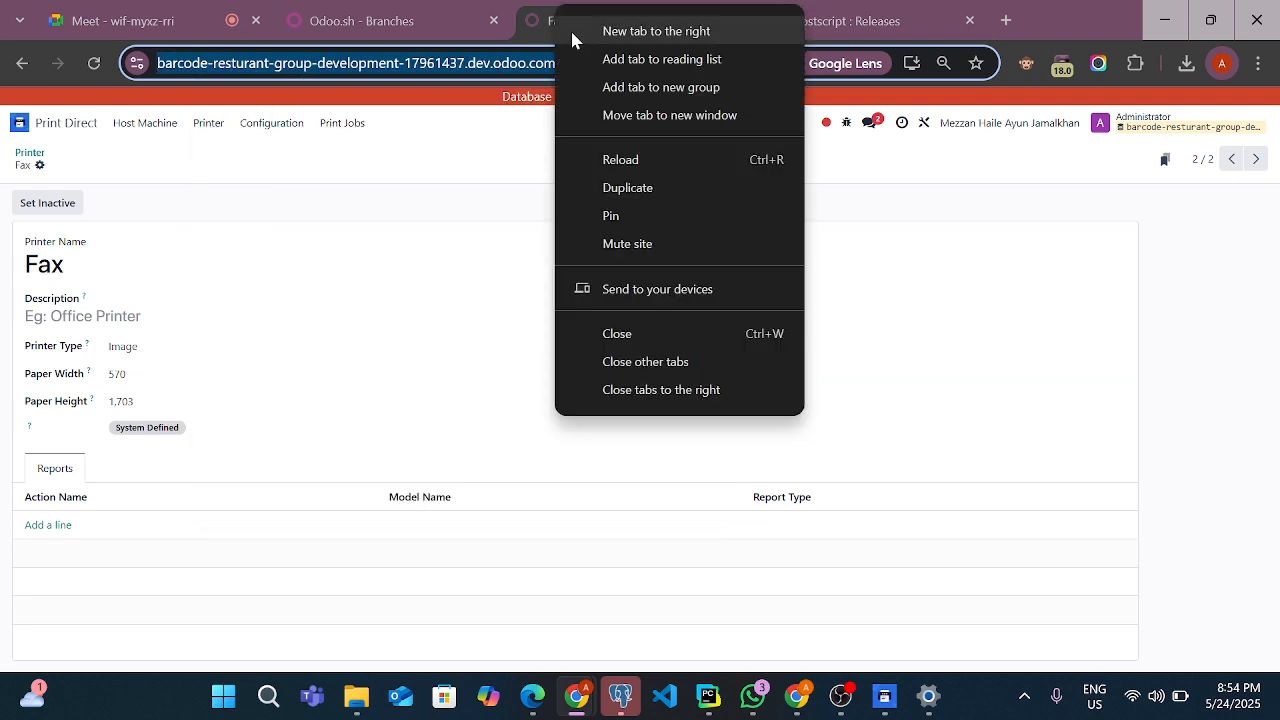
left_click(630, 188)
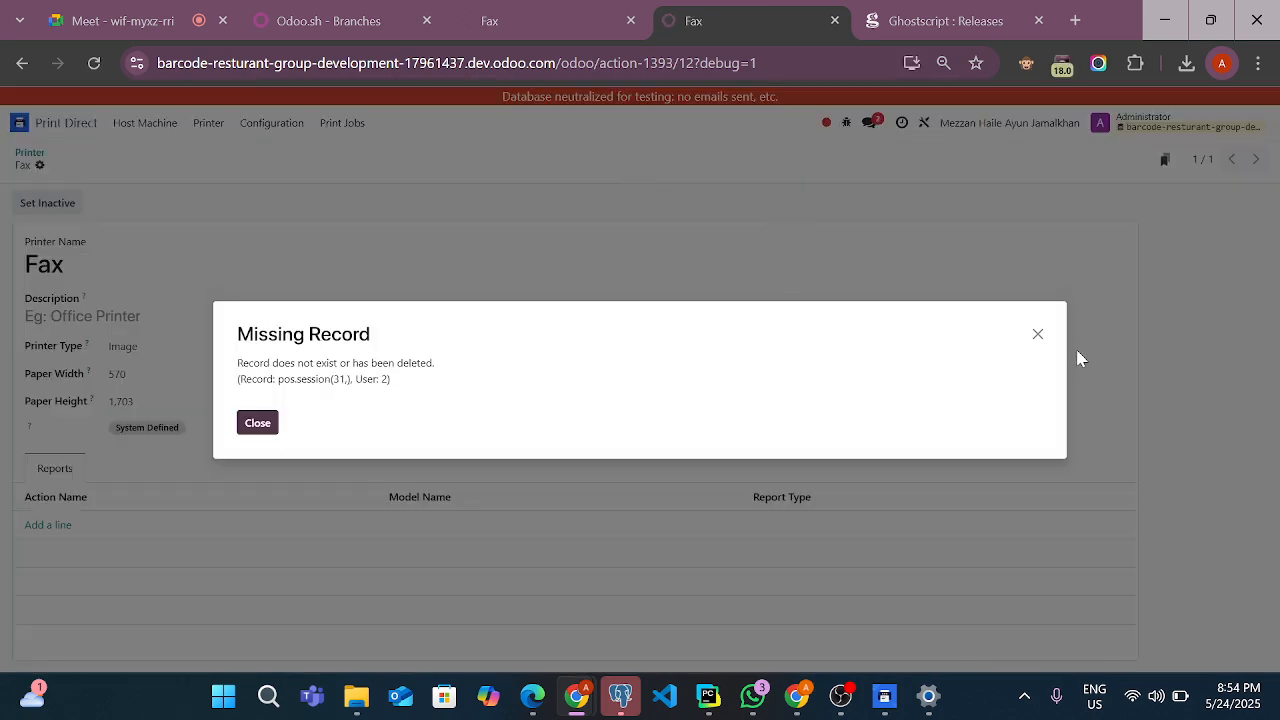
left_click(1040, 336)
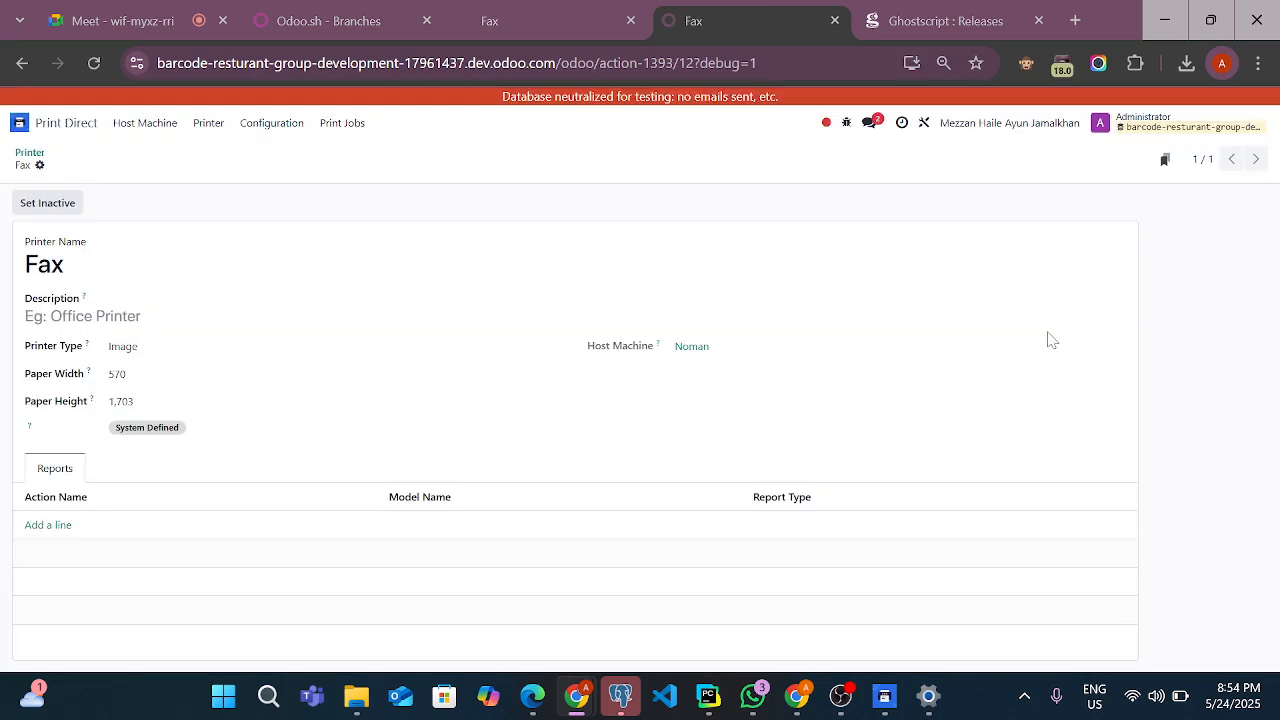
Open Point of Sale in the duplicated tab and continue selling in the Mezzan Haile Ayun jamalkhan shop
left_click(18, 124)
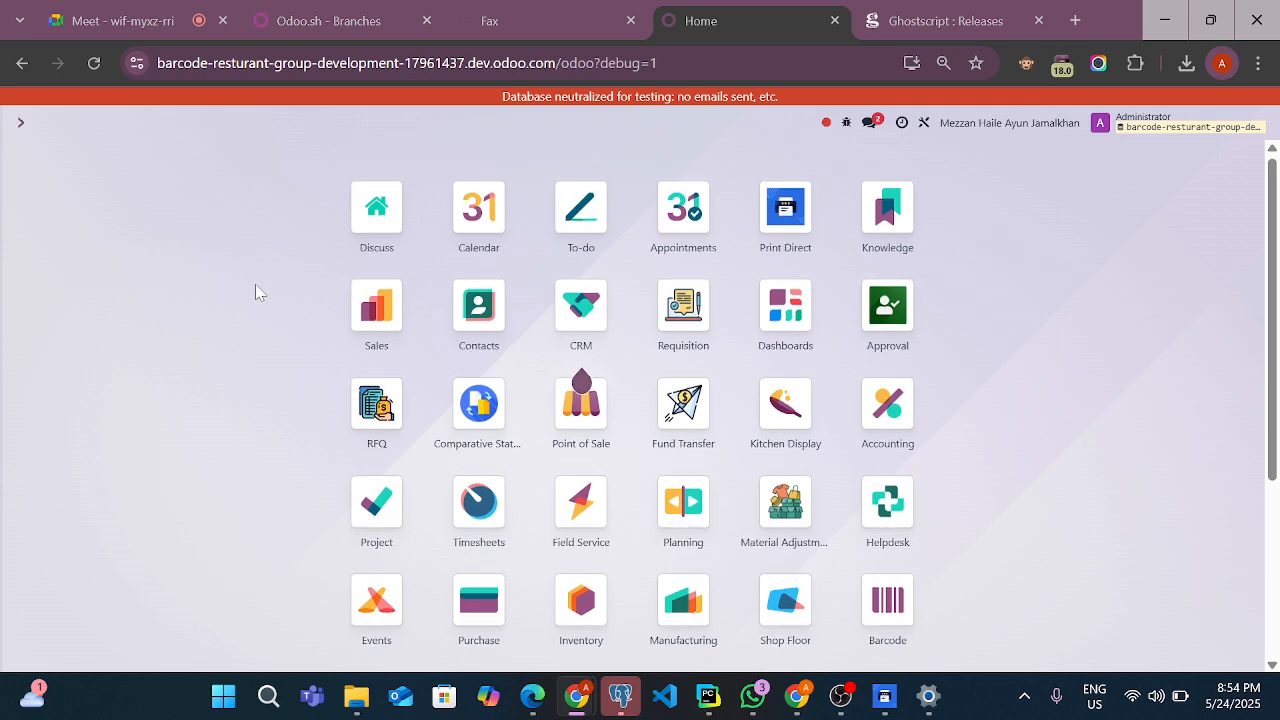
scroll(255, 288, "down", 1)
left_click(597, 334)
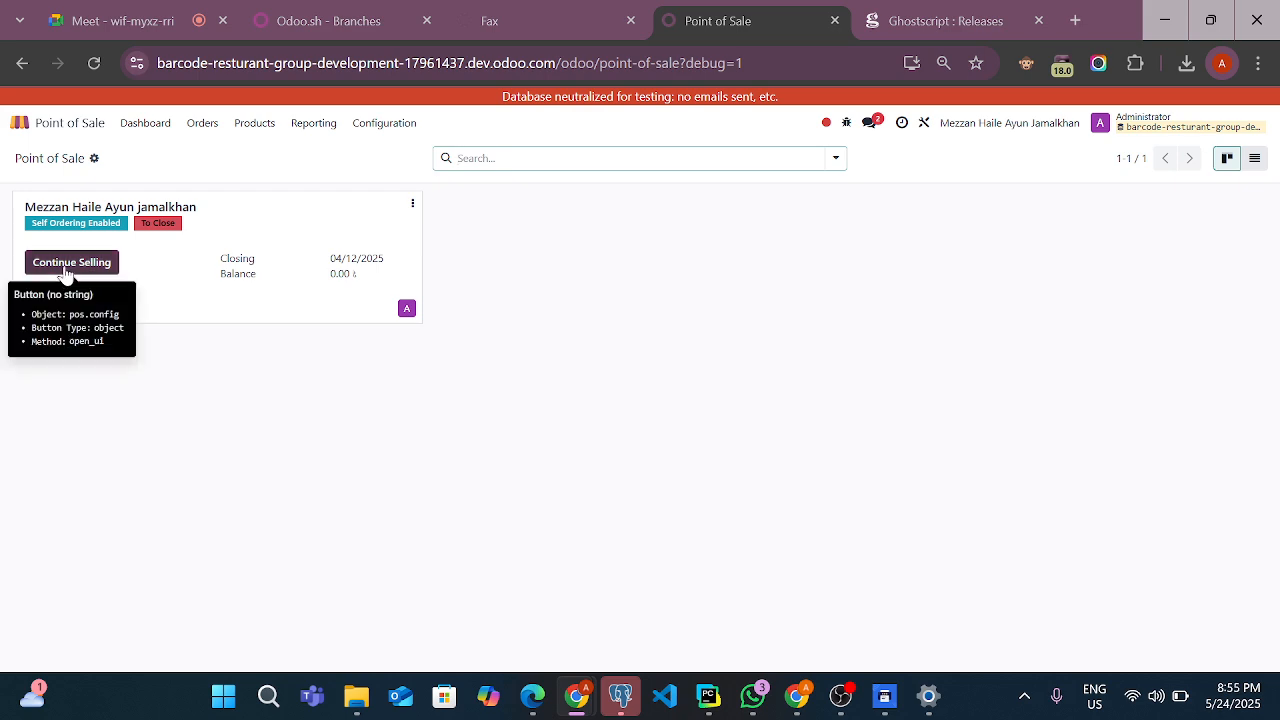
left_click(66, 263)
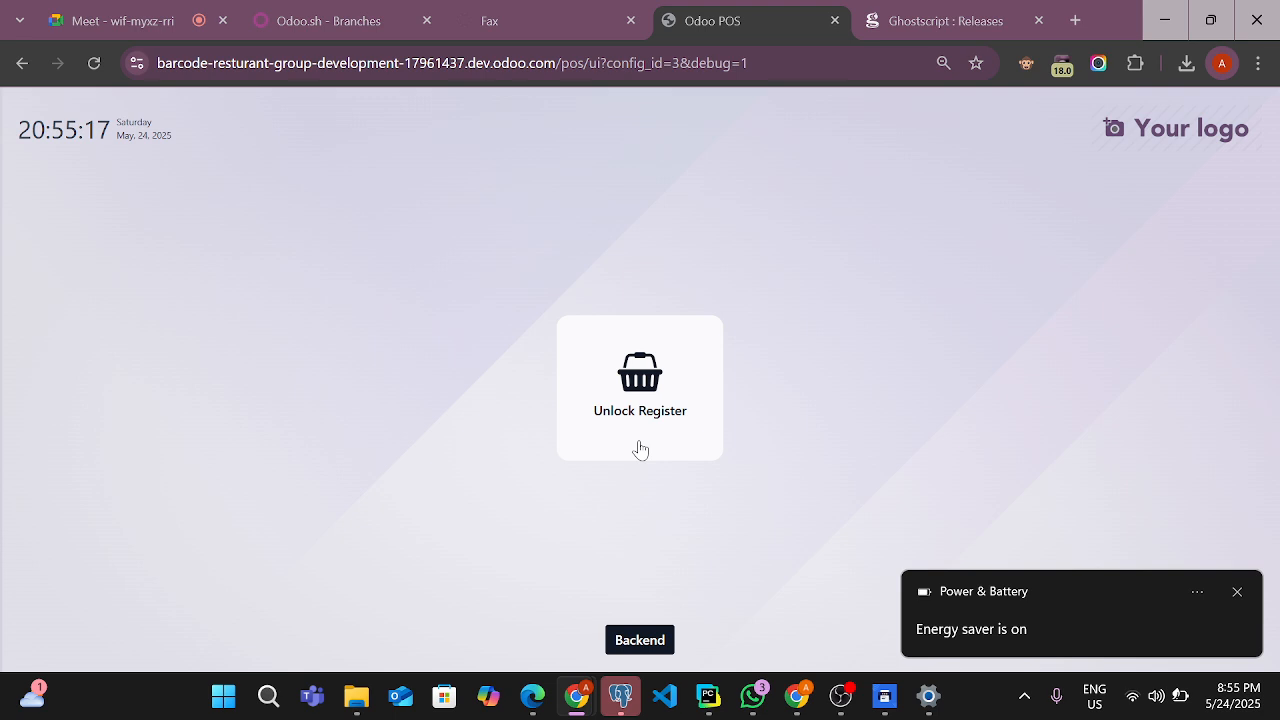
Start unlocking the POS register and look through the cashier selection without choosing a cashier
right_click(630, 453)
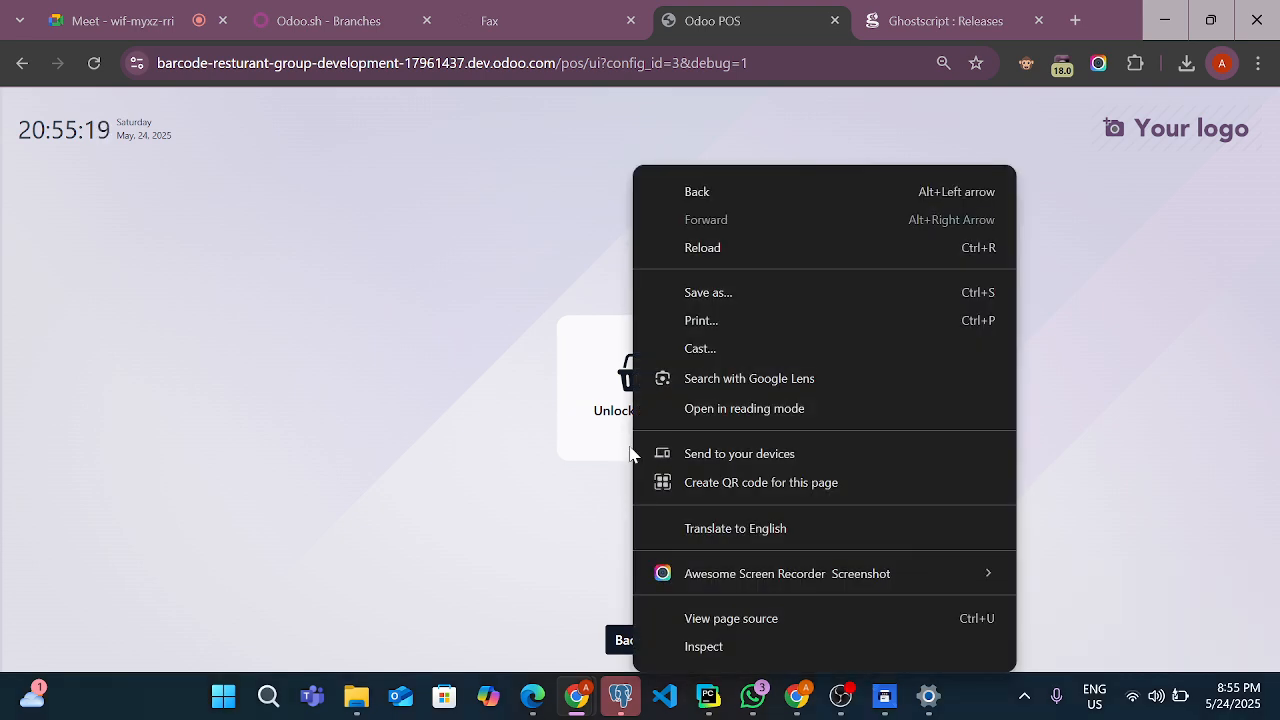
left_click(582, 425)
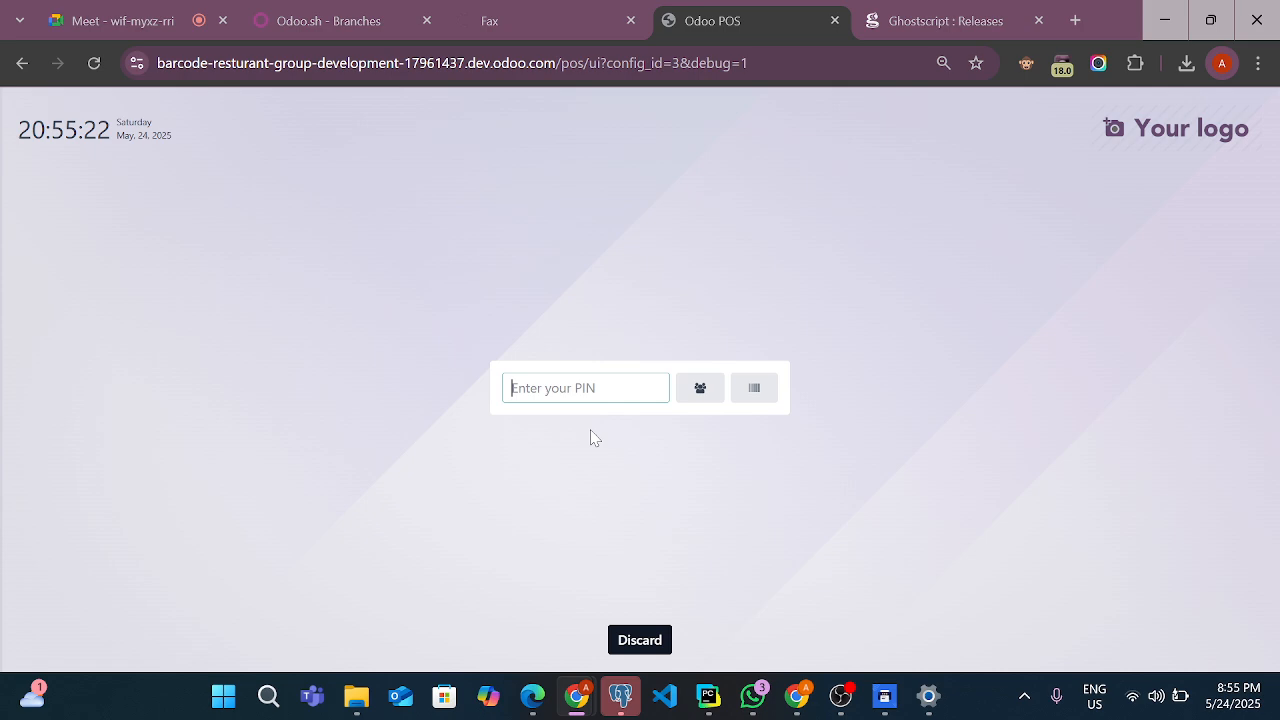
left_click(697, 396)
left_click(991, 276)
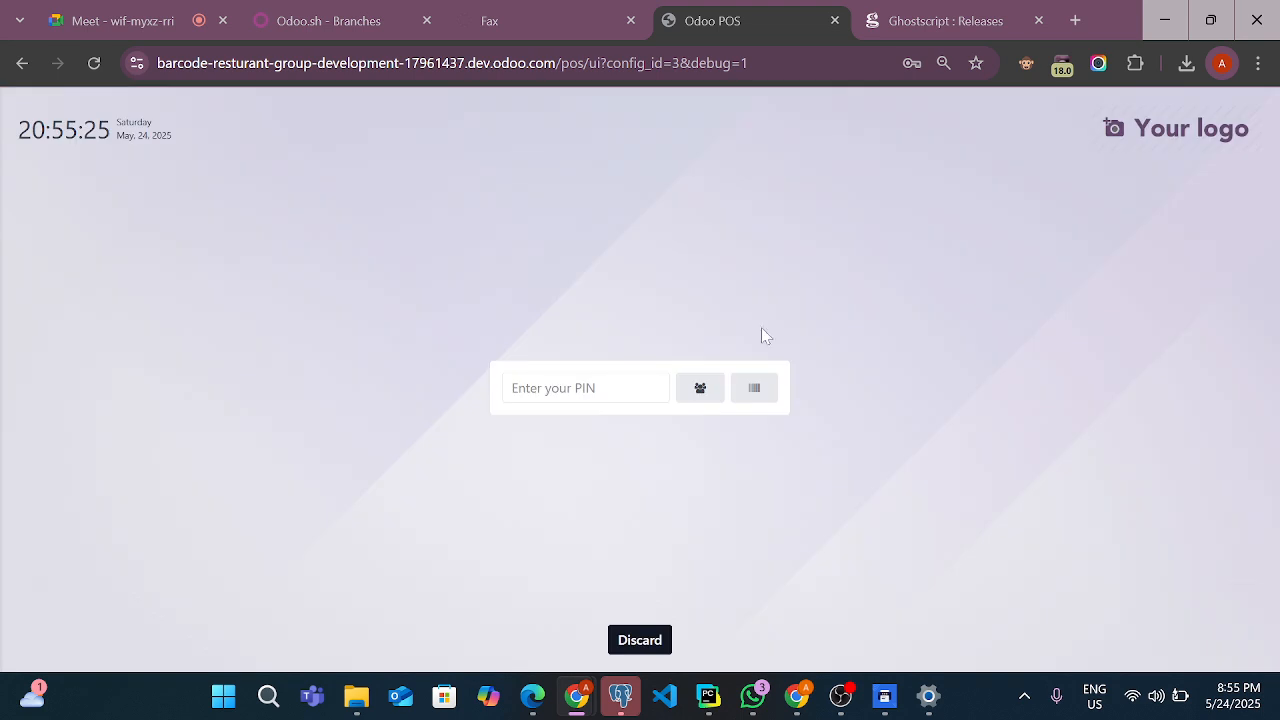
Unlock the register as the Admin cashier by entering the cashier PIN, and decline the browser's saved-password prompts
left_click(585, 388)
type("••")
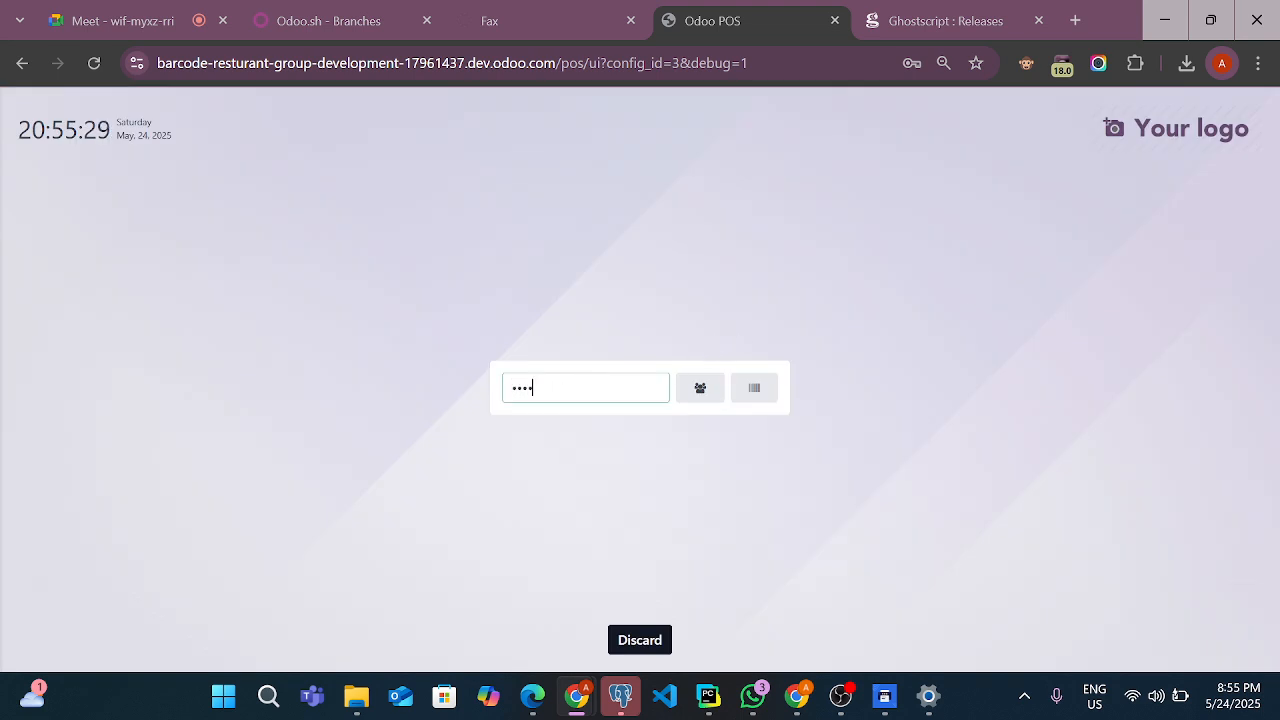
left_click(700, 390)
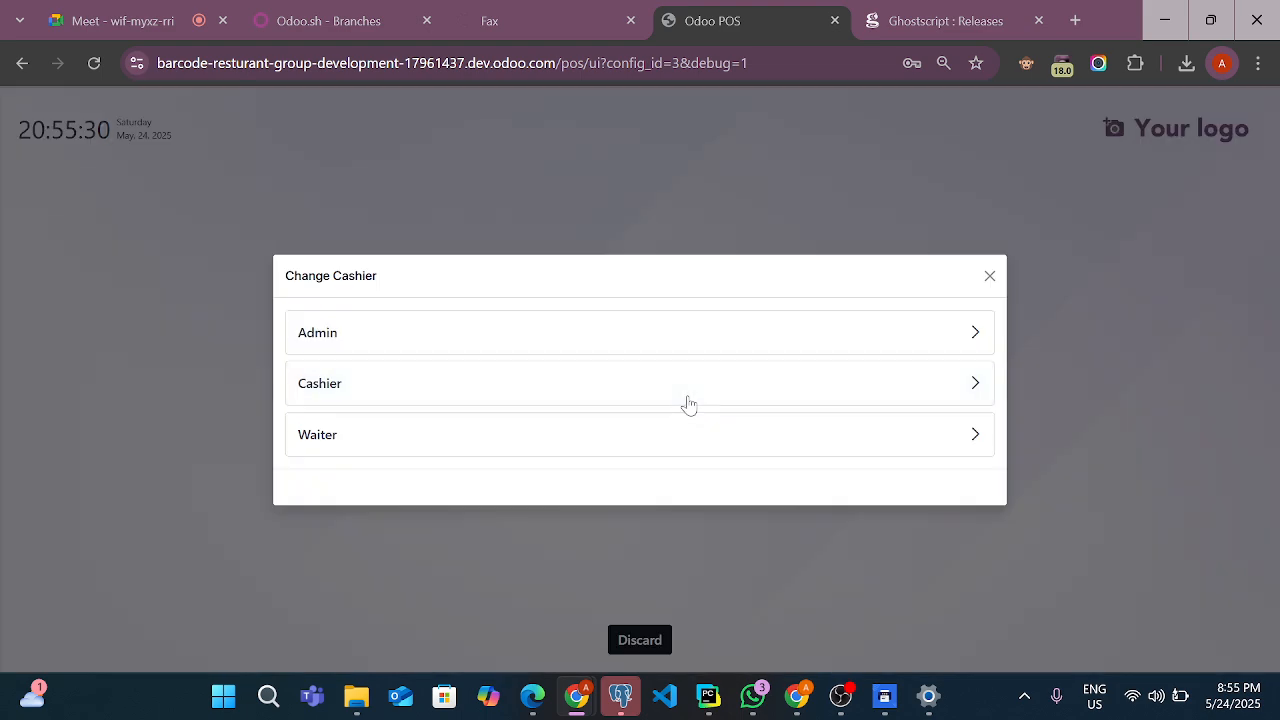
left_click(432, 340)
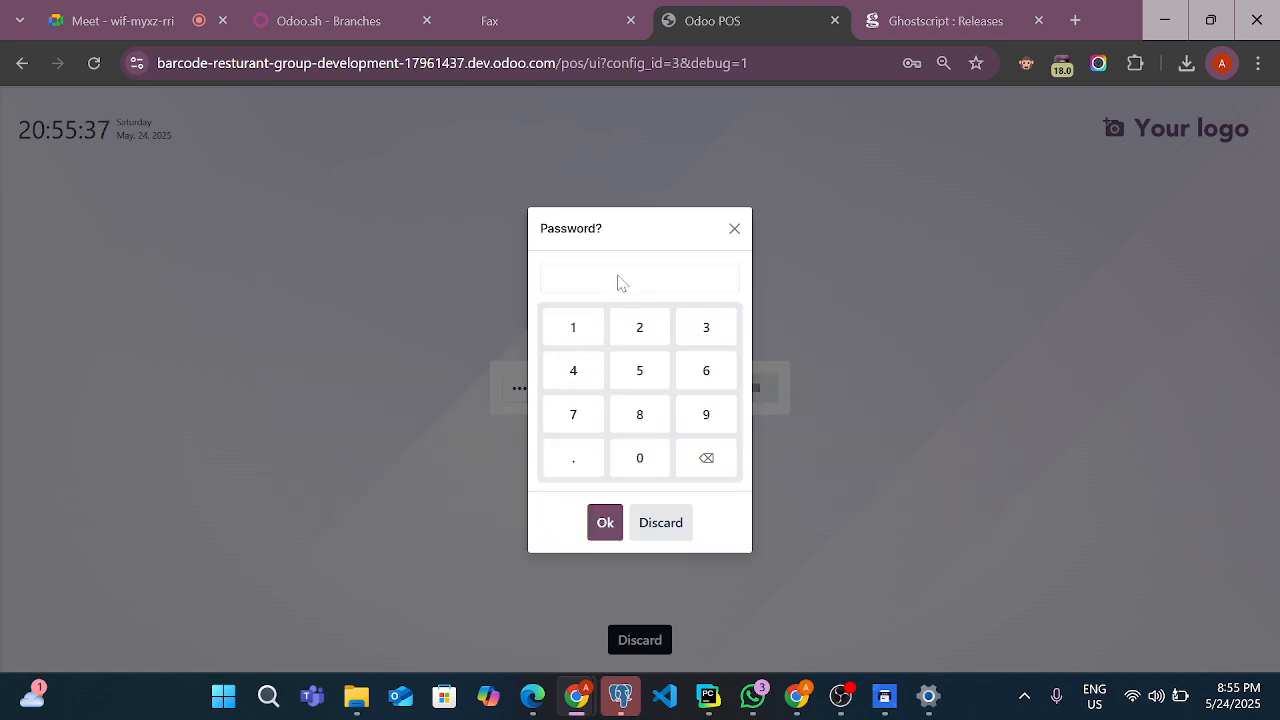
left_click(573, 331)
left_click(642, 333)
left_click(717, 340)
left_click(594, 385)
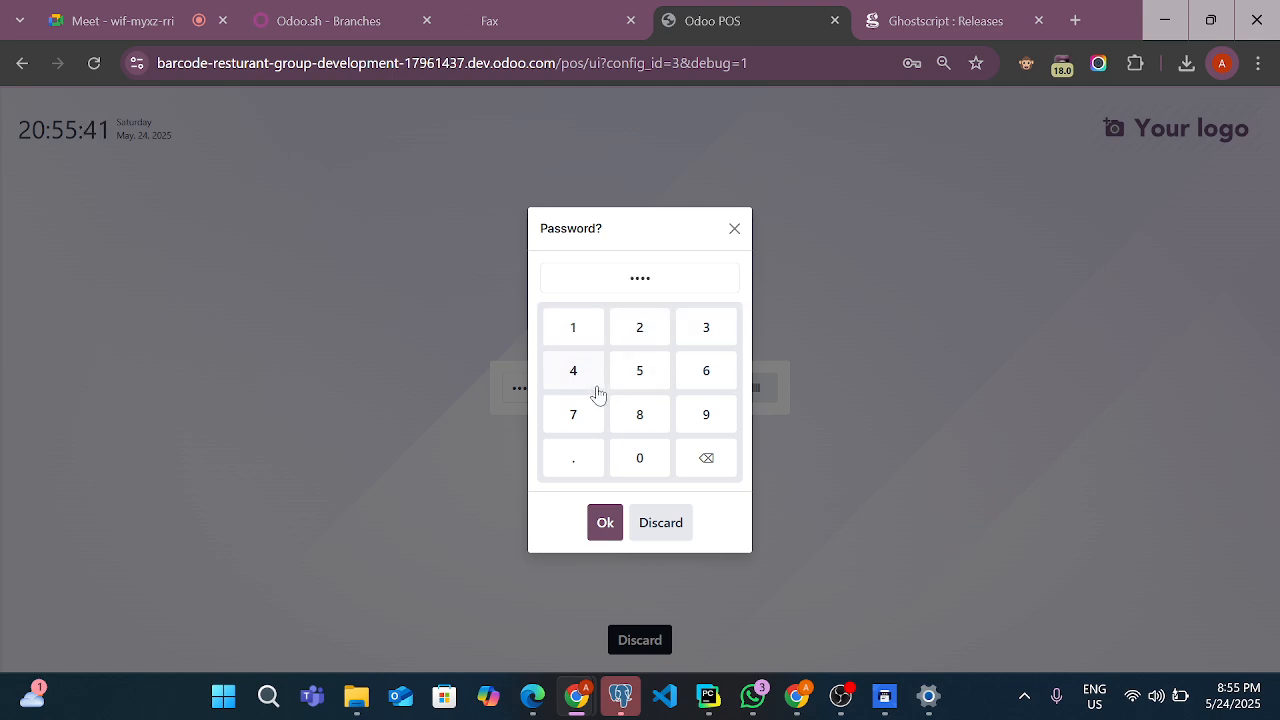
left_click(605, 523)
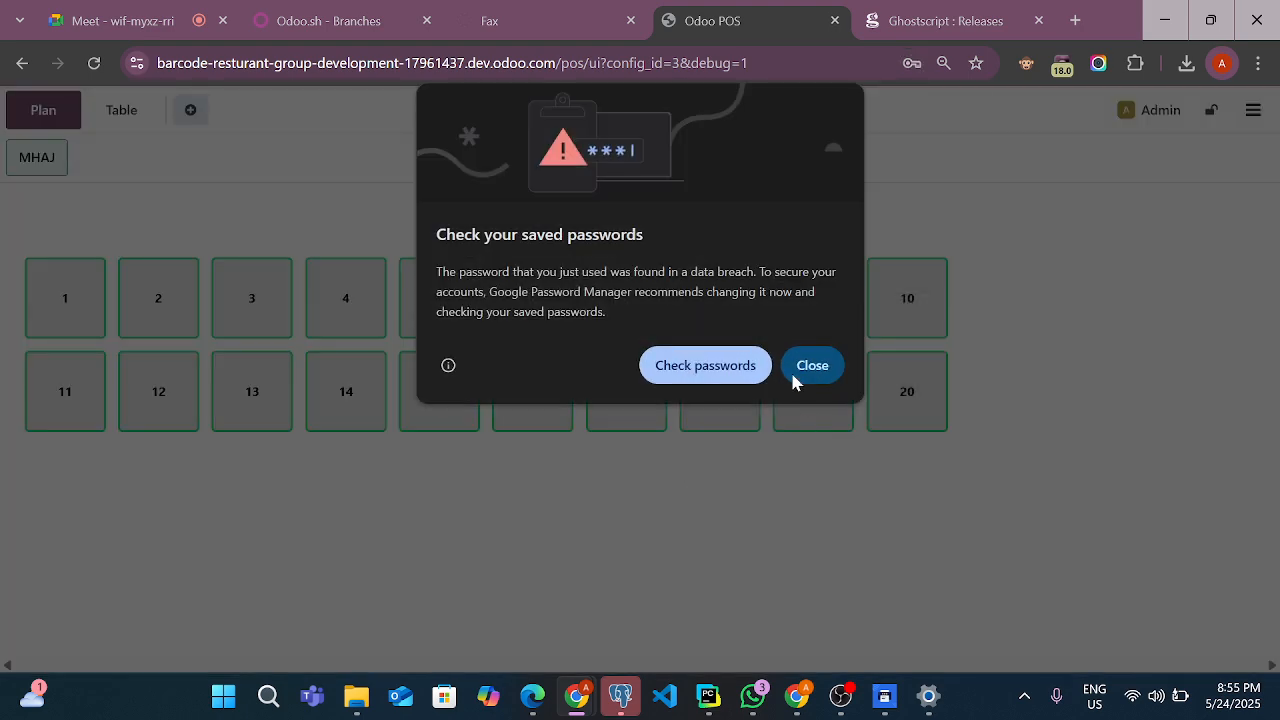
left_click(812, 366)
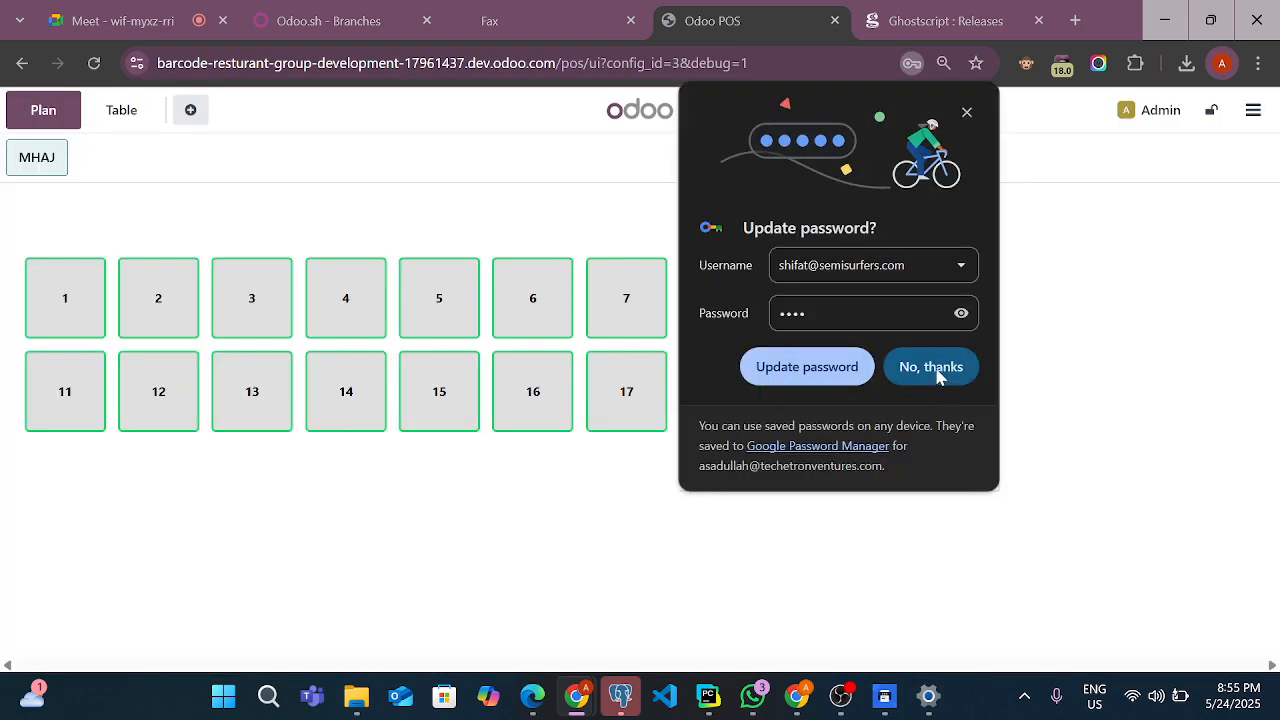
left_click(931, 367)
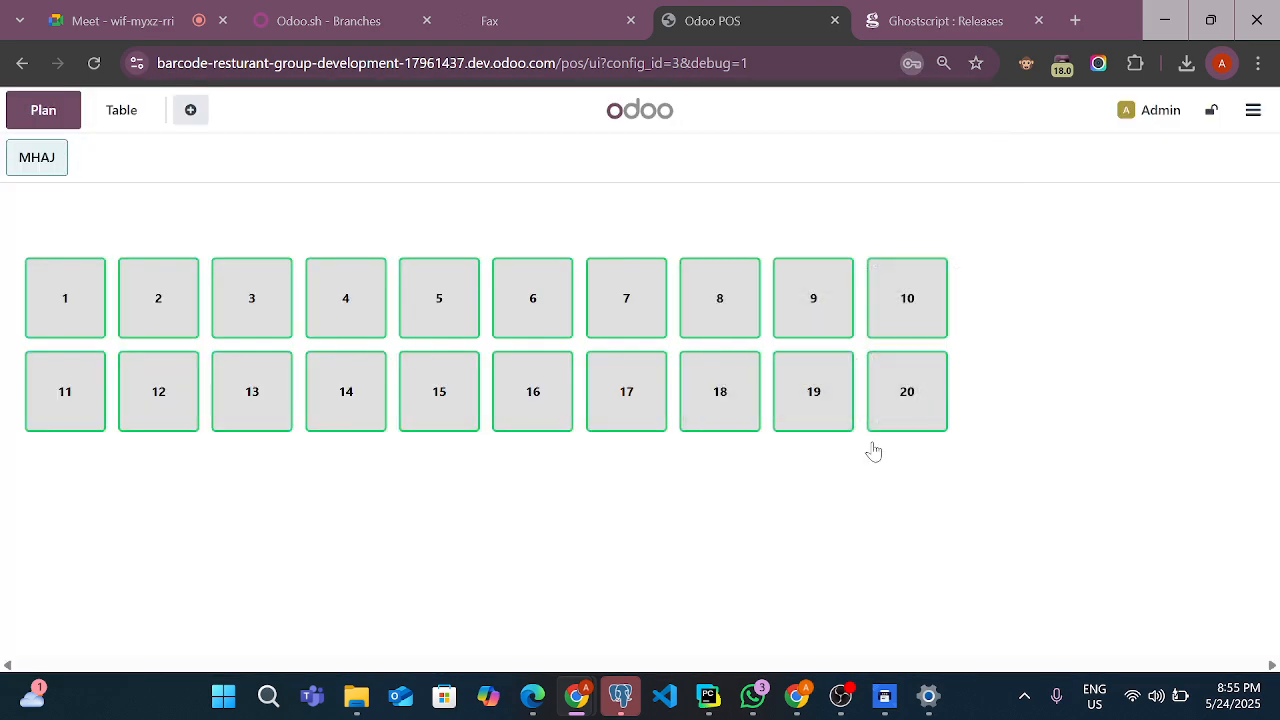
Close the POS register session from the floor plan, leaving the cash count and closing note as they are
left_click(1256, 112)
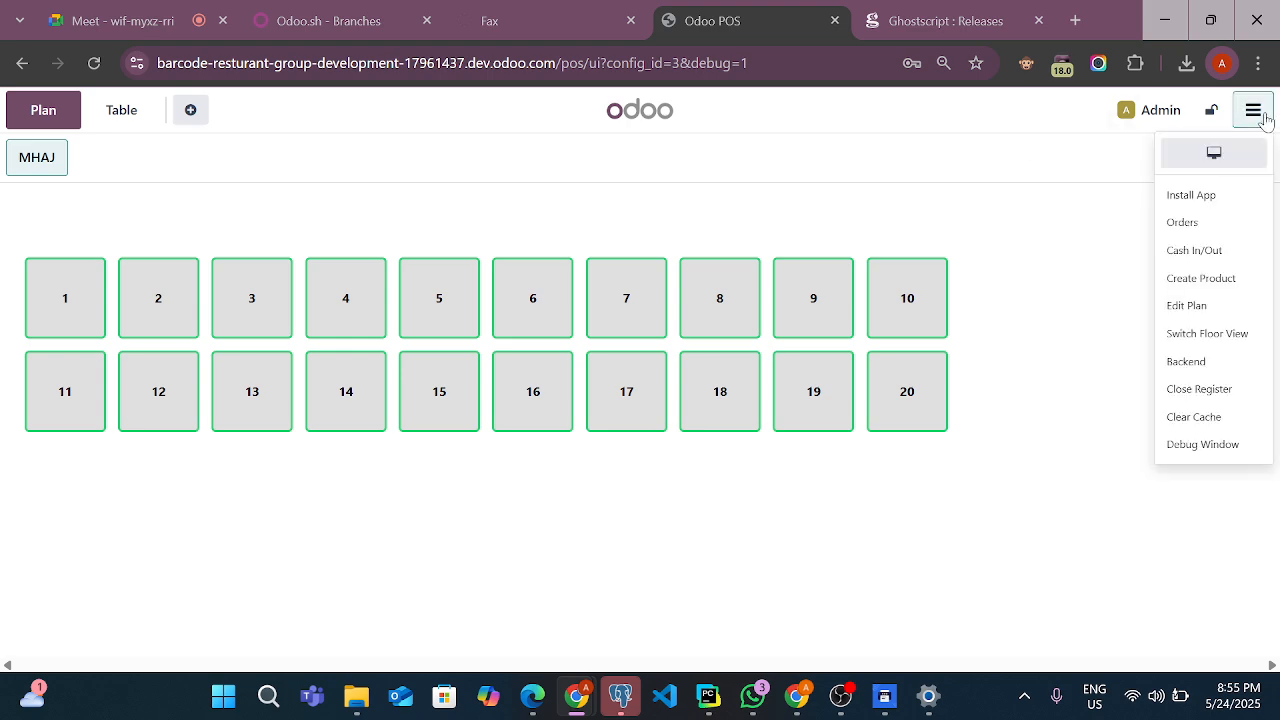
left_click(1220, 392)
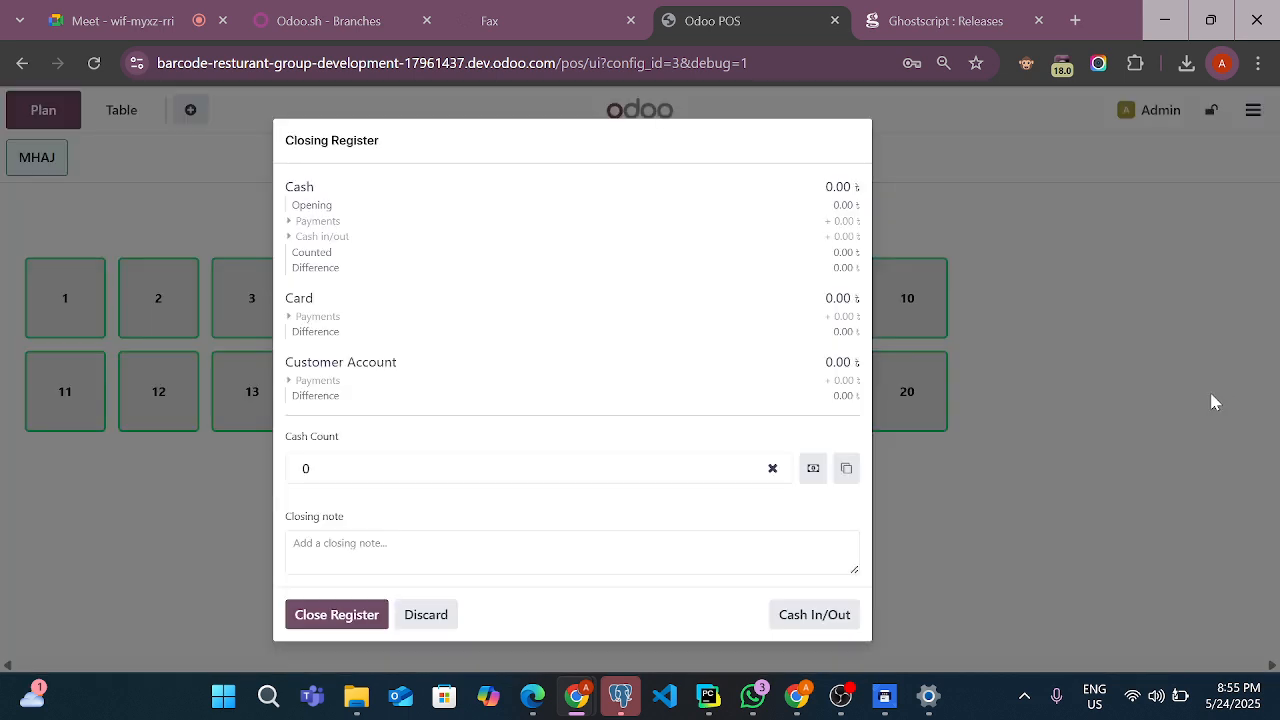
left_click(336, 614)
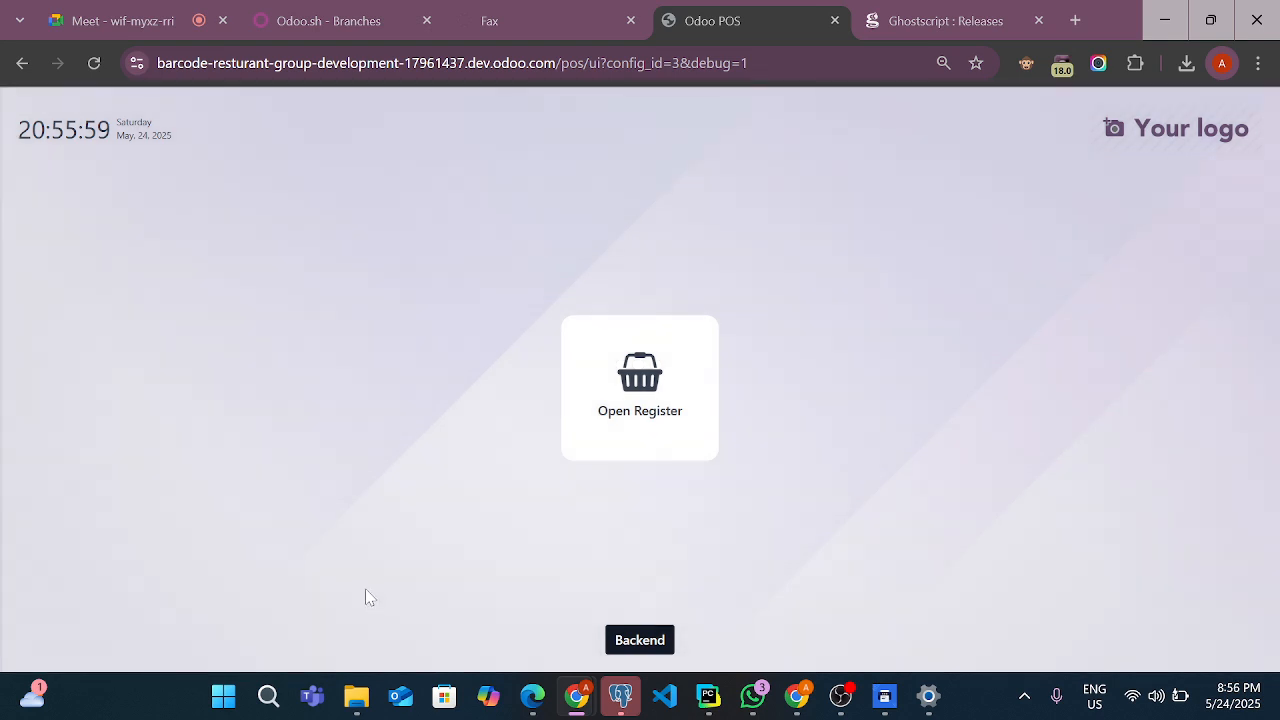
Return to the Odoo backend as Admin by entering the cashier PIN, and dismiss the Missing Record dialog
left_click(645, 642)
left_click(401, 360)
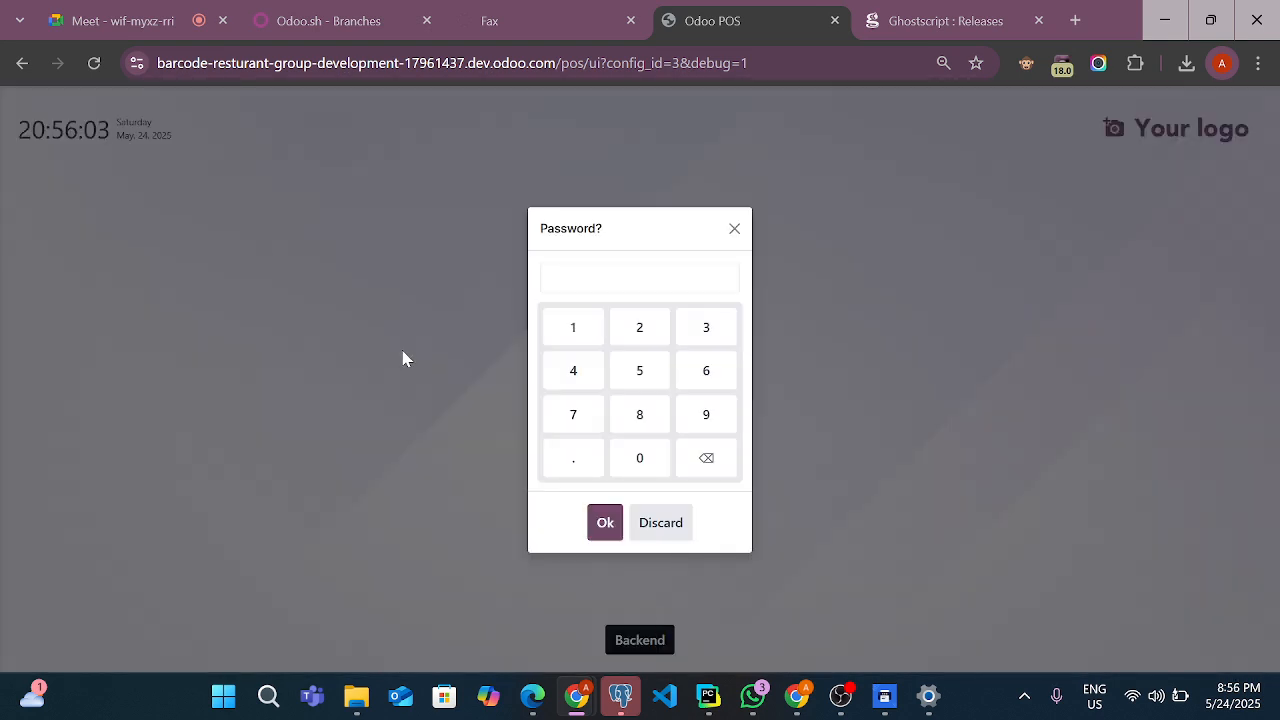
left_click(592, 330)
left_click(640, 328)
left_click(700, 330)
left_click(555, 368)
left_click(605, 522)
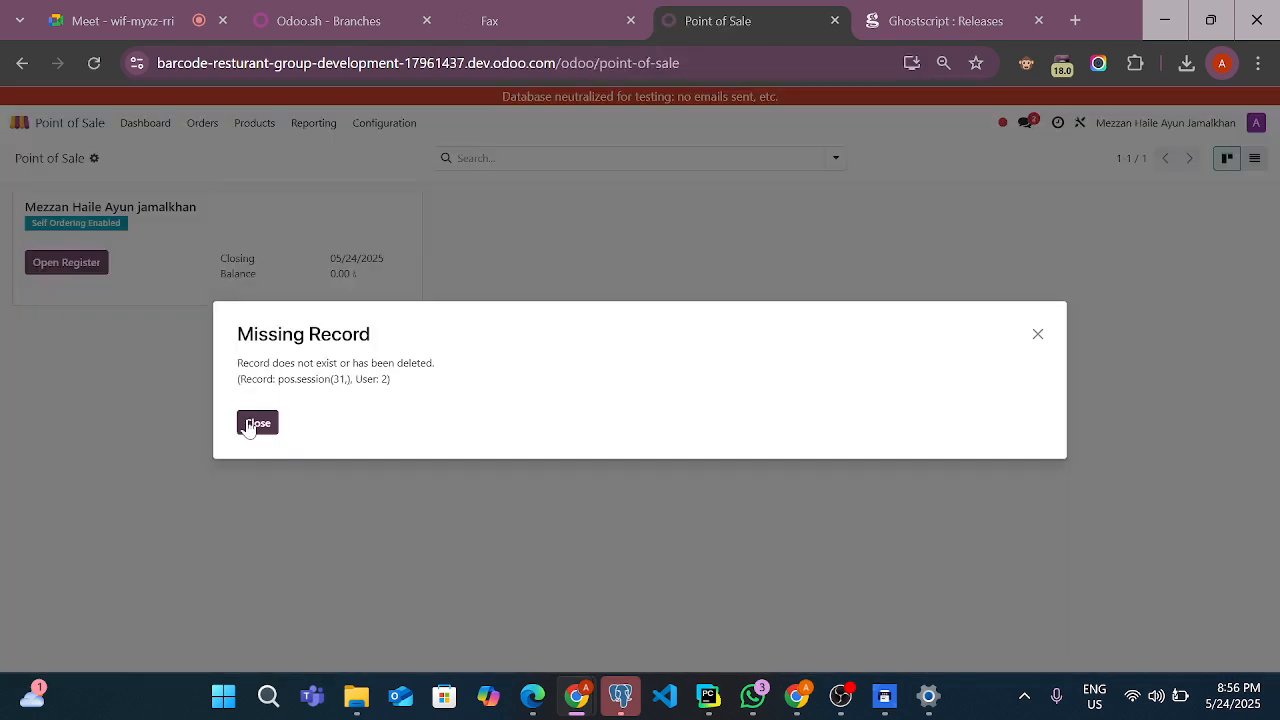
left_click(257, 423)
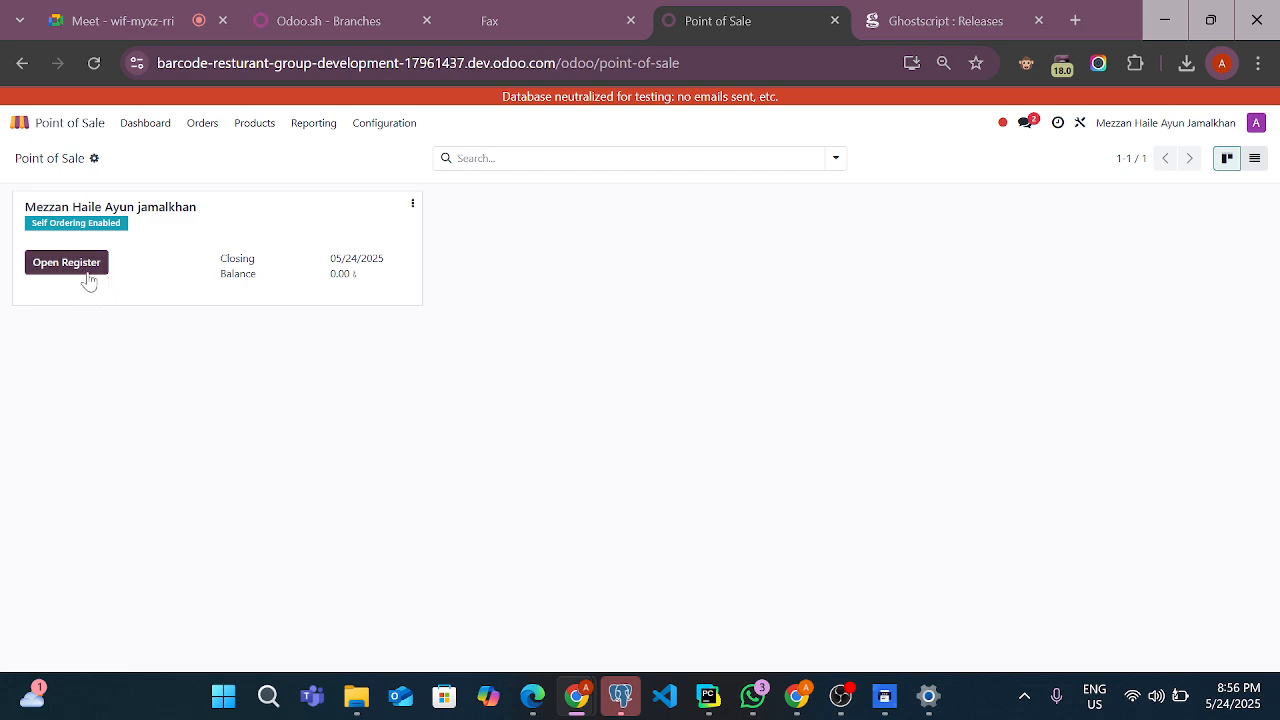
Open the Point of Sale configuration settings, passing through the list of points of sale
left_click(406, 128)
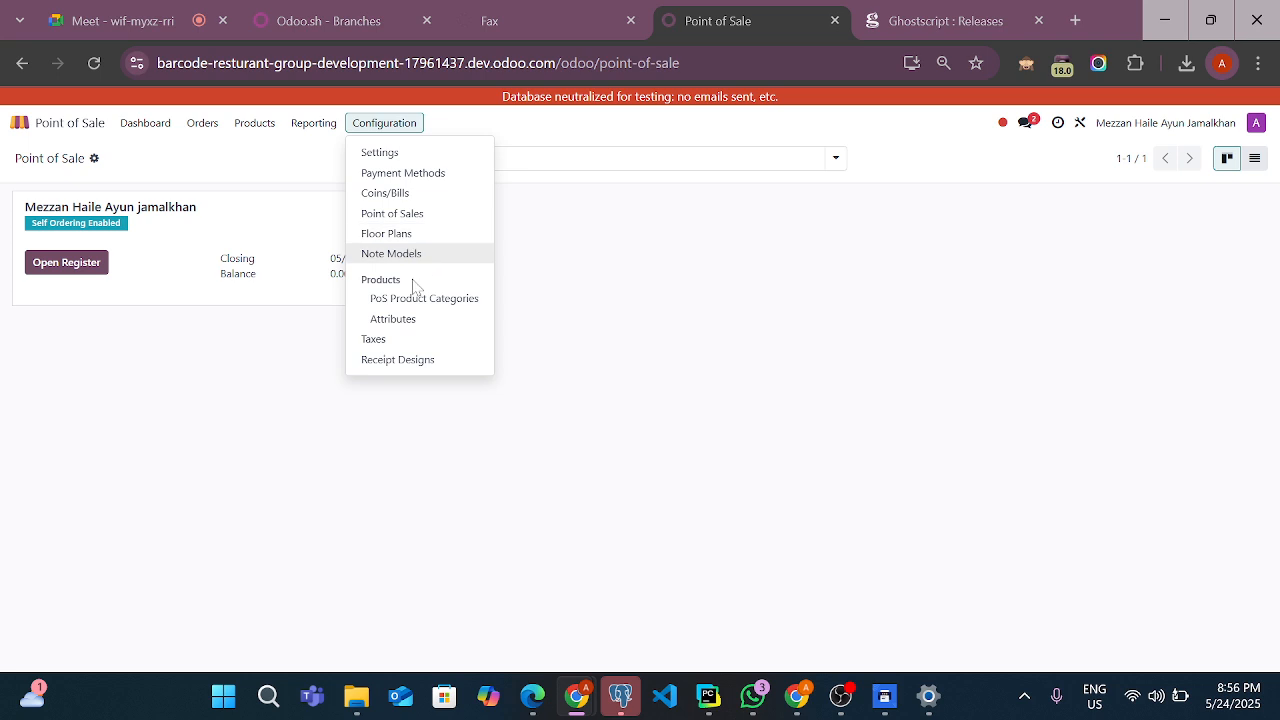
left_click(459, 220)
left_click(390, 128)
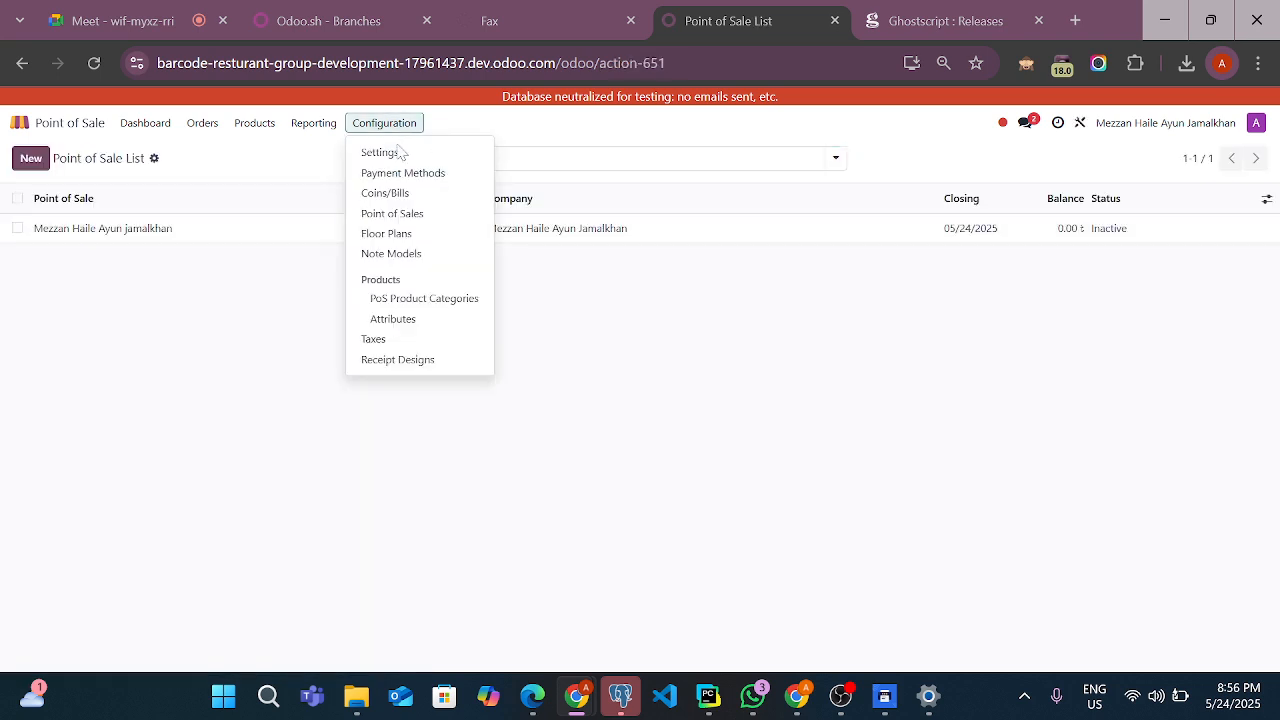
left_click(381, 152)
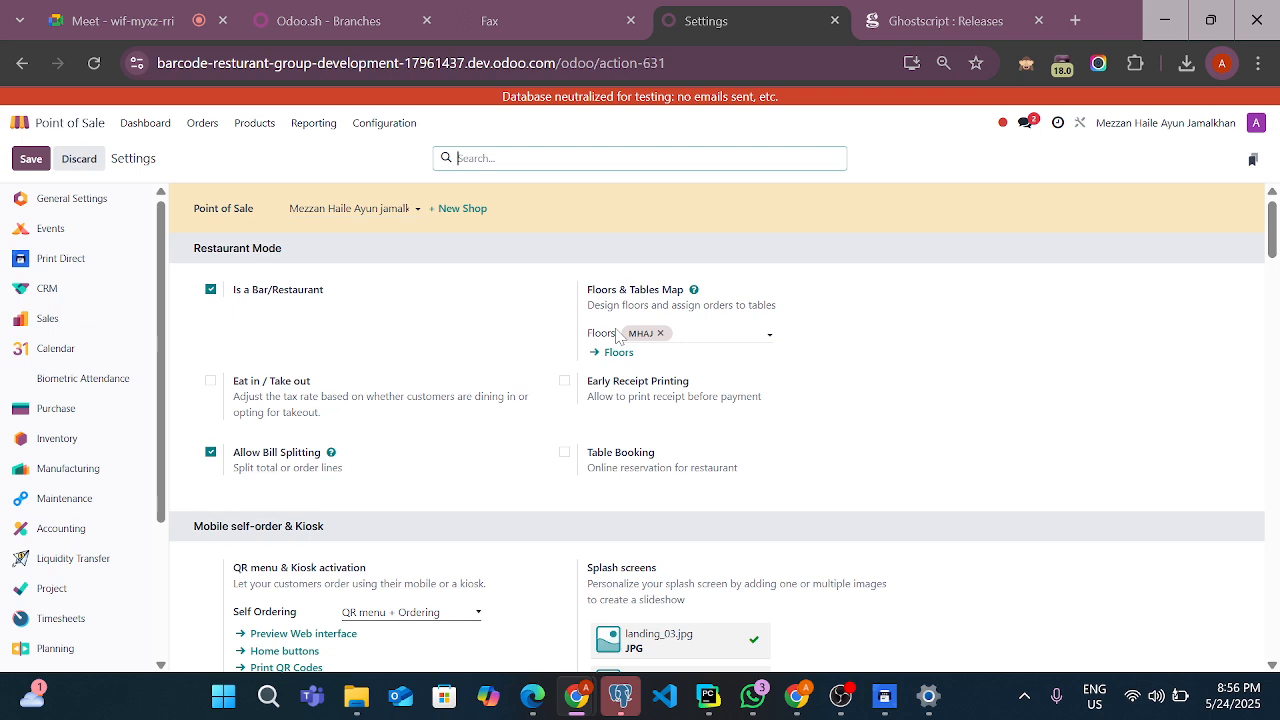
Enable Use Direct Print among the connected devices of the Mezzan Haile Ayun jamalkhan shop
scroll(467, 483, "down", 1)
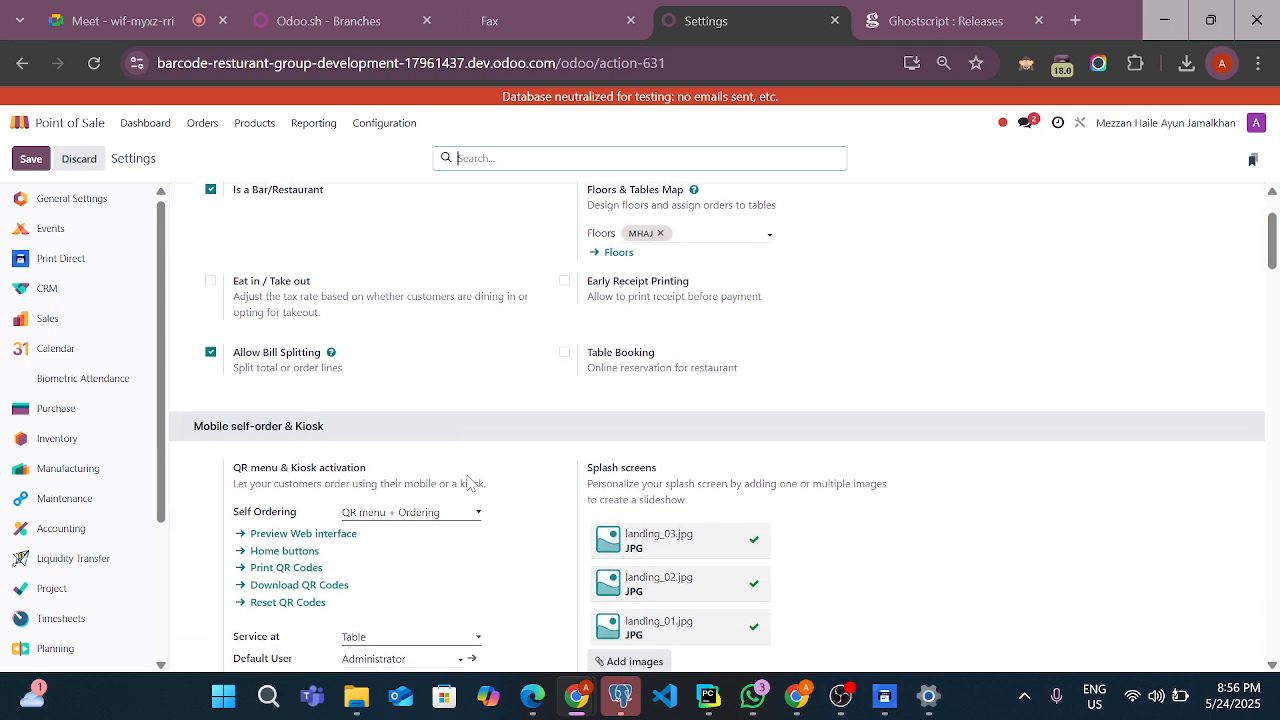
scroll(467, 483, "down", 1)
scroll(467, 483, "up", 1)
scroll(470, 483, "down", 1)
scroll(470, 483, "down", 8)
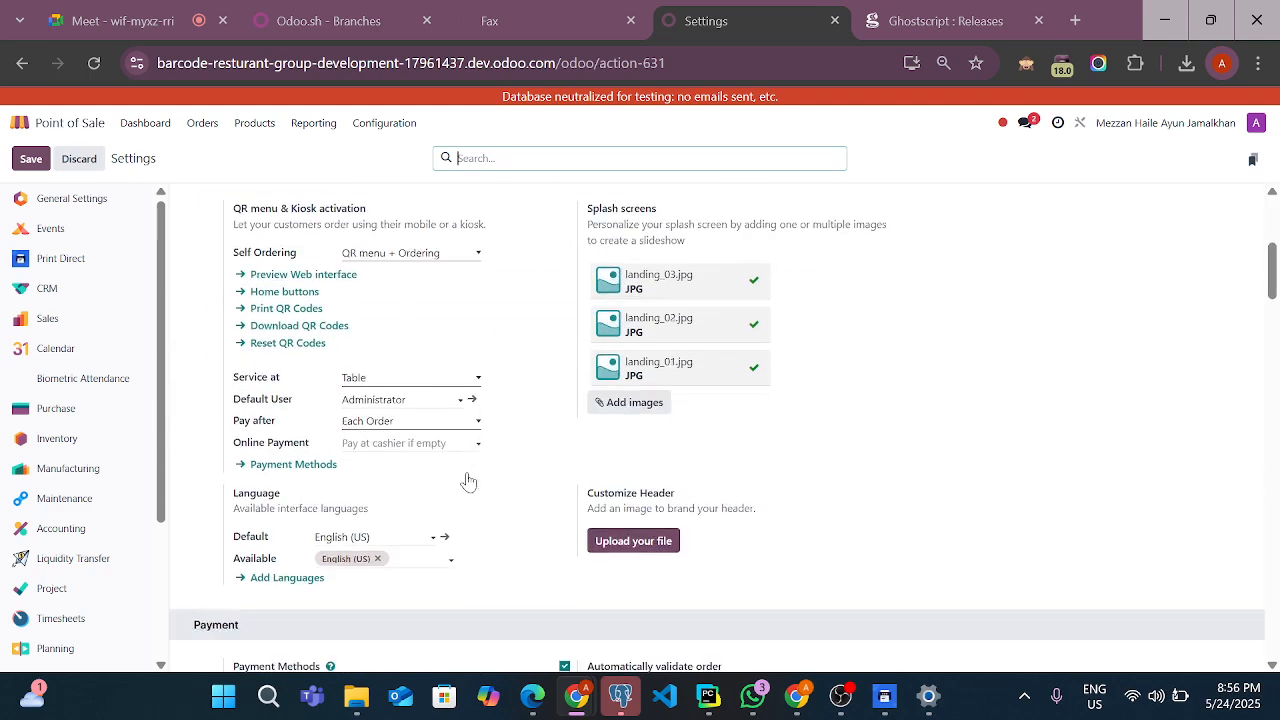
scroll(468, 482, "down", 10)
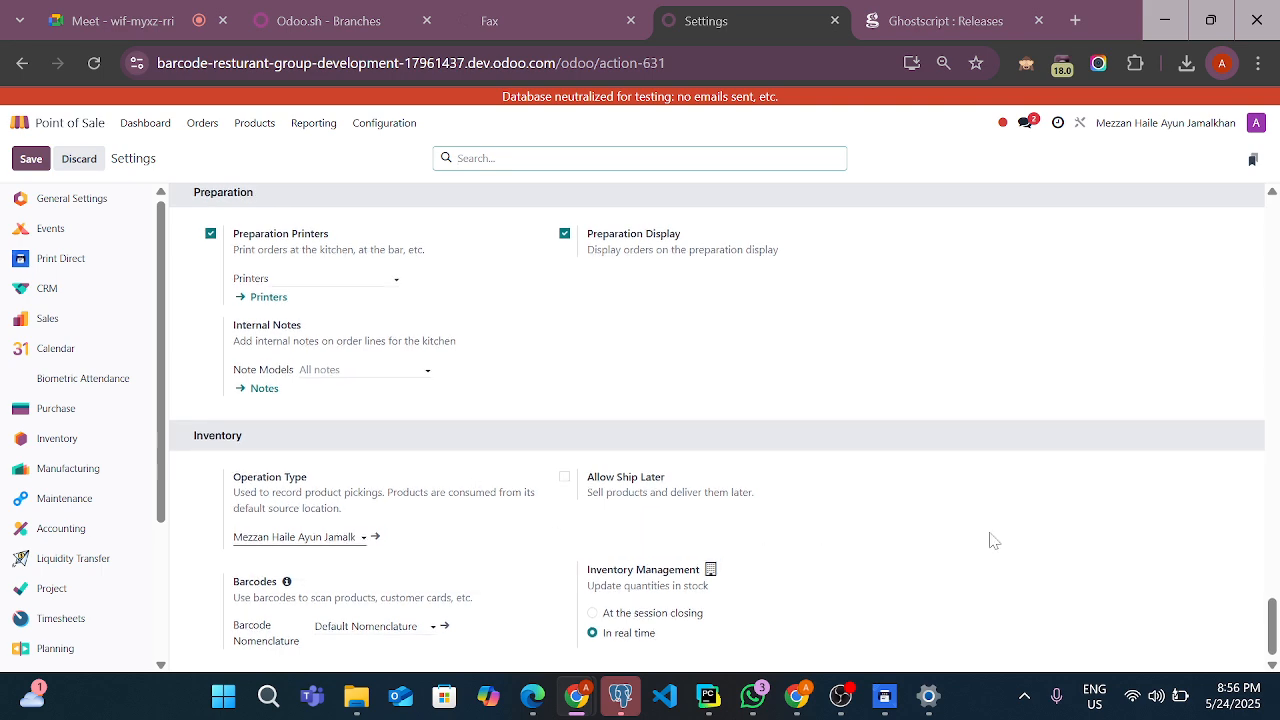
scroll(992, 539, "up", 1)
scroll(992, 538, "down", 1)
scroll(991, 534, "up", 2)
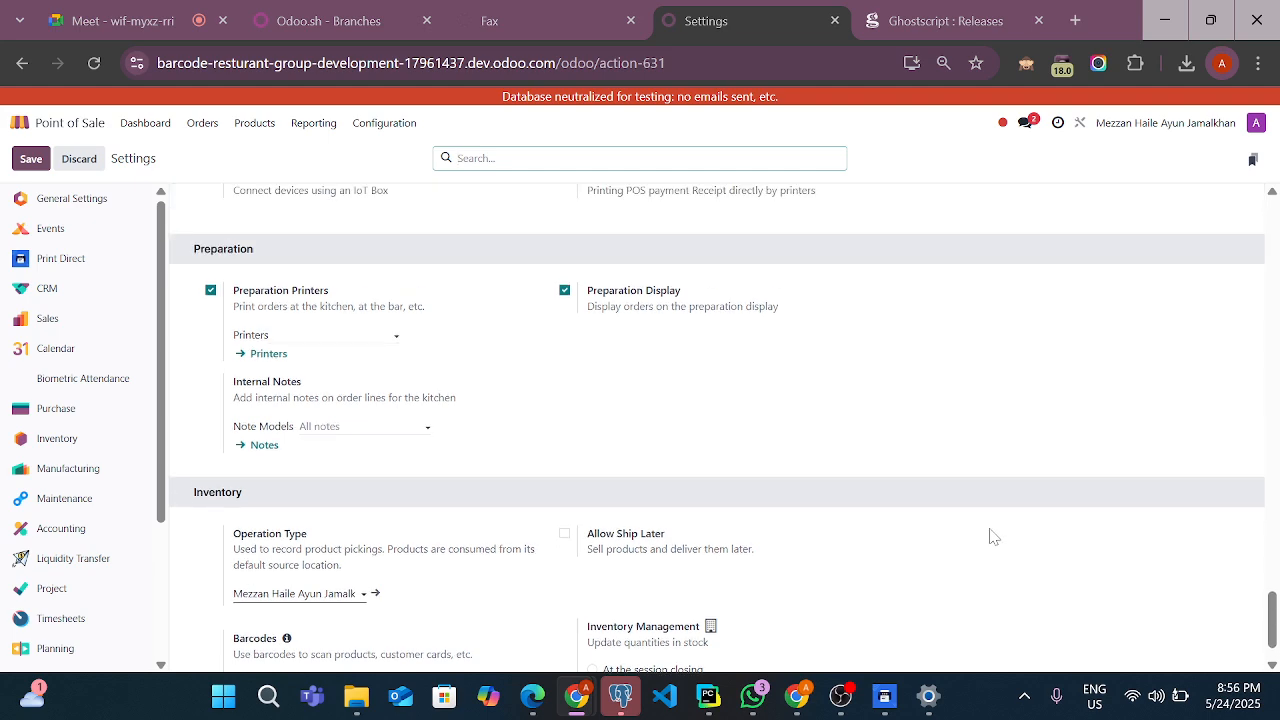
scroll(991, 534, "down", 2)
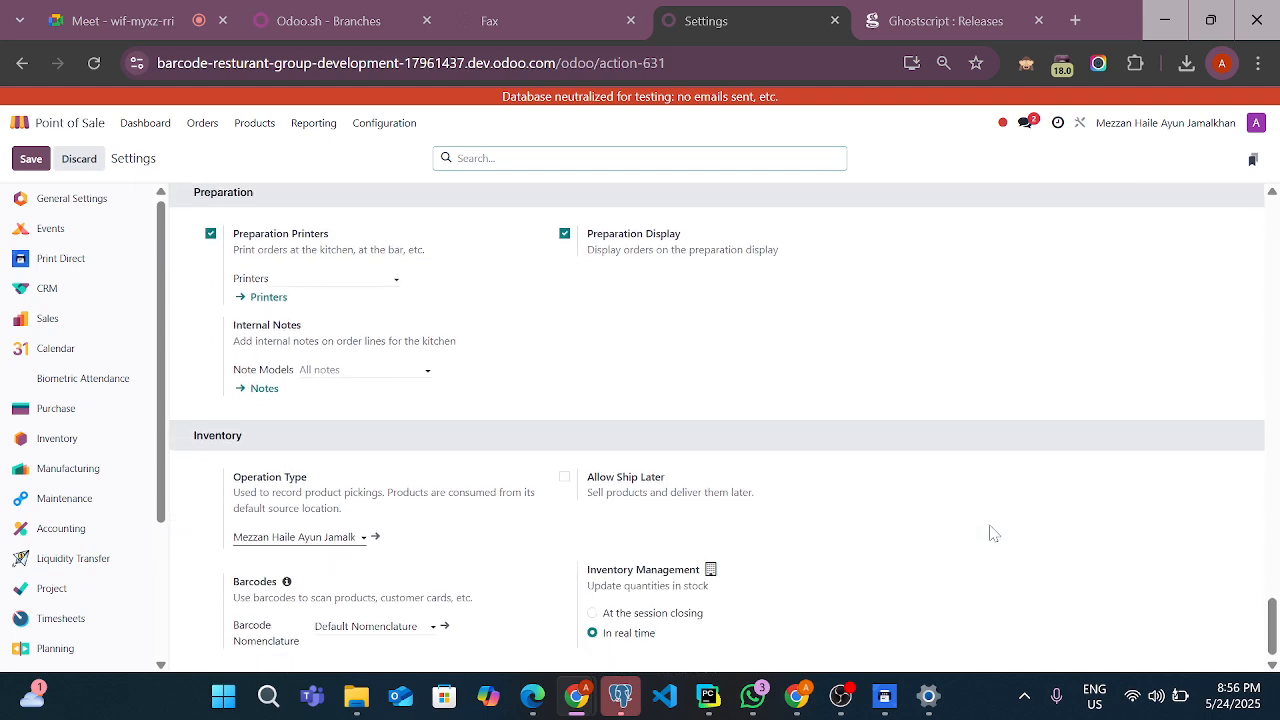
scroll(992, 534, "up", 4)
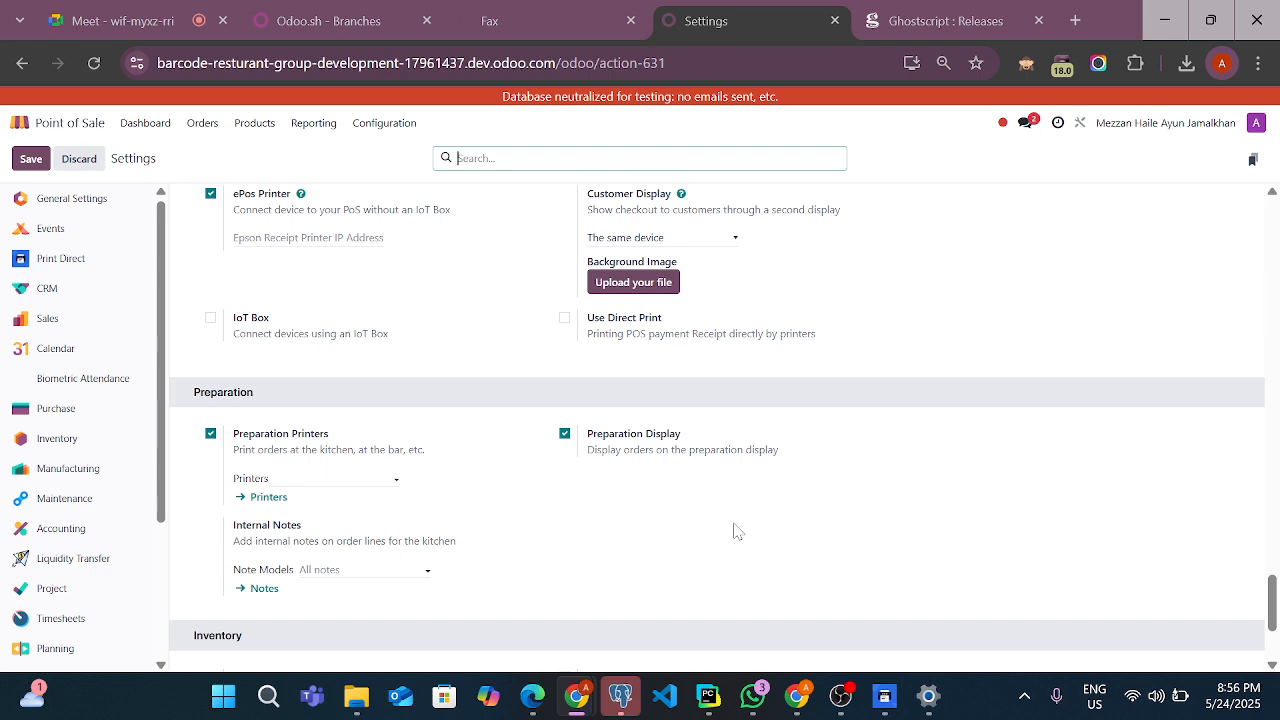
scroll(737, 531, "up", 2)
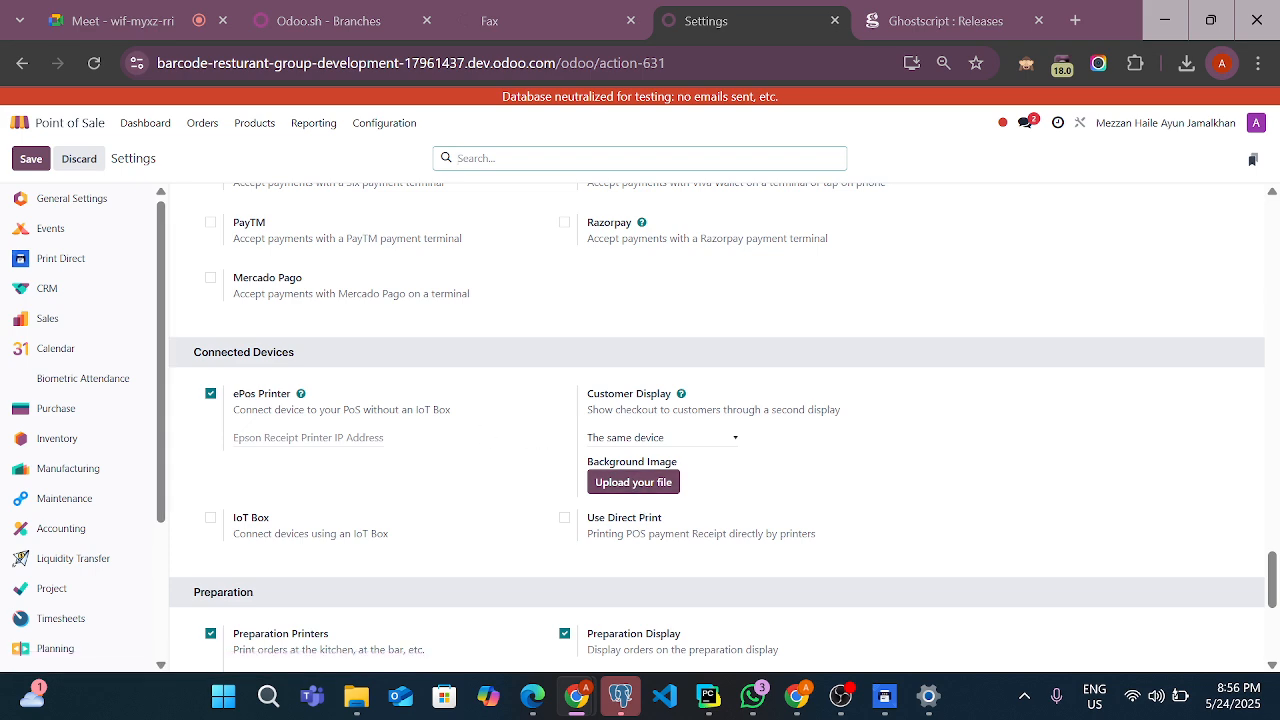
left_click(565, 518)
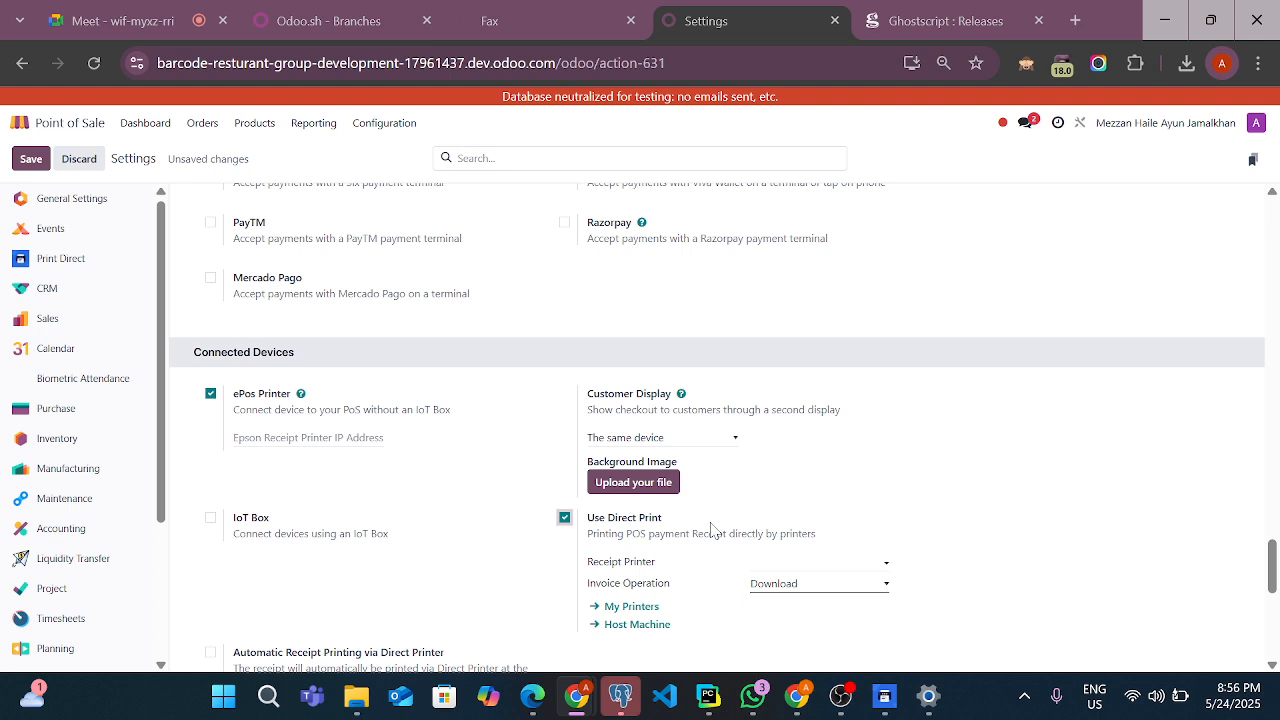
Set the direct print receipt printer to Fax
scroll(714, 530, "down", 1)
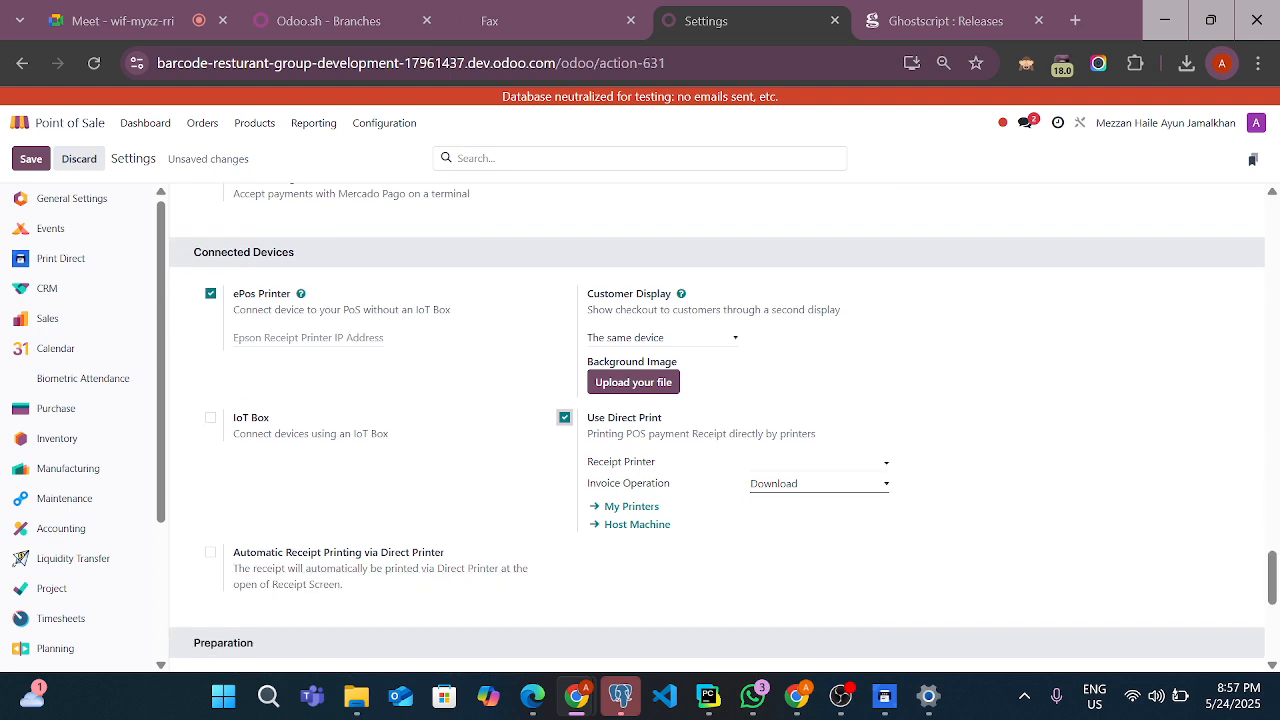
left_click(752, 462)
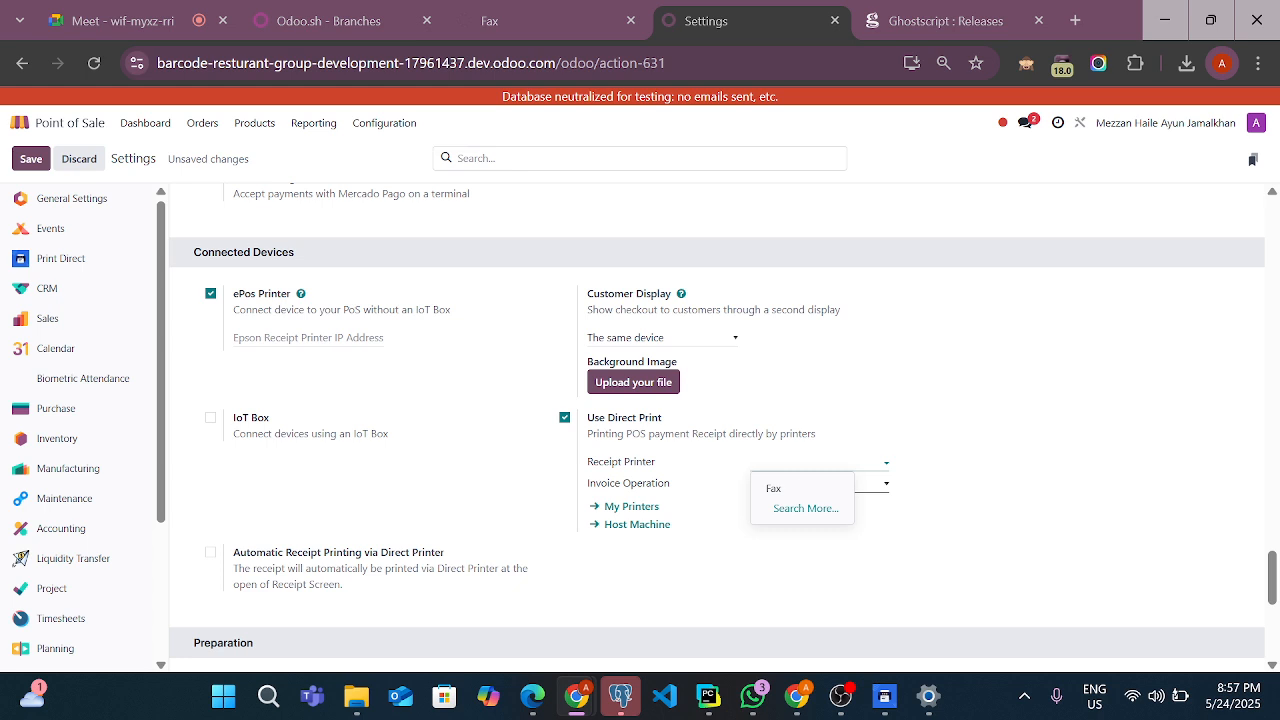
left_click(793, 490)
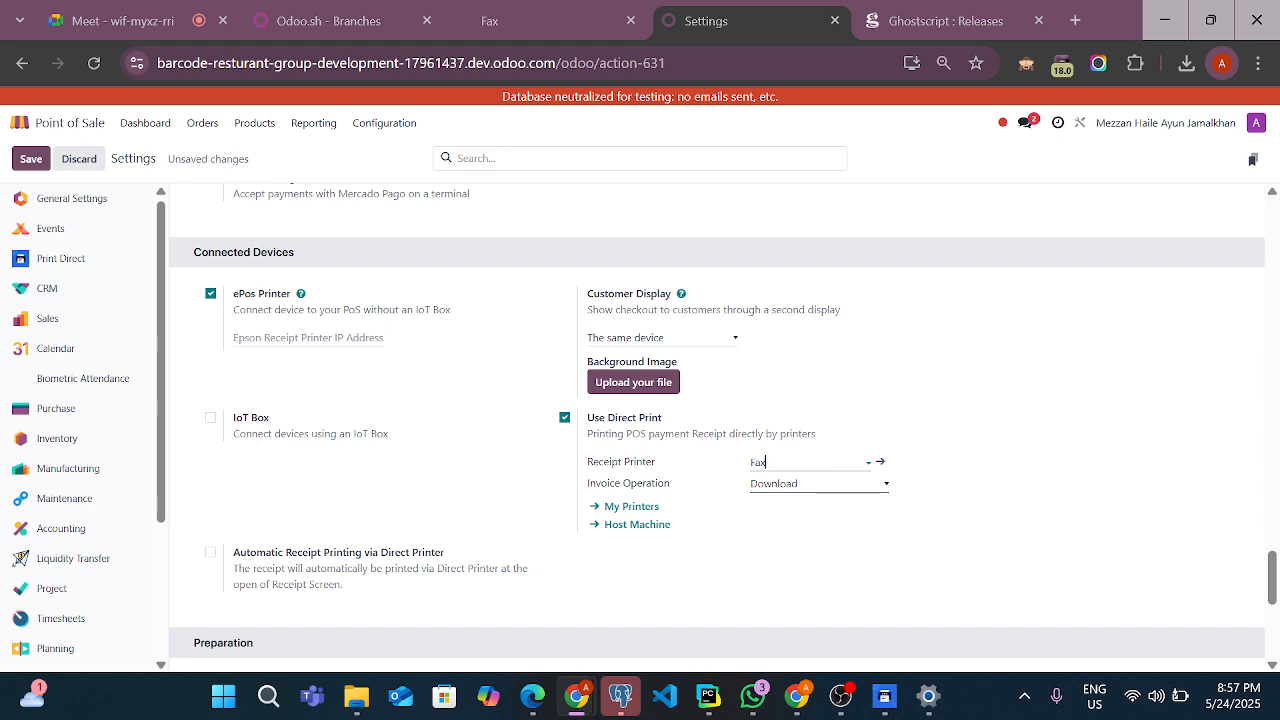
Enable Automatic Receipt Printing via Direct Printer for the shop
scroll(787, 530, "down", 1)
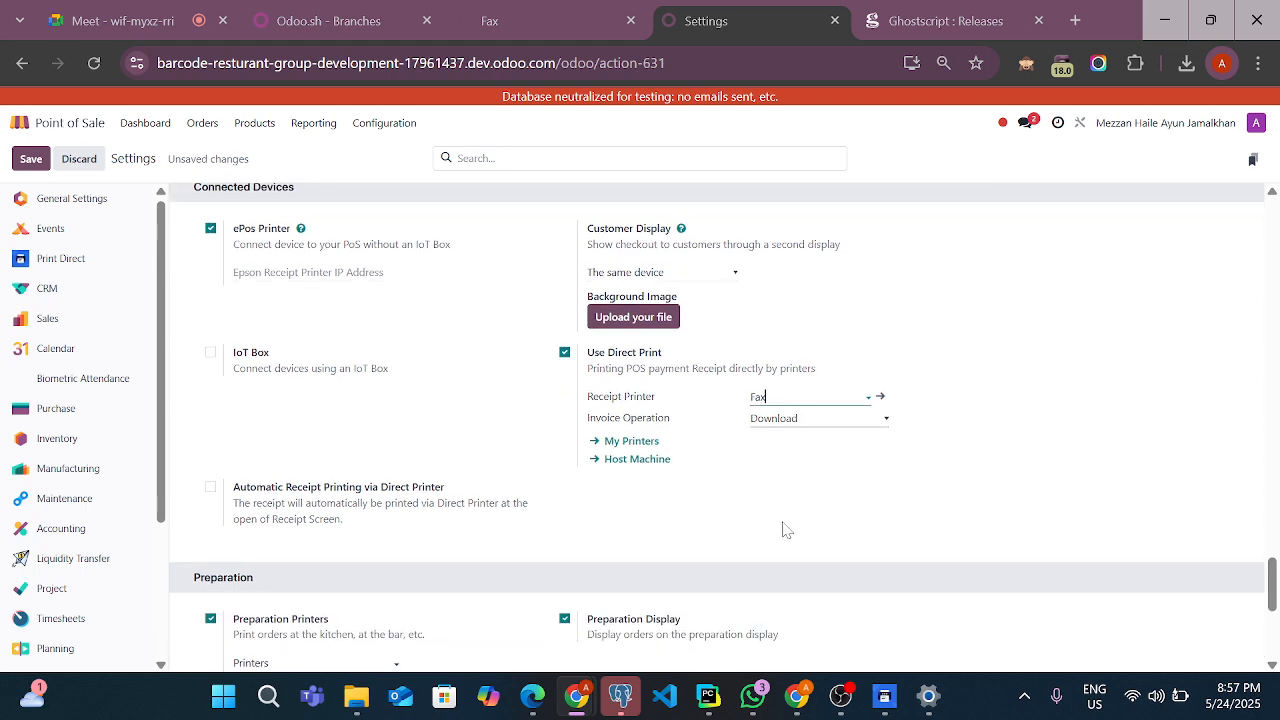
scroll(787, 530, "down", 1)
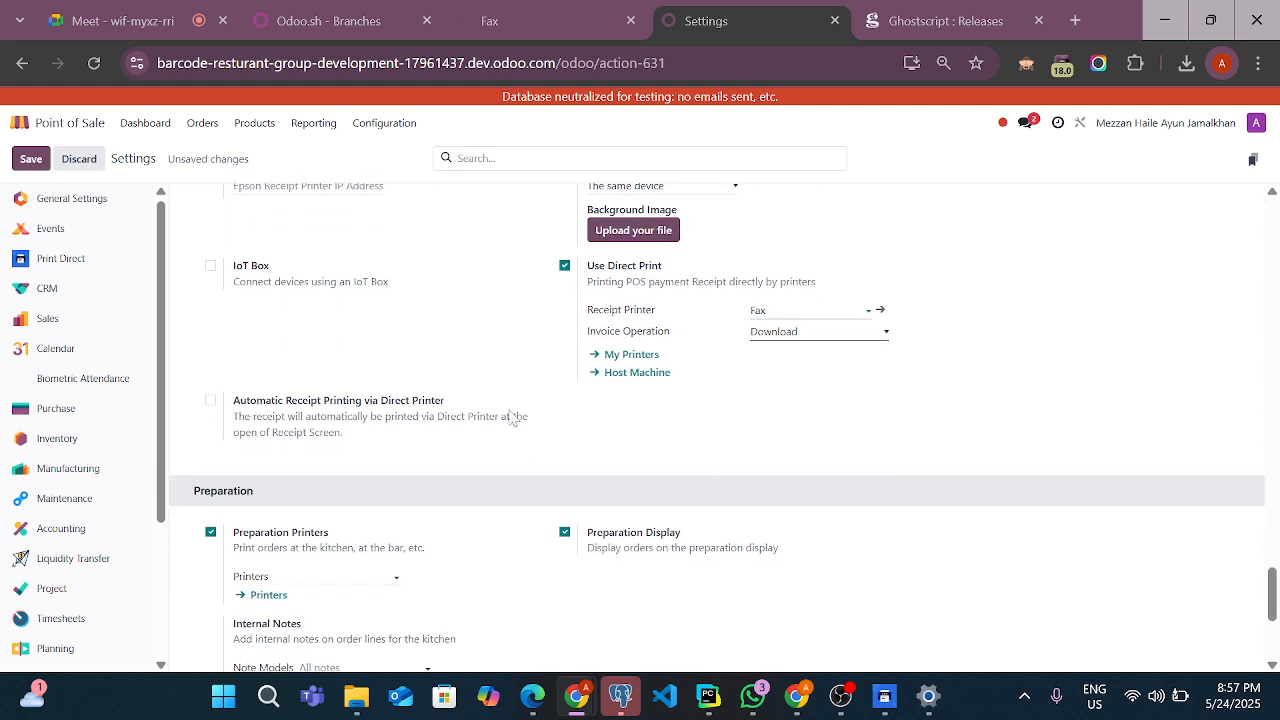
left_click(211, 403)
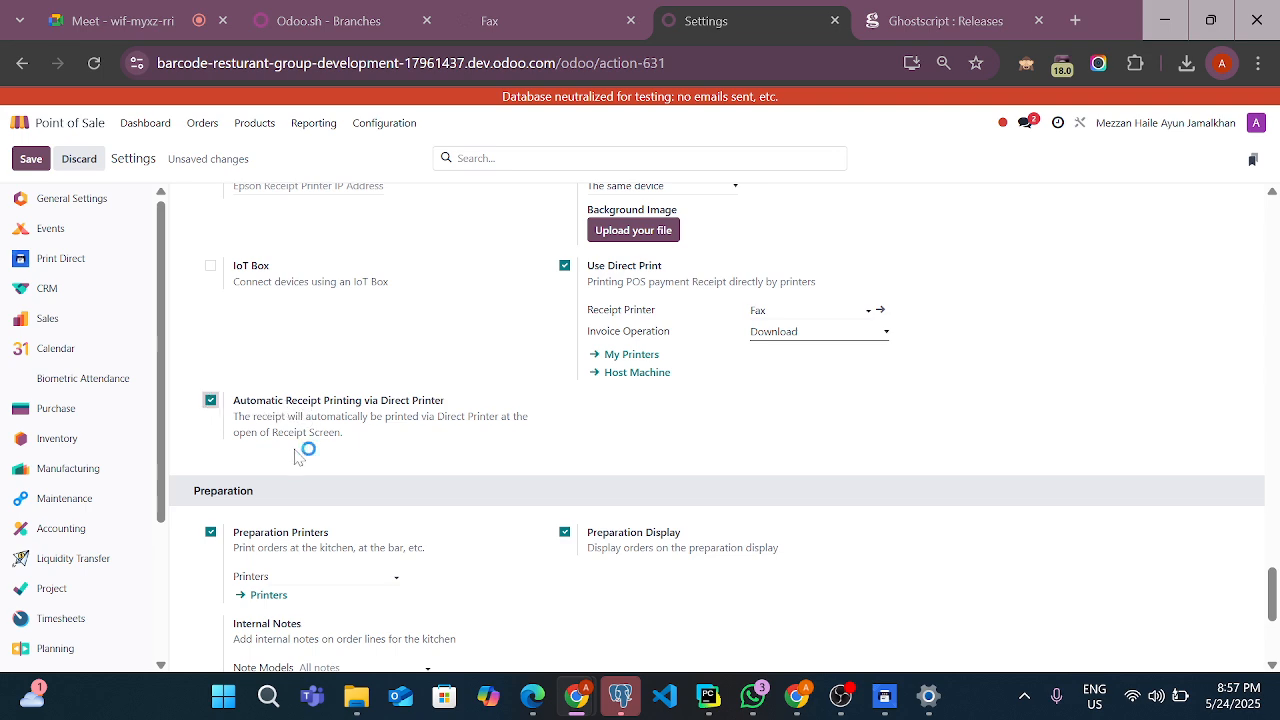
Add Printer and 2025 as the shop's preparation printers, then save the Point of Sale settings
scroll(300, 465, "down", 1)
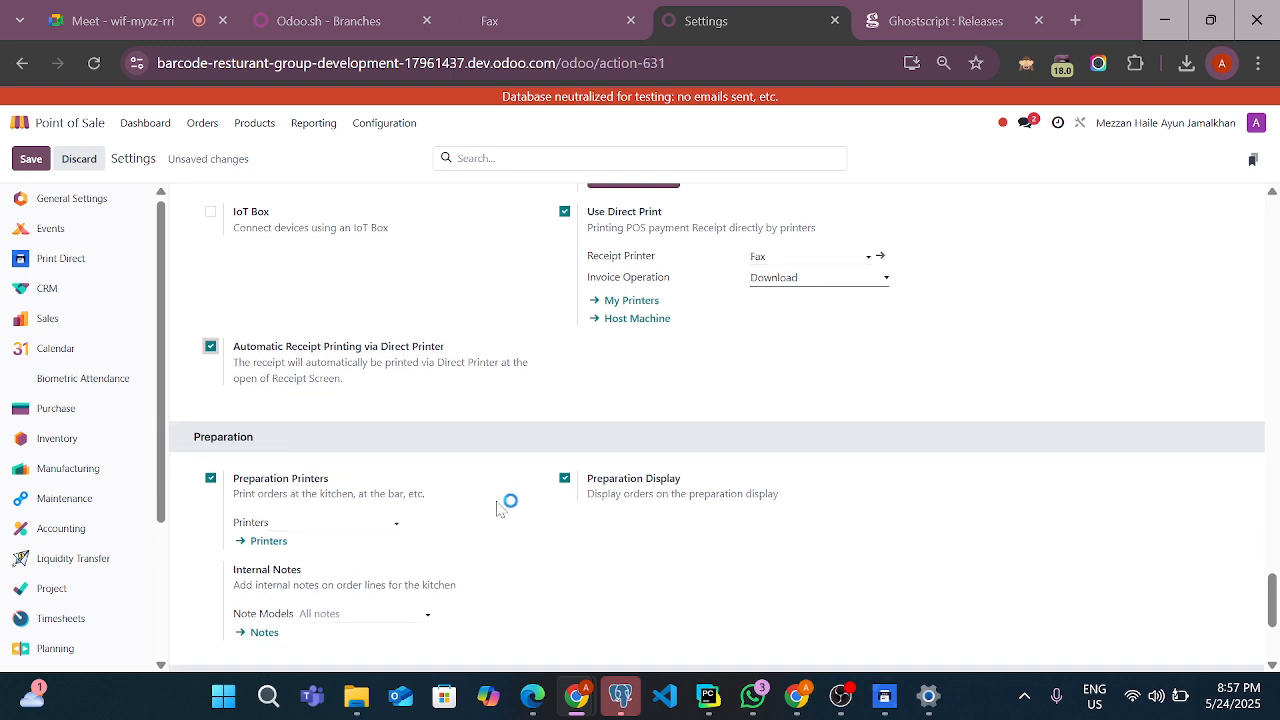
scroll(444, 553, "down", 1)
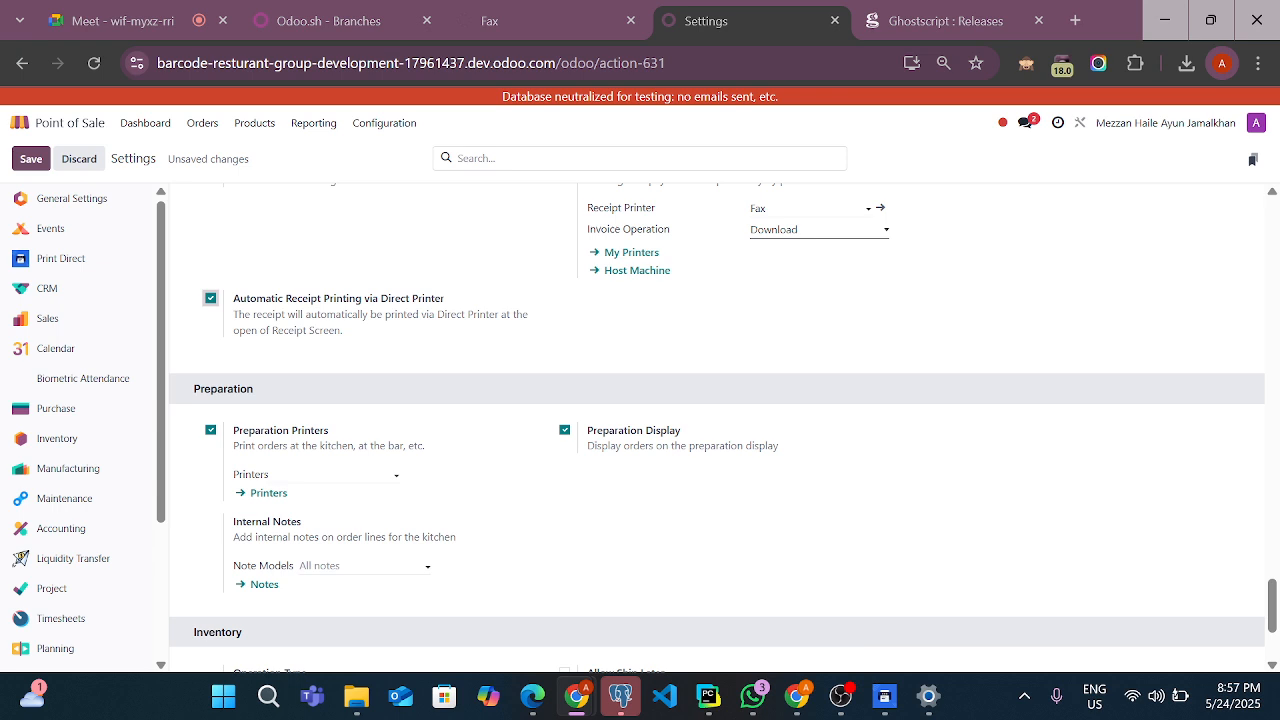
left_click(332, 475)
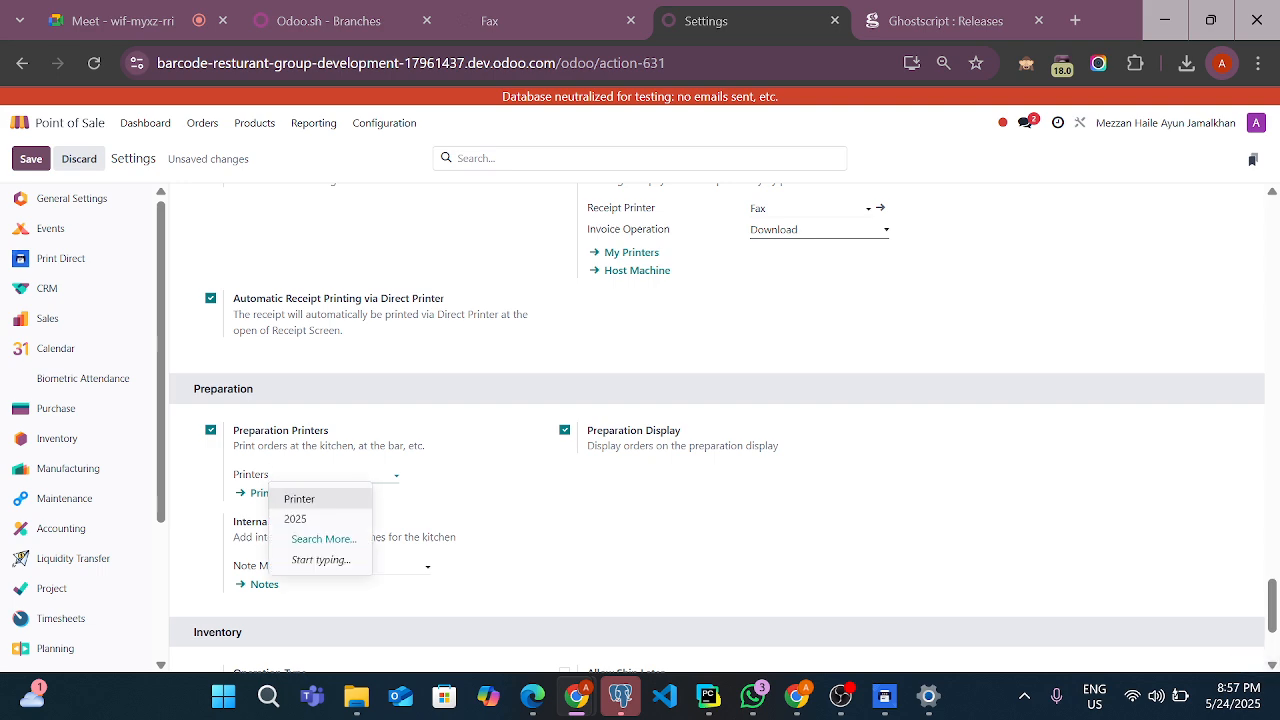
left_click(327, 502)
scroll(330, 511, "up", 1)
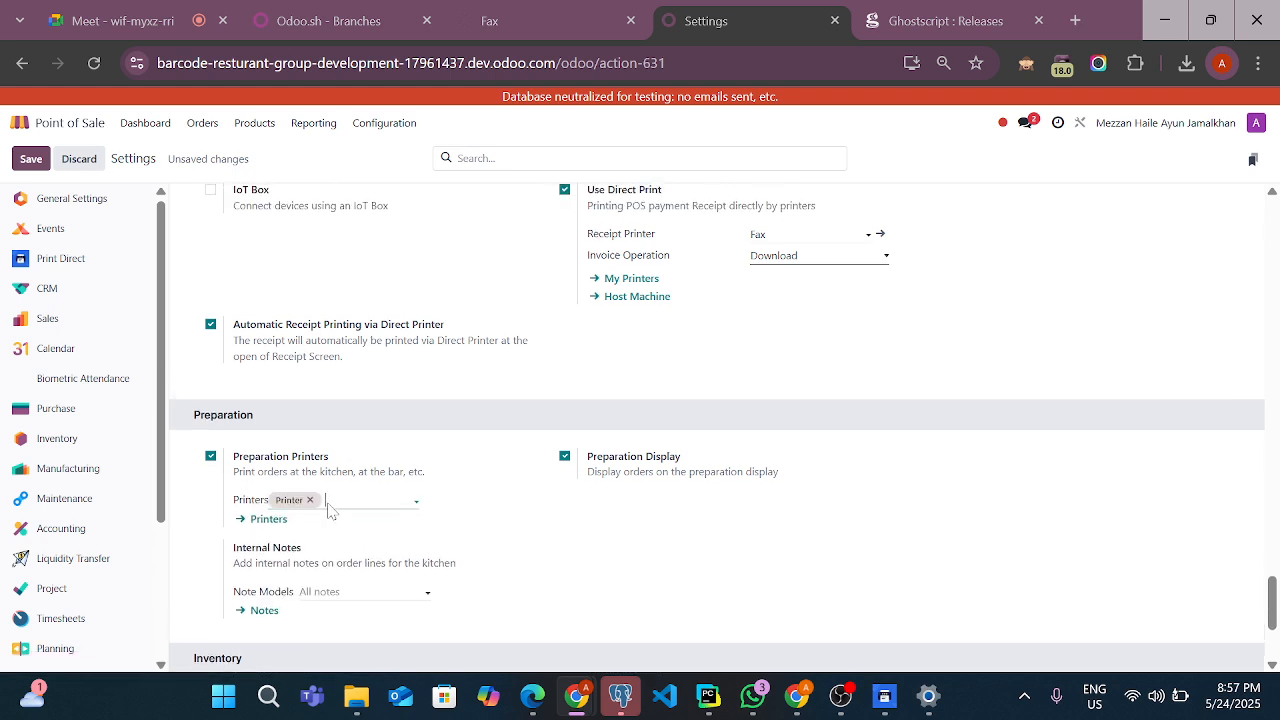
scroll(342, 540, "down", 1)
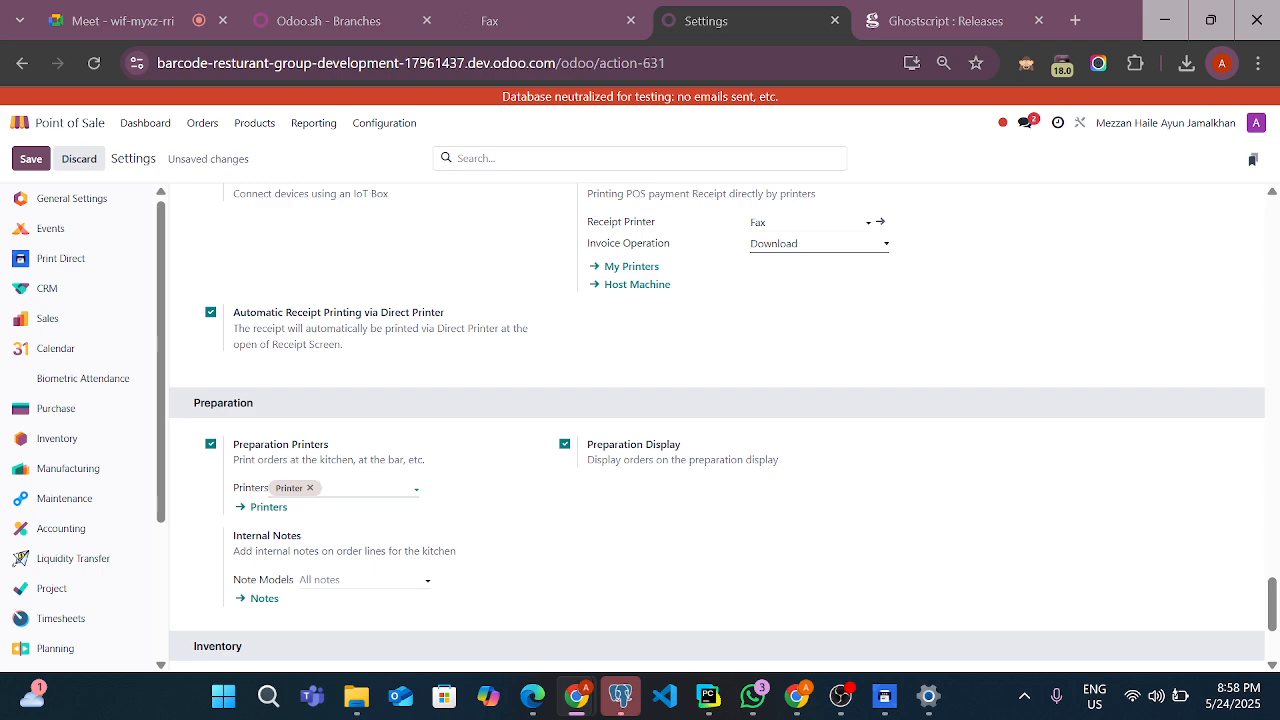
left_click(370, 488)
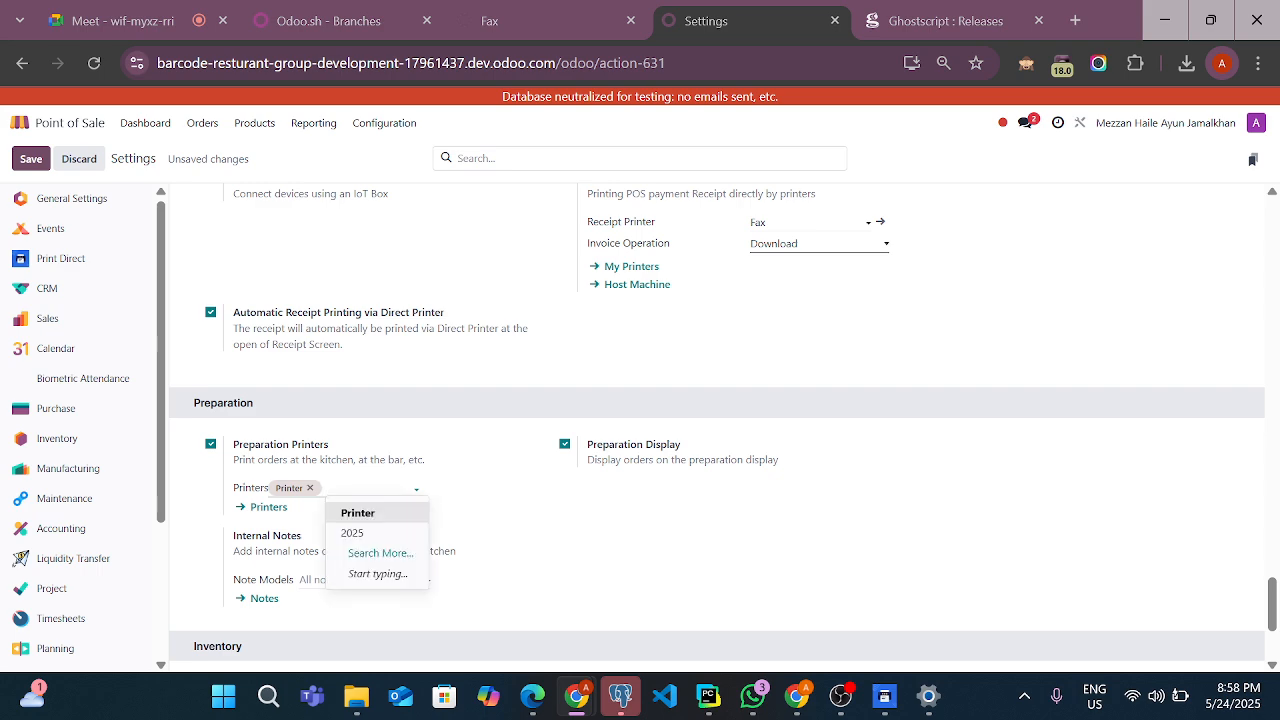
left_click(348, 530)
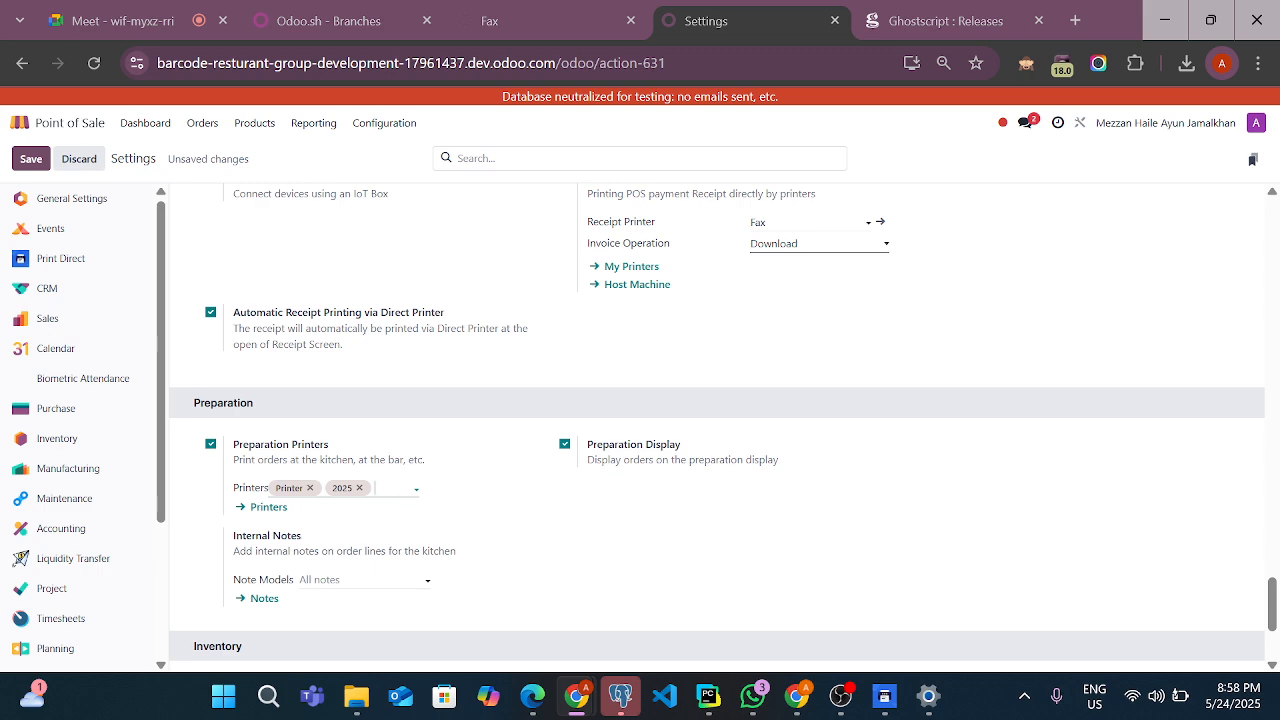
left_click(400, 488)
key("Escape")
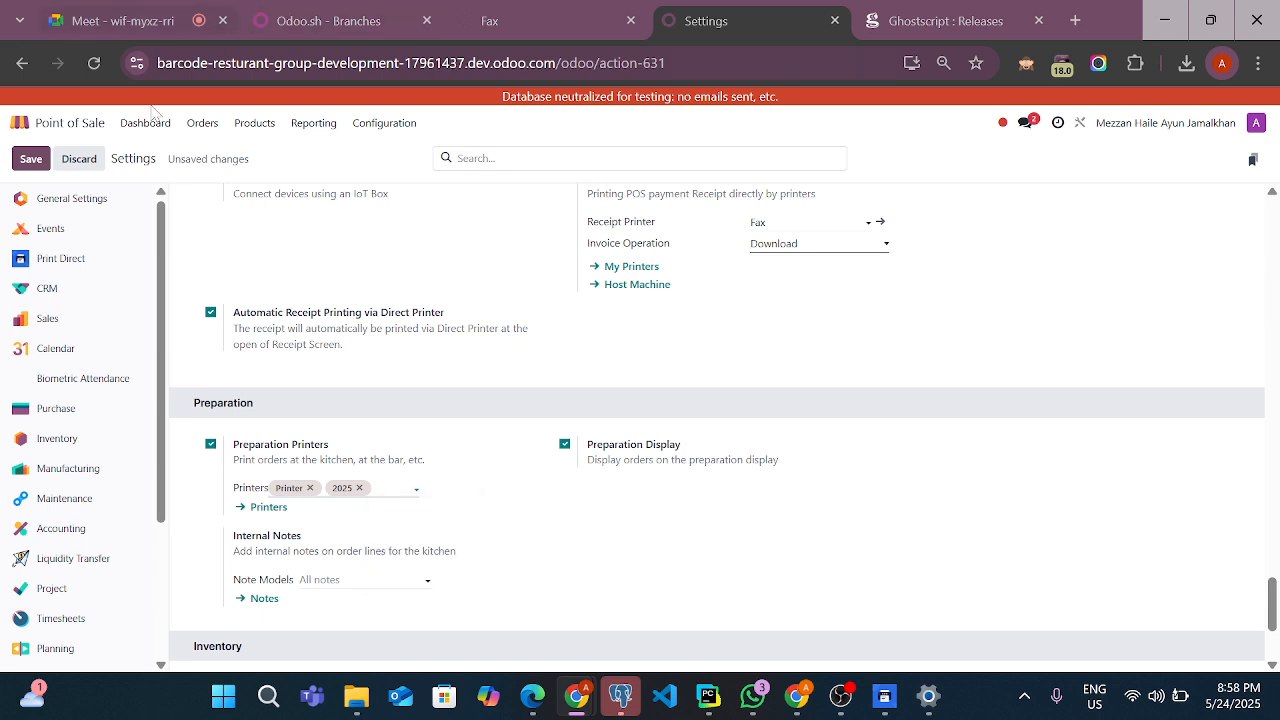
left_click(31, 159)
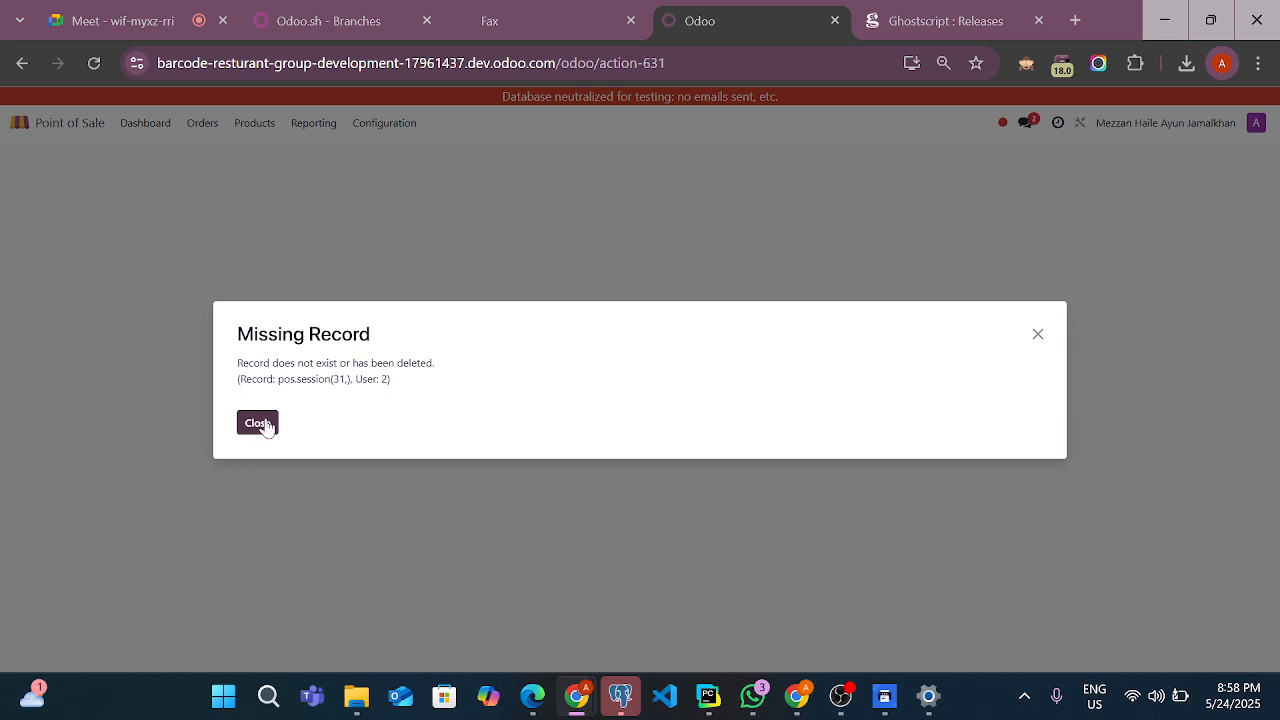
left_click(258, 423)
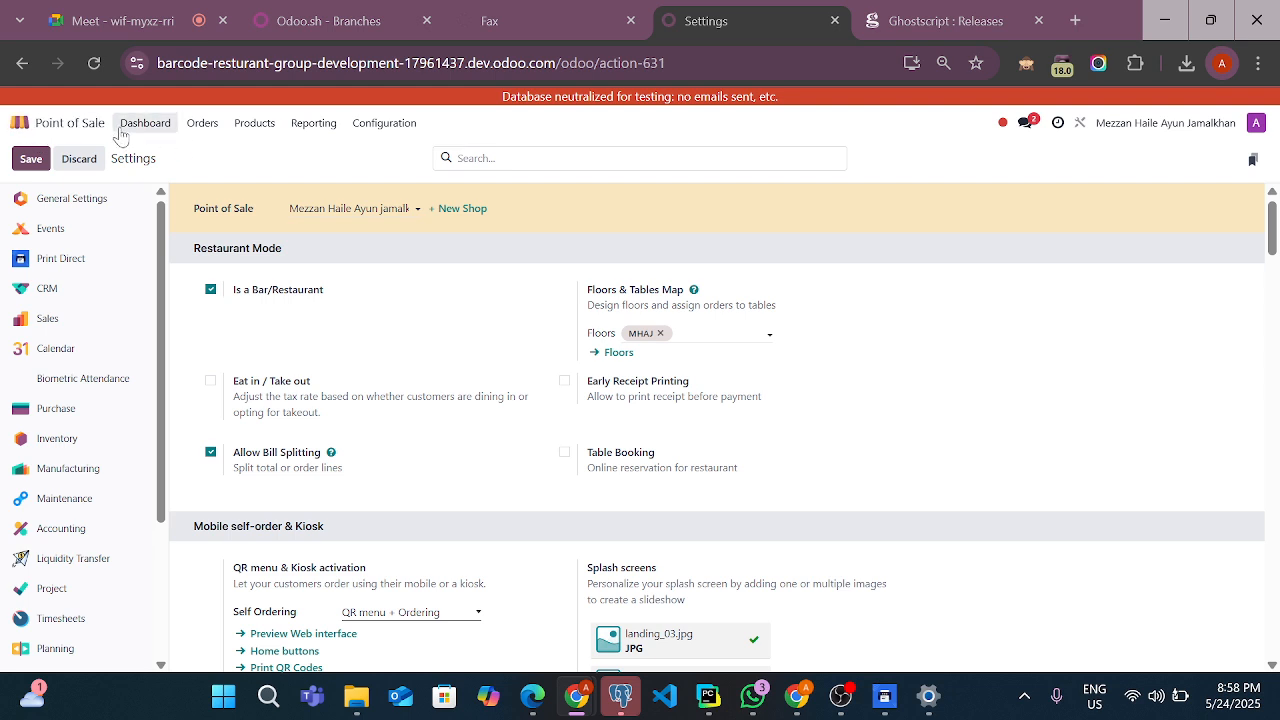
Open the preparation printer named Printer, set its direct printer to Fax, and save the record
left_click(190, 128)
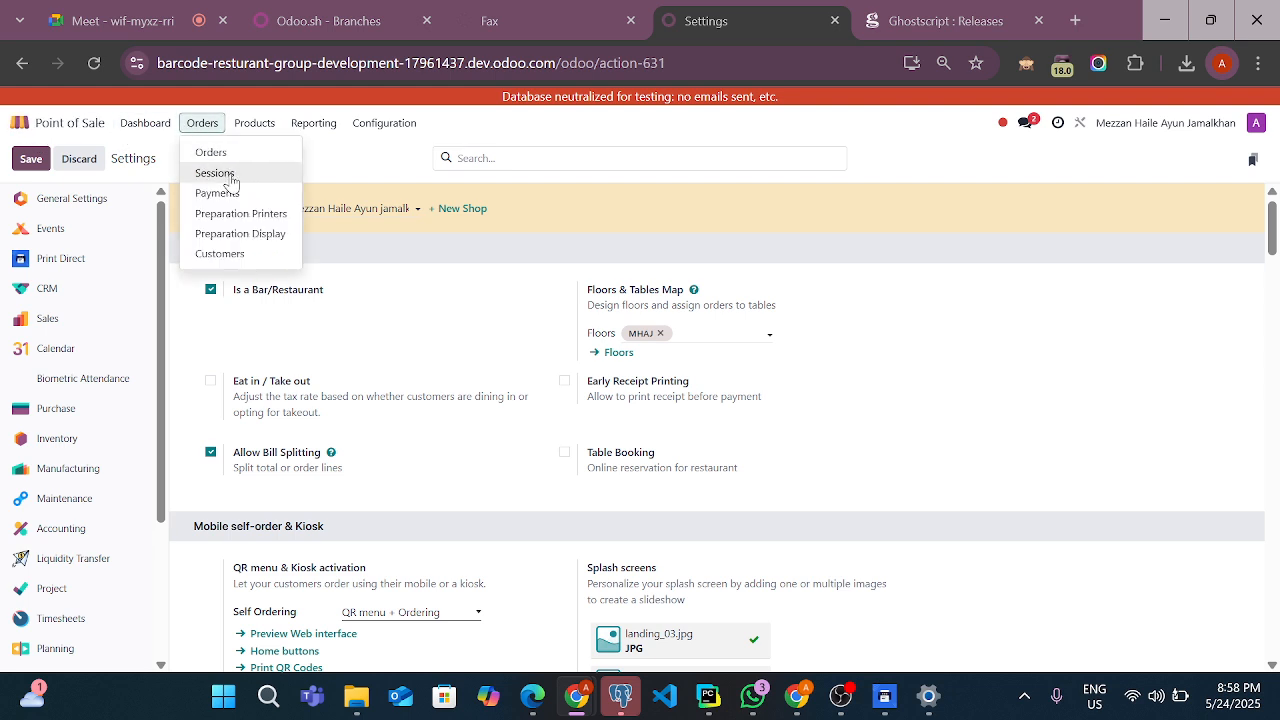
left_click(251, 228)
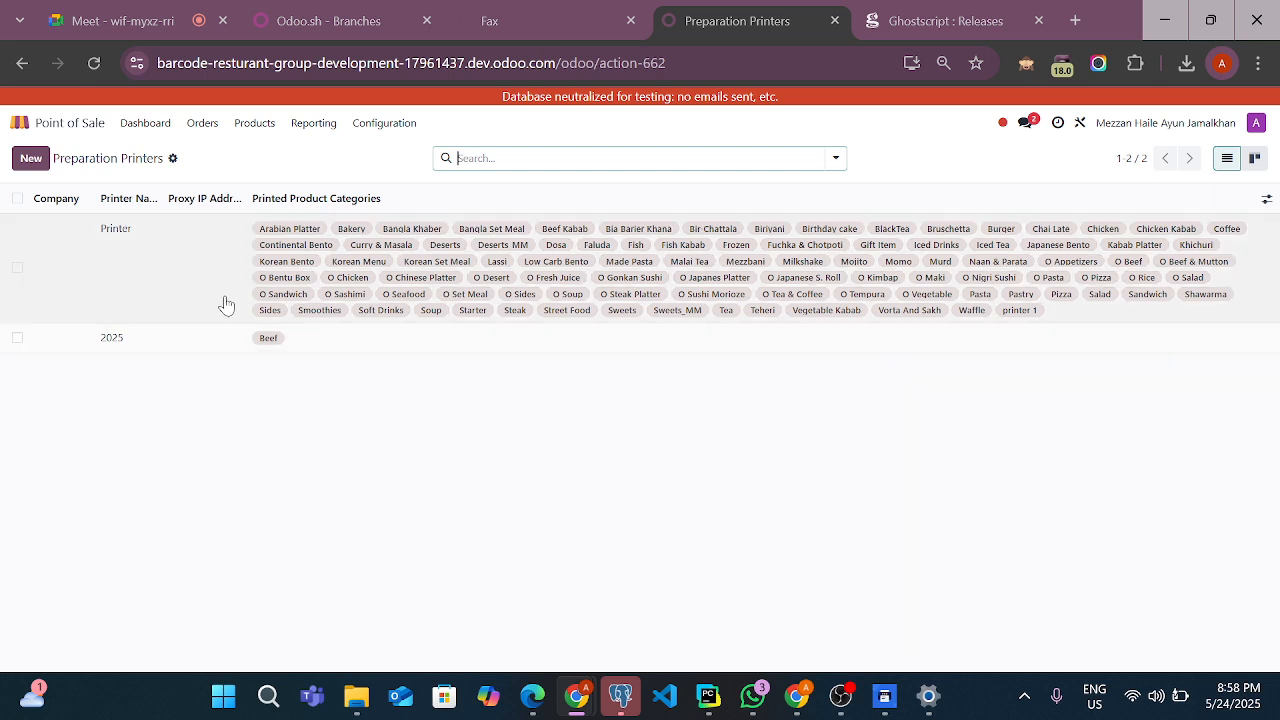
left_click(352, 298)
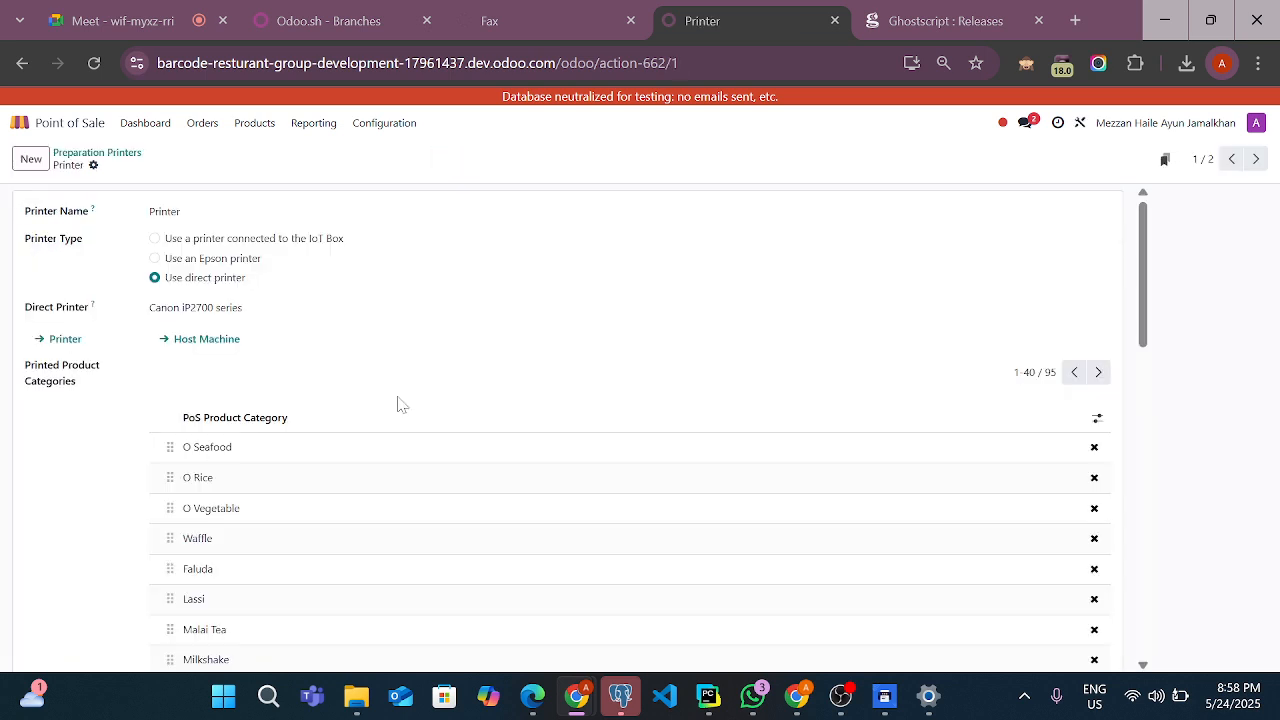
scroll(405, 397, "down", 10)
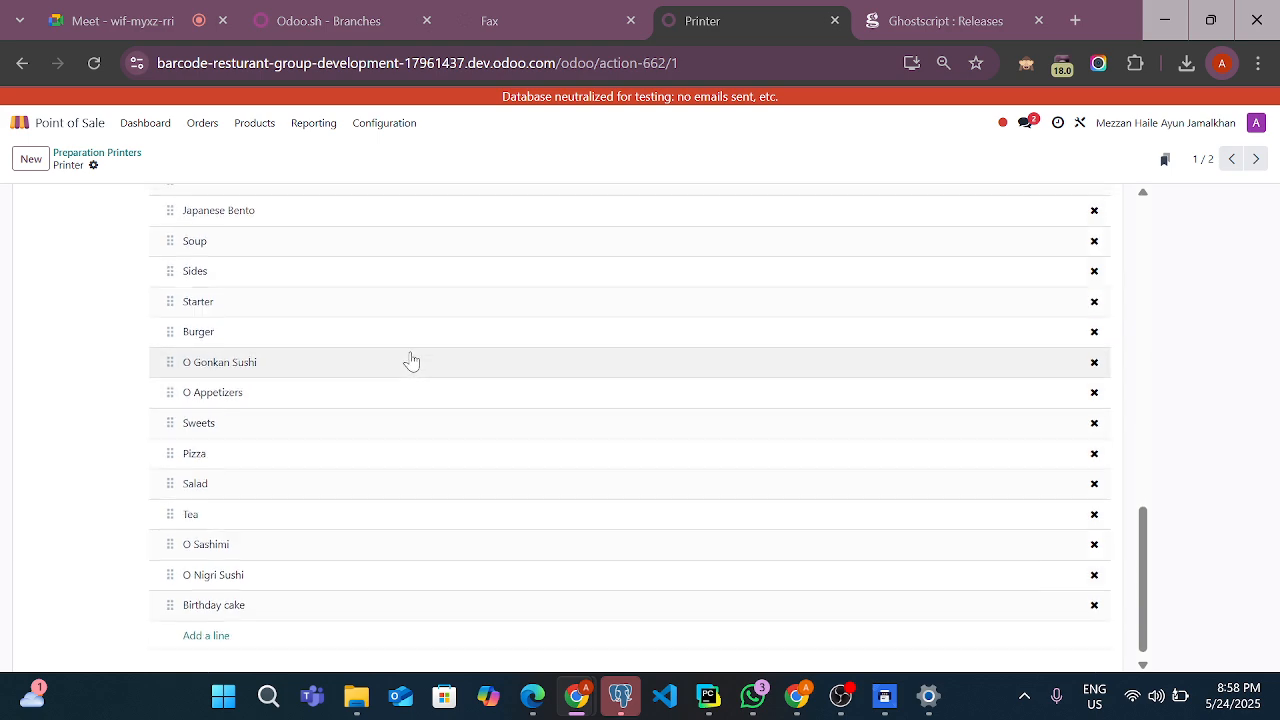
scroll(410, 360, "up", 10)
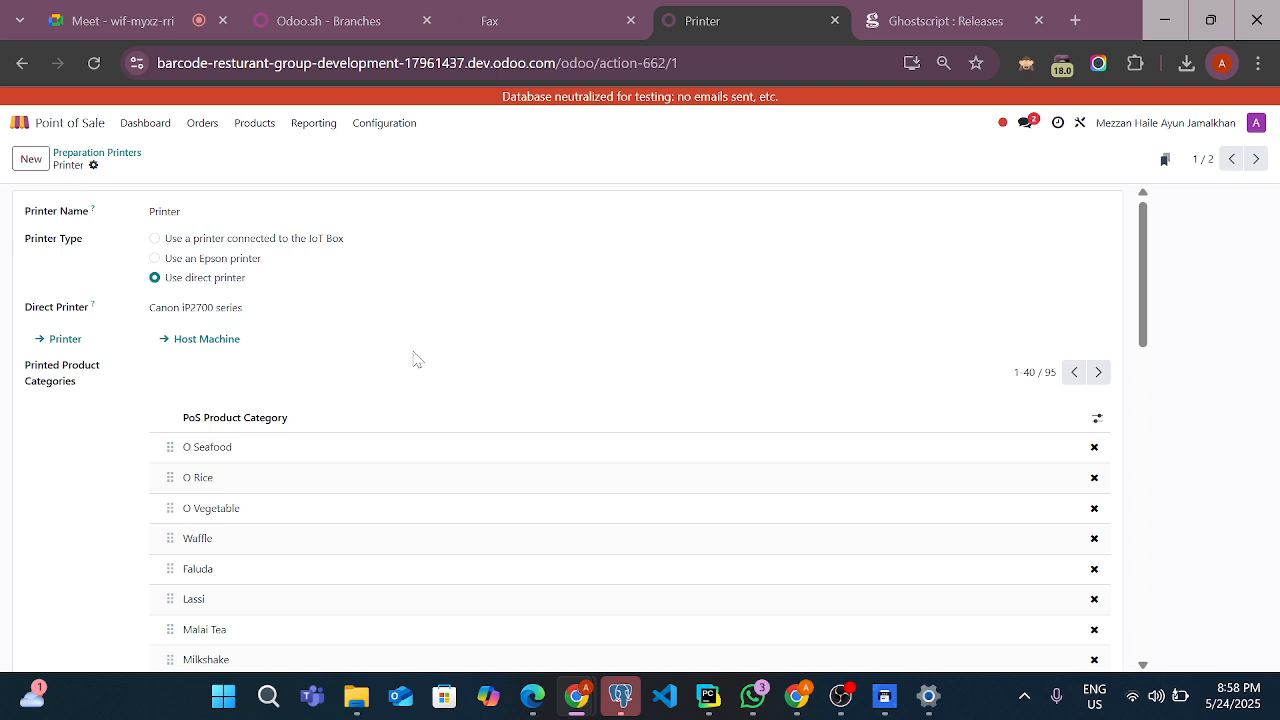
scroll(417, 359, "down", 1)
scroll(417, 359, "up", 1)
left_click(168, 312)
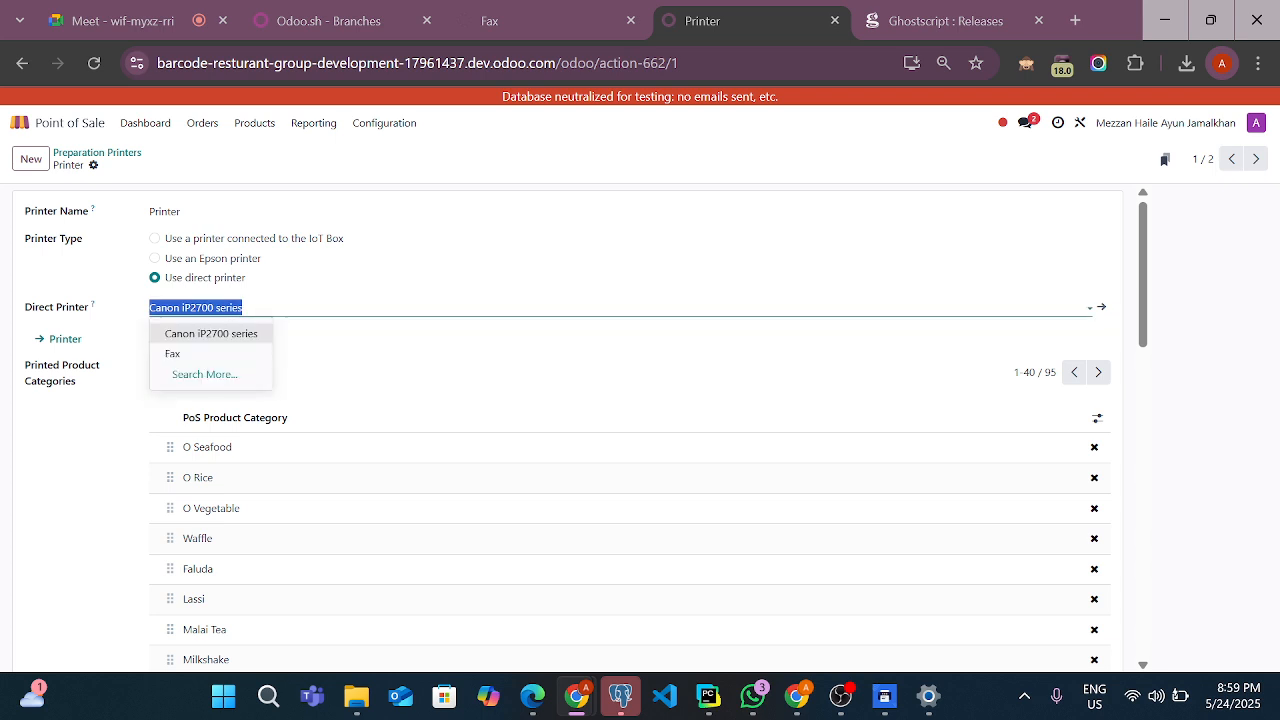
left_click(171, 353)
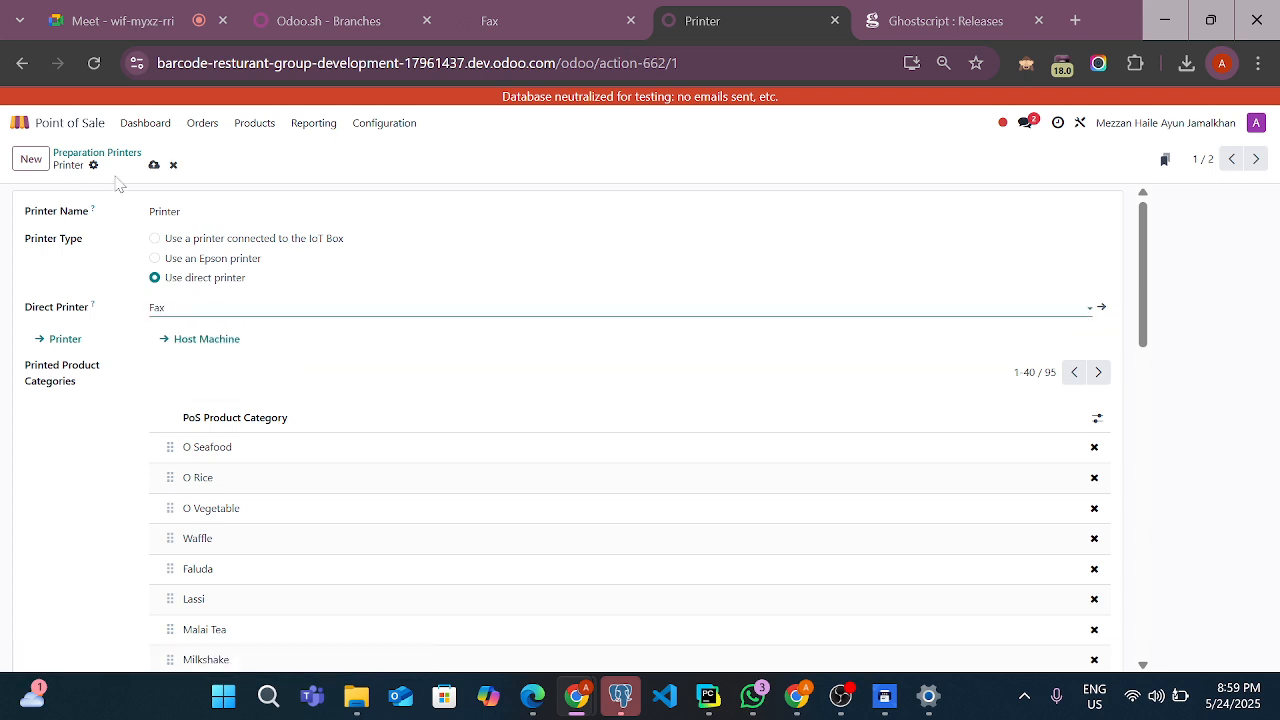
left_click(153, 166)
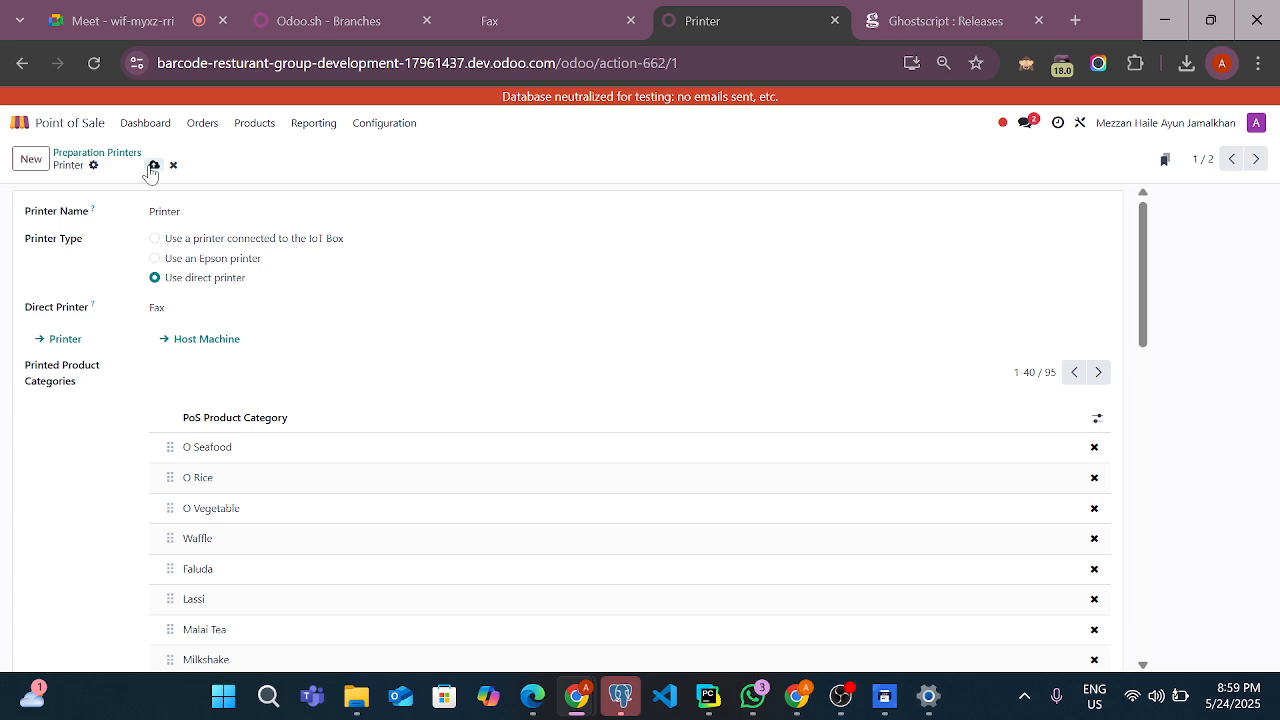
Review the available direct printers and the printed product categories of the preparation printer named Printer
left_click(188, 308)
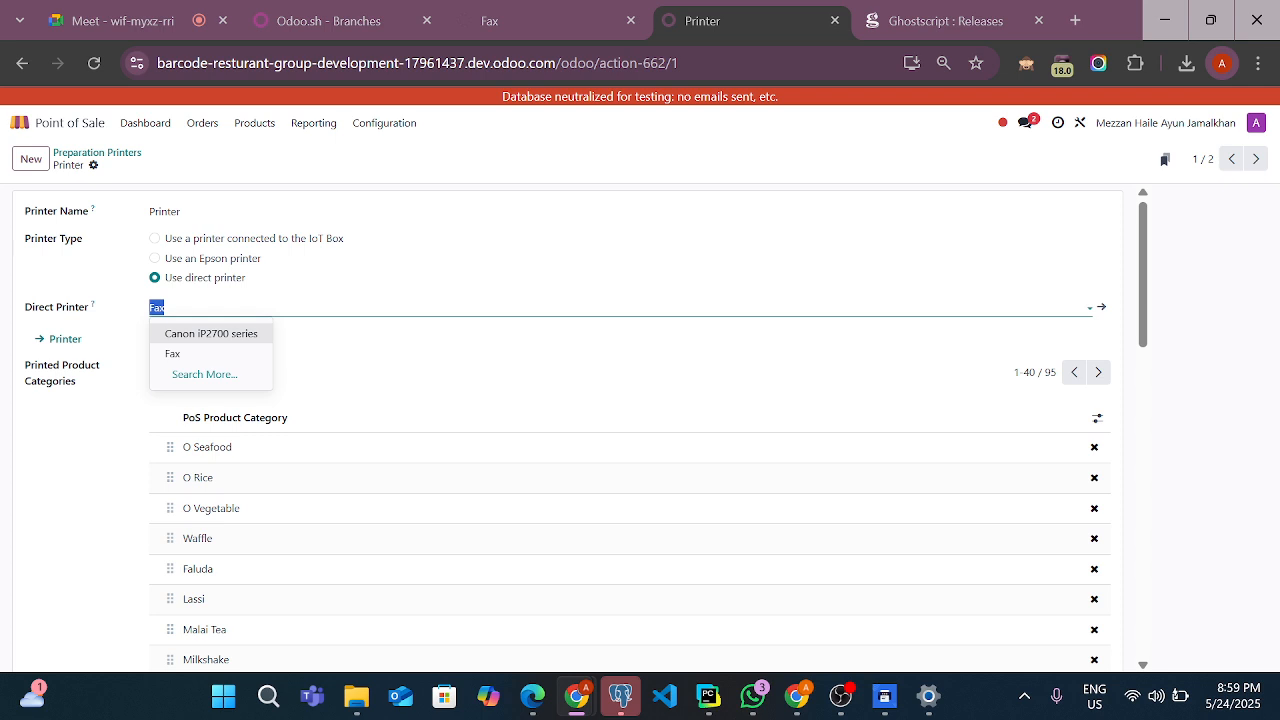
left_click(24, 316)
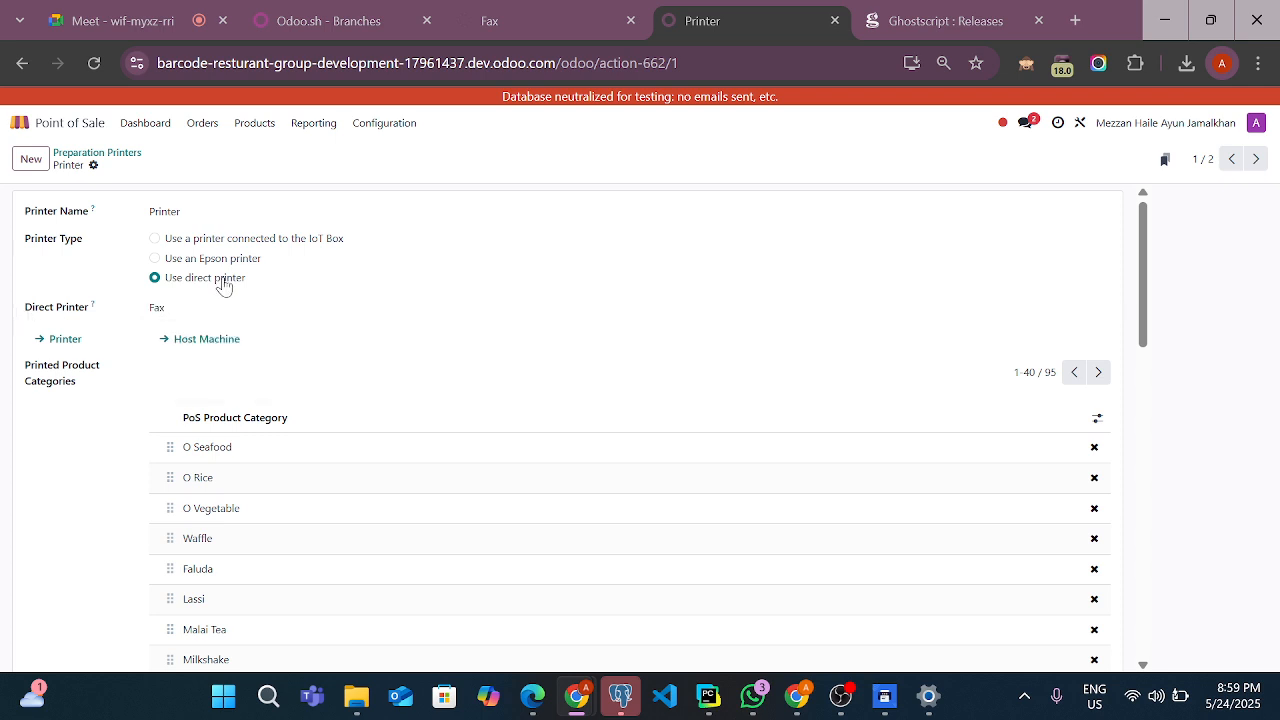
scroll(280, 525, "down", 12)
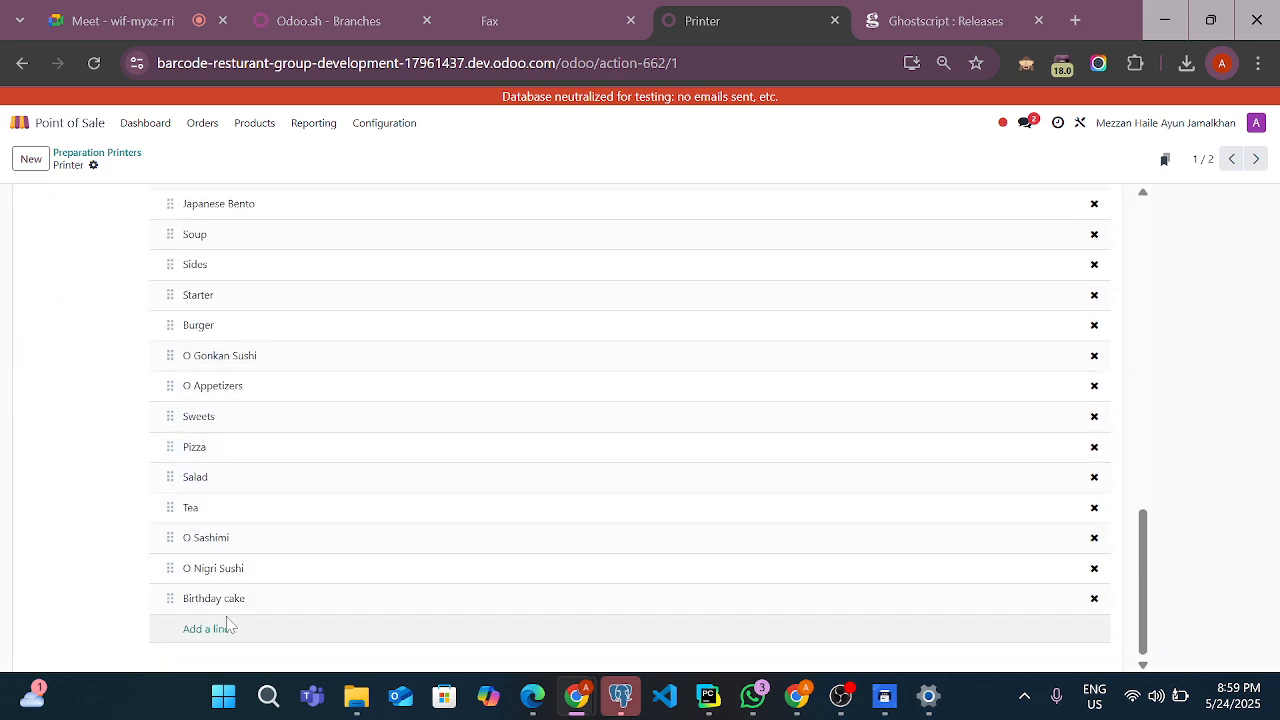
scroll(85, 530, "up", 12)
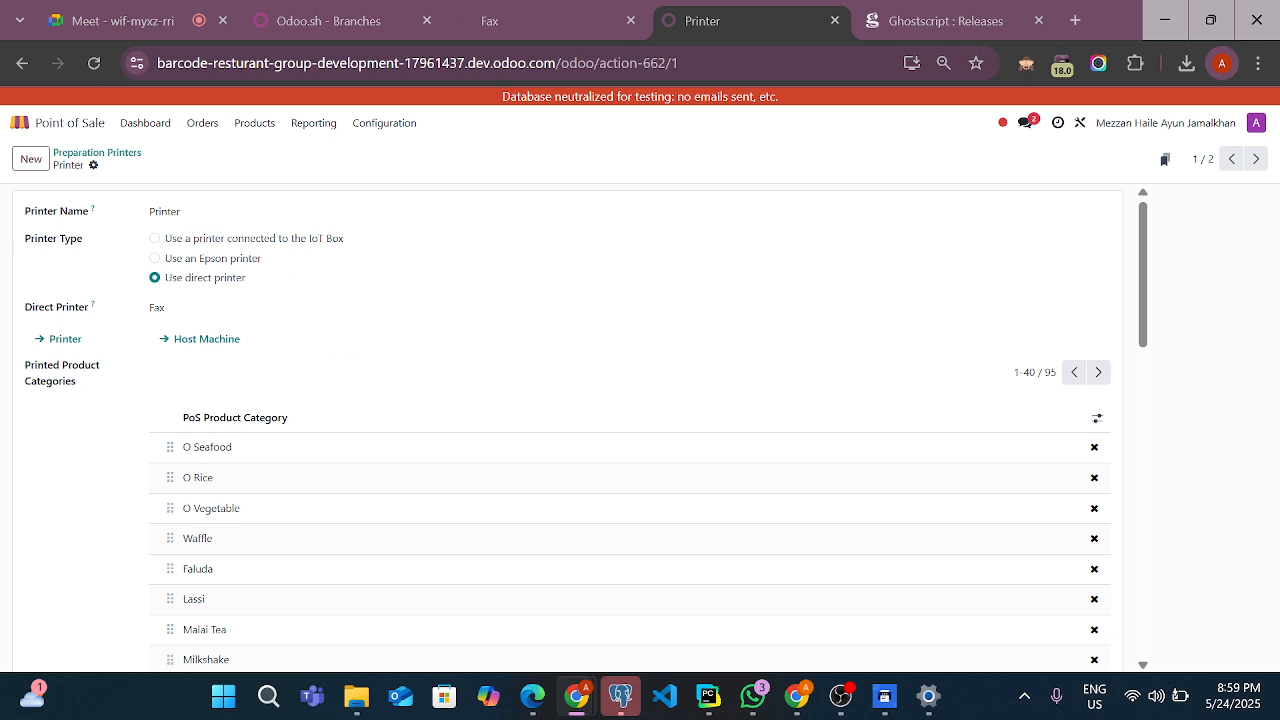
left_click(190, 307)
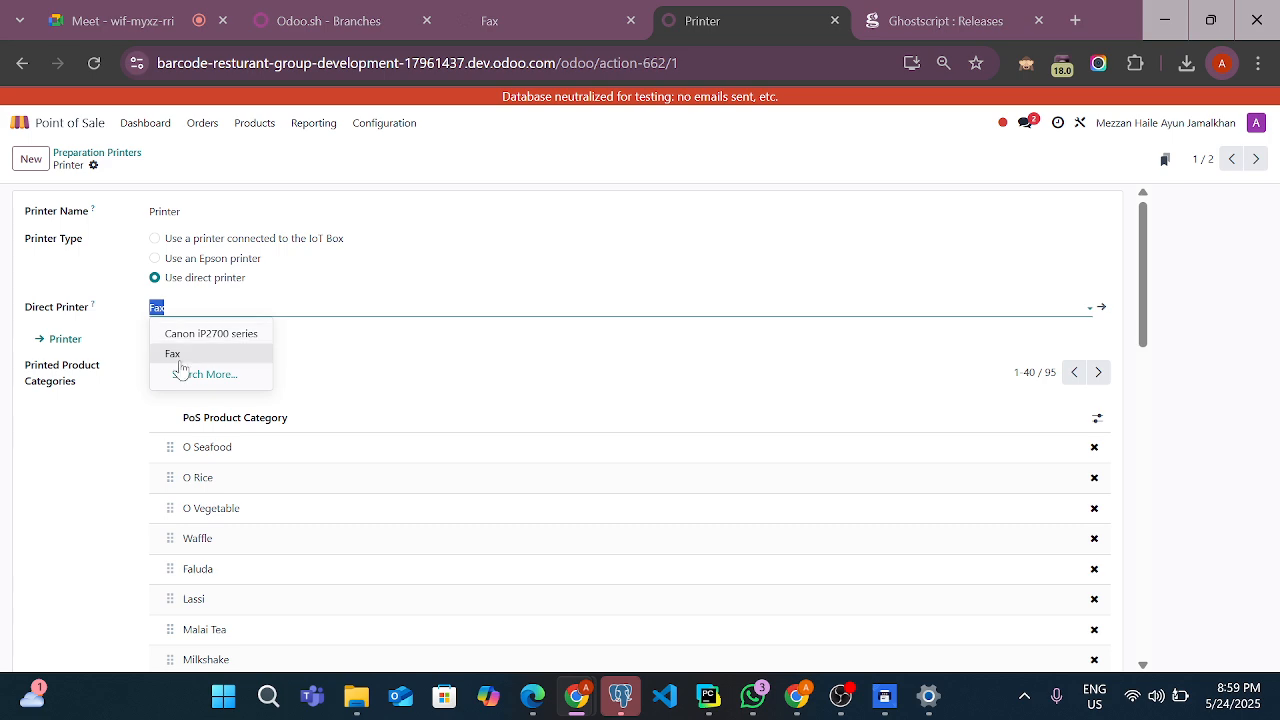
left_click(256, 290)
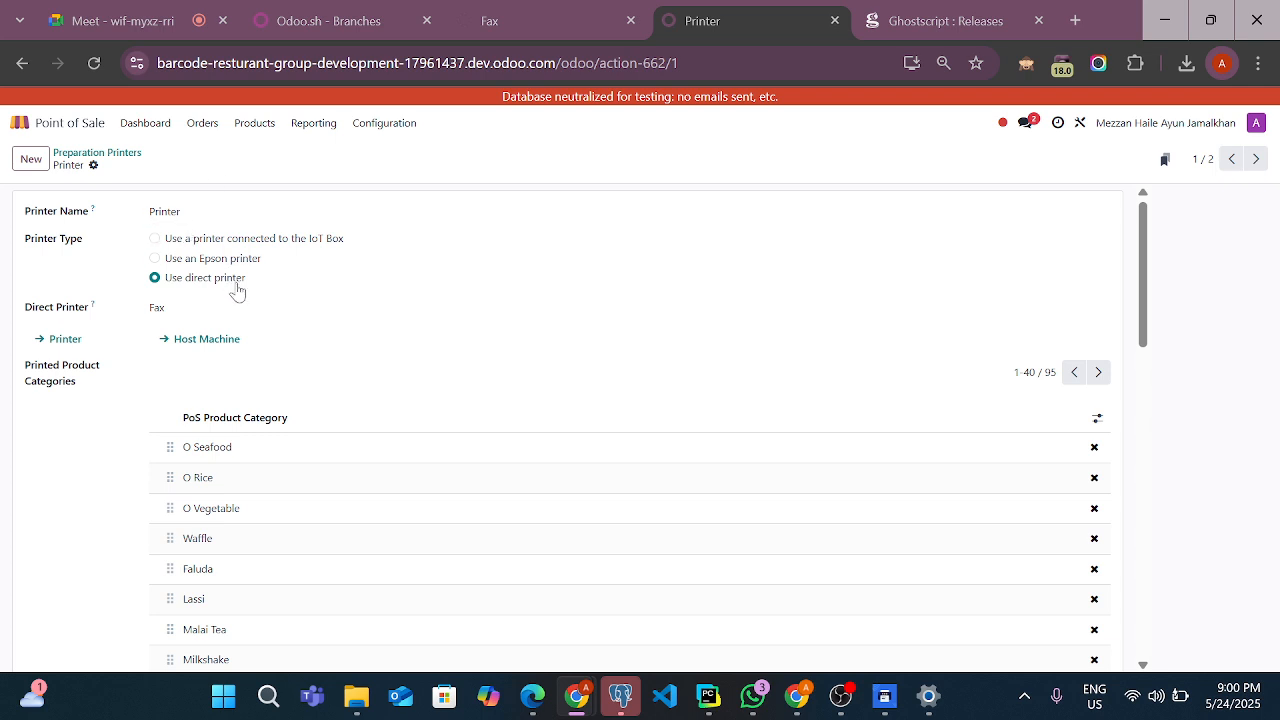
Open the preparation printer named 2025 in Point of Sale, set its direct printer to Fax, and save the record
left_click(18, 122)
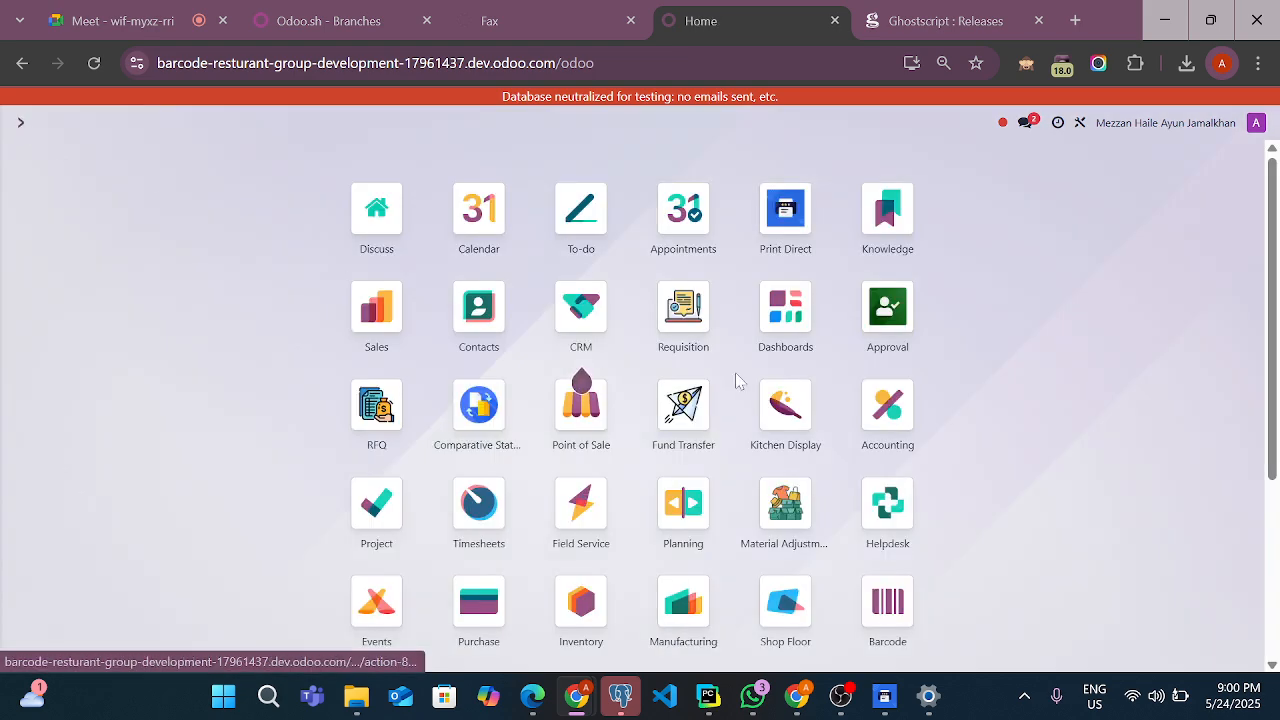
left_click(584, 414)
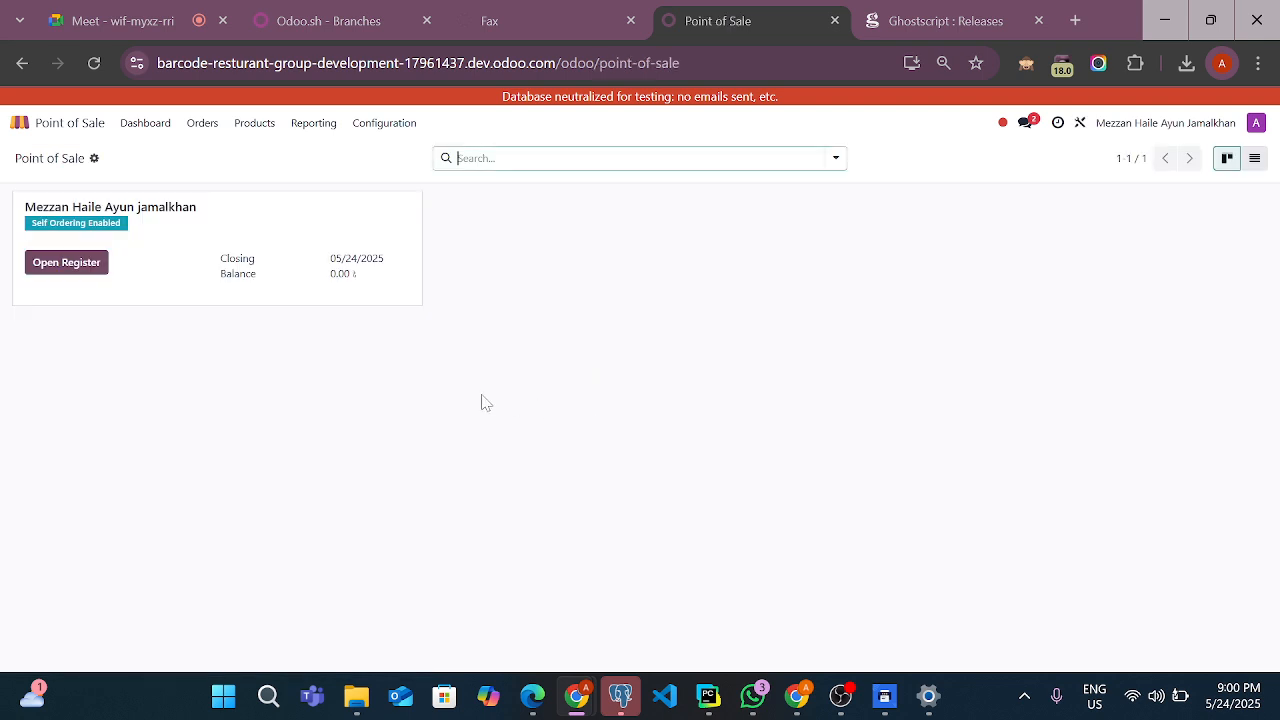
left_click(33, 130)
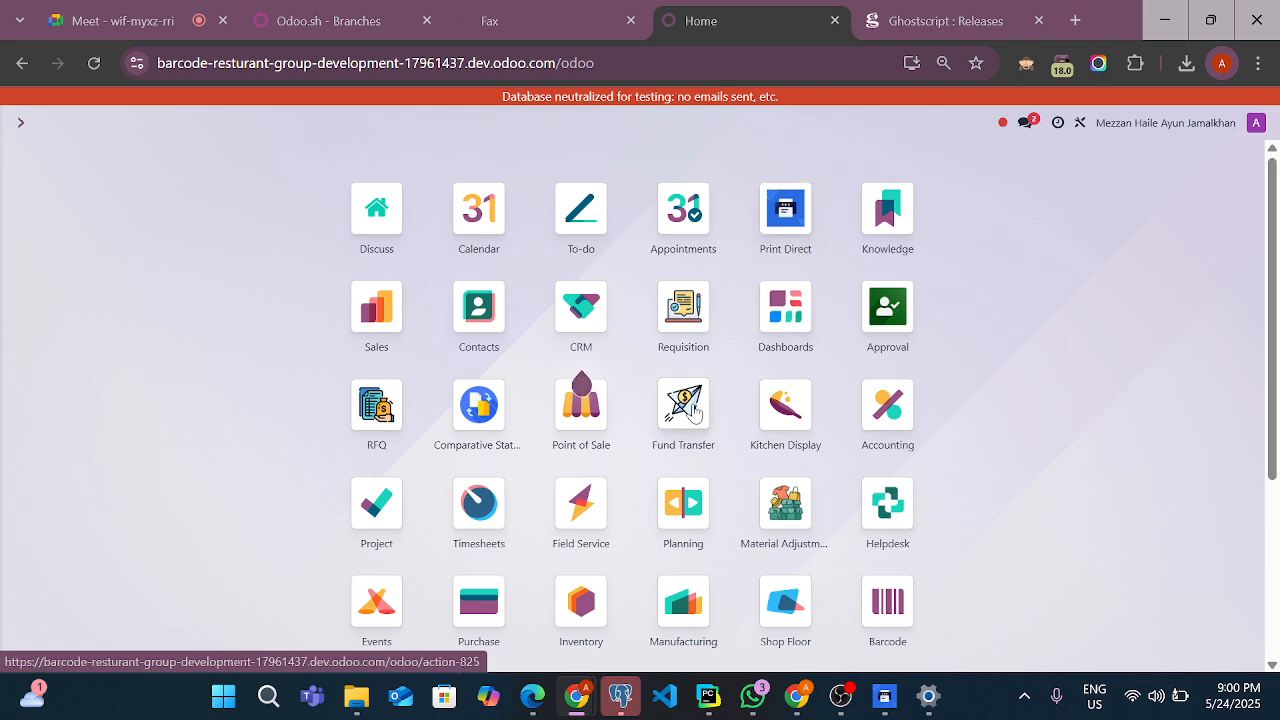
left_click(581, 405)
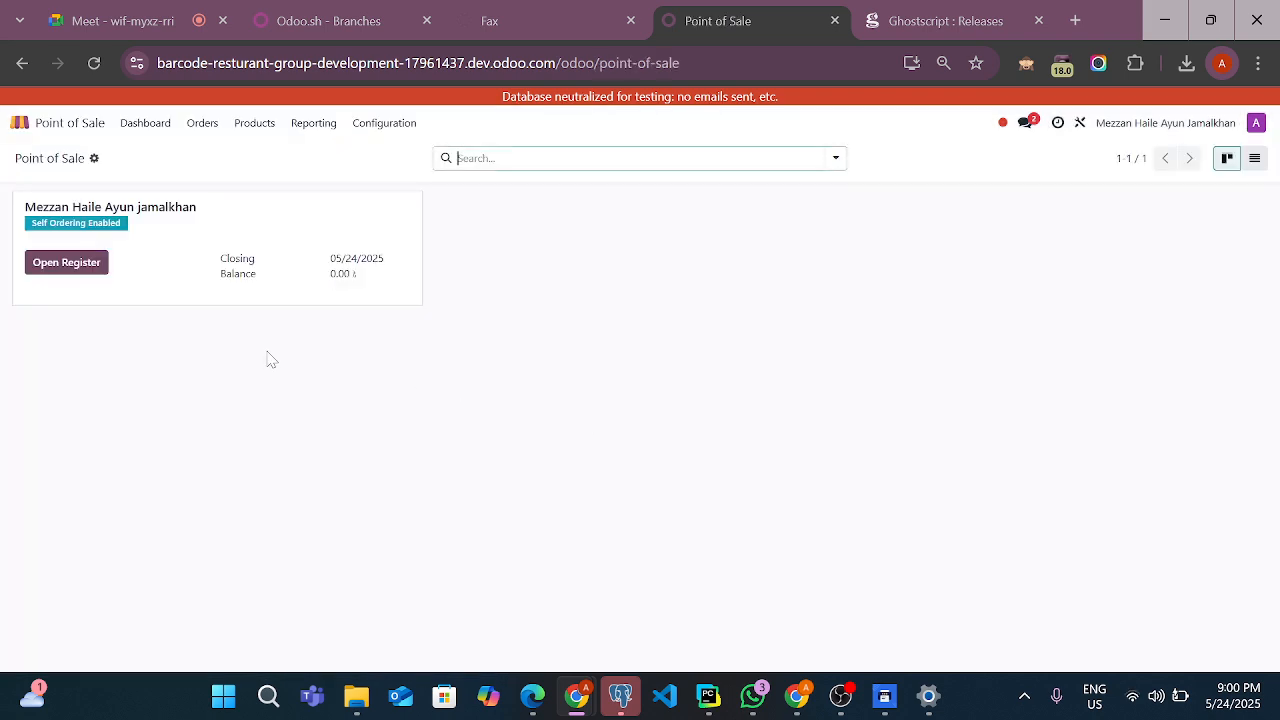
left_click(204, 124)
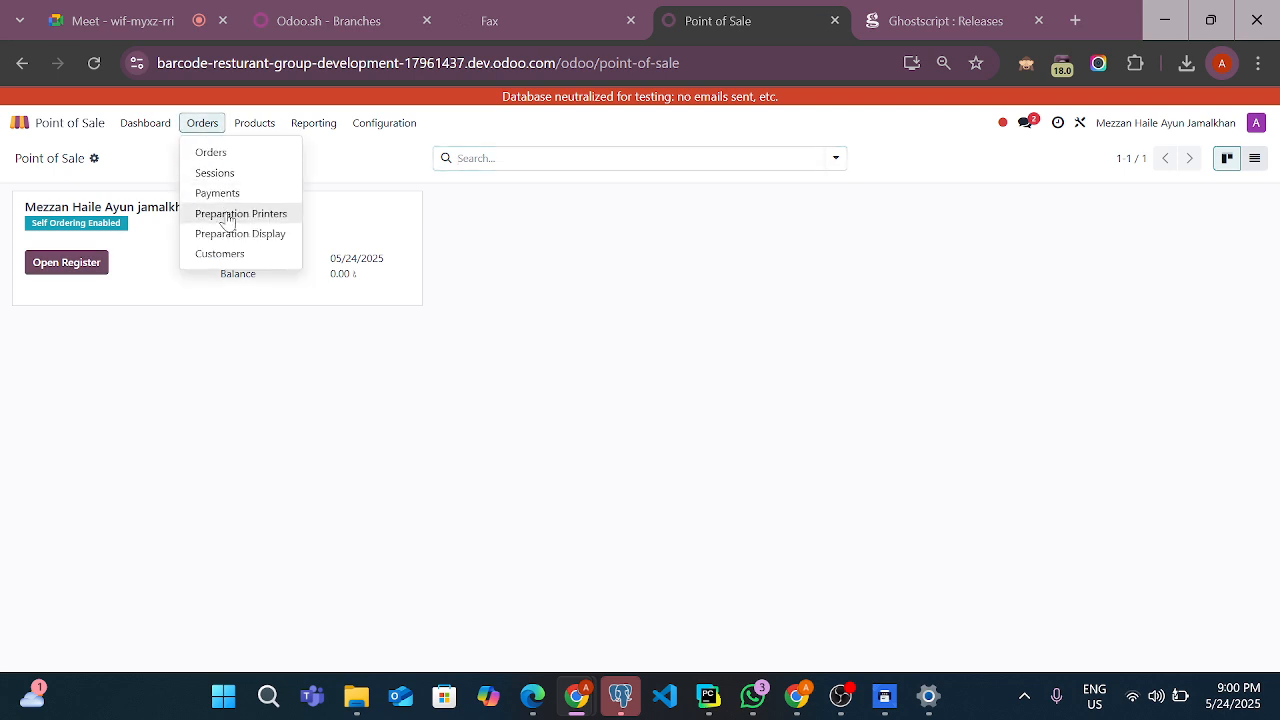
left_click(259, 216)
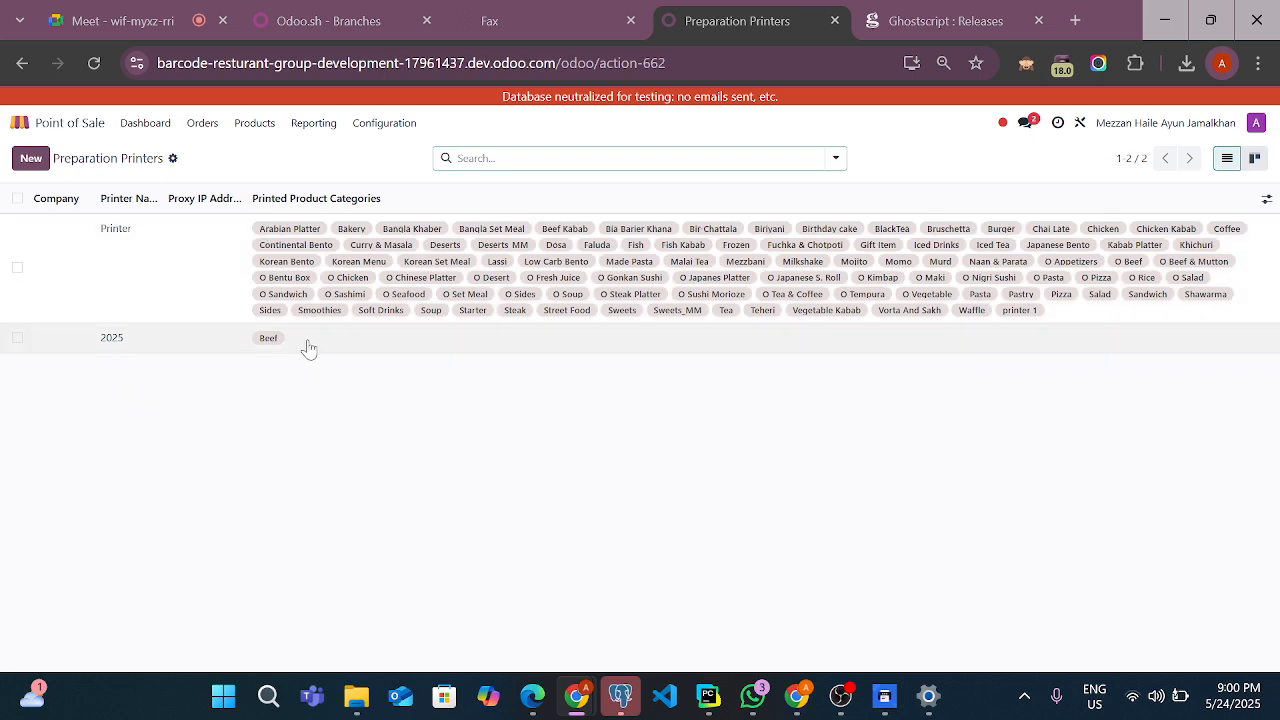
left_click(355, 350)
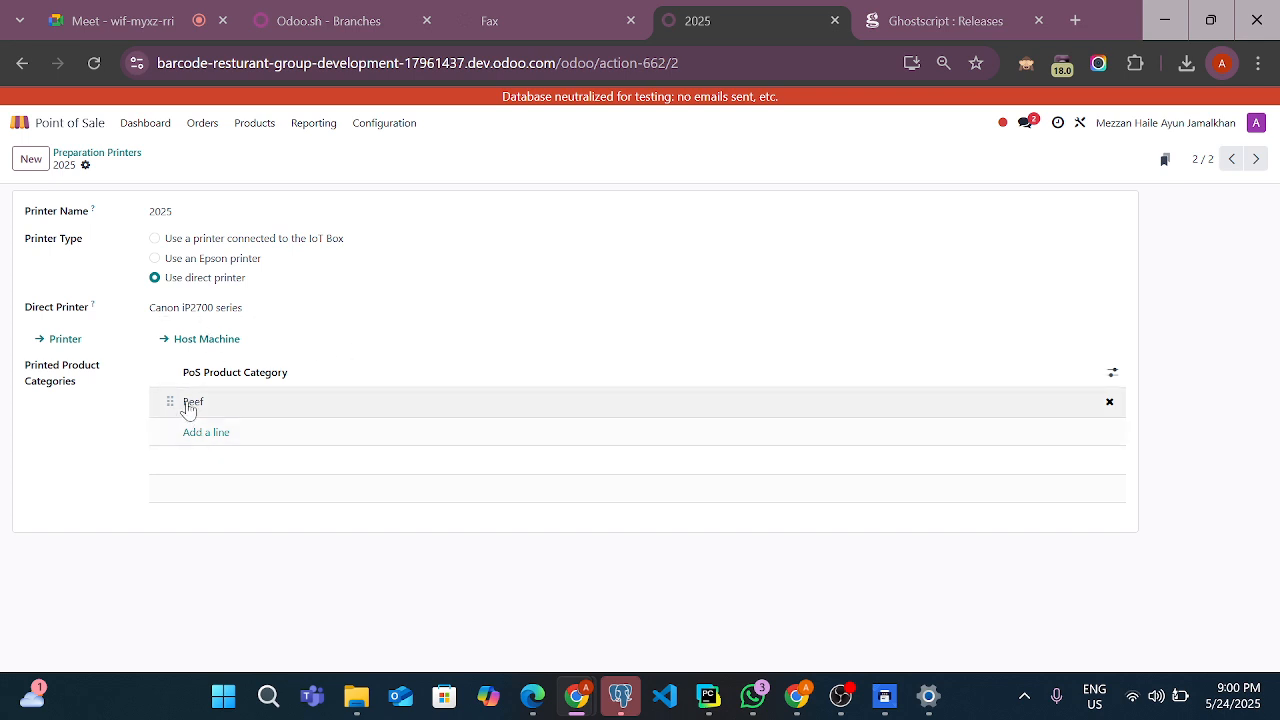
left_click(215, 308)
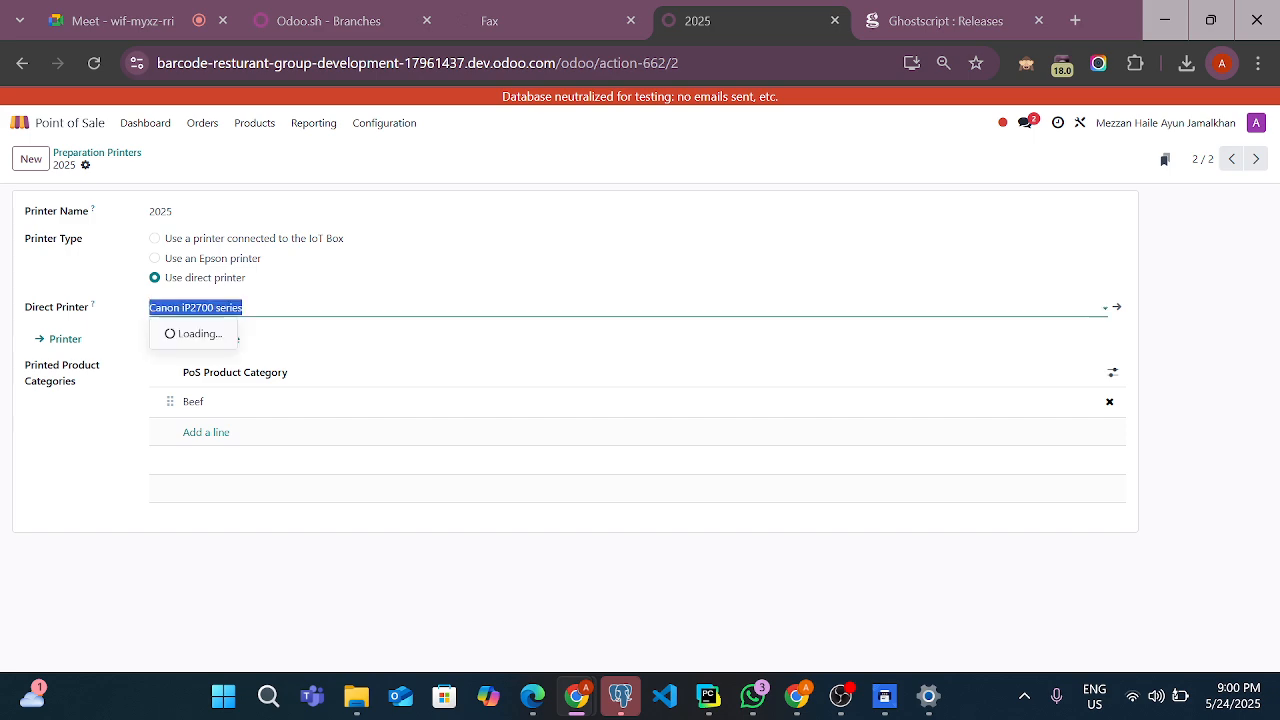
left_click(220, 356)
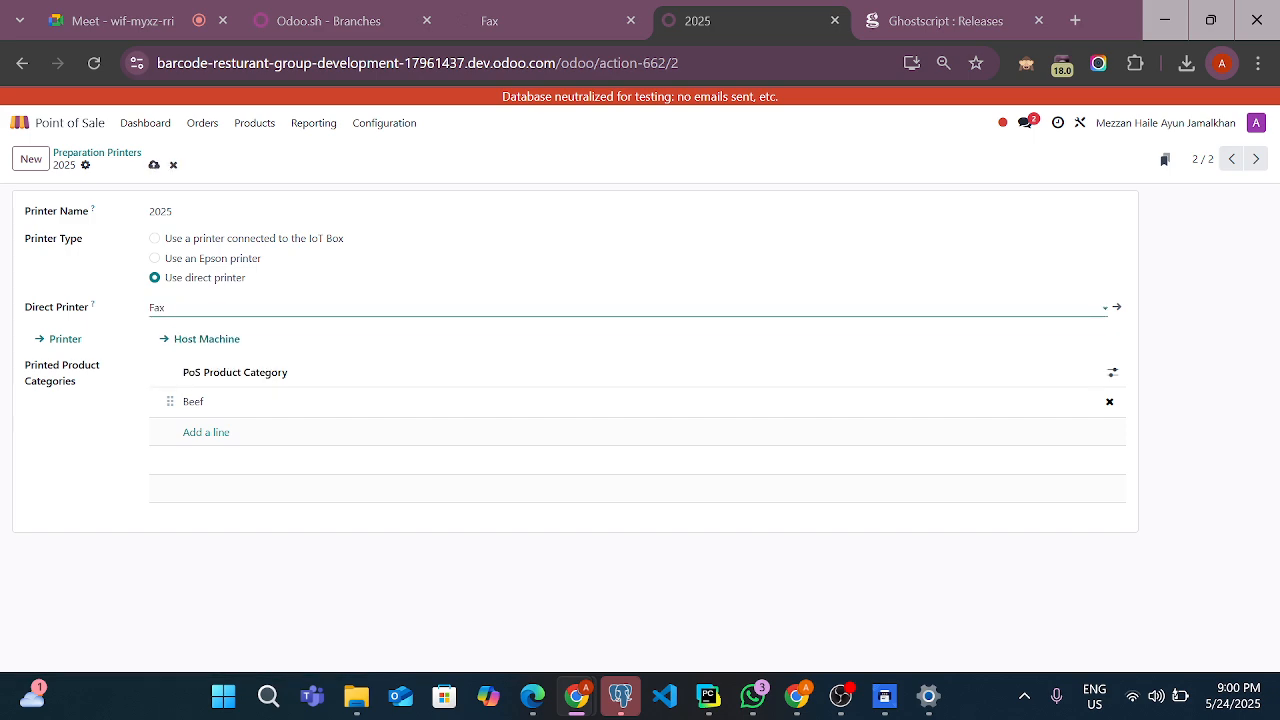
left_click(154, 166)
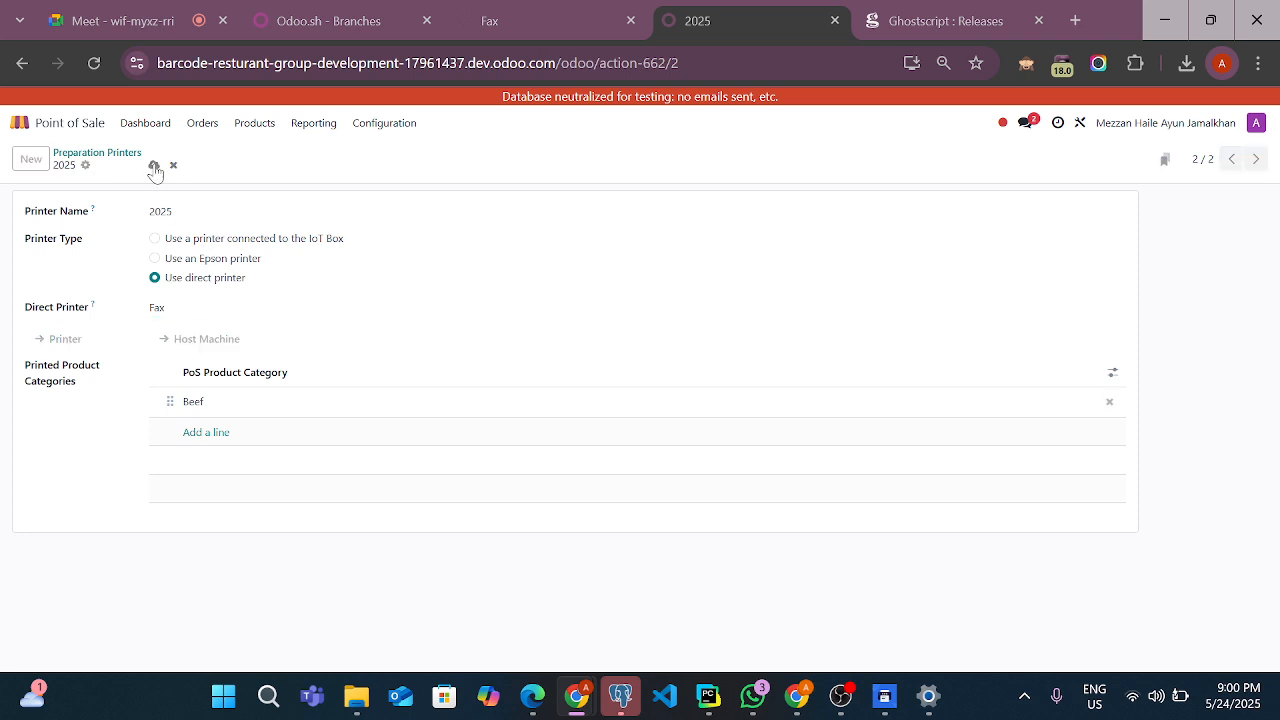
left_click(199, 134)
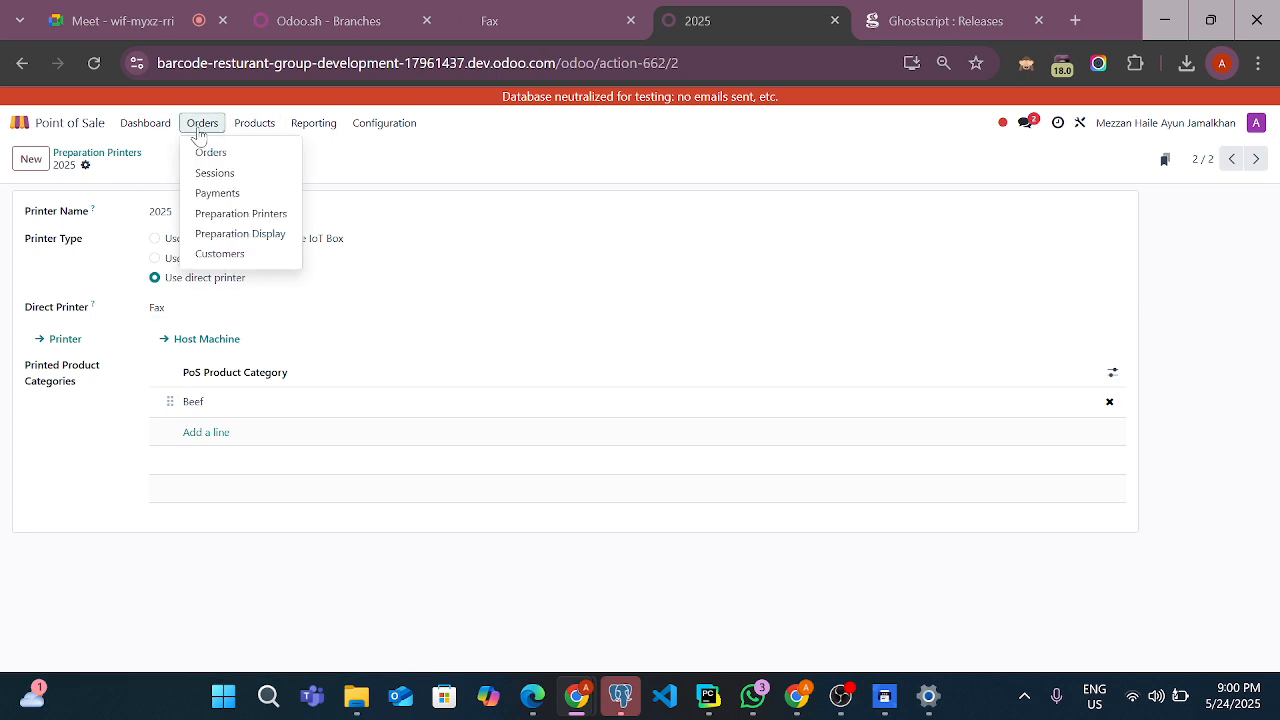
Return to the preparation printers list and open the 2025 record to check its direct printer and printed product category
left_click(538, 187)
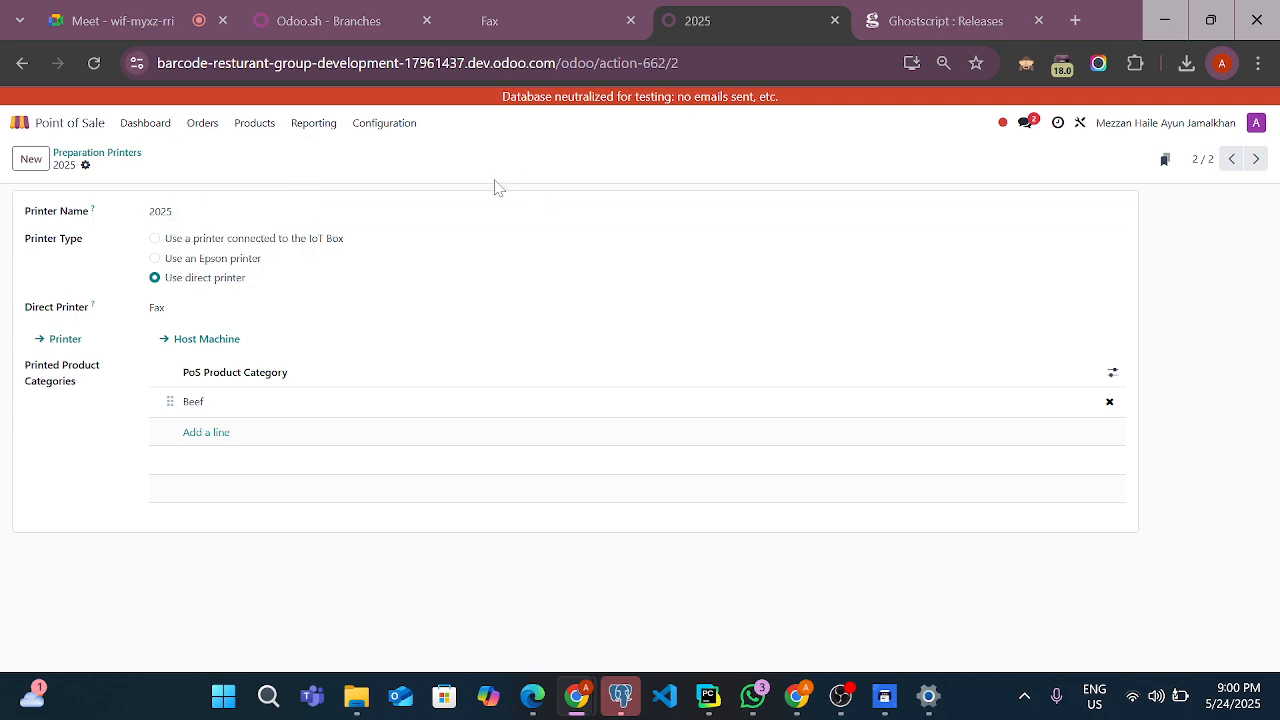
left_click(205, 128)
left_click(241, 215)
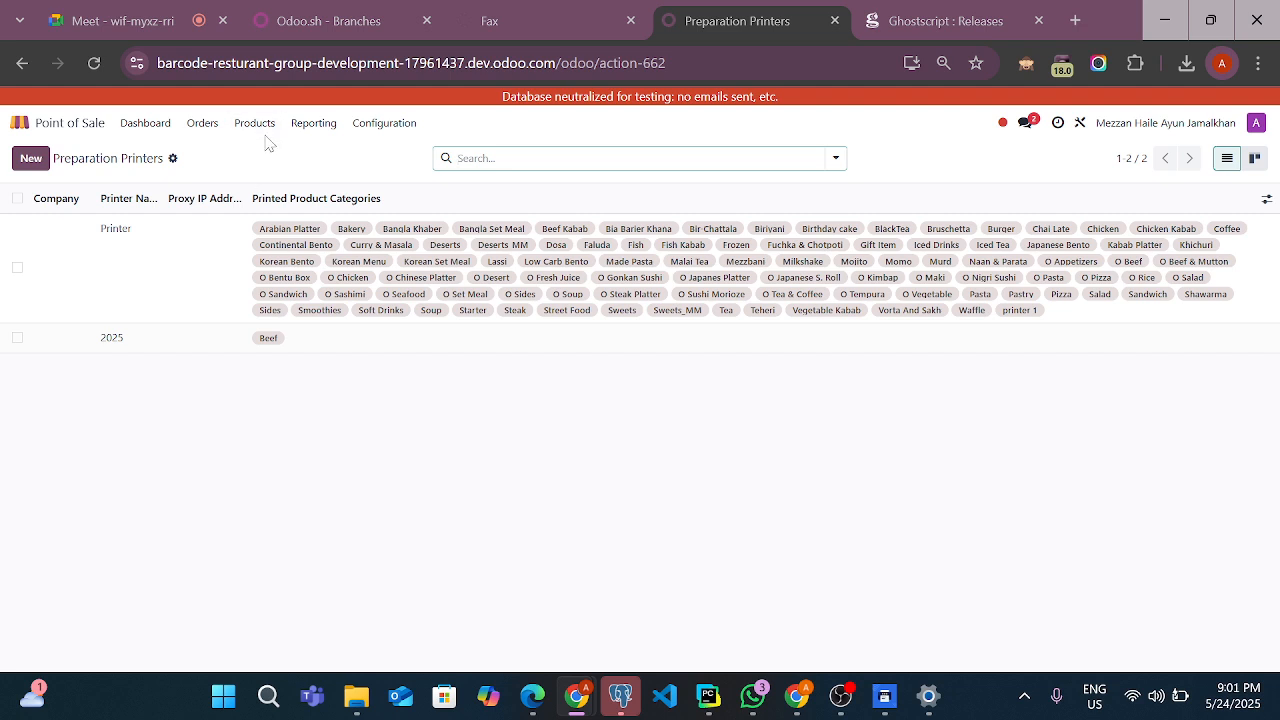
left_click(271, 340)
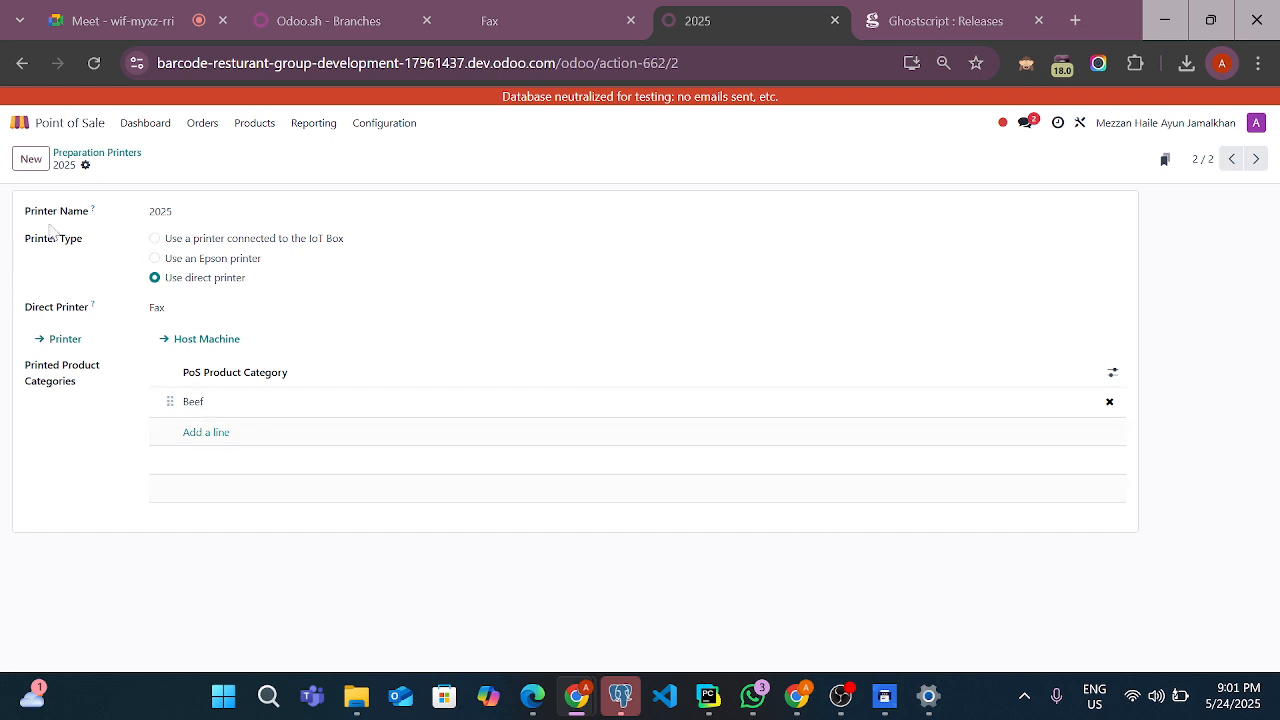
Open the preparation printer named Printer from the preparation printers list and look through its printed product categories
left_click(190, 130)
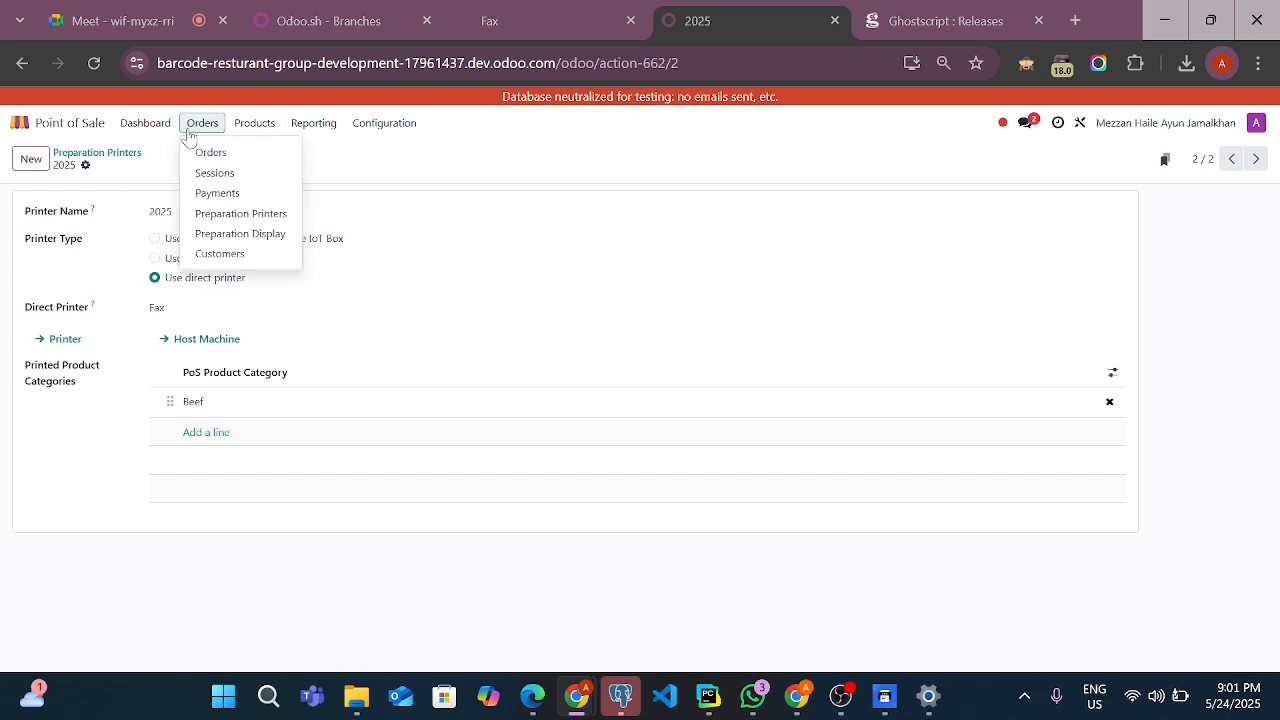
left_click(213, 216)
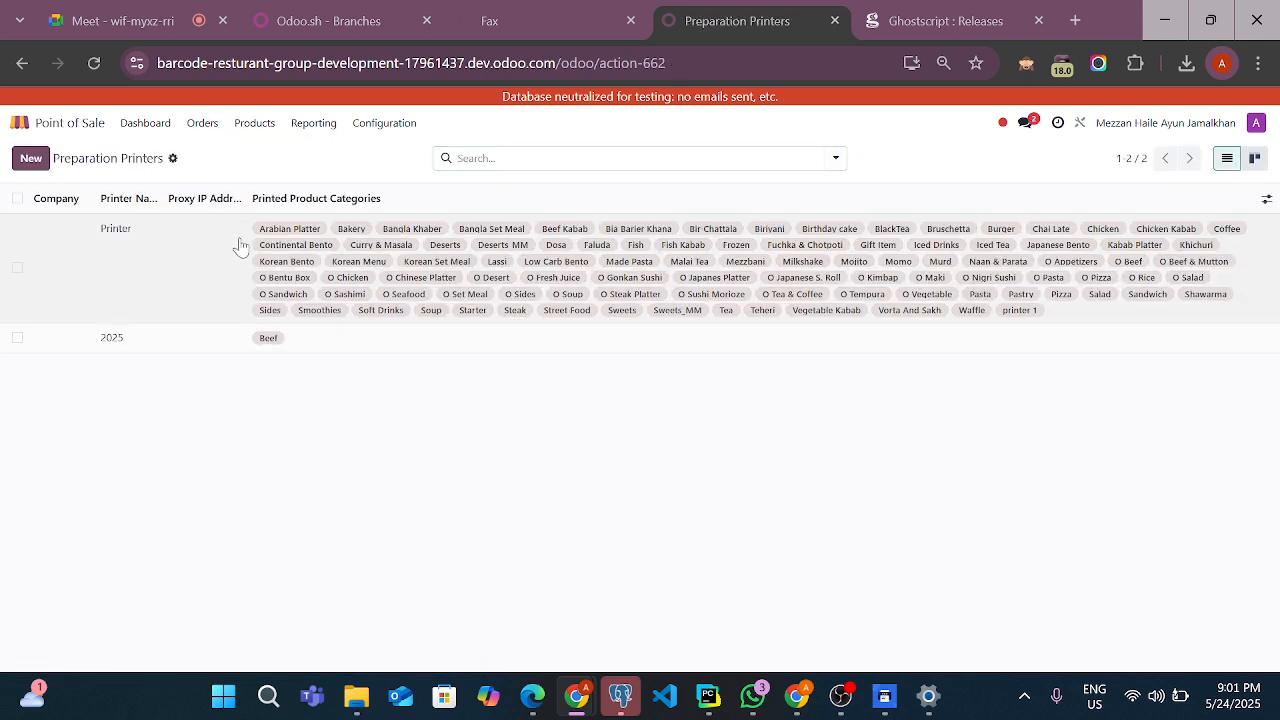
left_click(238, 244)
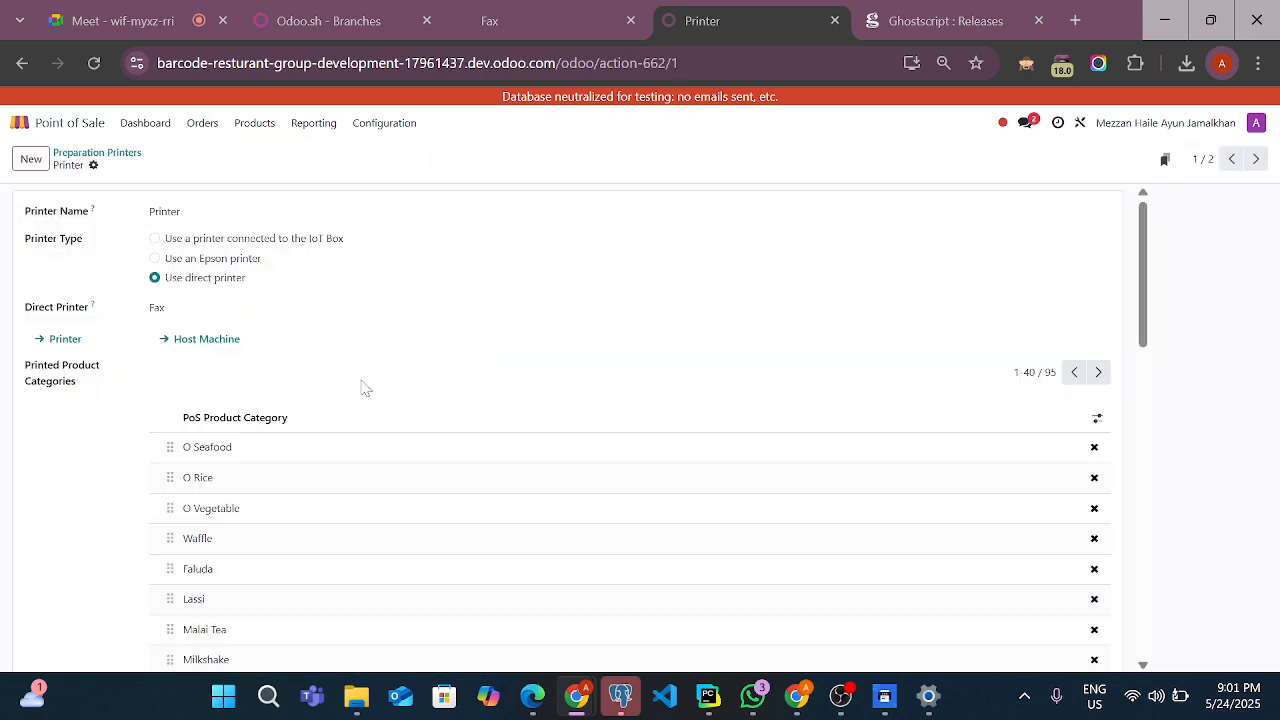
scroll(365, 388, "down", 10)
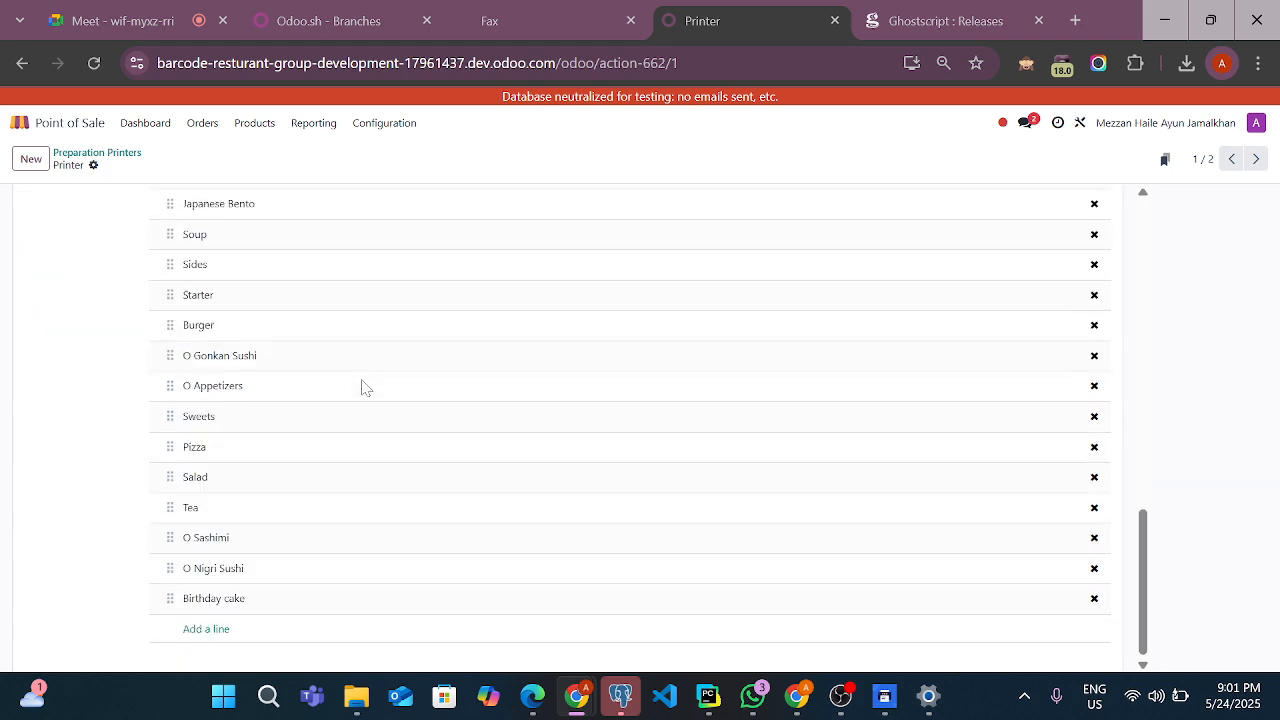
scroll(365, 388, "up", 10)
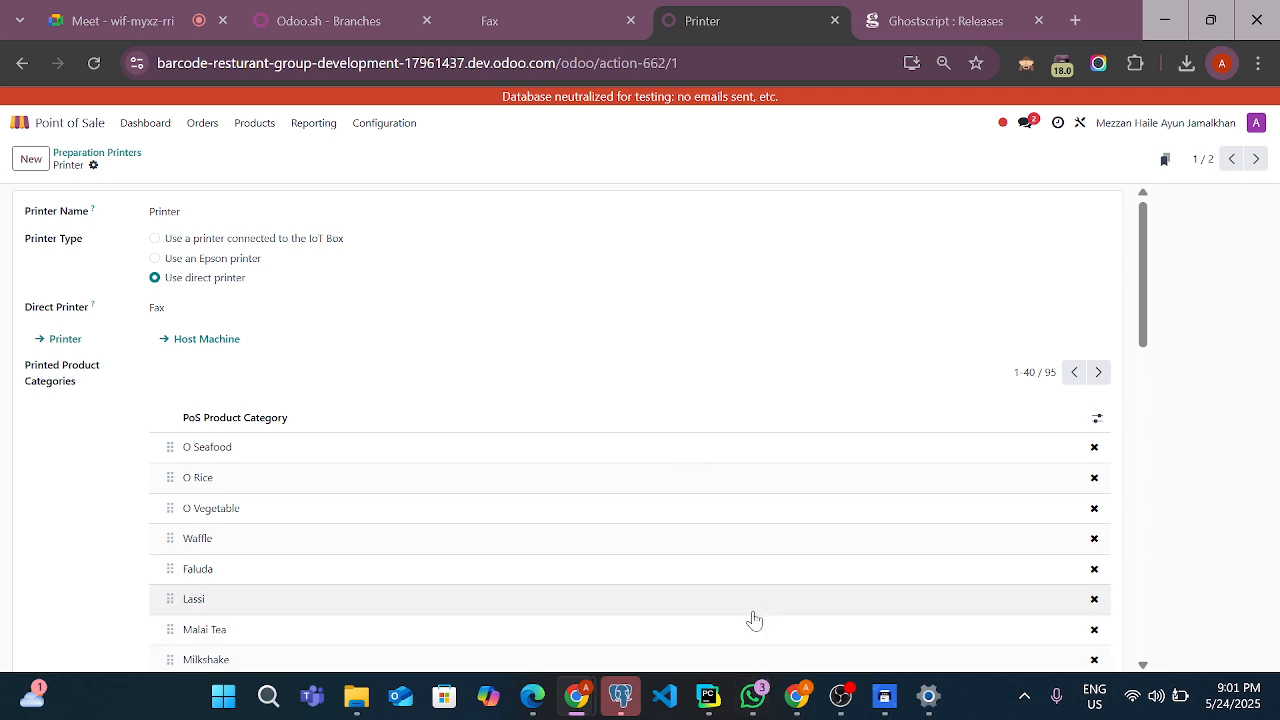
scroll(738, 583, "down", 4)
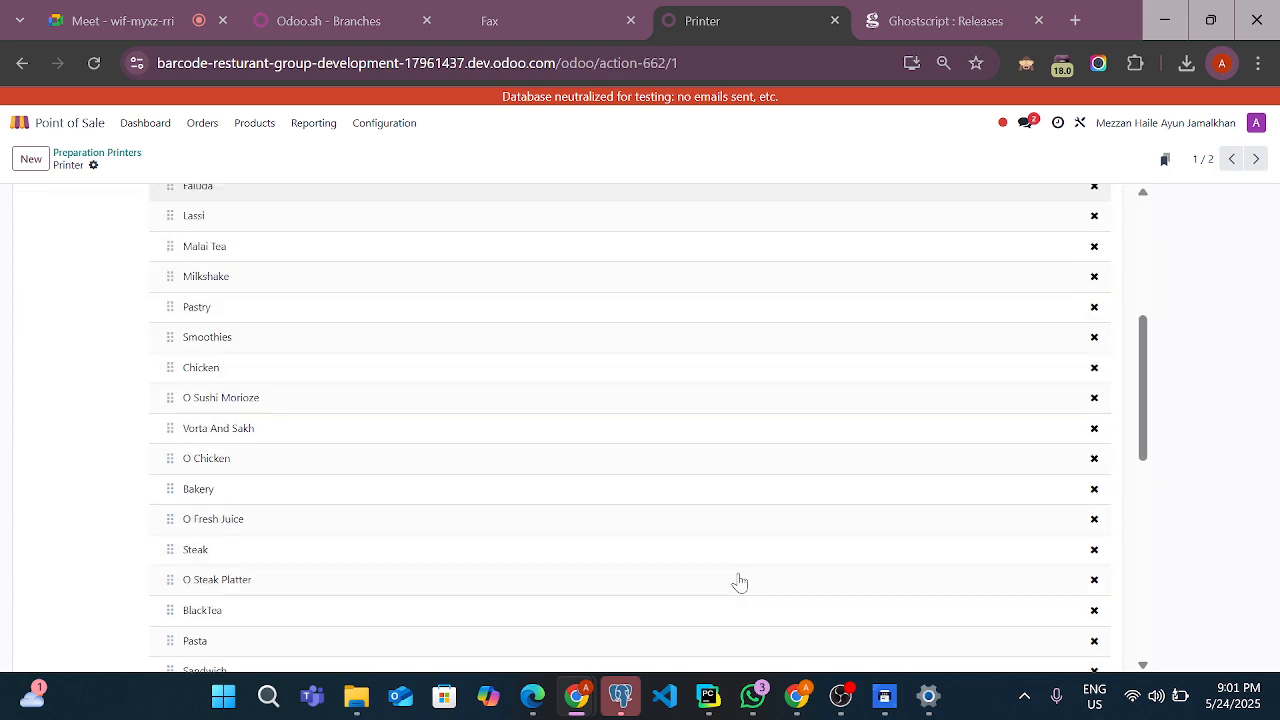
scroll(739, 583, "down", 5)
scroll(739, 583, "up", 8)
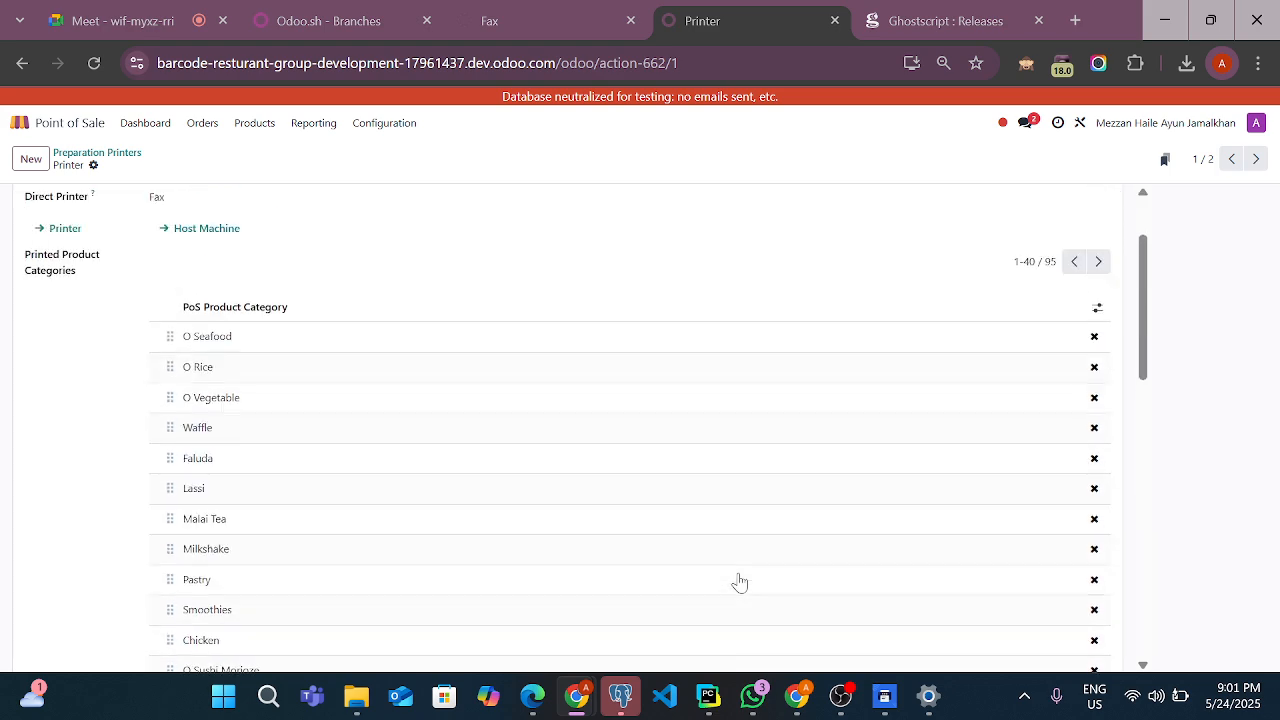
scroll(739, 583, "up", 2)
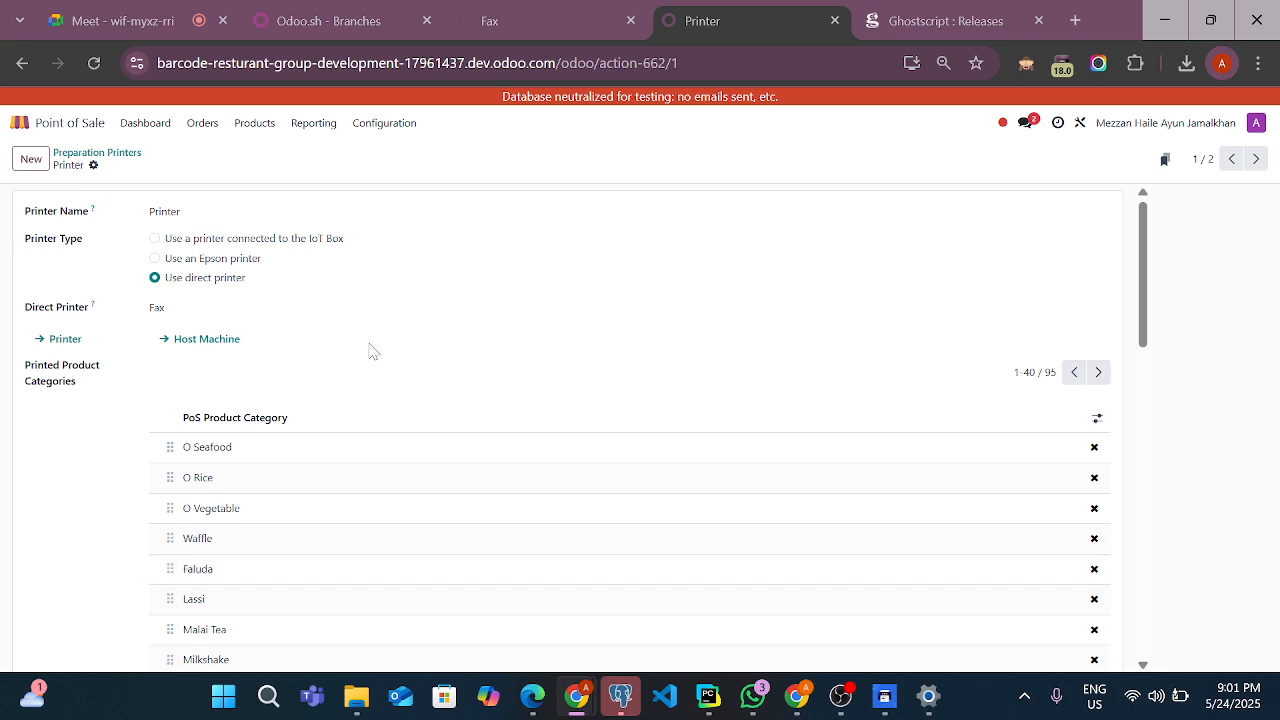
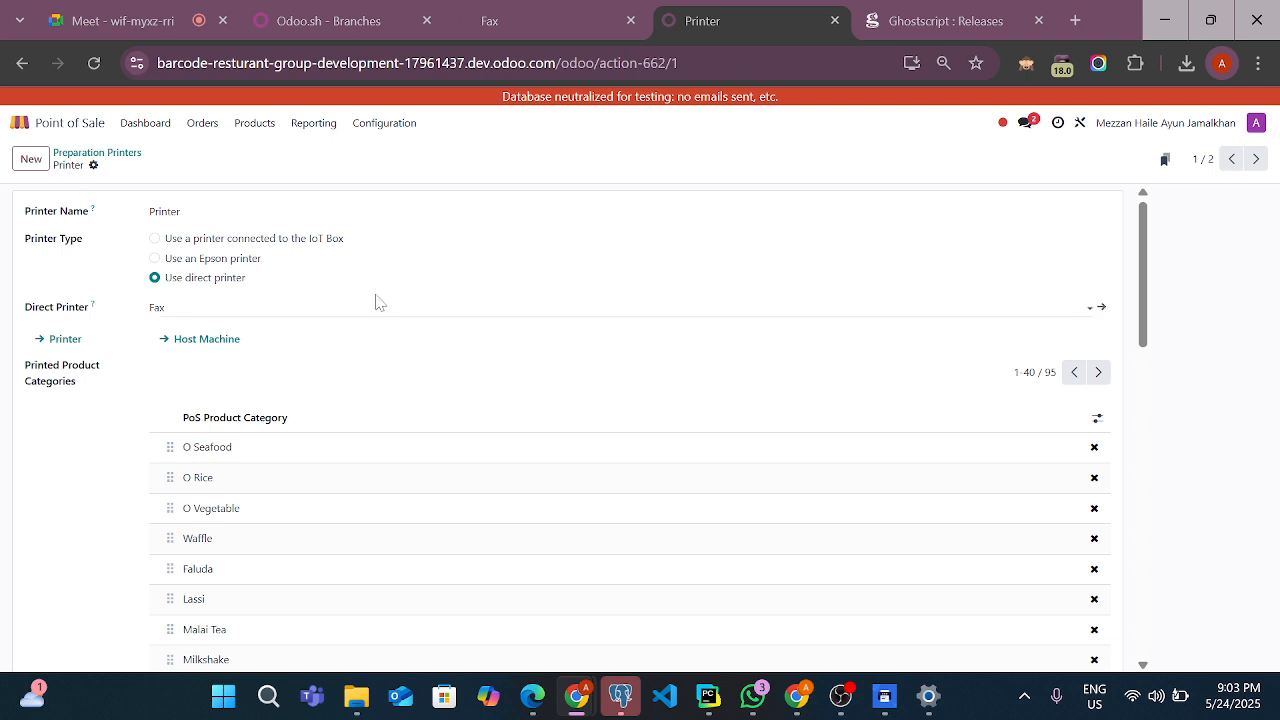
scroll(346, 569, "down", 1)
scroll(350, 571, "down", 1)
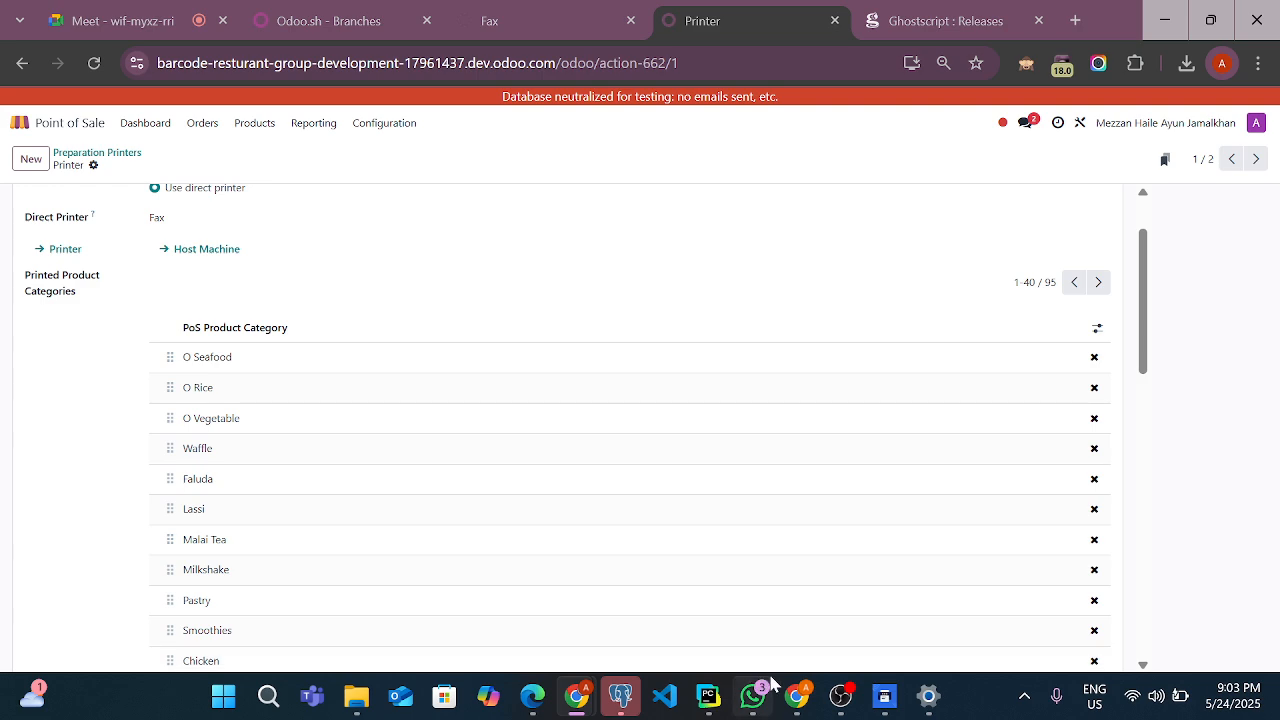
left_click(843, 708)
left_click(843, 708)
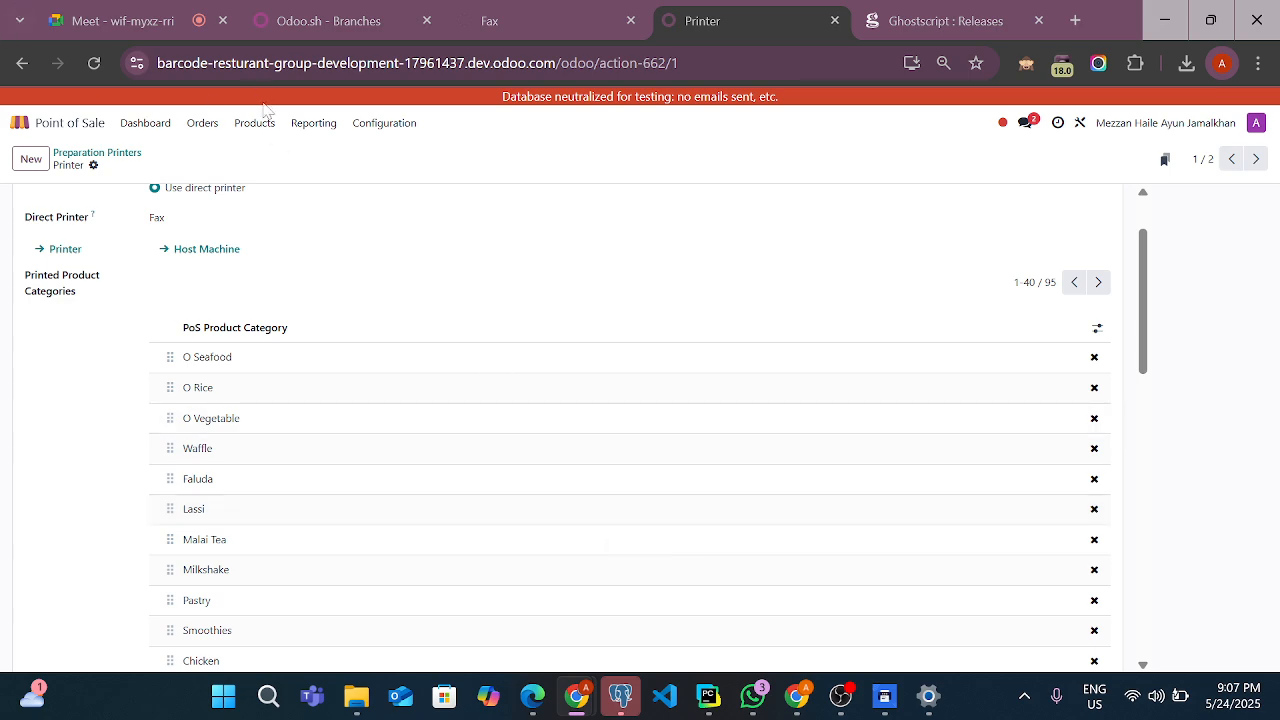
Open the first printer in the preparation printers list, reload its record, and check its direct printer and the available company options
left_click(204, 126)
left_click(229, 210)
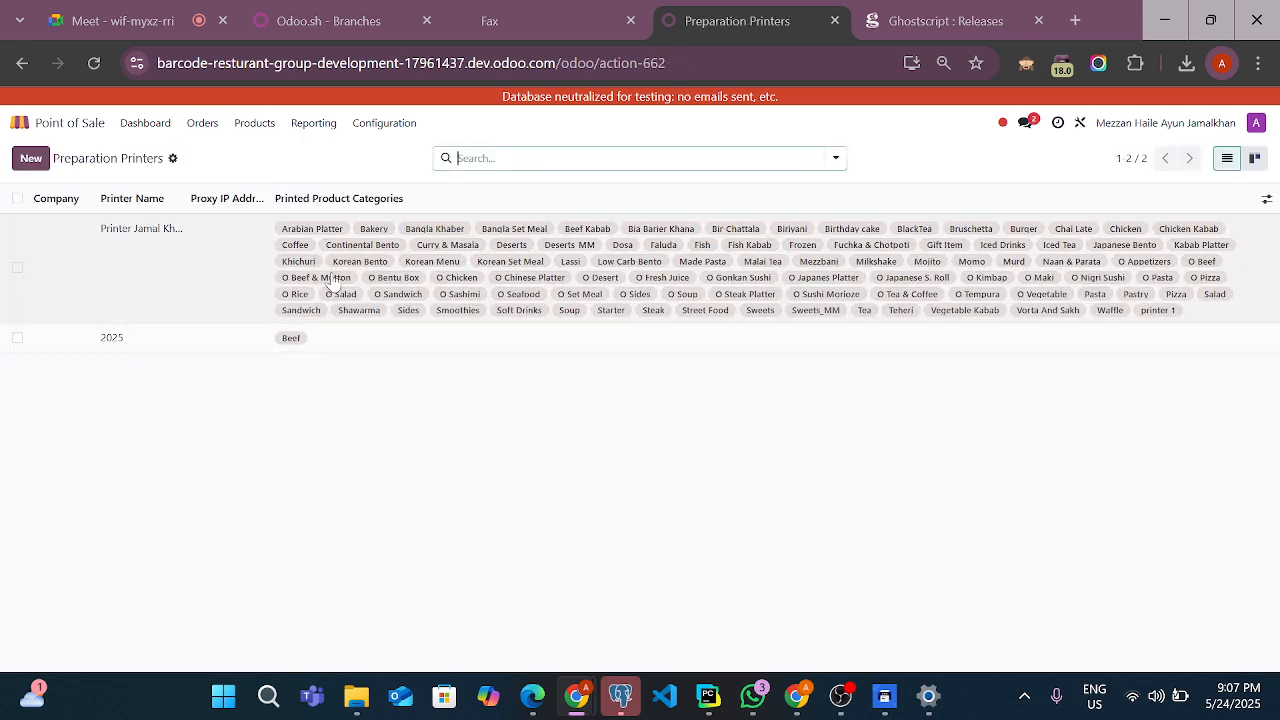
left_click(333, 281)
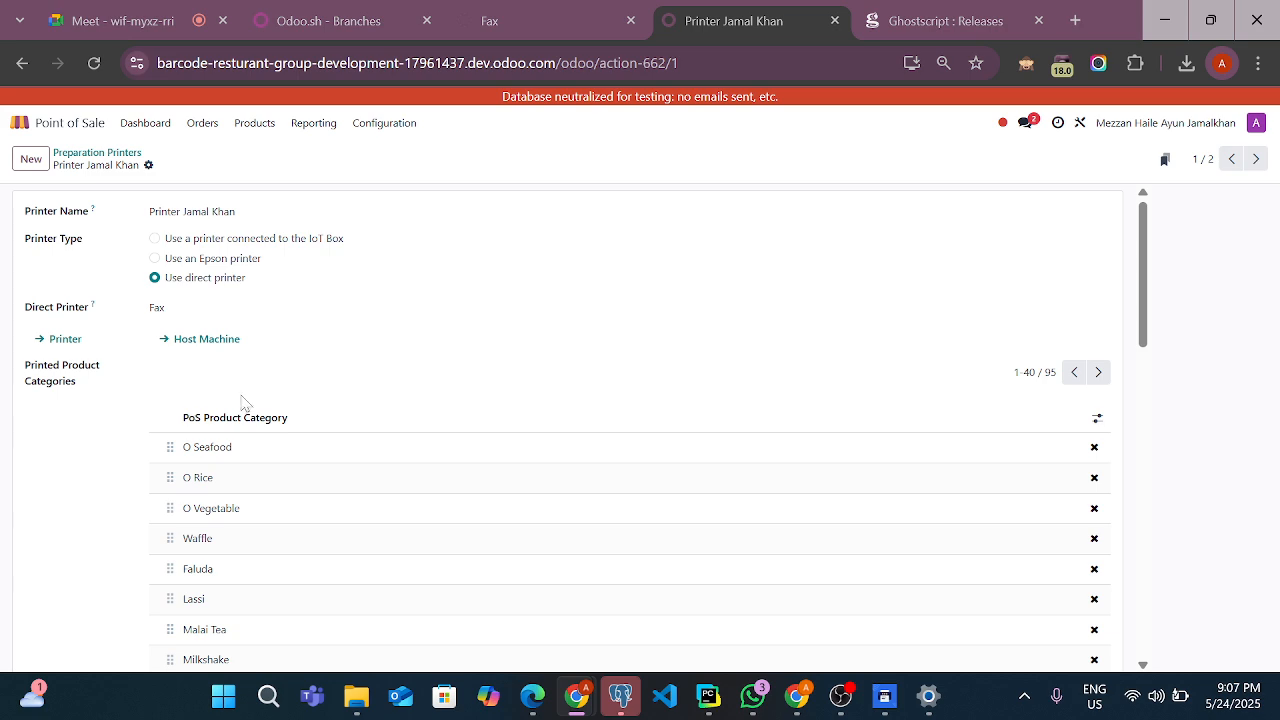
left_click(94, 63)
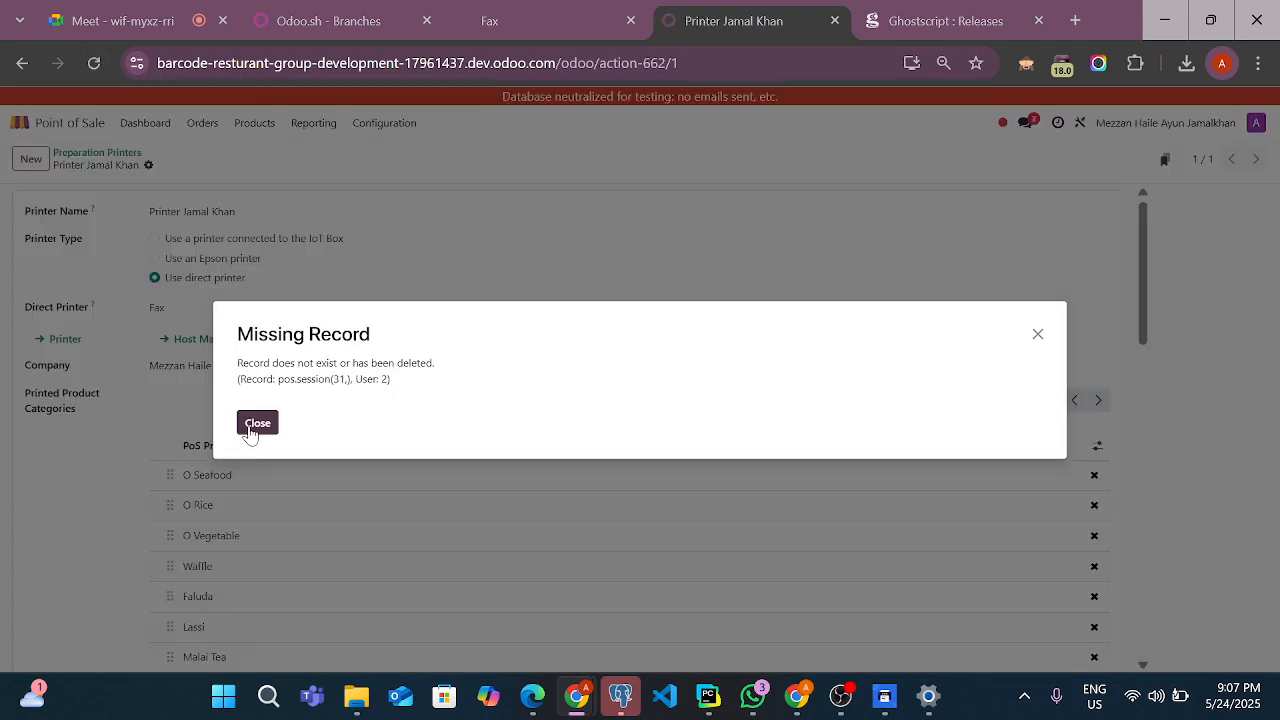
left_click(251, 428)
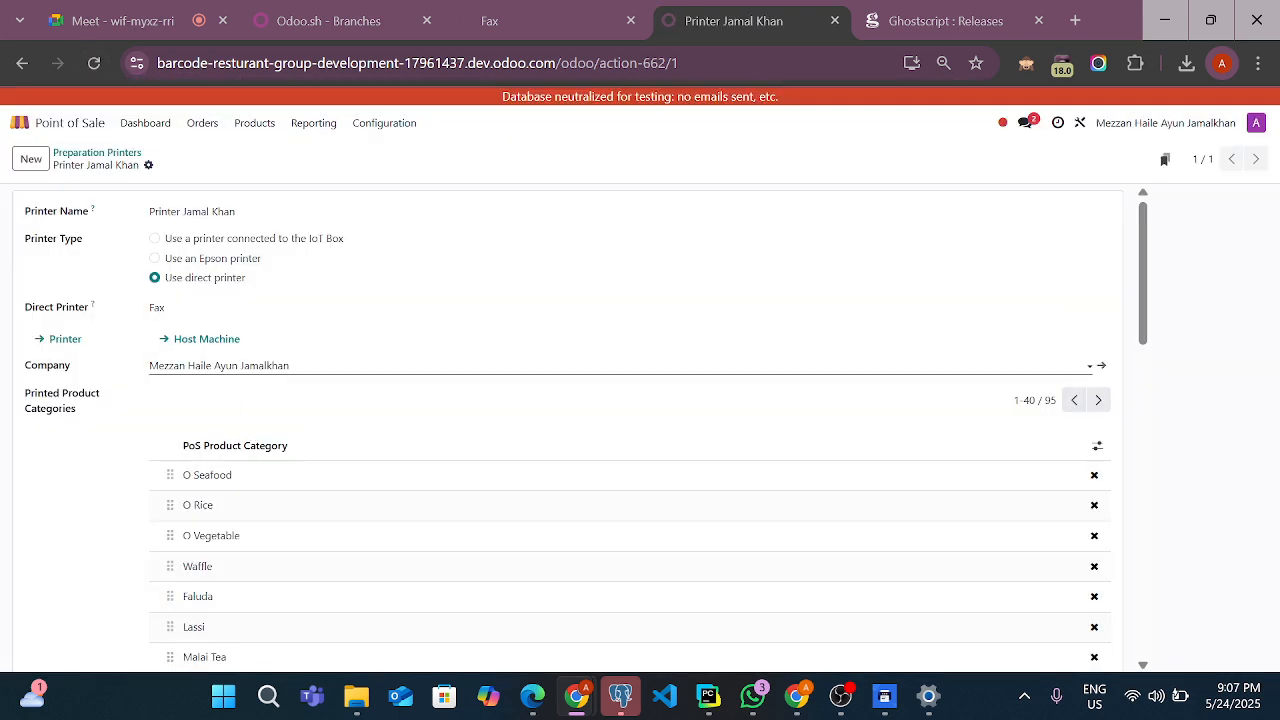
left_click(252, 366)
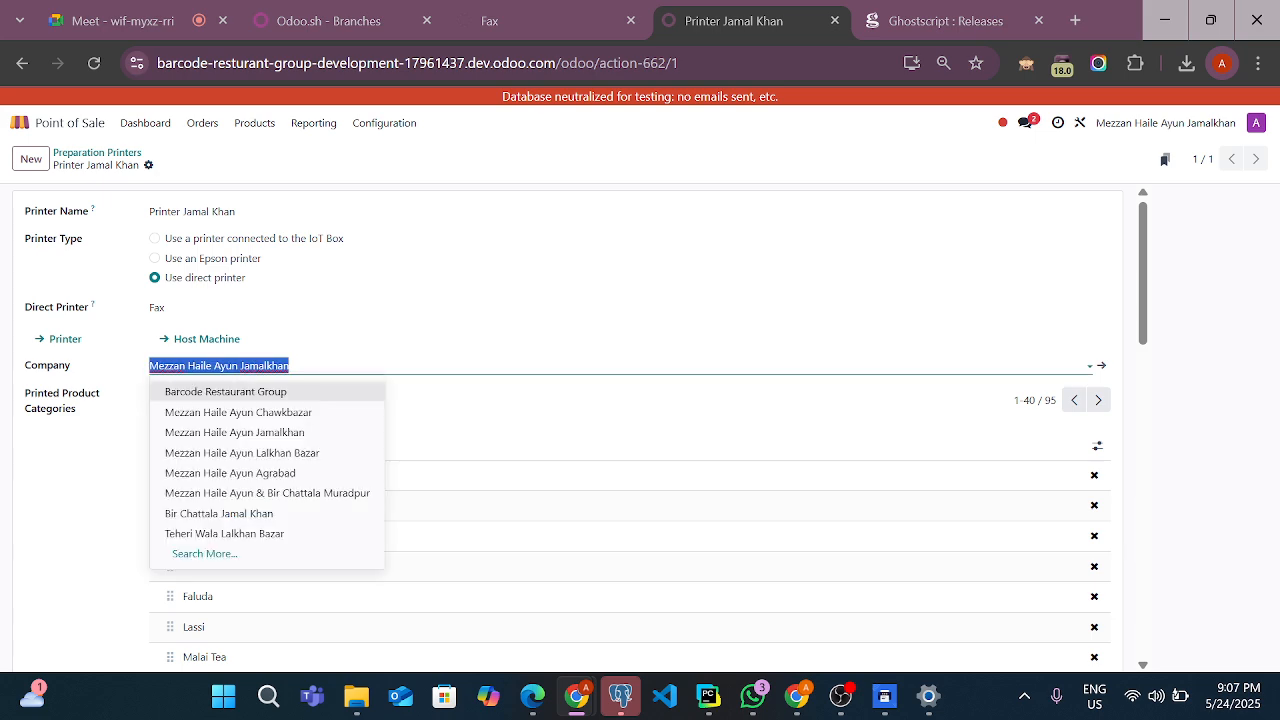
left_click(362, 341)
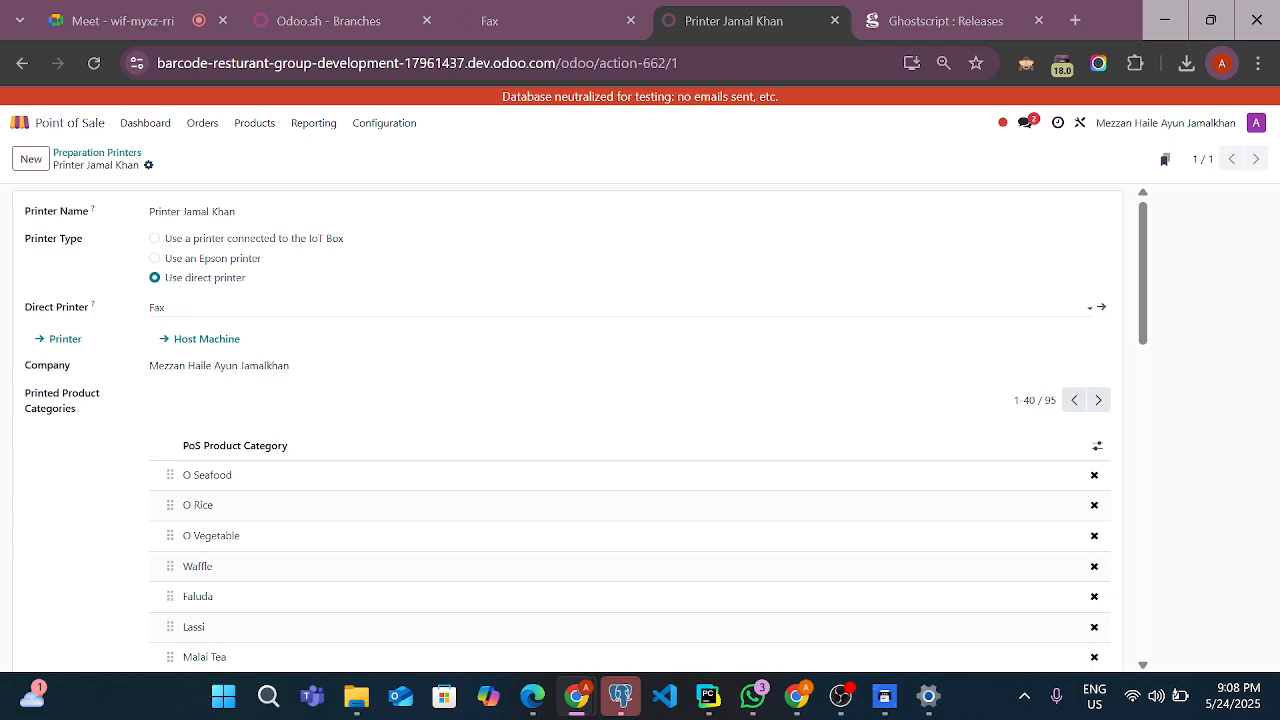
Return to the Point of Sale dashboard and launch the shop's register session
left_click(47, 130)
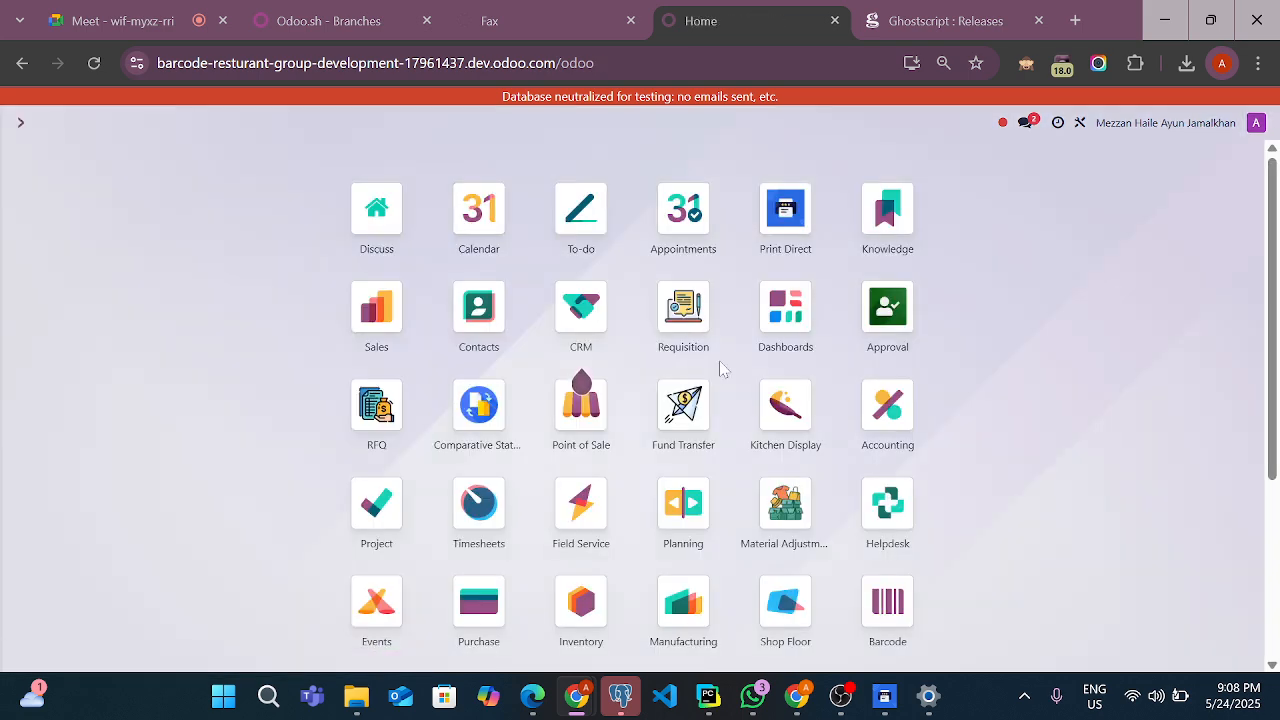
left_click(585, 436)
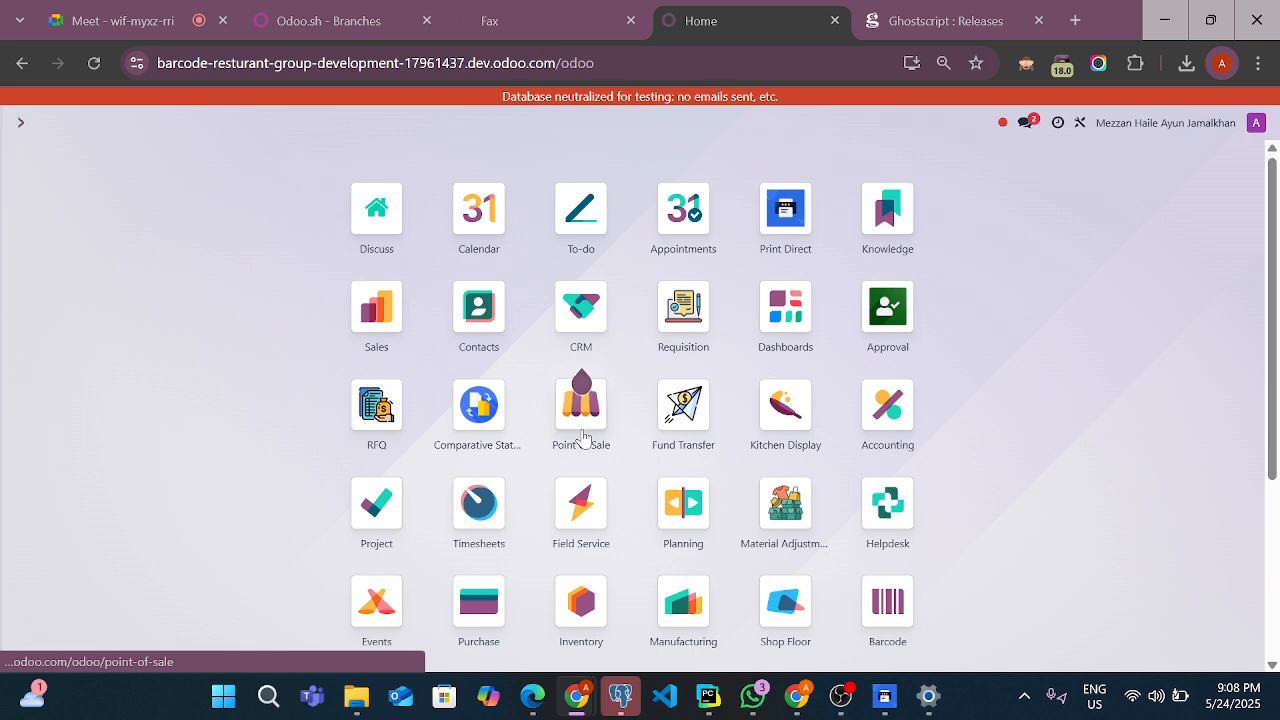
left_click(134, 123)
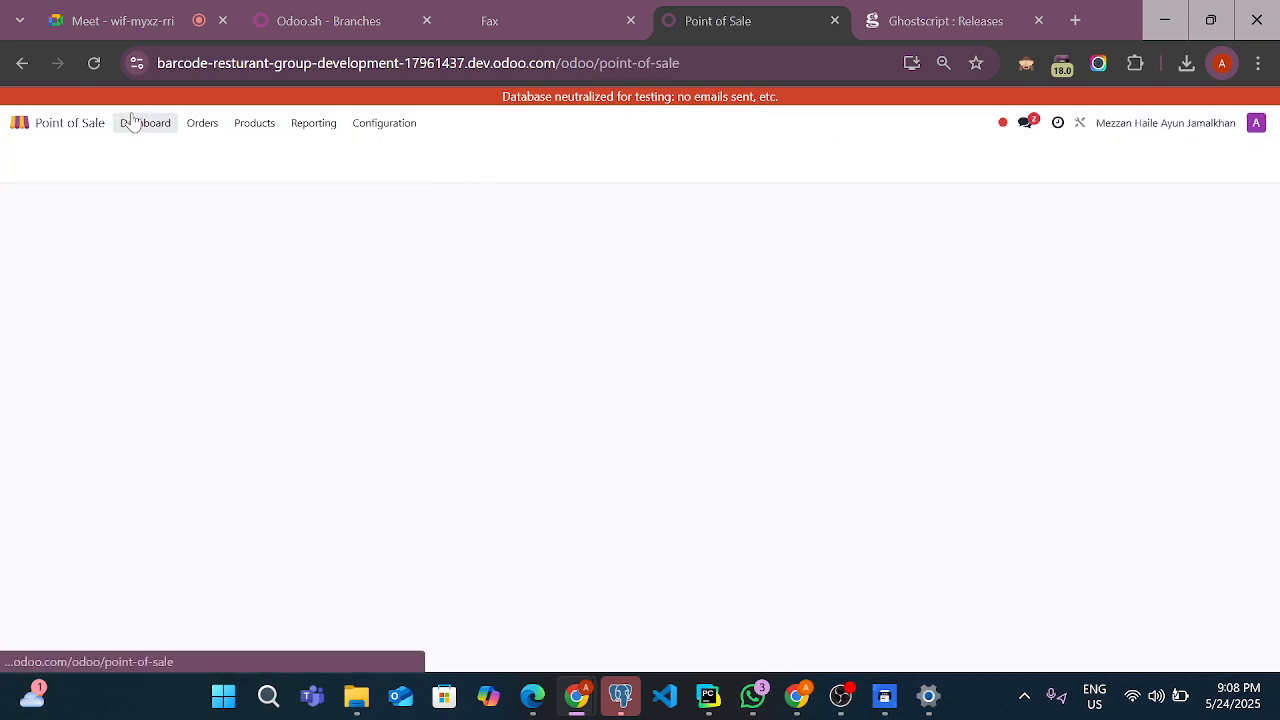
left_click(90, 264)
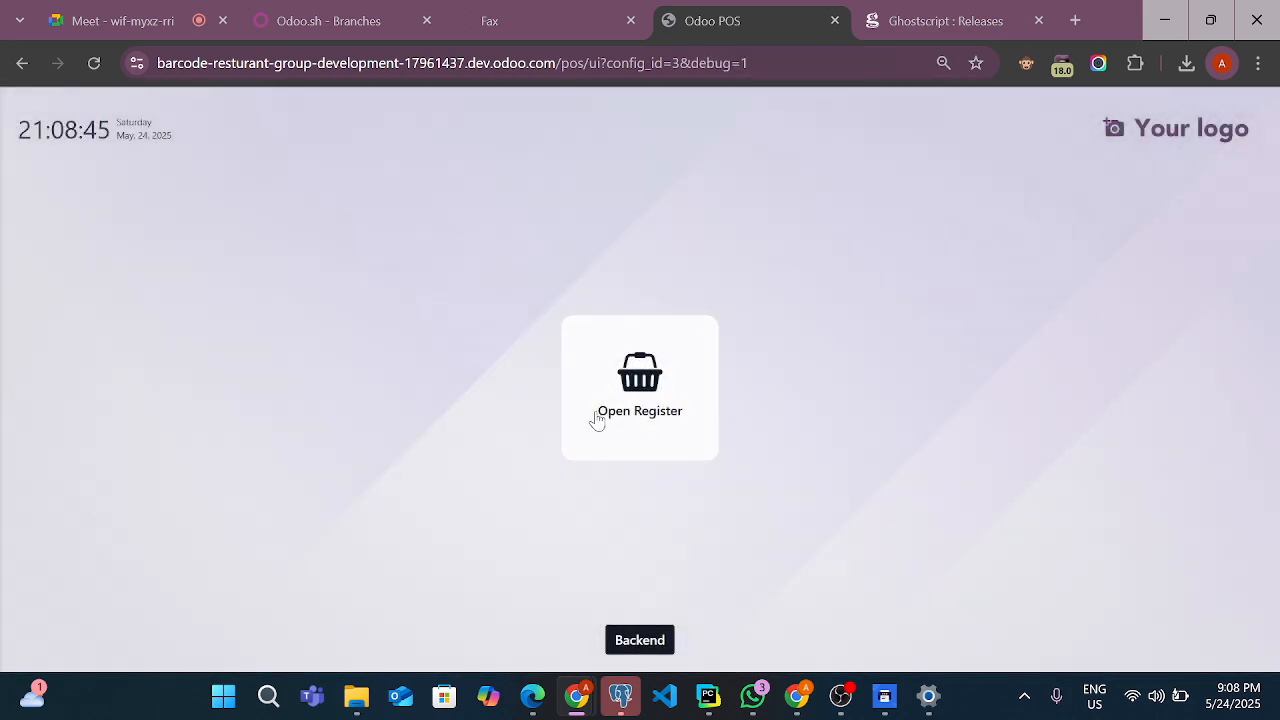
Log in to the register by choosing the Admin cashier and entering the cashier's PIN
left_click(598, 418)
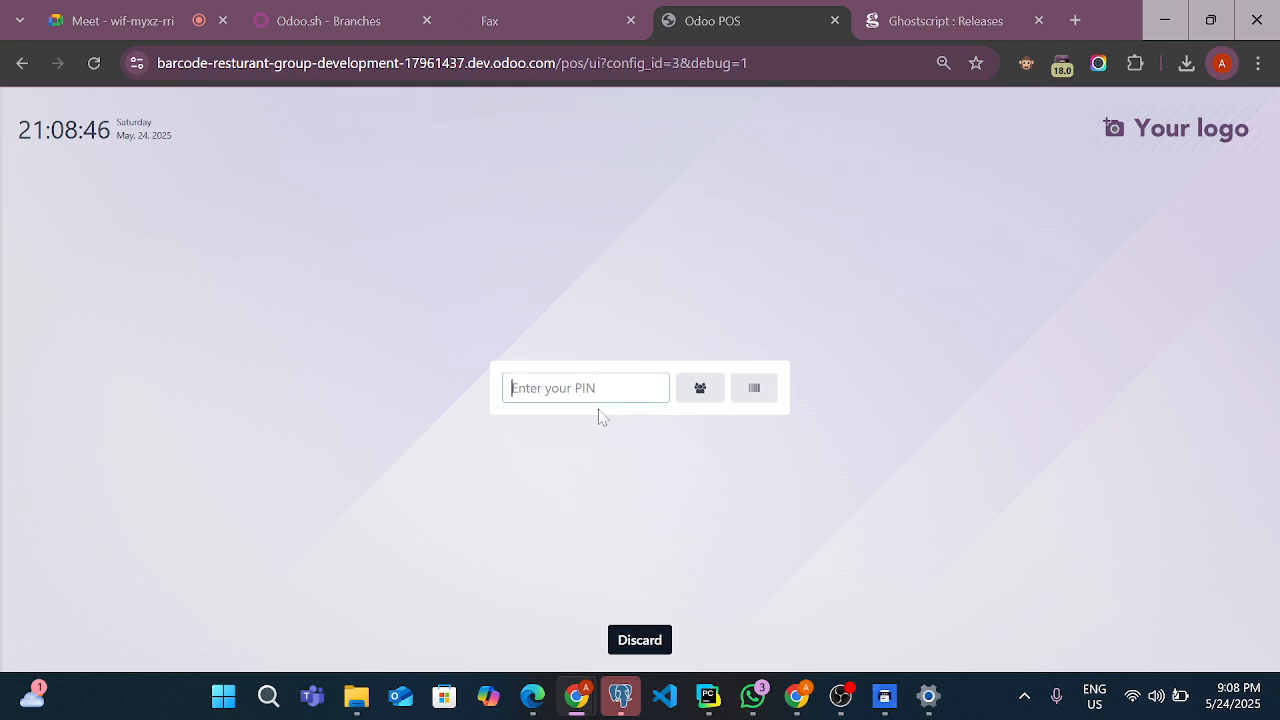
type("123")
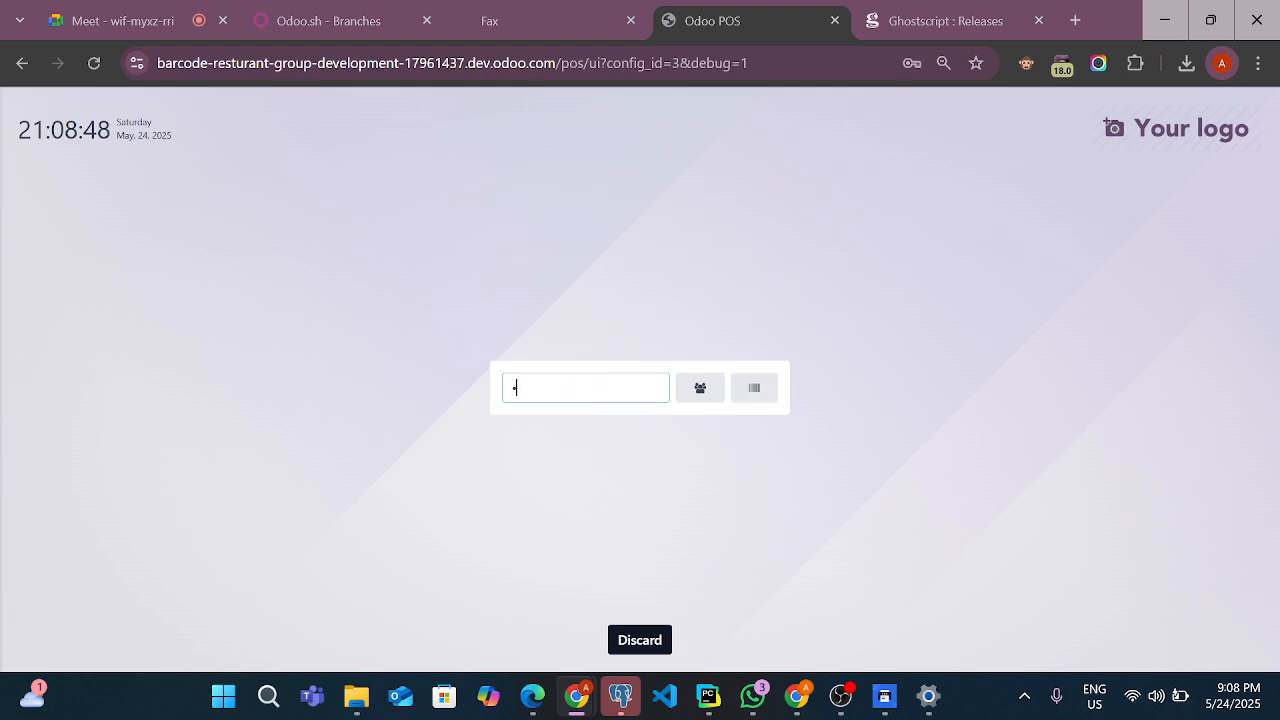
left_click(700, 392)
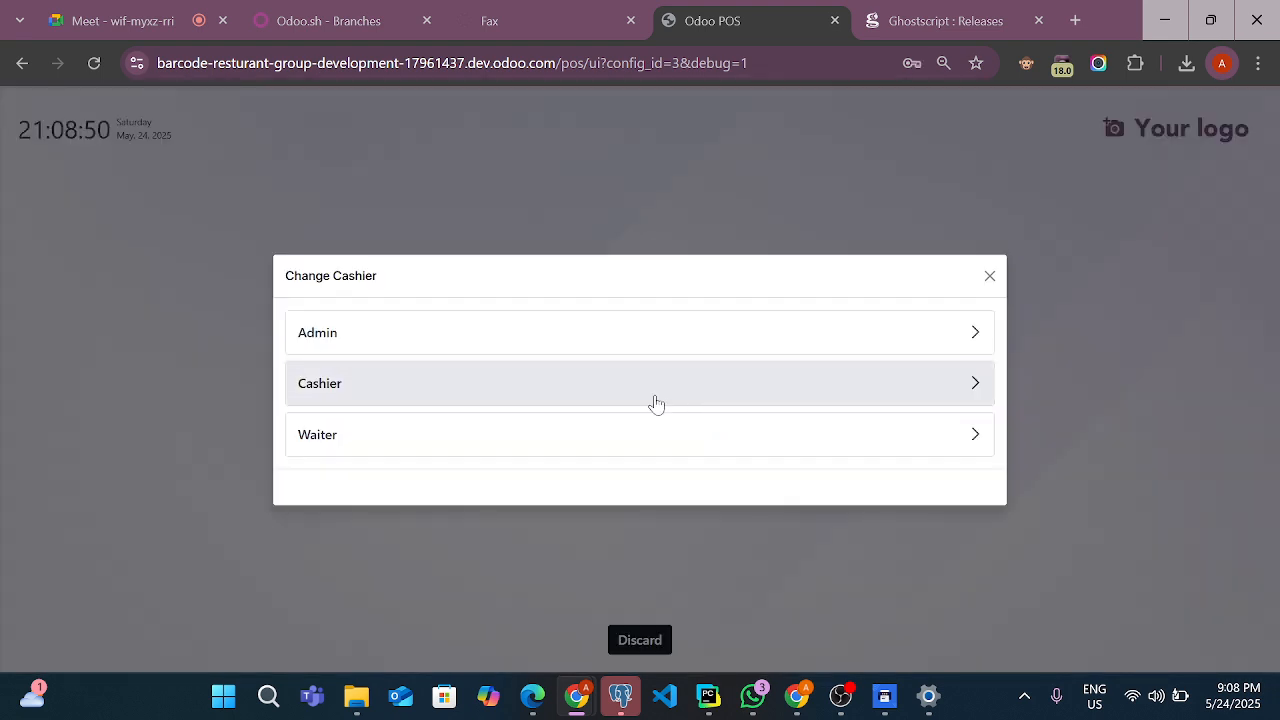
left_click(652, 395)
left_click(569, 343)
left_click(640, 340)
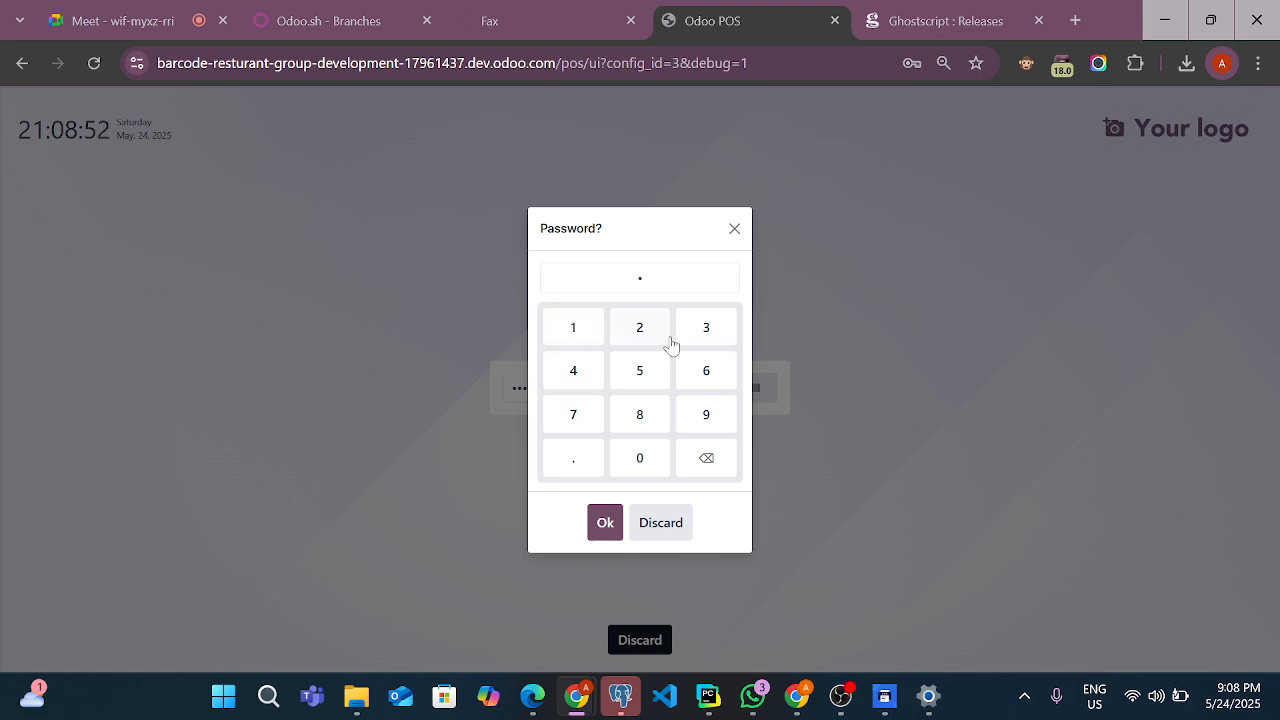
left_click(691, 343)
left_click(592, 378)
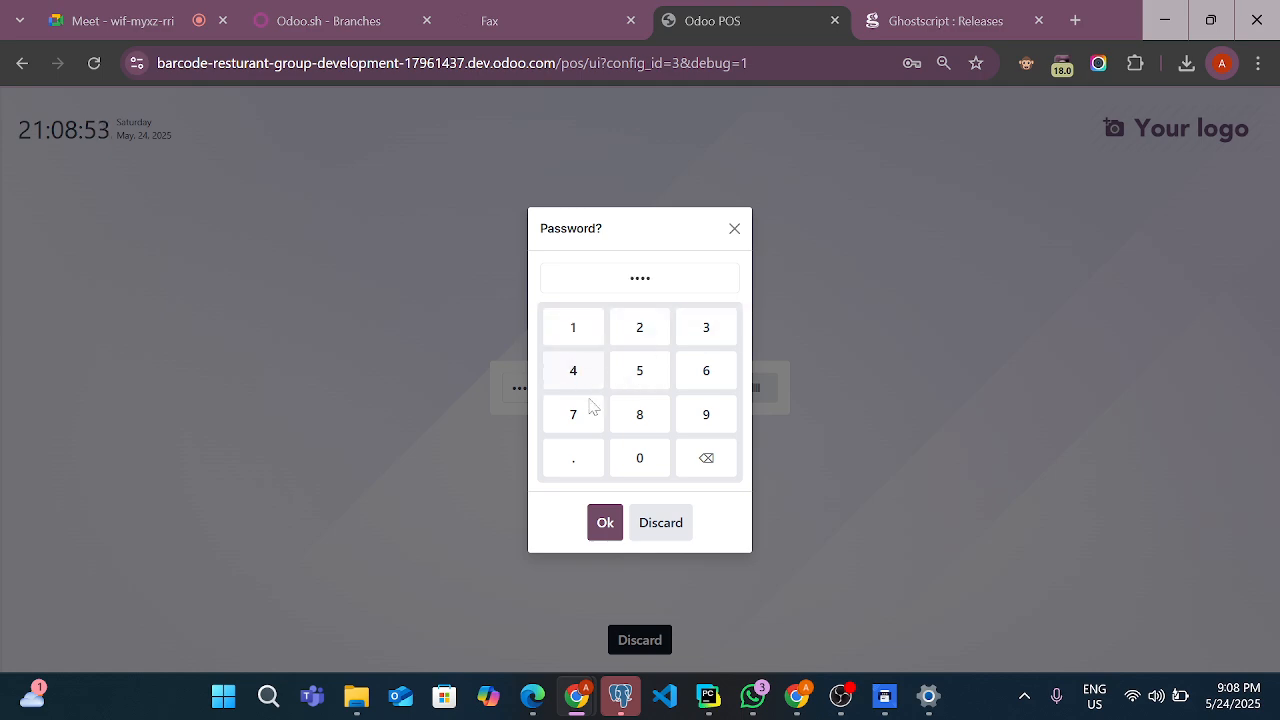
left_click(603, 523)
Close the browser's password update prompt and open the register with the default opening cash
left_click(814, 366)
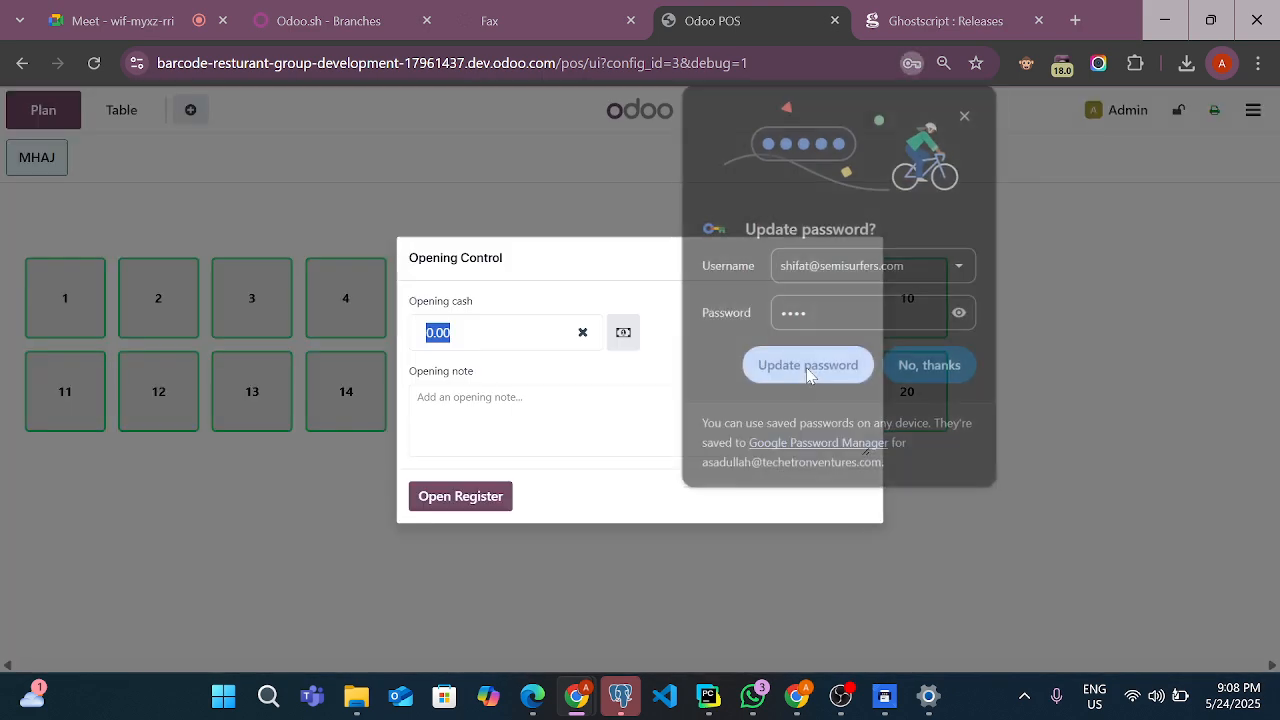
left_click(920, 366)
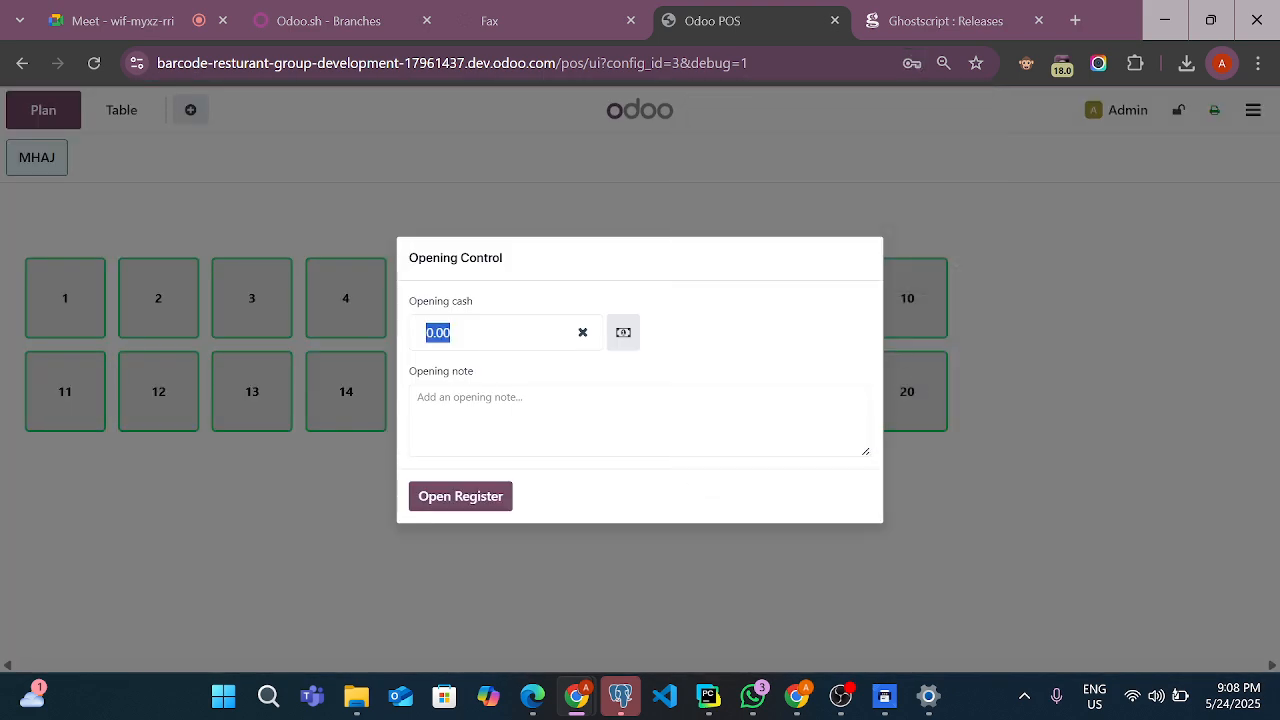
left_click(497, 493)
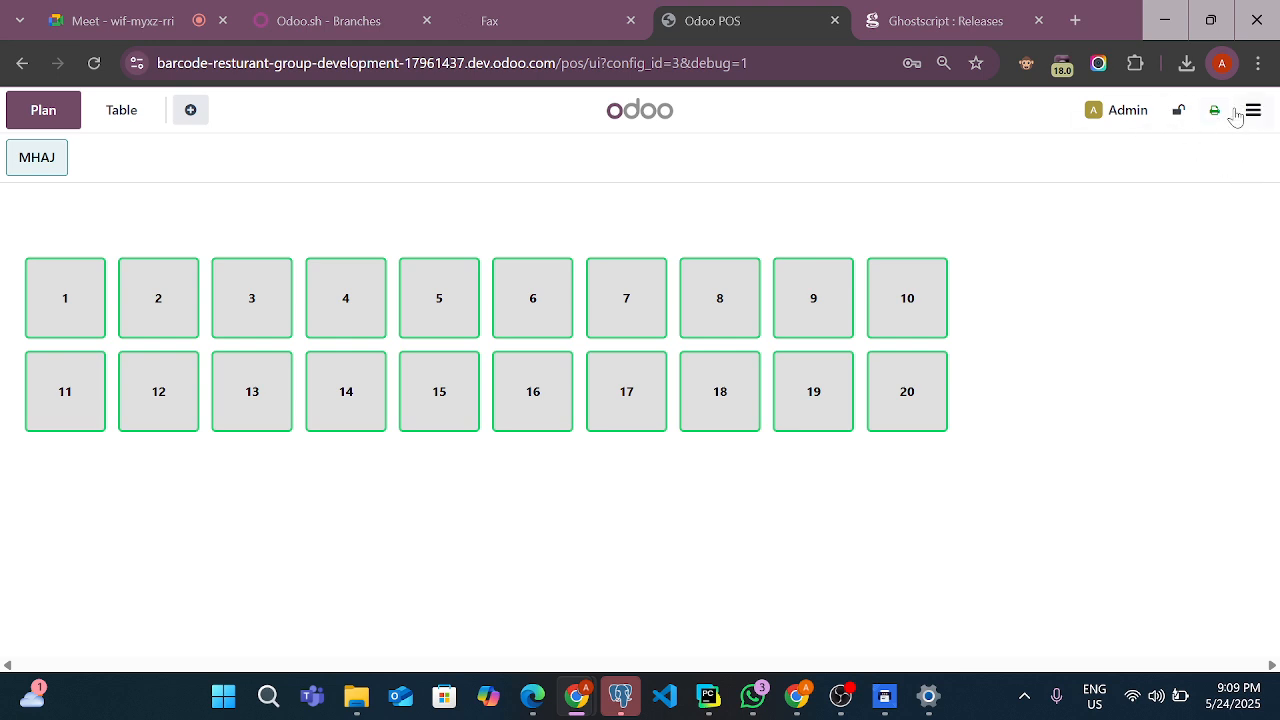
Create an order on table 1 with one Black Tea, one 7up and one French Fries, and send it to preparation
left_click(64, 314)
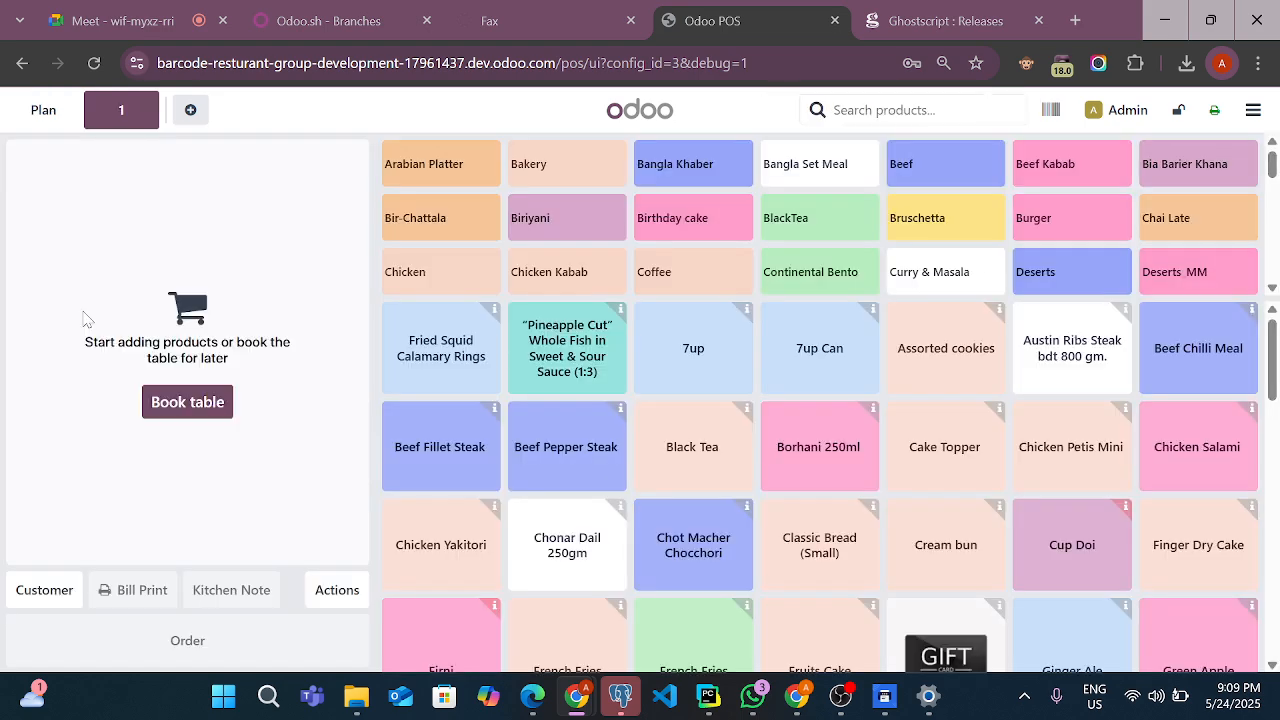
left_click(680, 456)
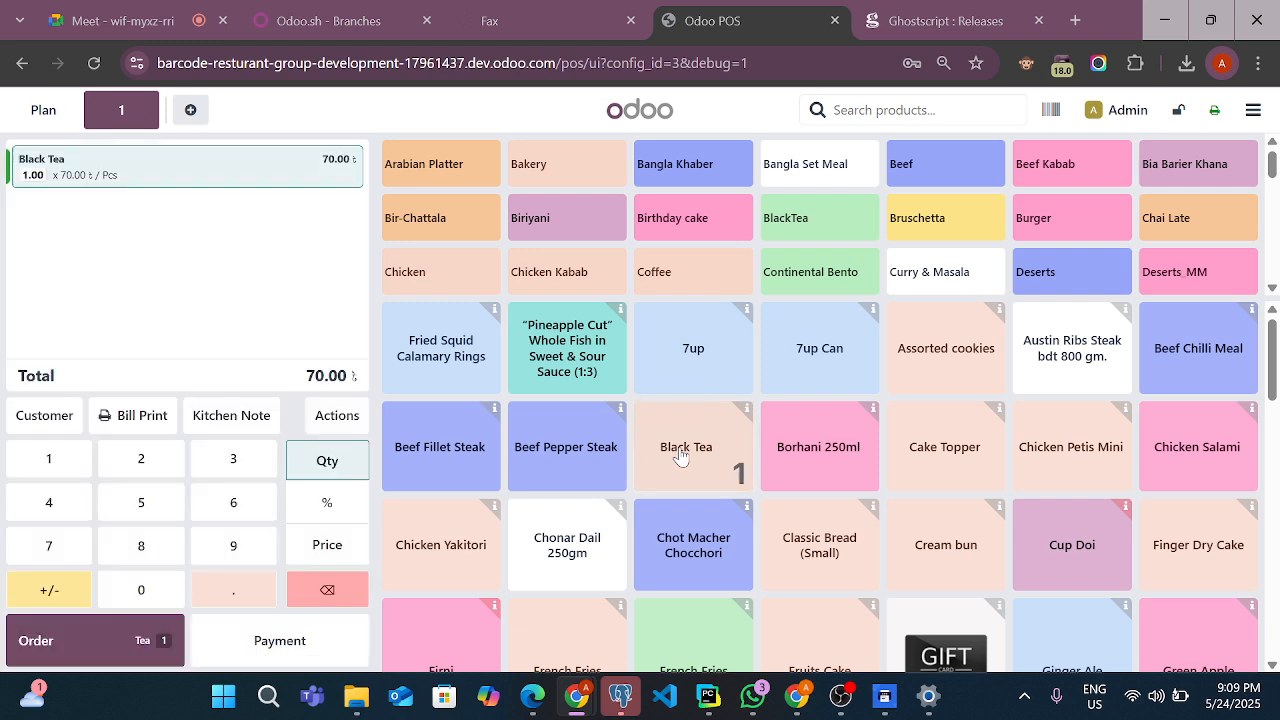
left_click(689, 350)
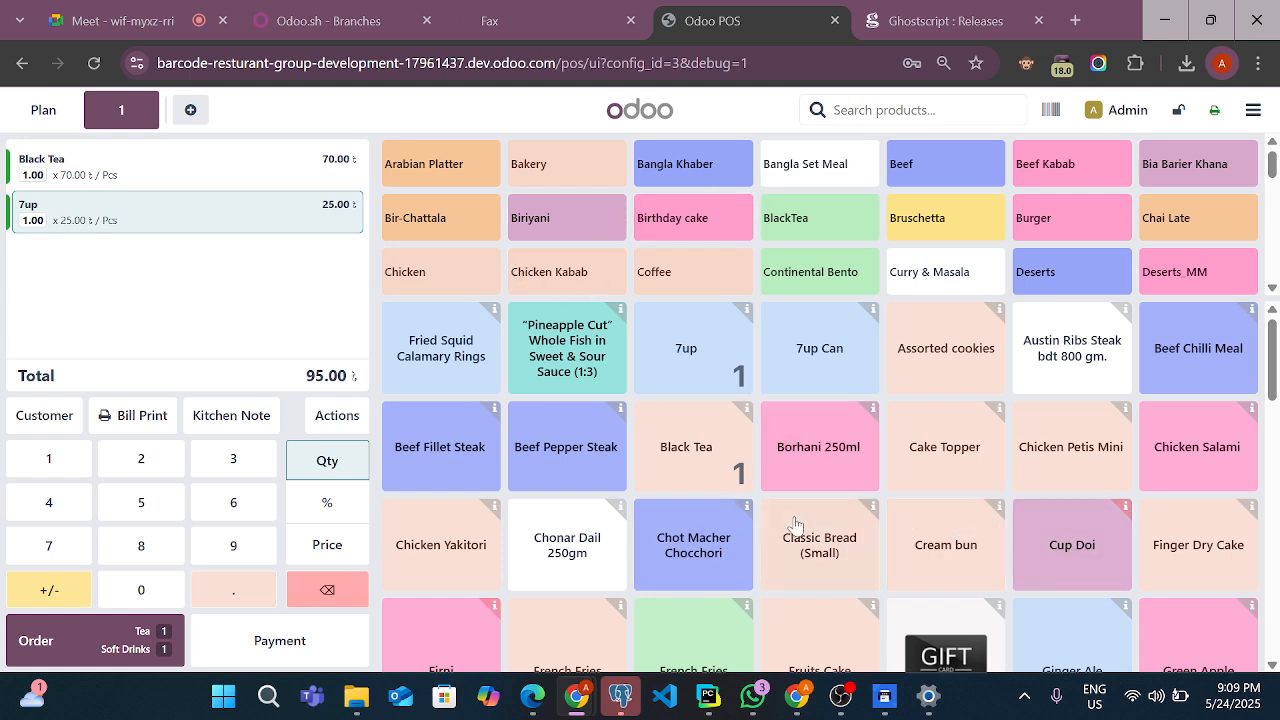
scroll(750, 530, "down", 1)
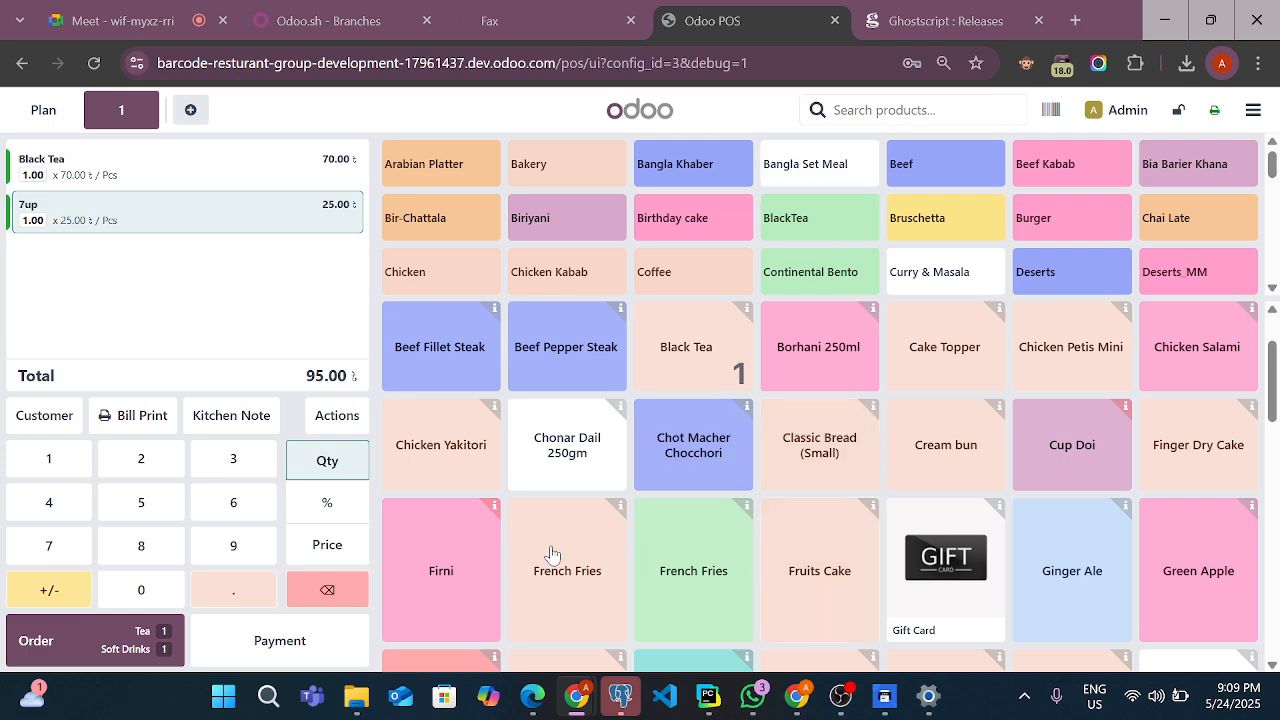
left_click(522, 590)
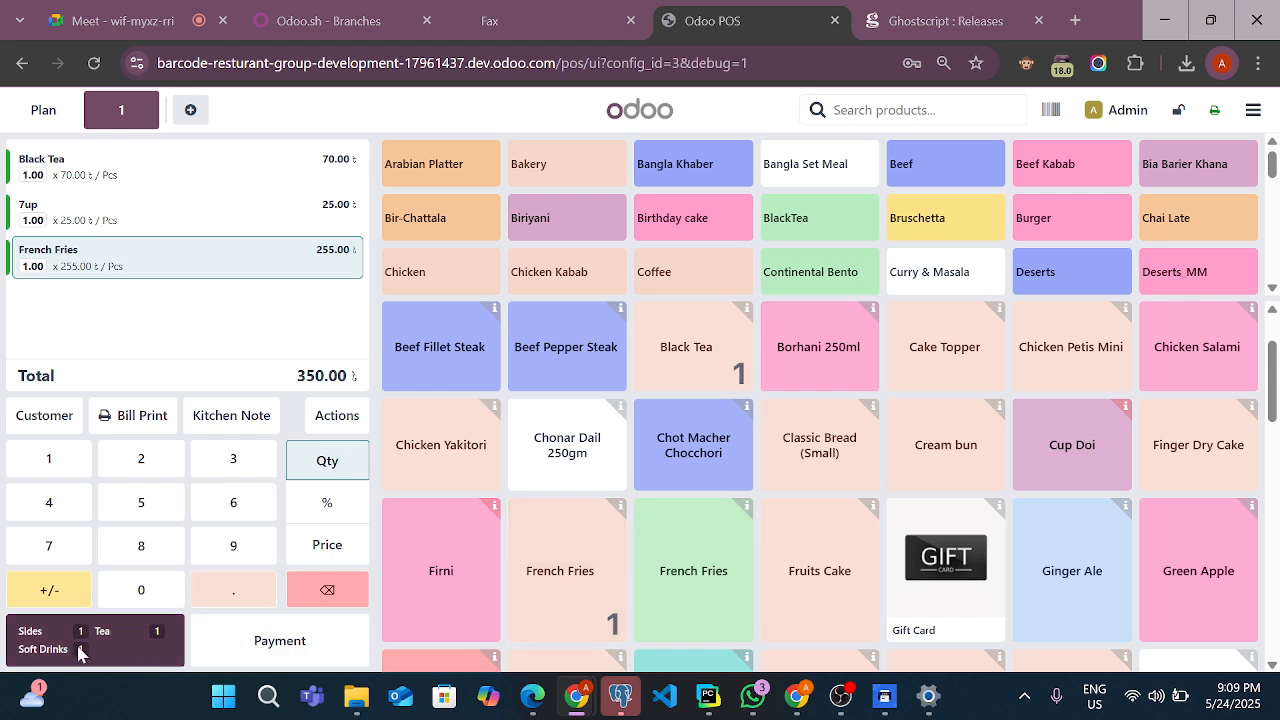
left_click(127, 660)
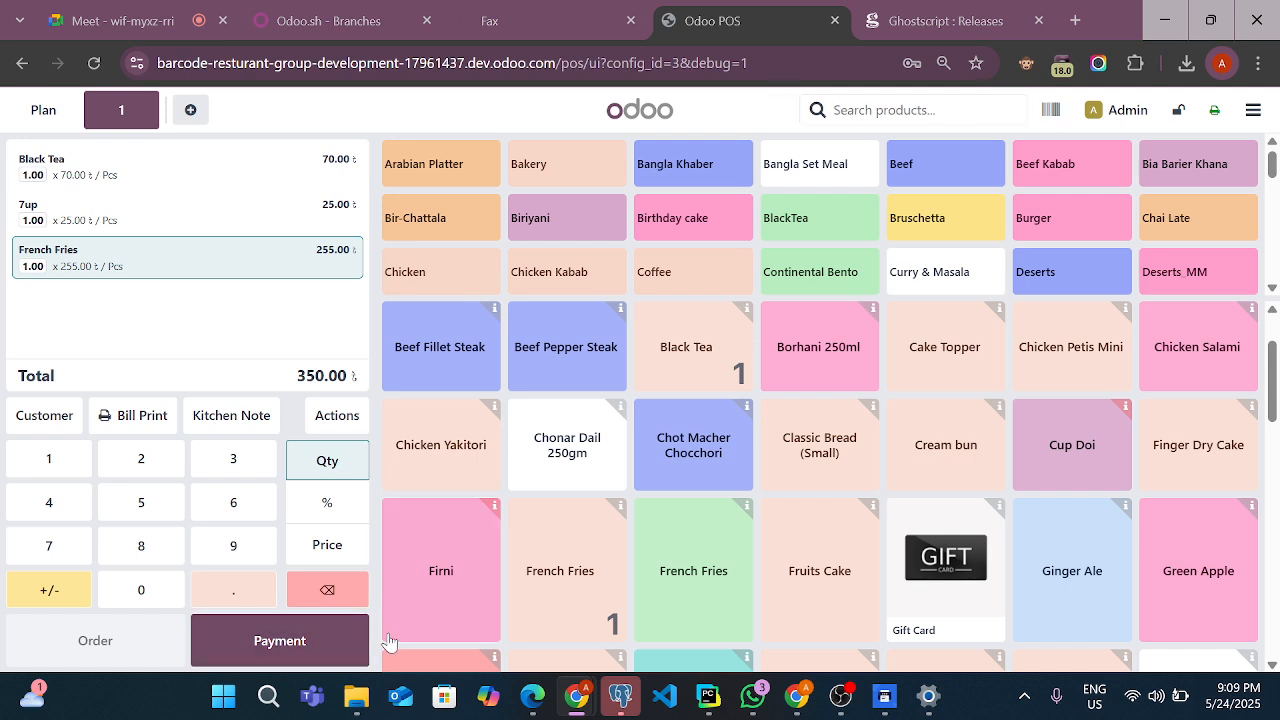
Print the bill for the table 1 order and close the Fax Setup window without connecting a modem or server
left_click(149, 419)
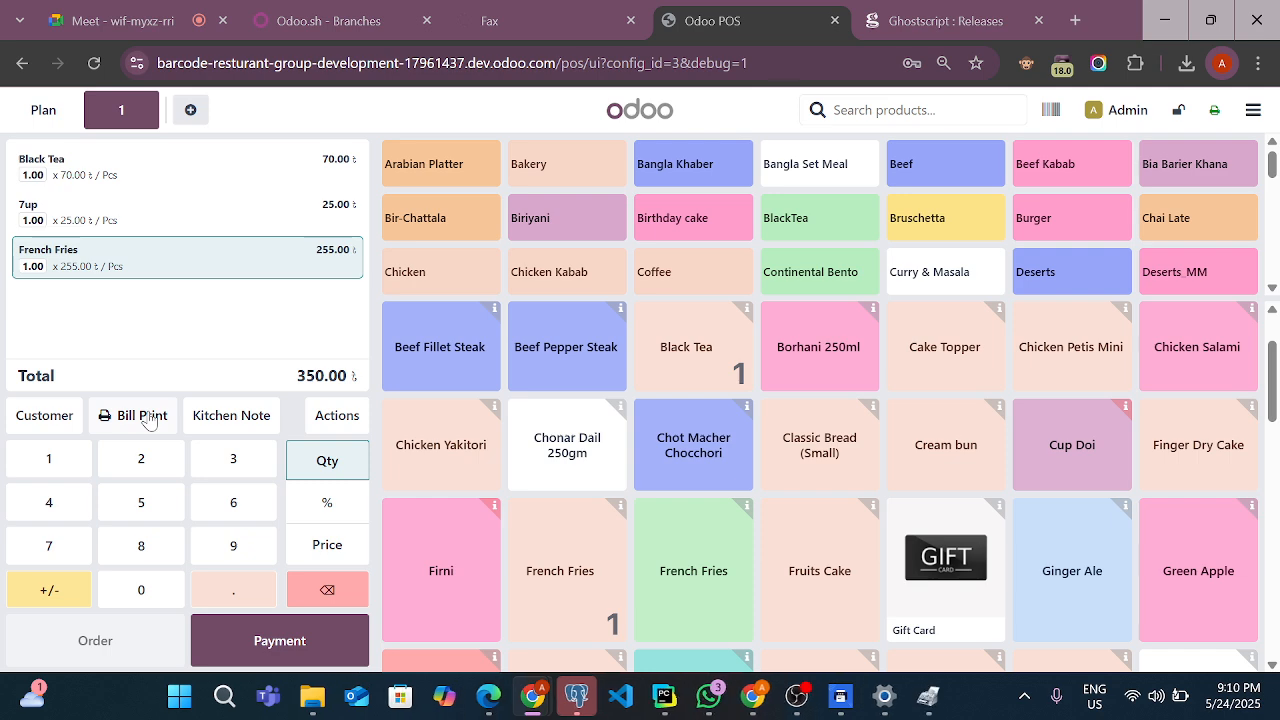
left_click(942, 708)
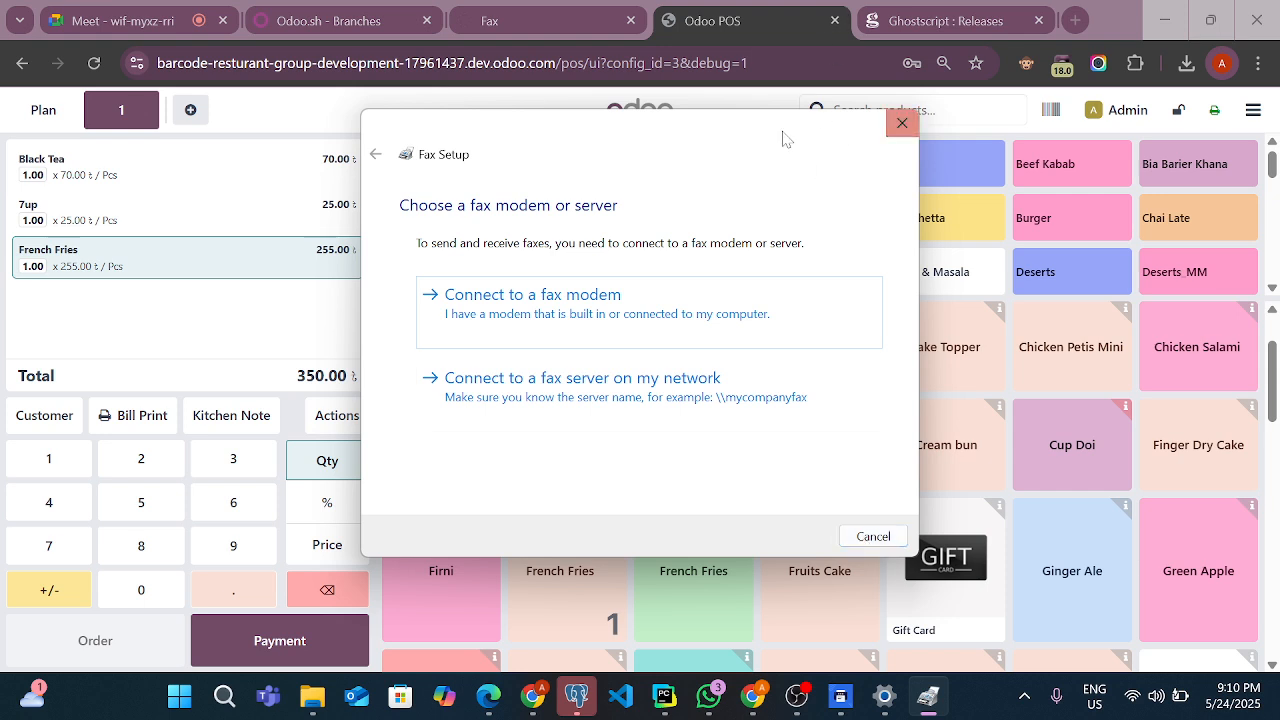
left_click(902, 122)
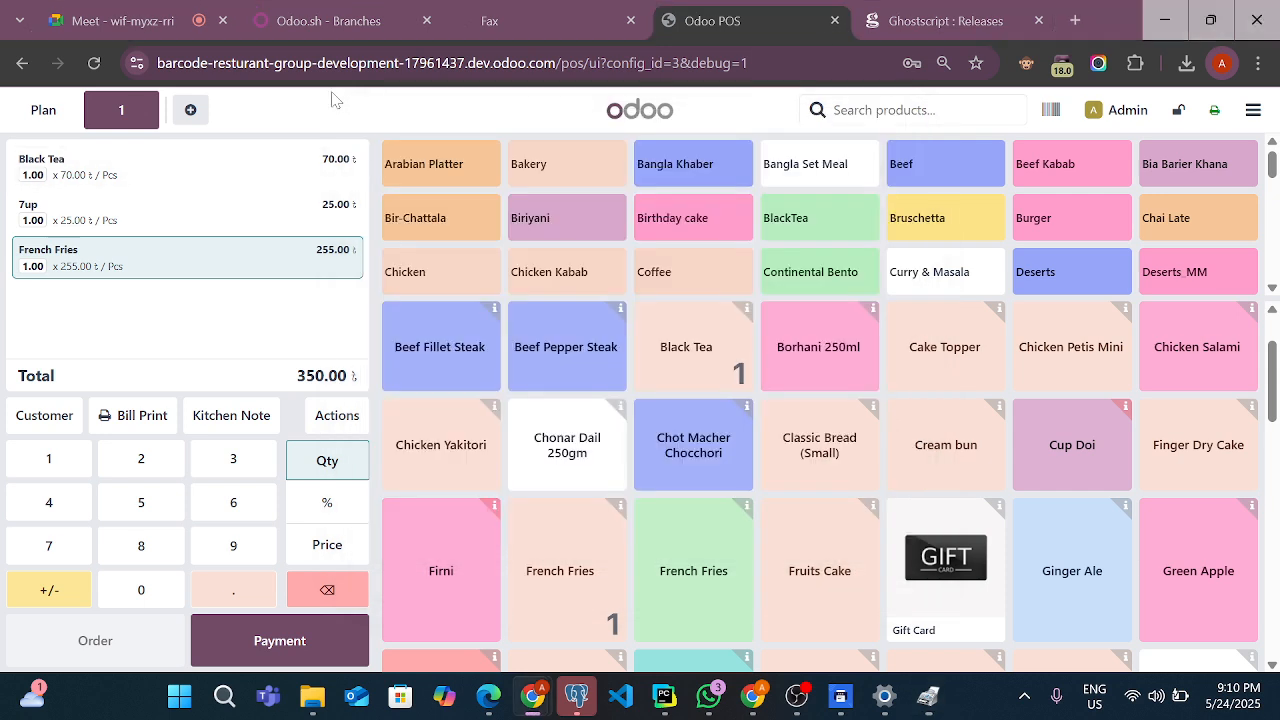
Pay the table 1 order fully in cash, validate the payment, and cancel Fax Setup for the receipt print
left_click(251, 641)
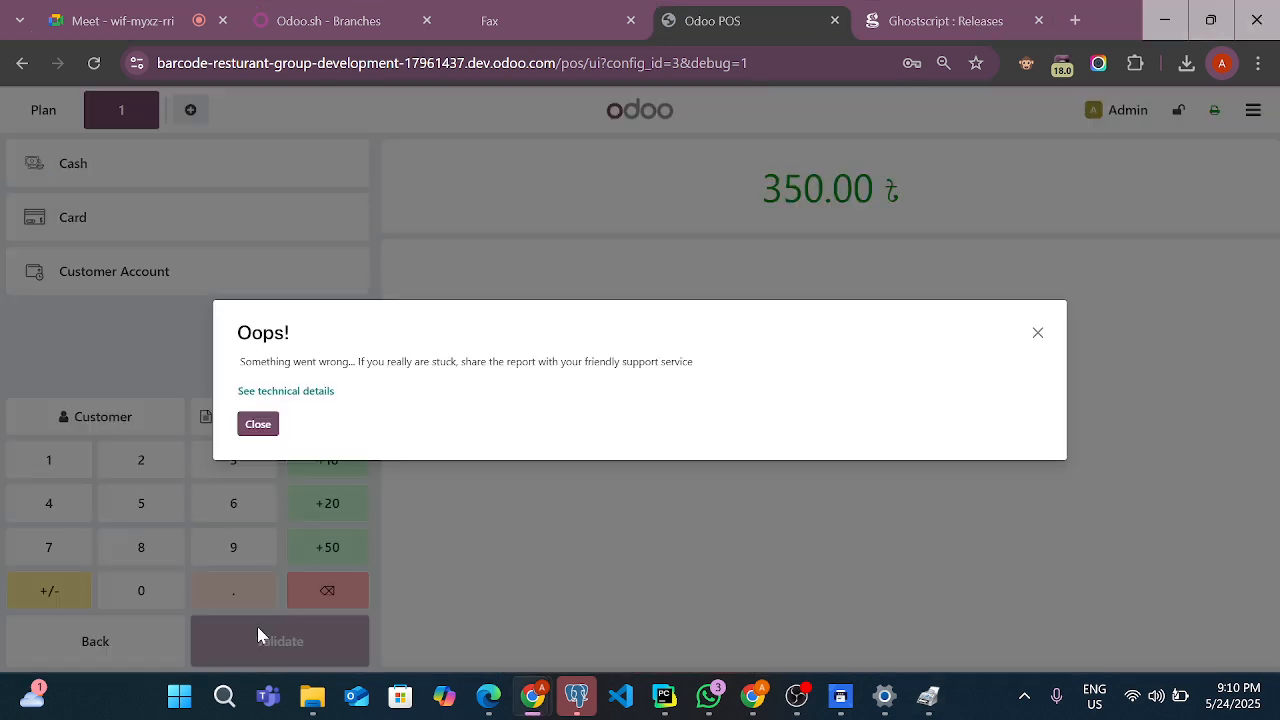
left_click(286, 391)
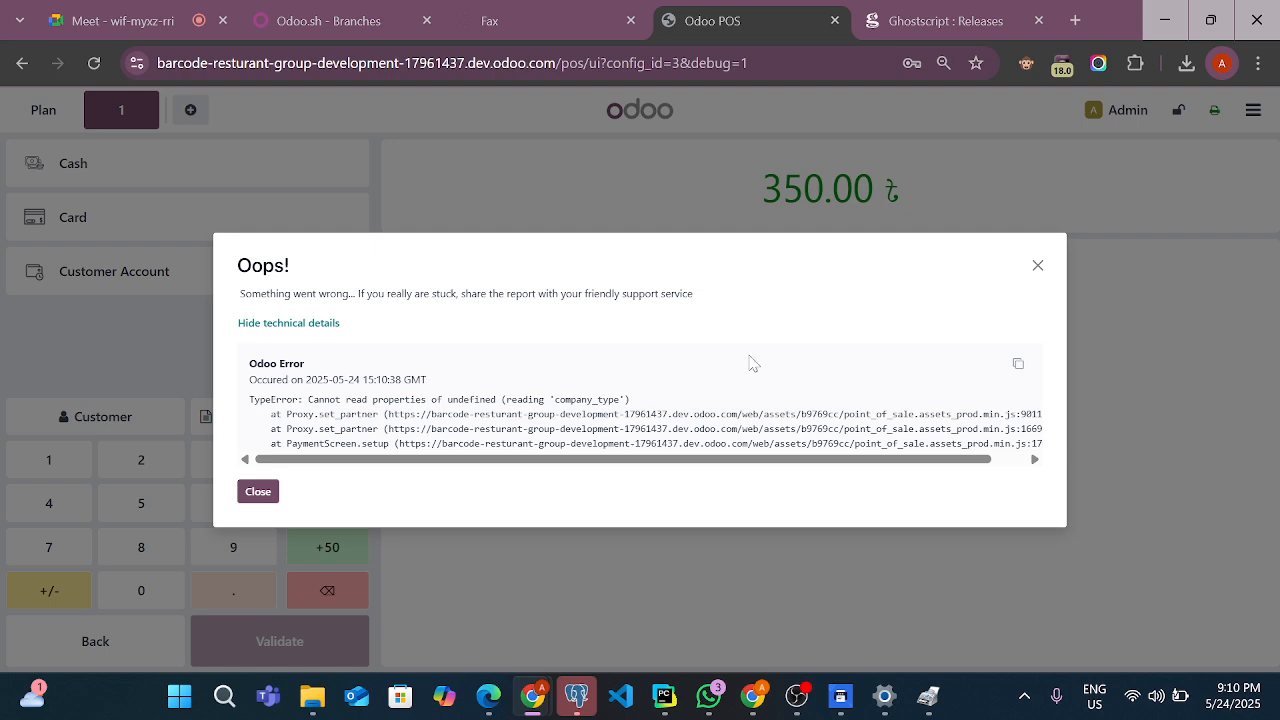
left_click(1036, 268)
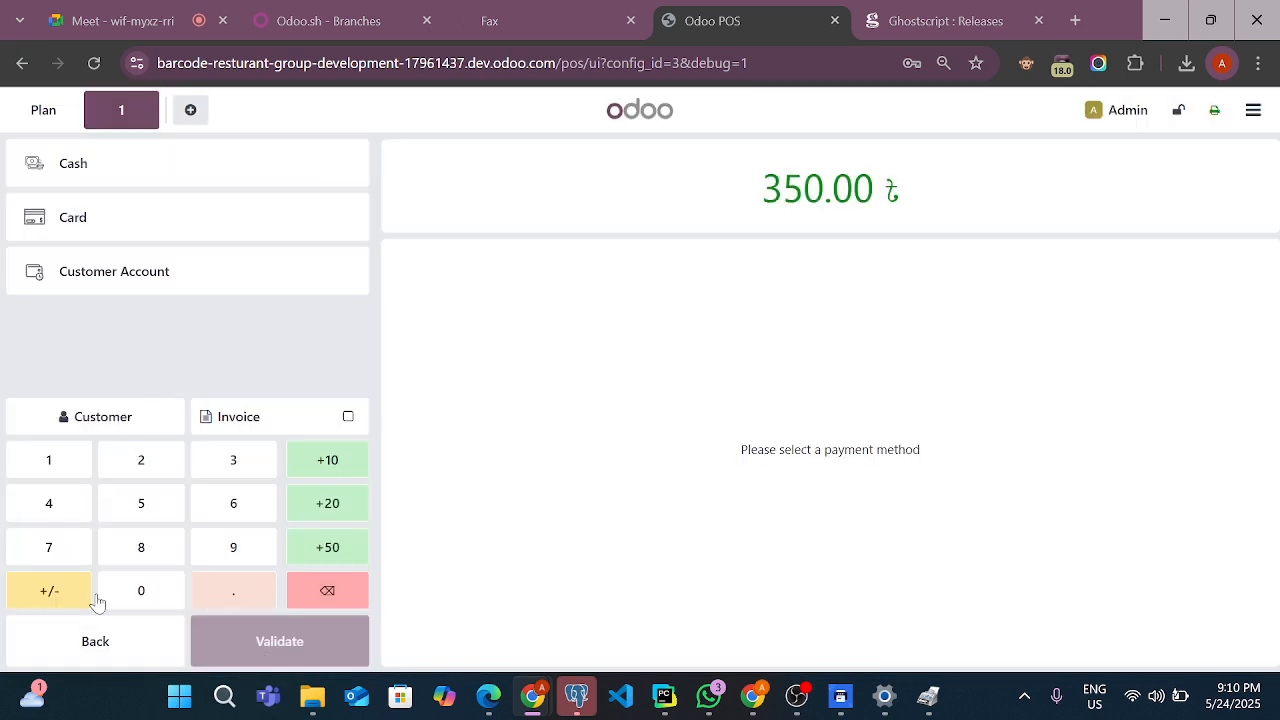
left_click(103, 172)
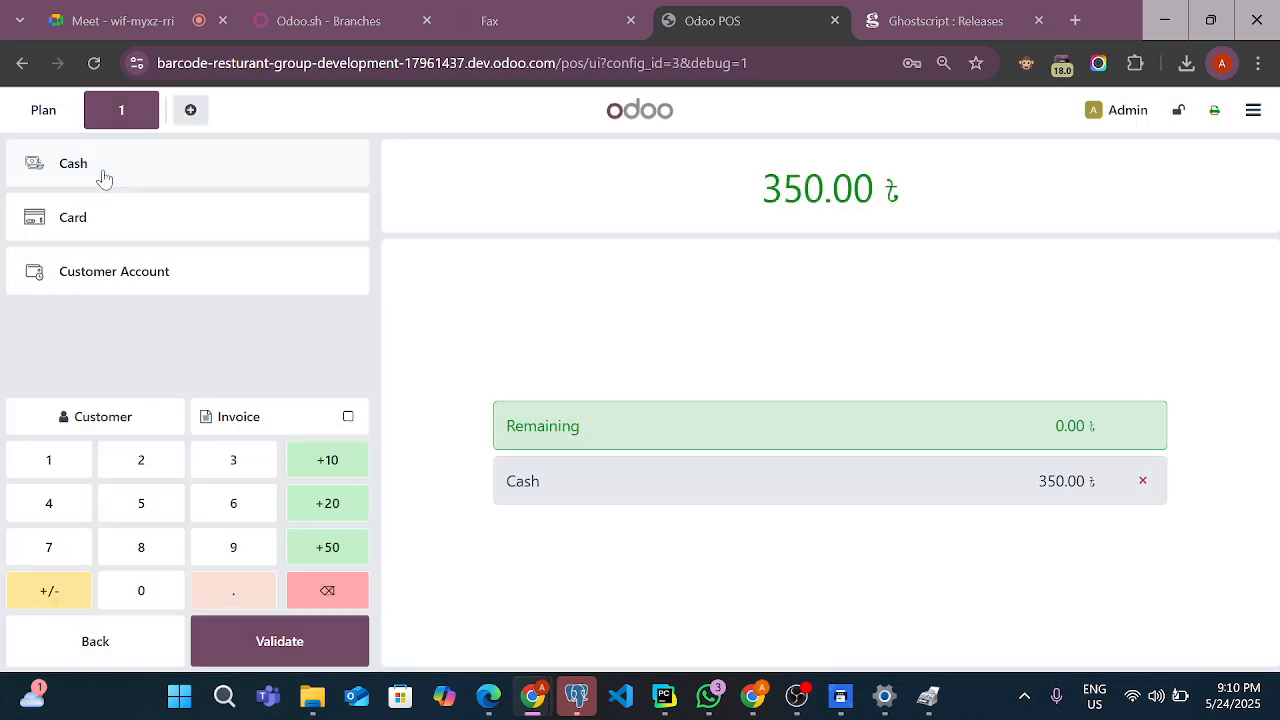
left_click(280, 655)
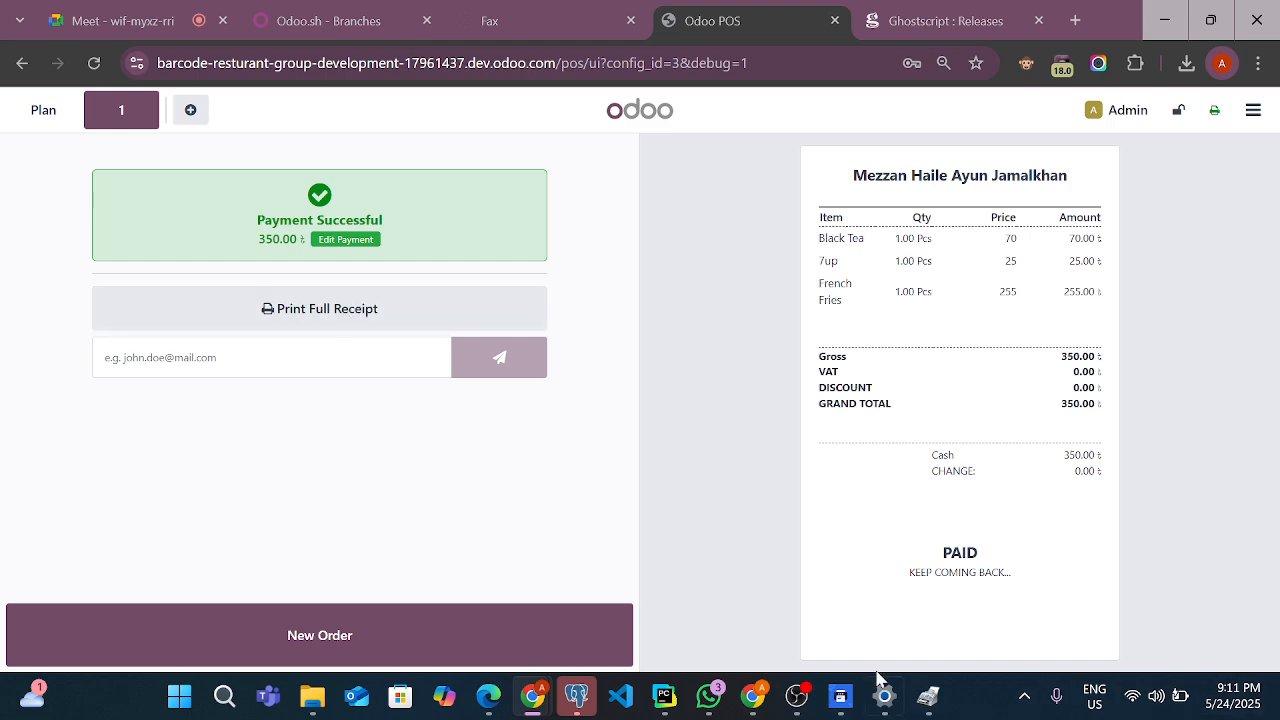
left_click(950, 708)
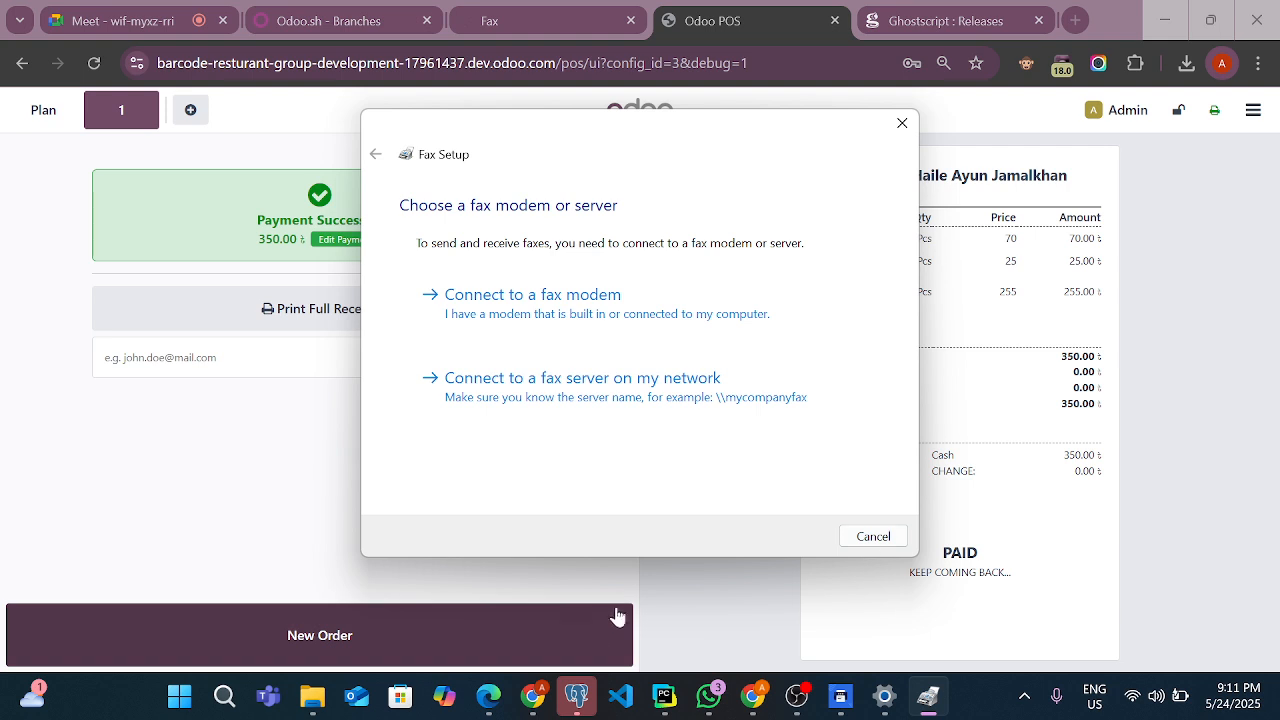
left_click(866, 540)
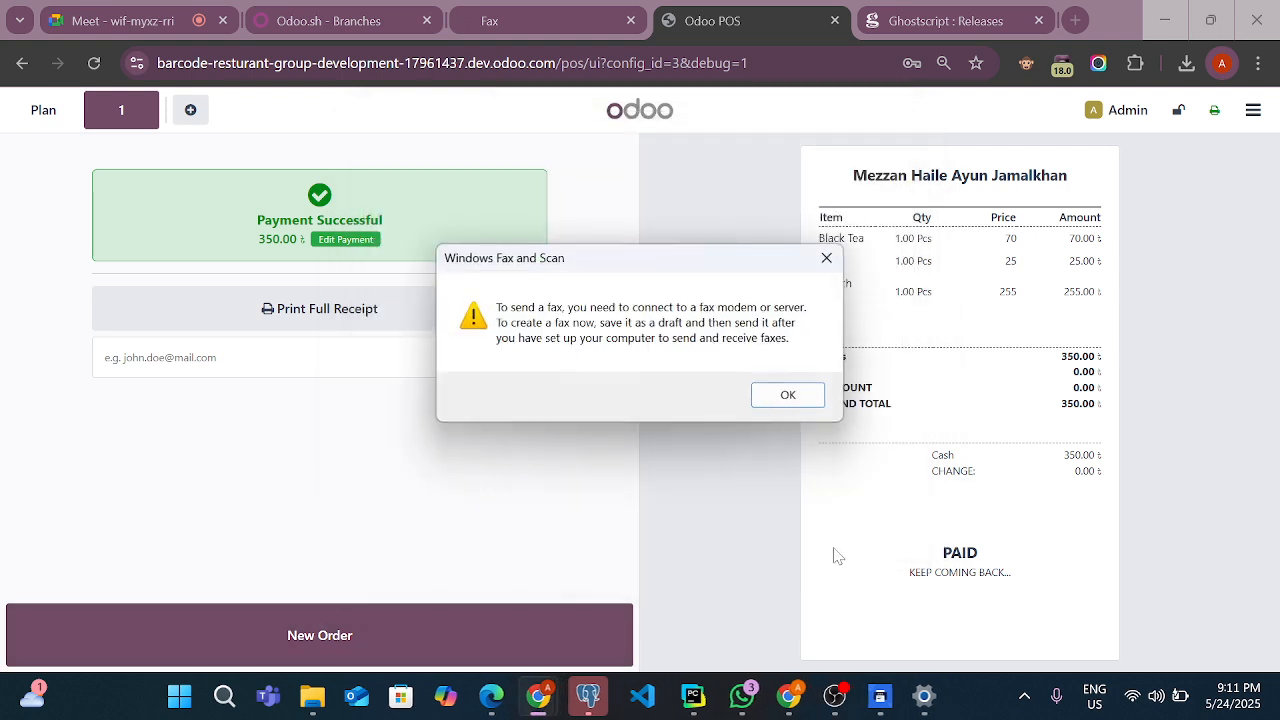
Dismiss the fax modem notice and close the receipt's new fax without saving it
left_click(828, 259)
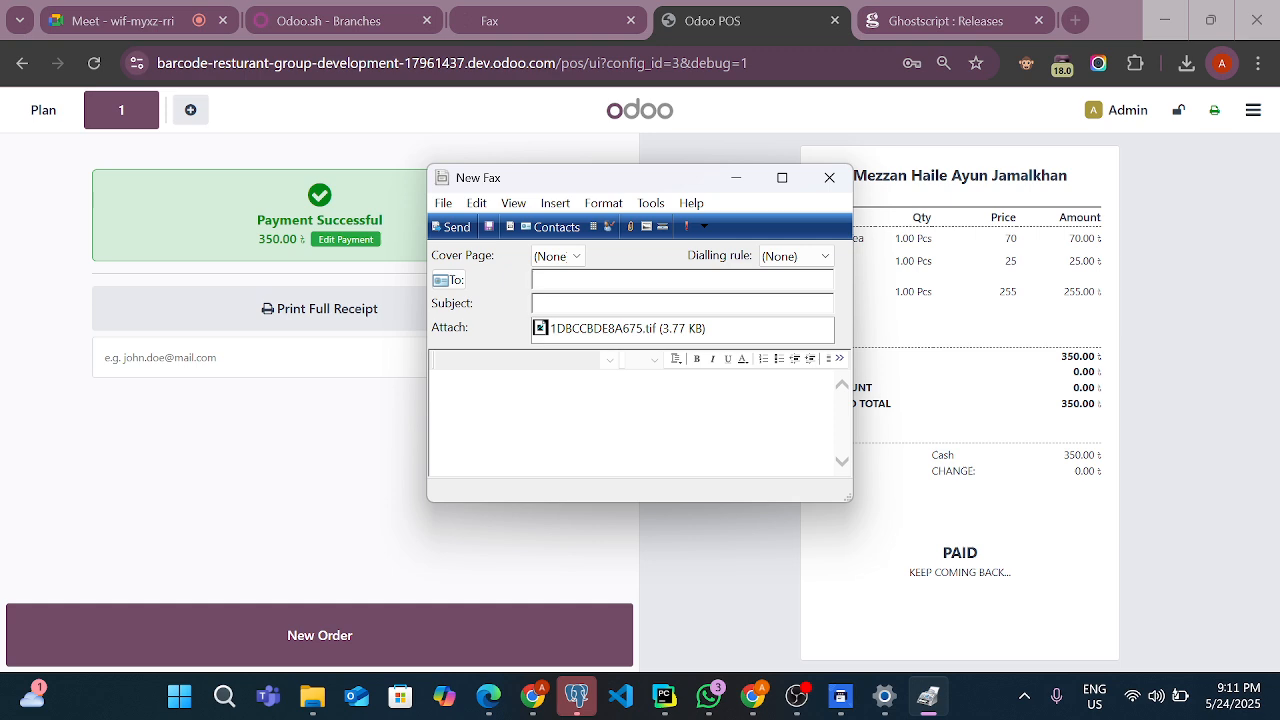
left_click(829, 180)
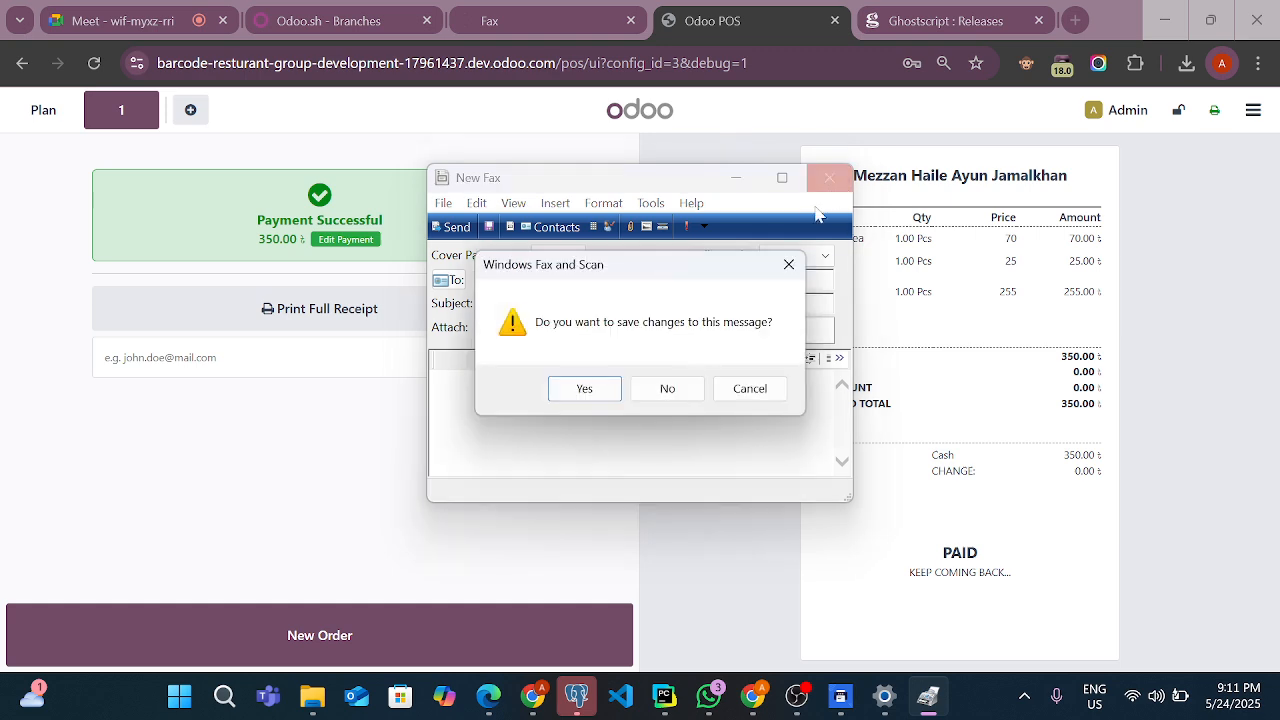
left_click(668, 389)
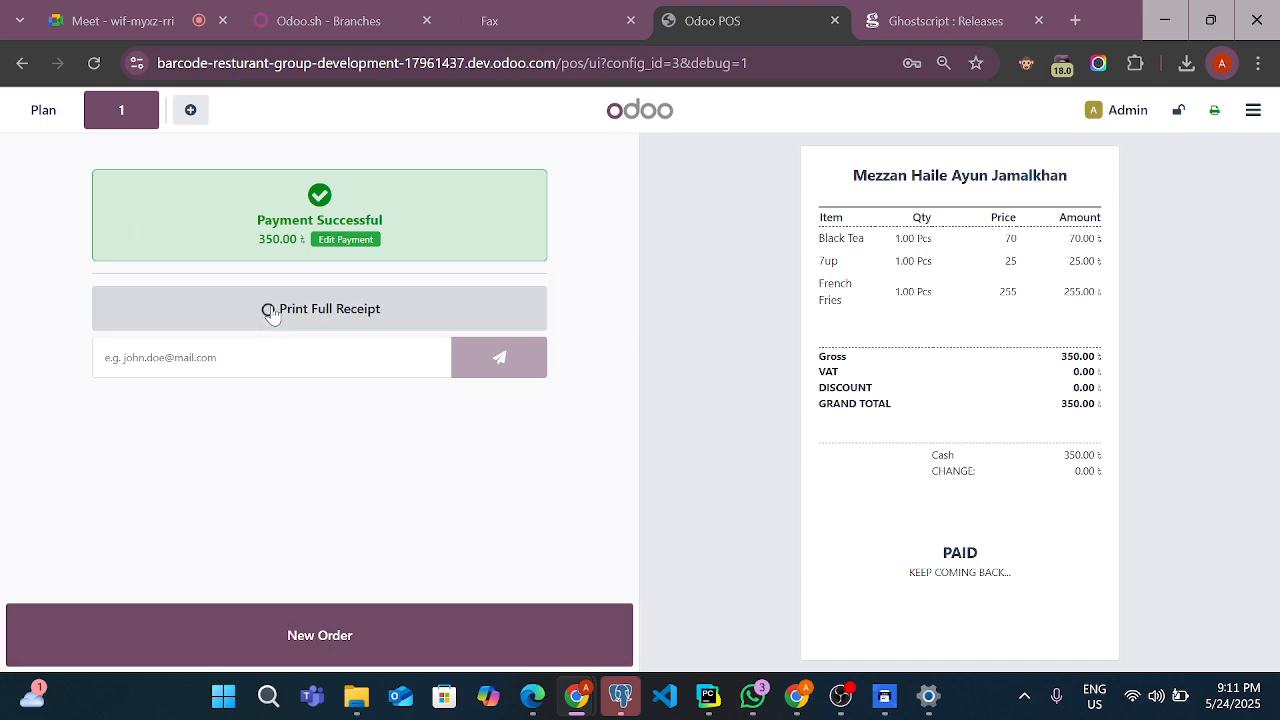
Bring up Fax Setup for the full receipt print, close it without connecting, and discard the resulting fax draft
left_click(946, 706)
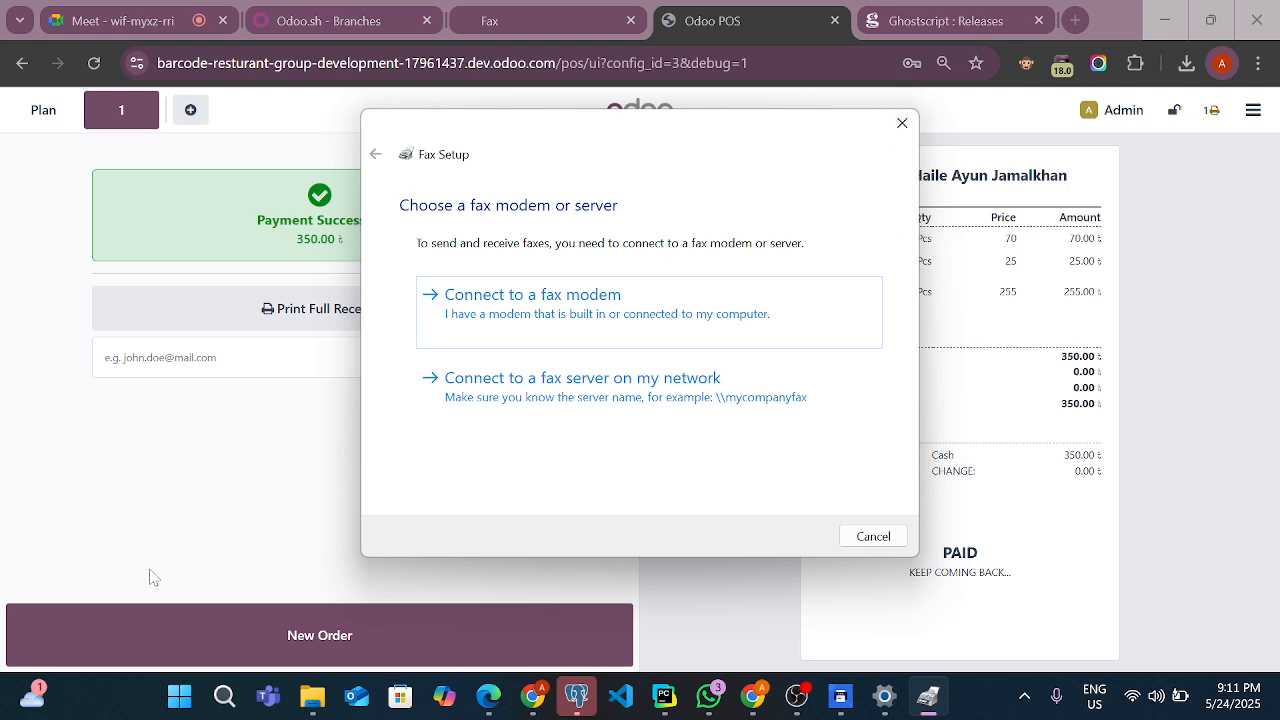
left_click(901, 126)
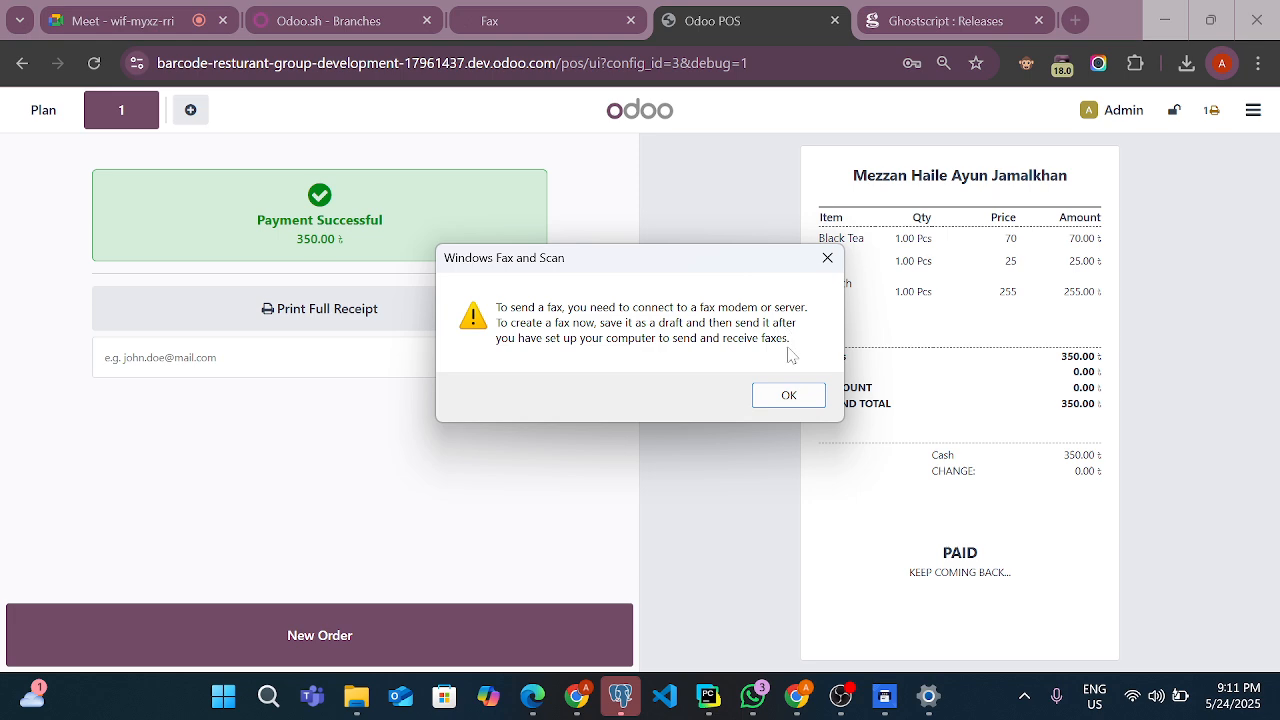
left_click(789, 395)
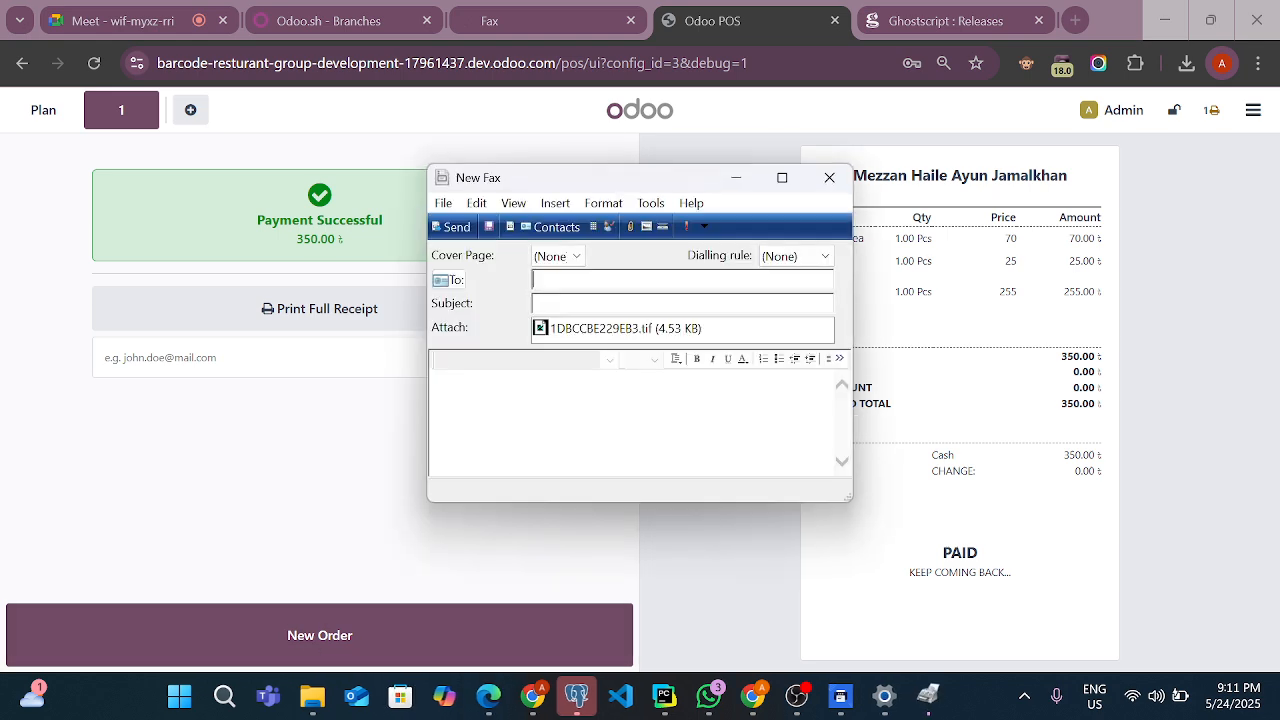
left_click(849, 176)
left_click(688, 398)
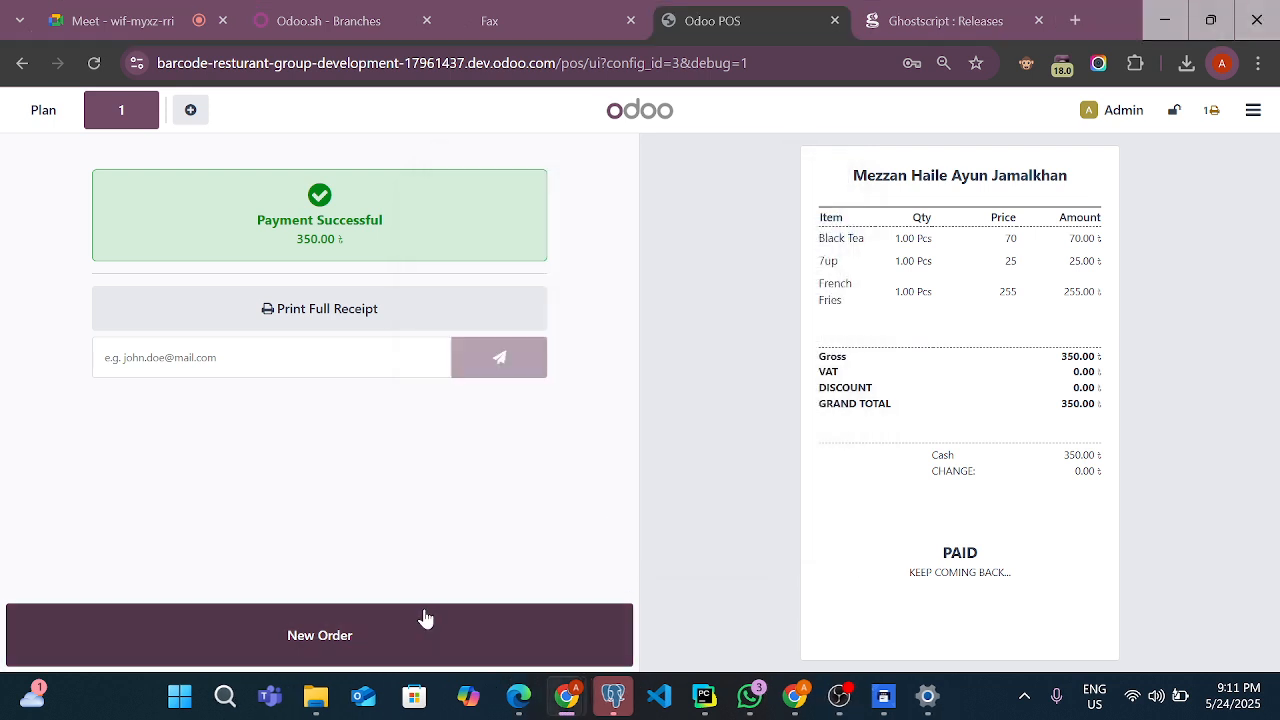
Finish the table 1 order by starting a new order, and retry the printer connection from the floor plan
left_click(420, 627)
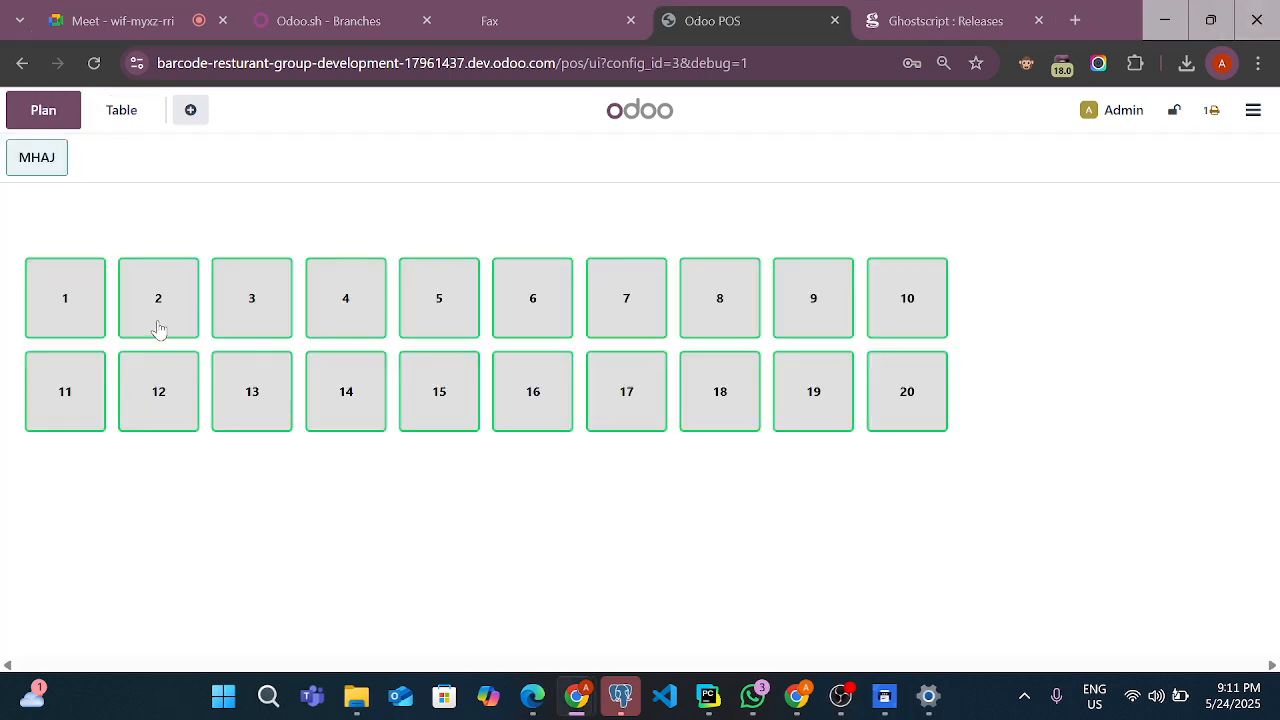
left_click(1217, 110)
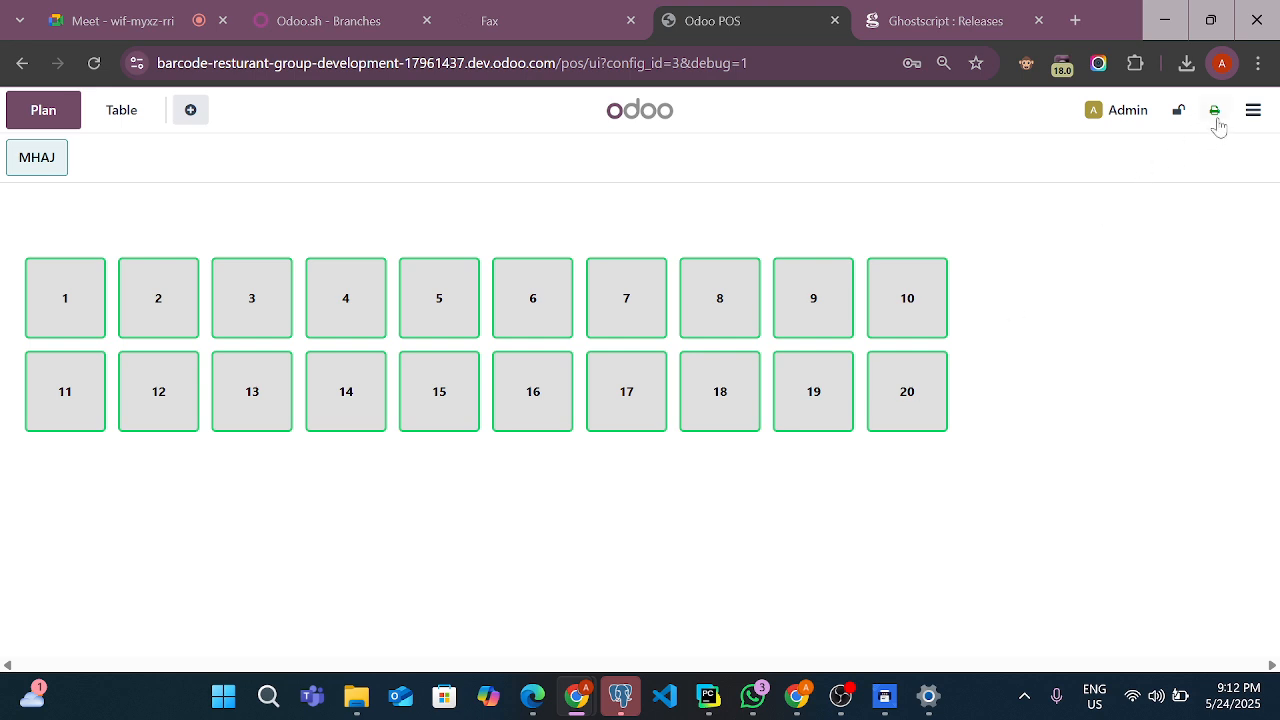
left_click(1251, 118)
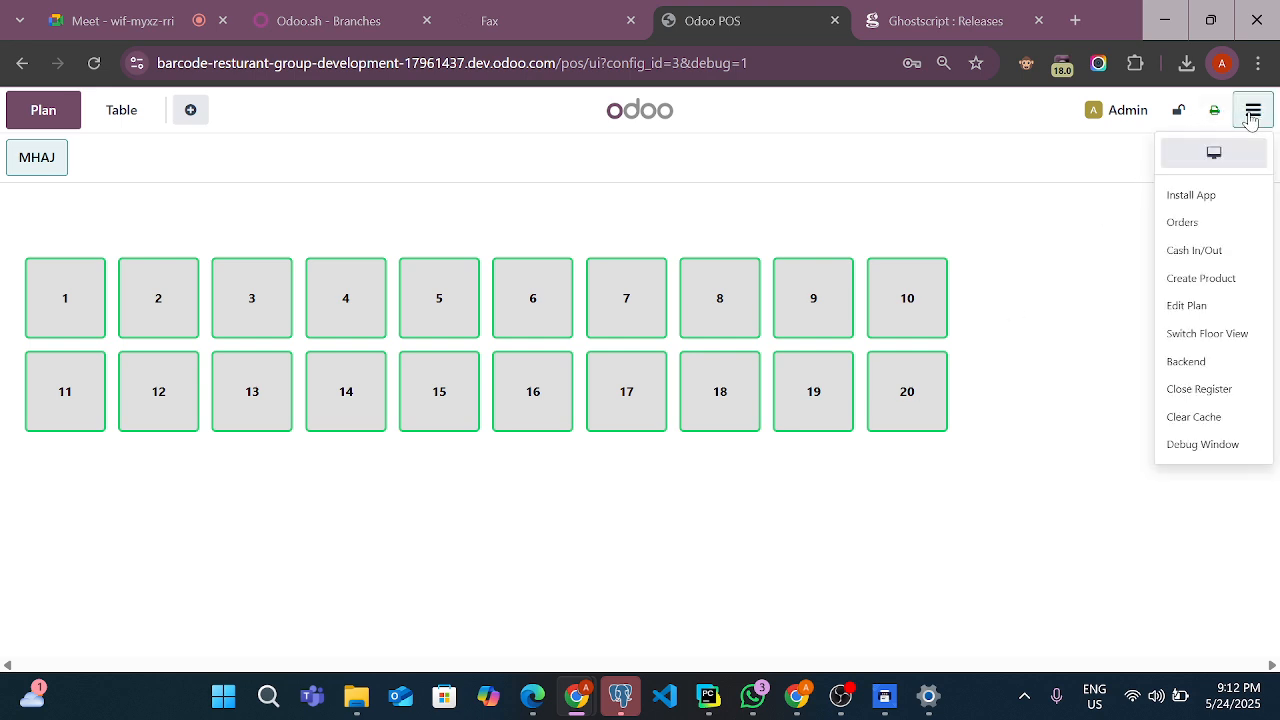
left_click(1251, 118)
Open Print Direct's print jobs and examine the record of the most recent Fax job
left_click(858, 16)
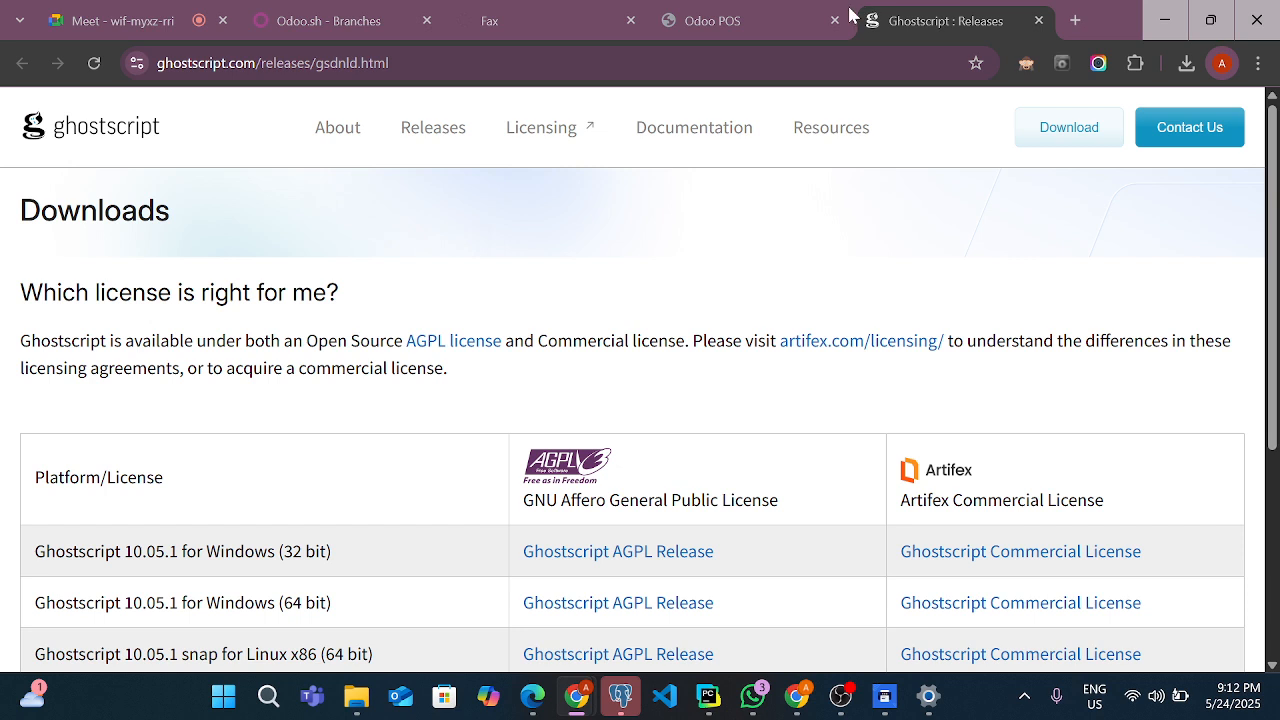
left_click(491, 12)
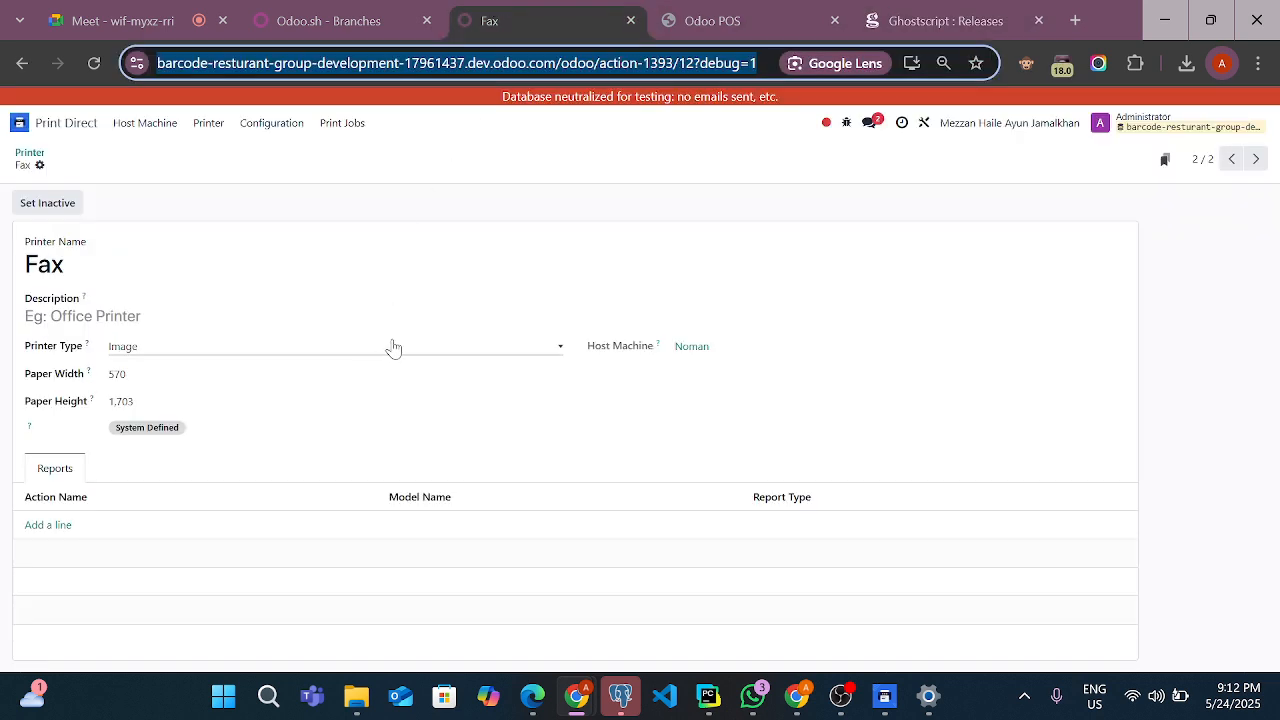
left_click(345, 123)
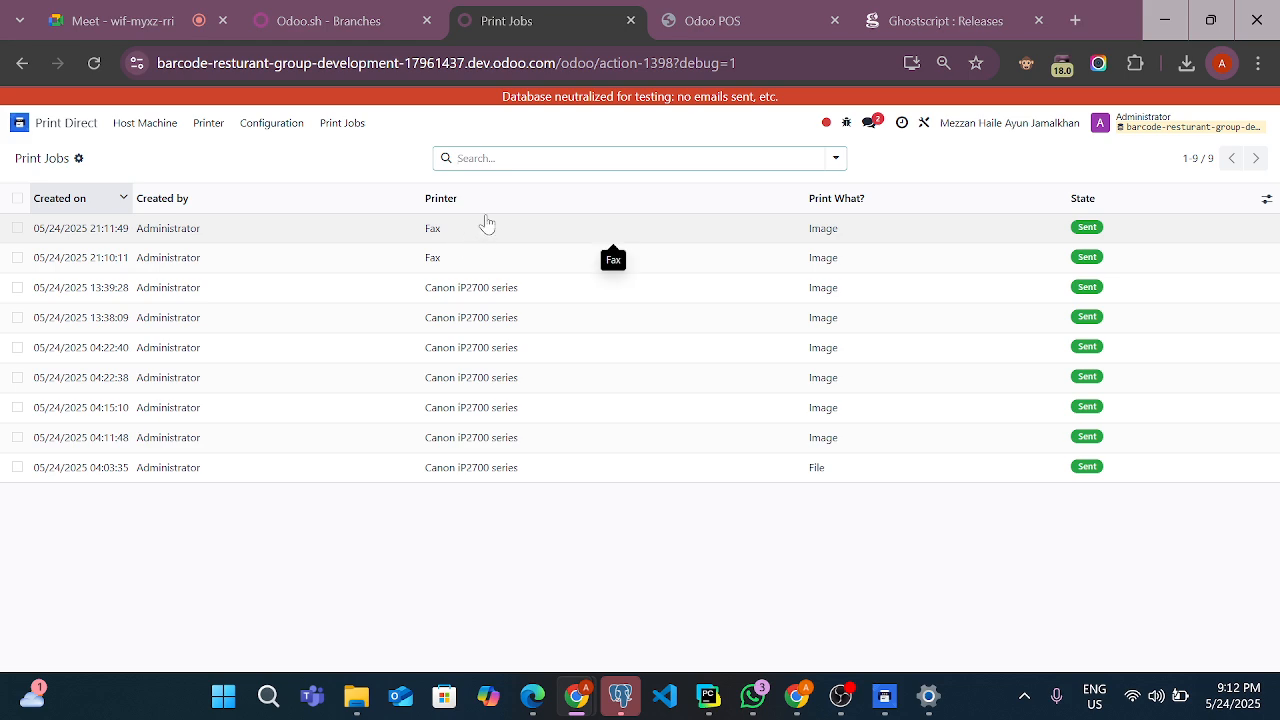
left_click(486, 224)
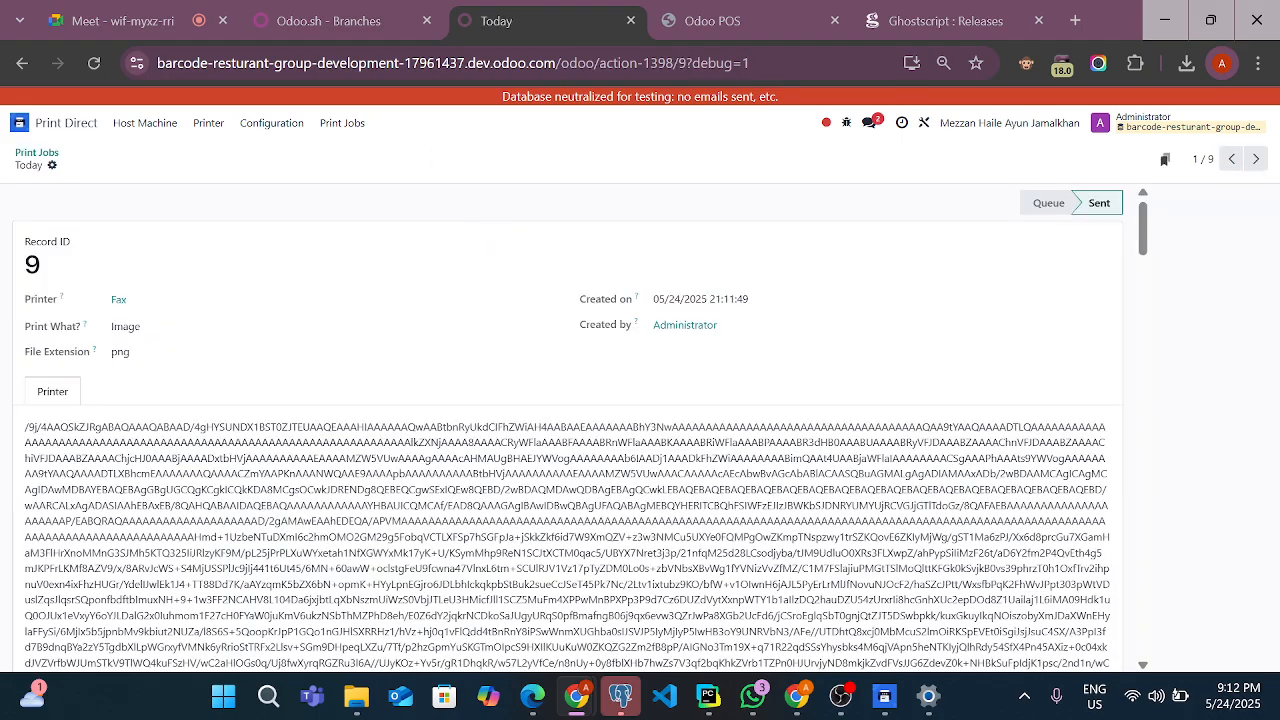
scroll(569, 428, "down", 10)
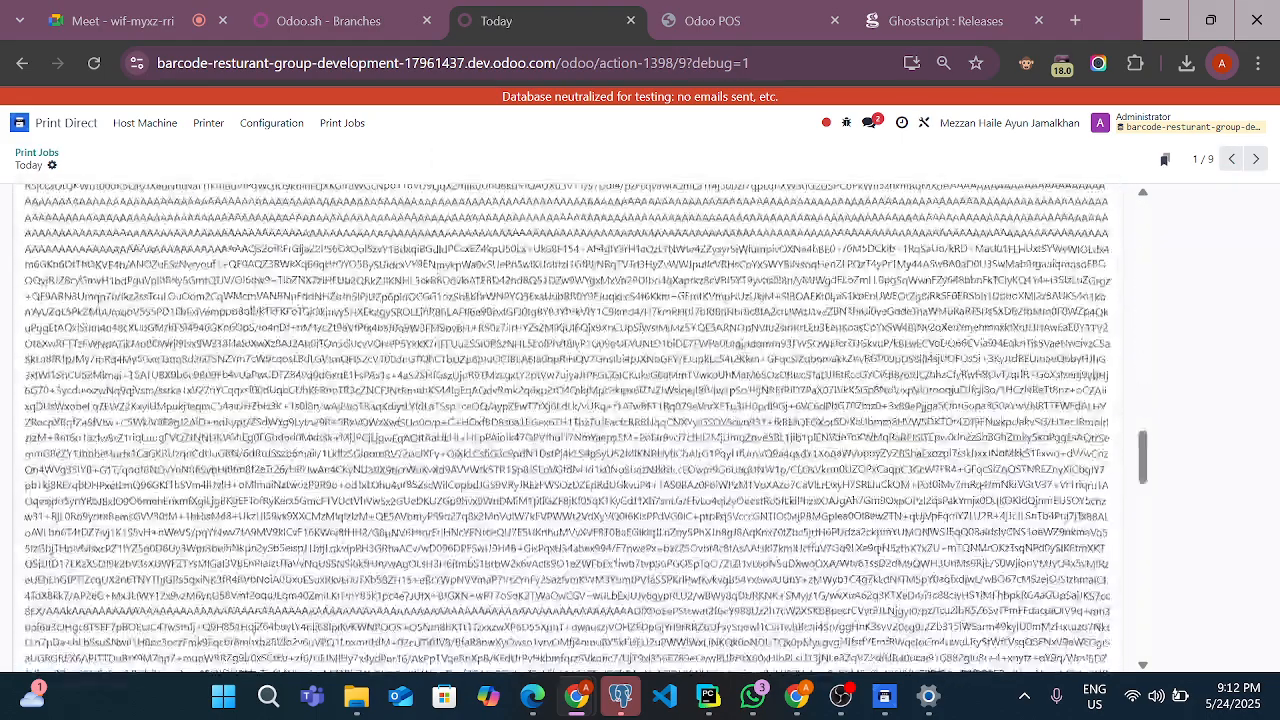
scroll(569, 428, "up", 15)
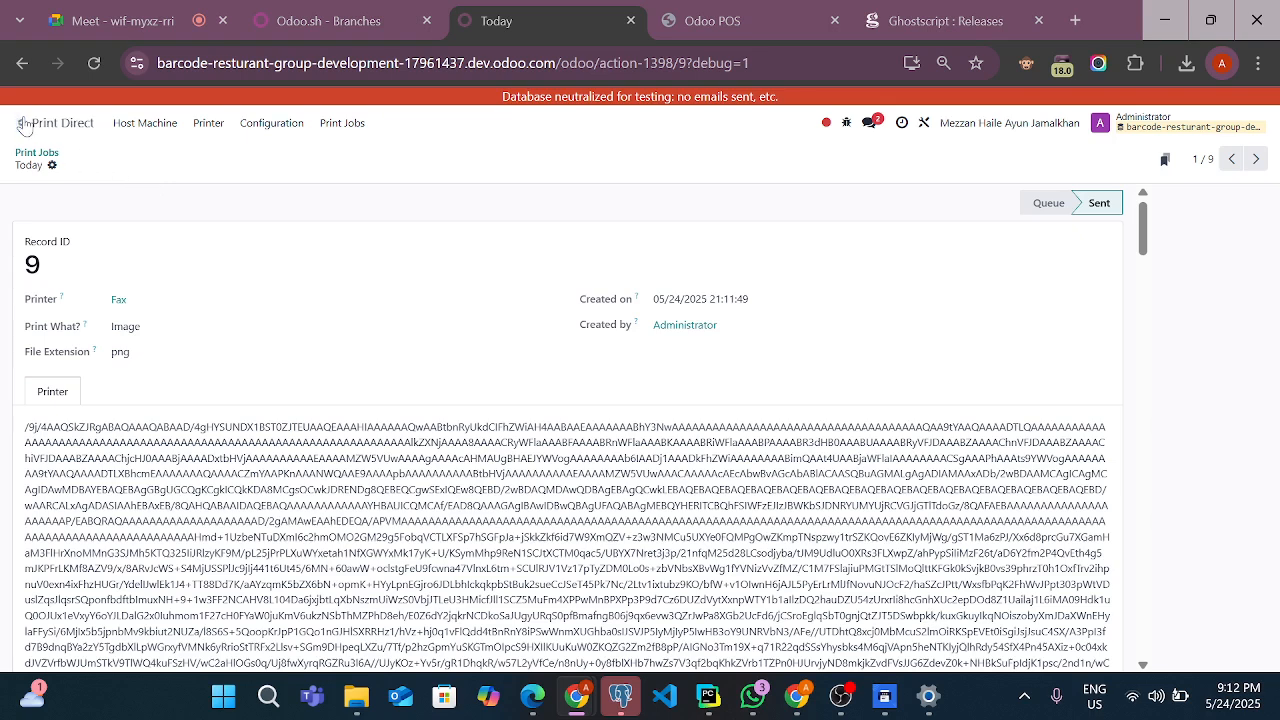
Create a POS order on table 3 with one 7up Can, one Assorted cookies and one Borhani 250ml, and send it to preparation
left_click(790, 12)
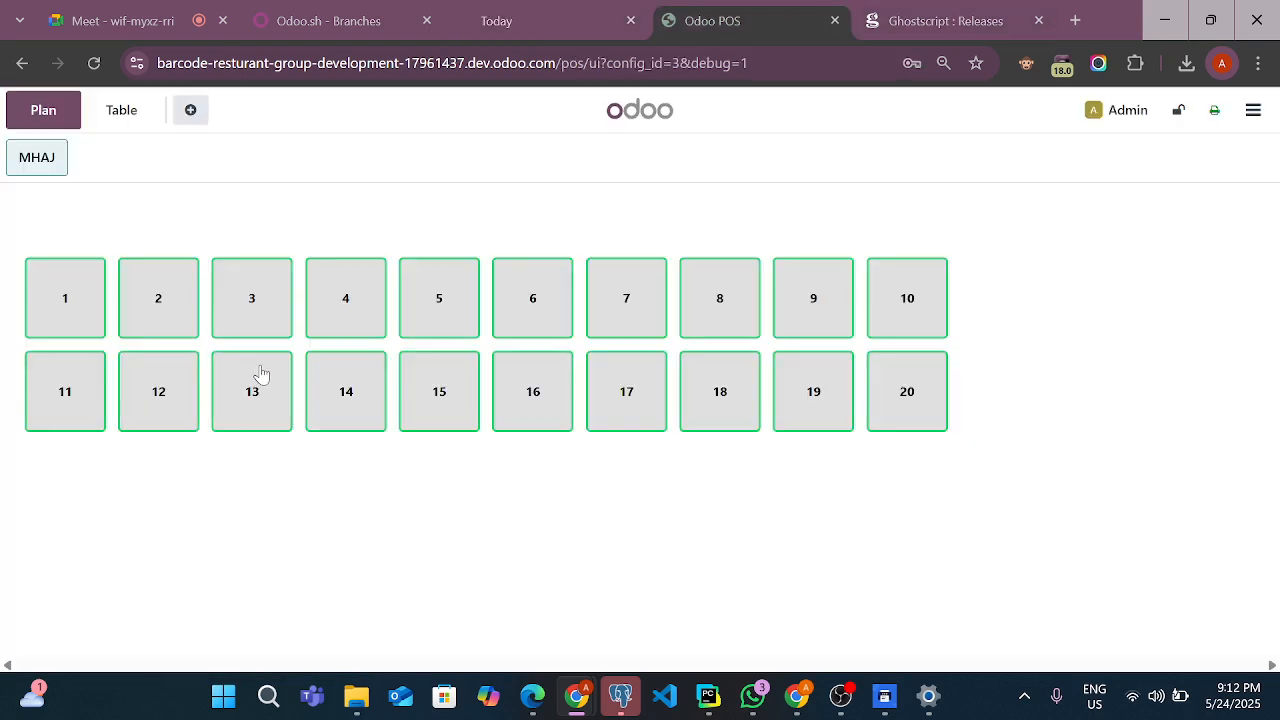
left_click(253, 308)
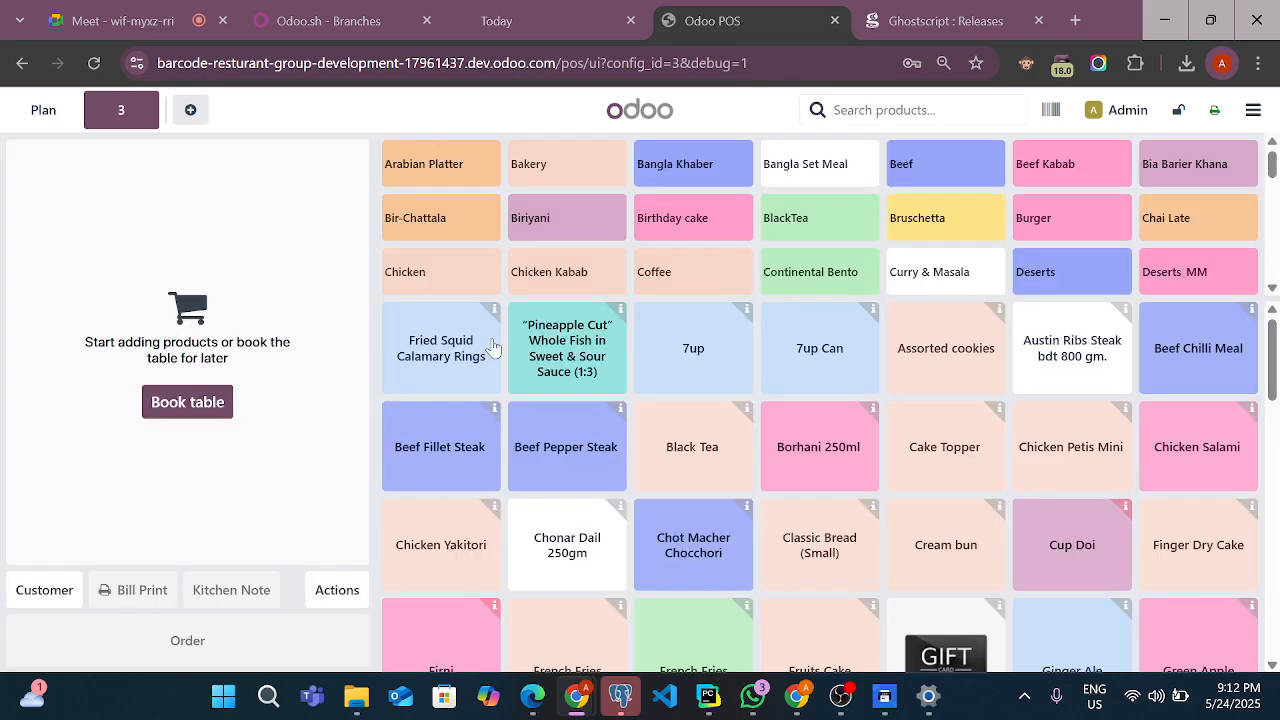
left_click(810, 355)
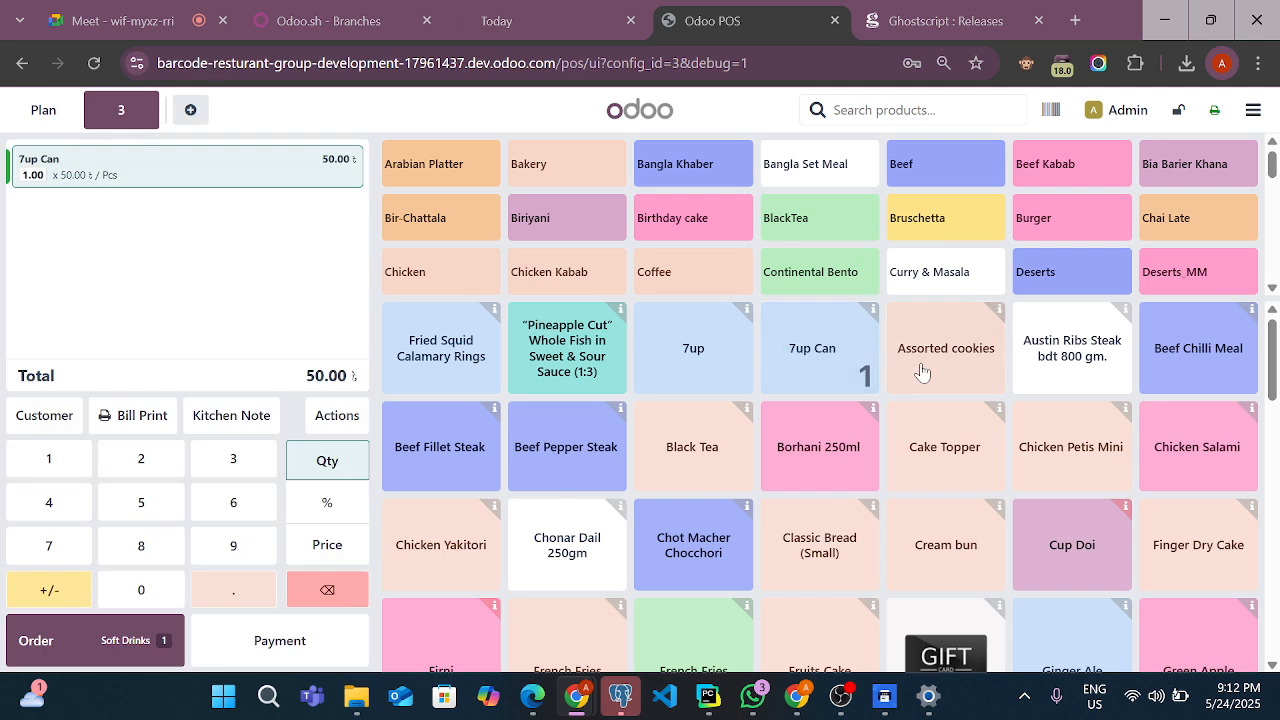
left_click(935, 360)
left_click(795, 470)
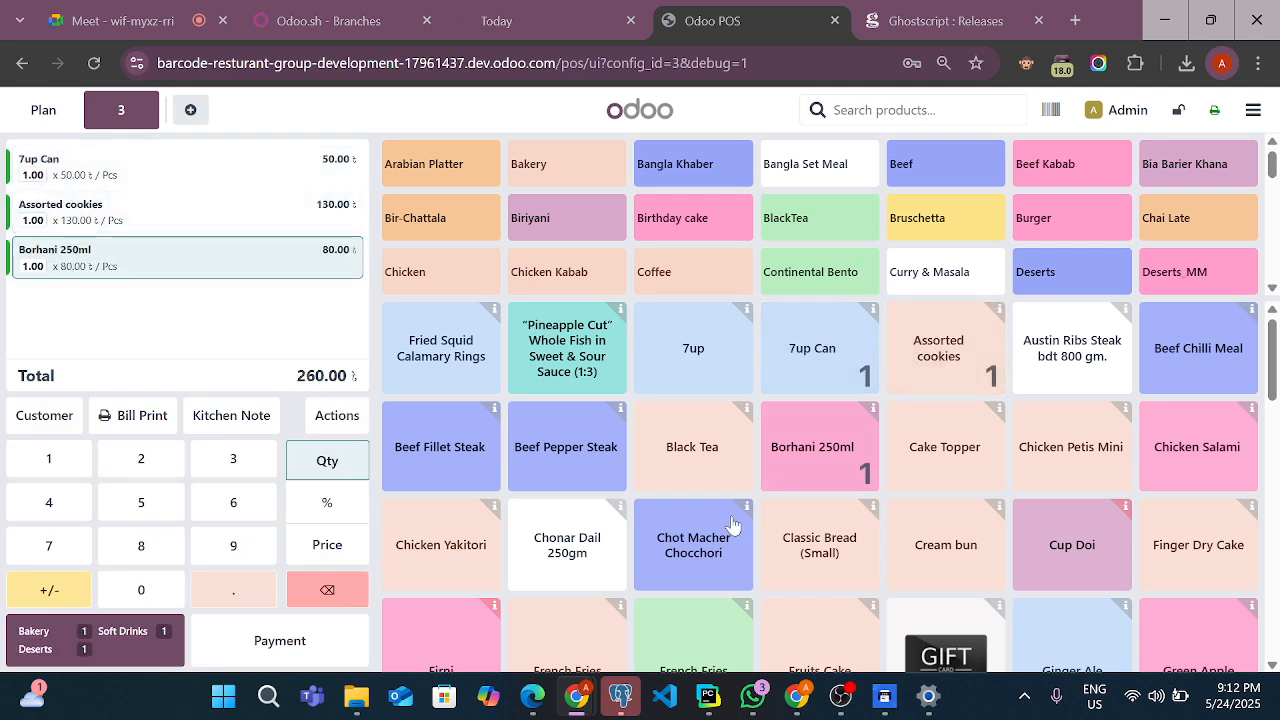
left_click(62, 648)
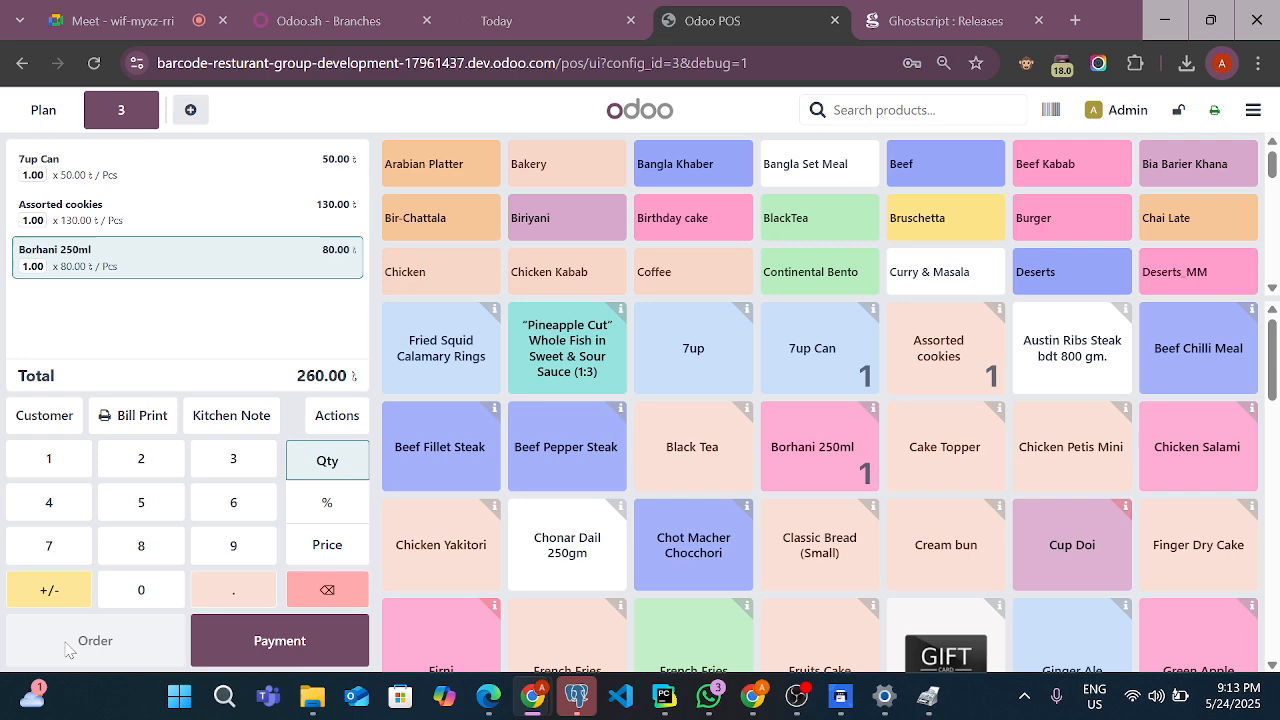
Close Fax Setup and its modem notice for the table 3 preparation print, and discard the new fax without saving
left_click(920, 700)
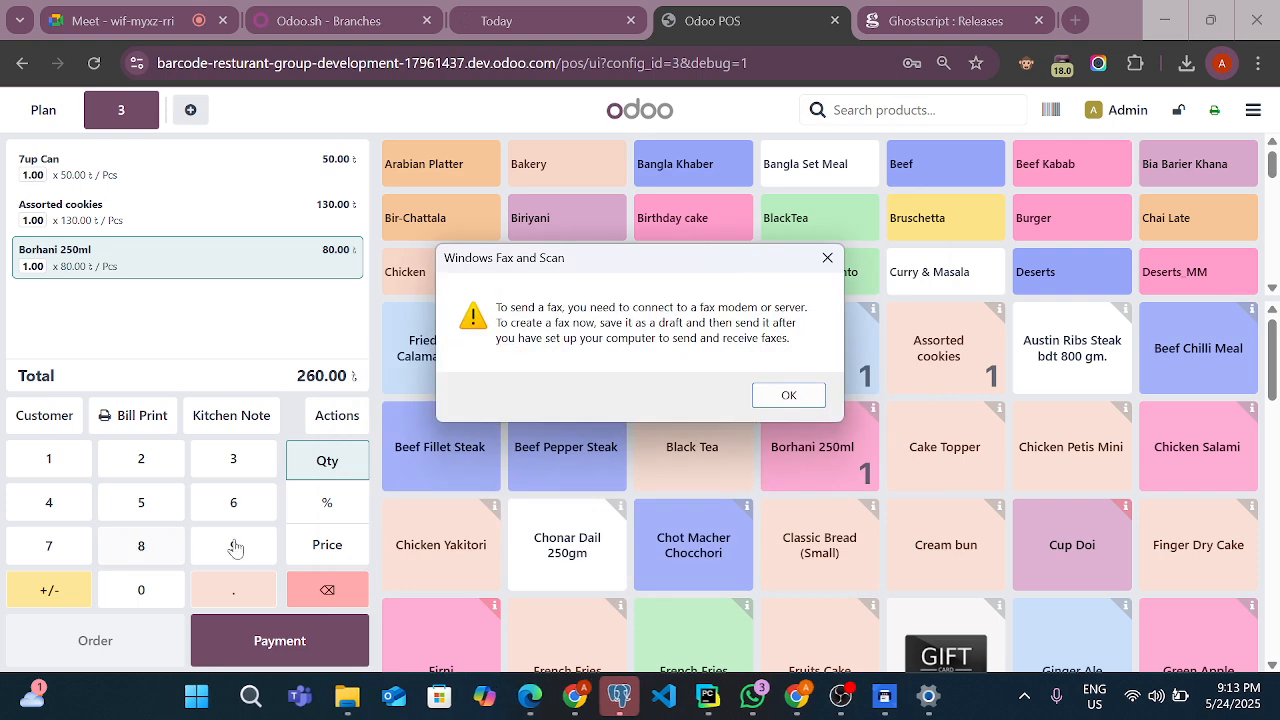
left_click(829, 257)
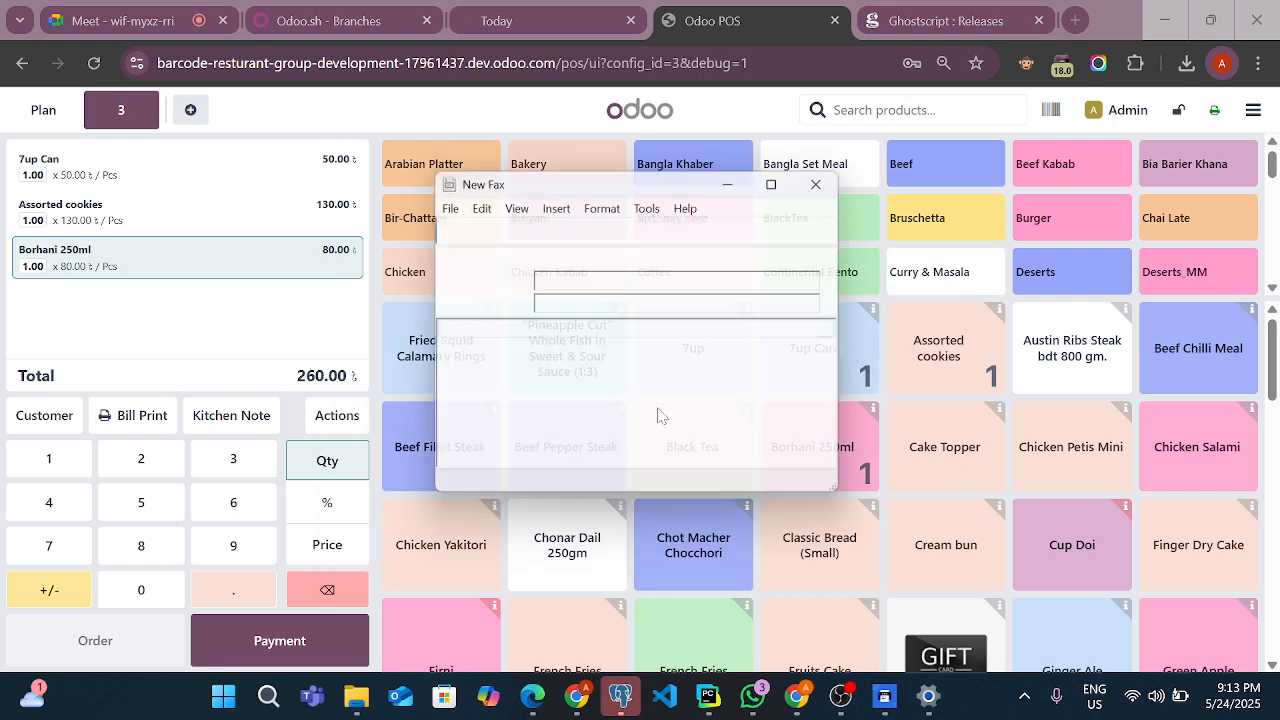
left_click(817, 177)
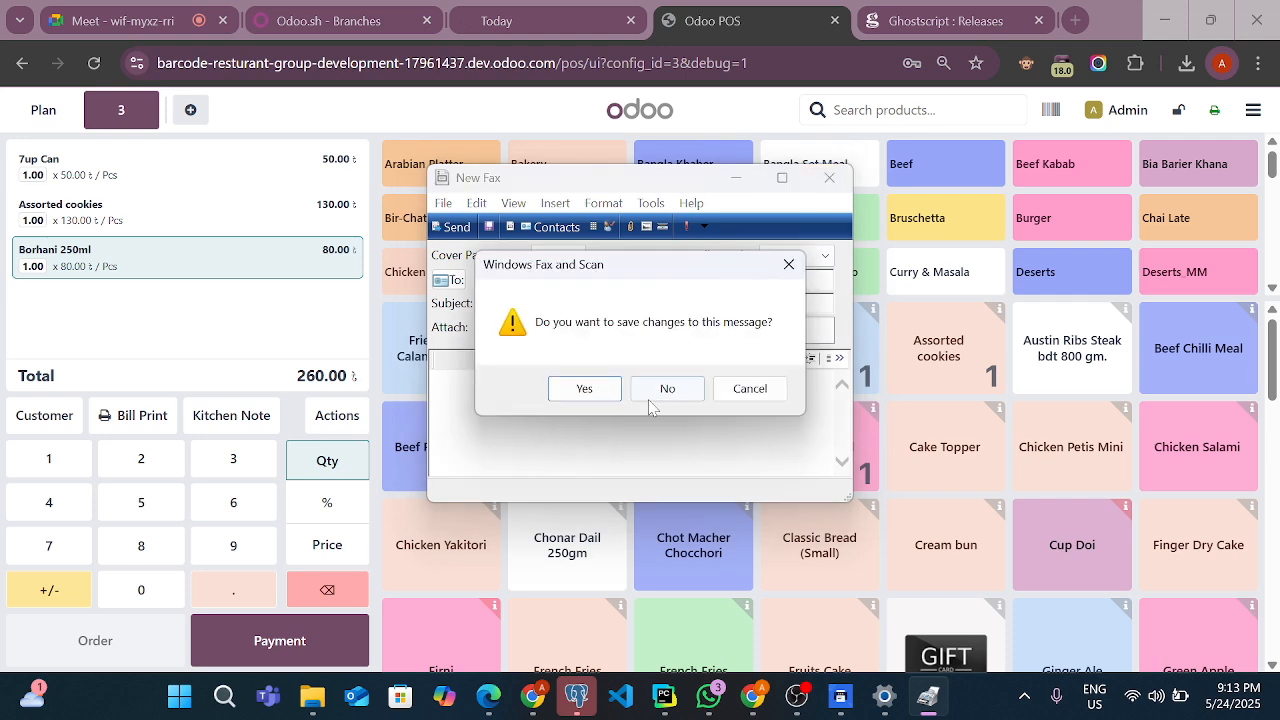
left_click(663, 388)
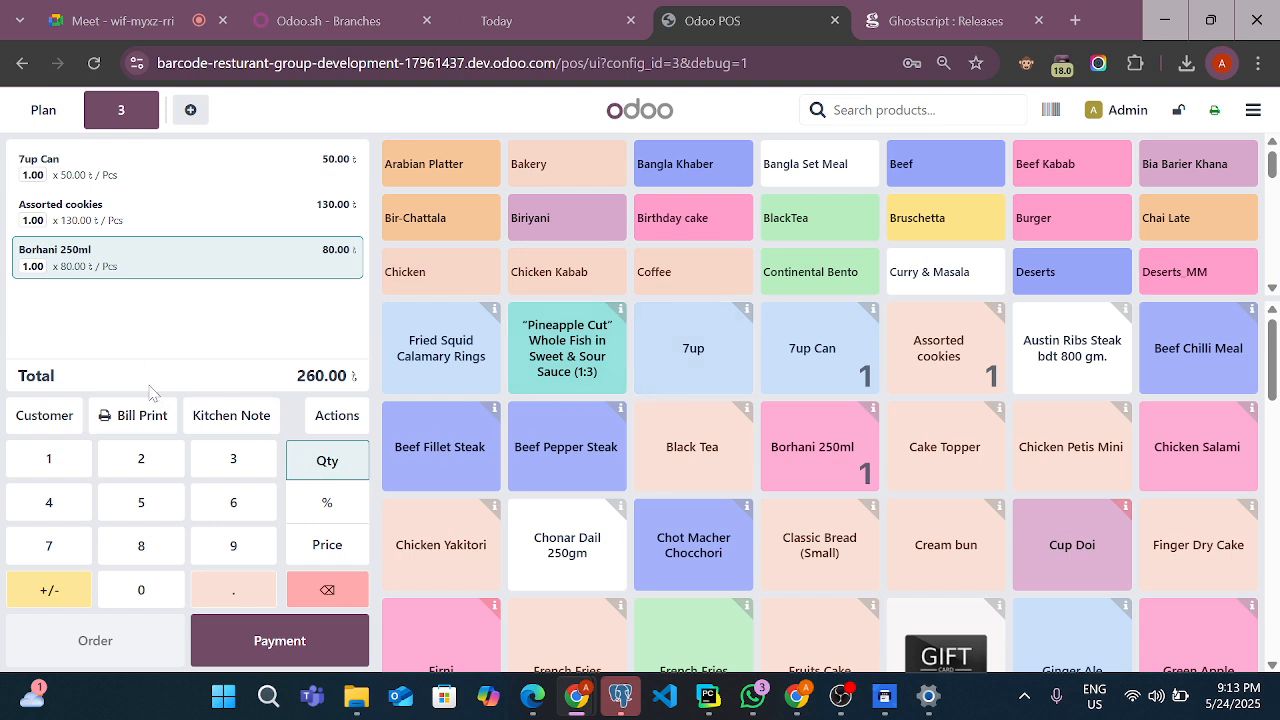
Reprint the table 3 preparation ticket, check its header and items in the print preview, and cancel the print
left_click(308, 418)
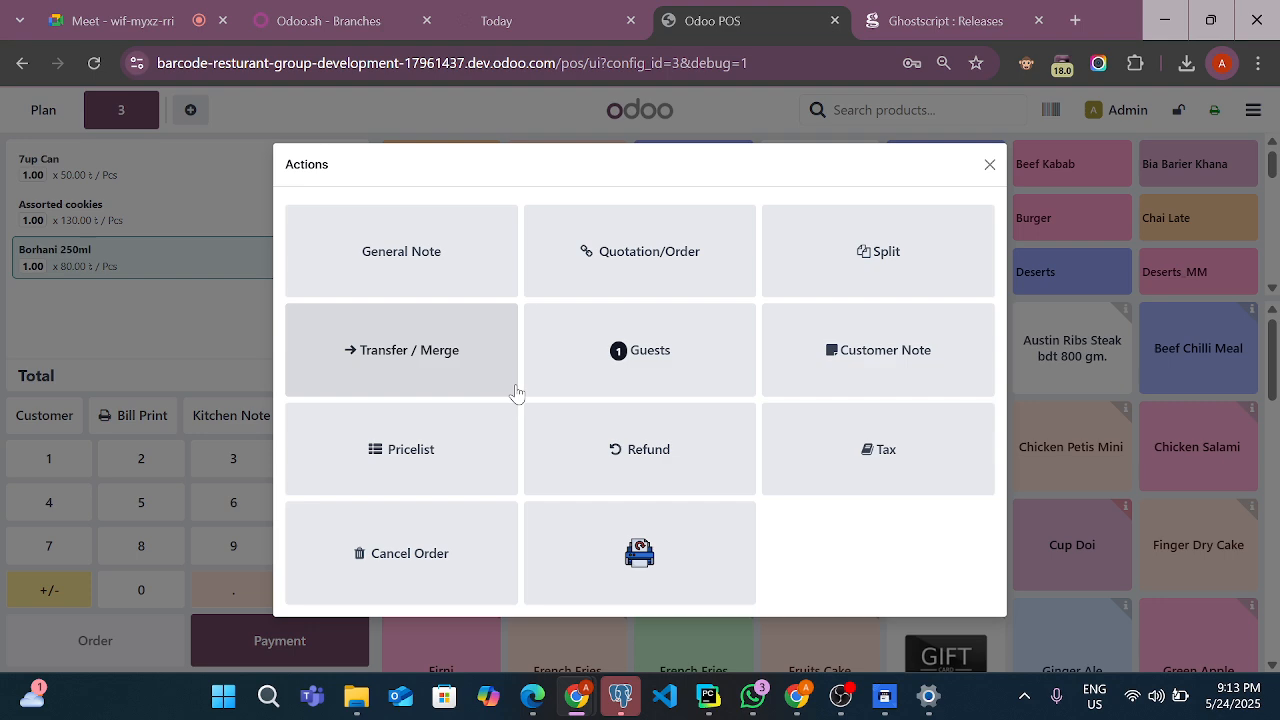
left_click(584, 567)
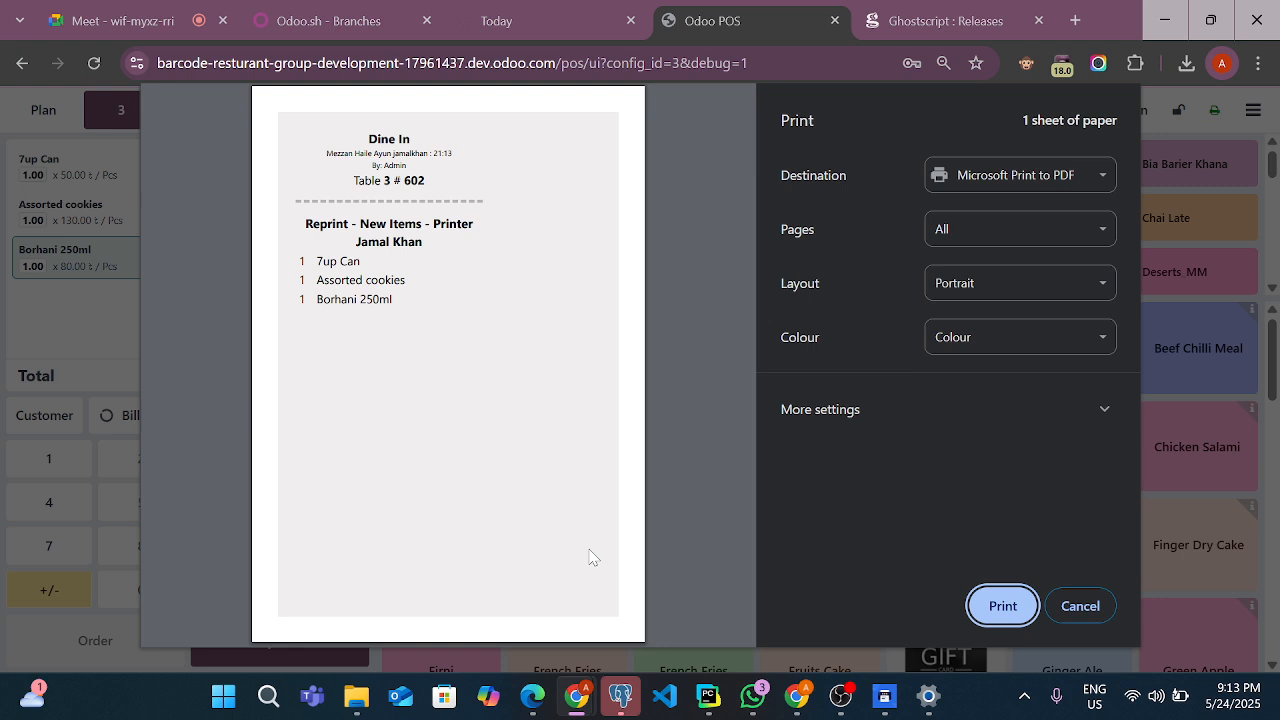
left_click(411, 302)
left_click_drag(322, 150, 406, 284)
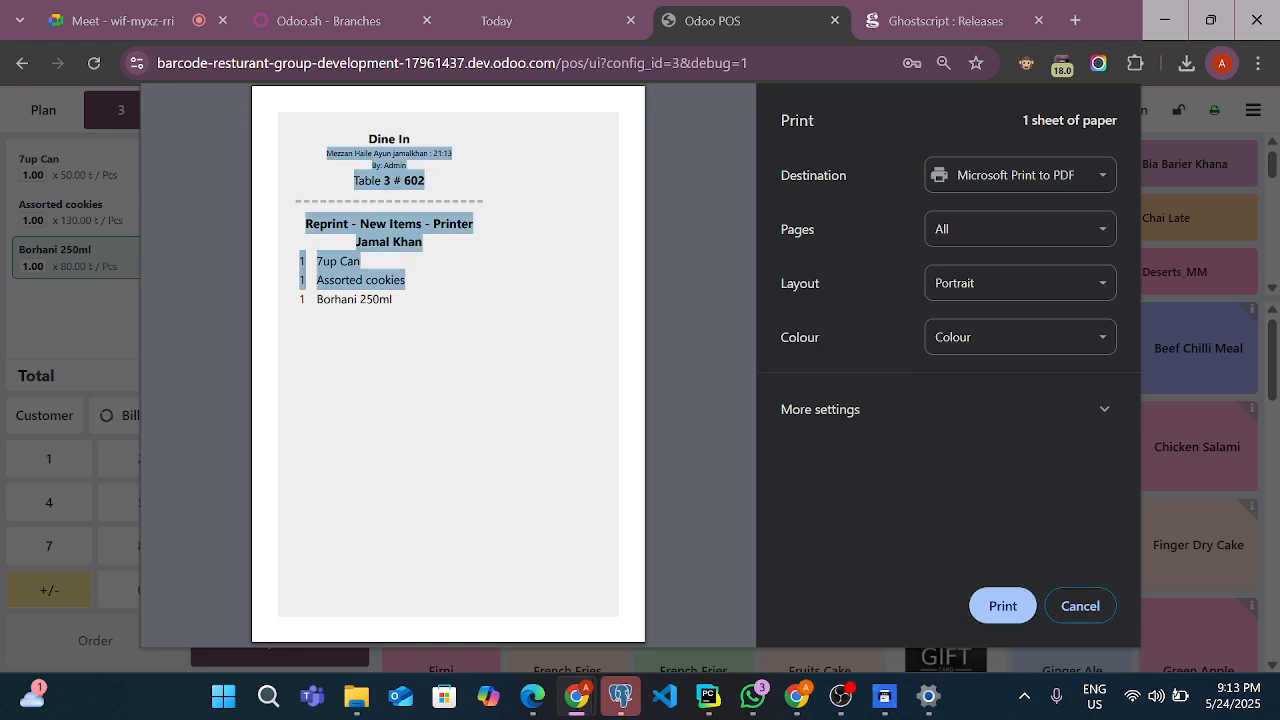
left_click(428, 320)
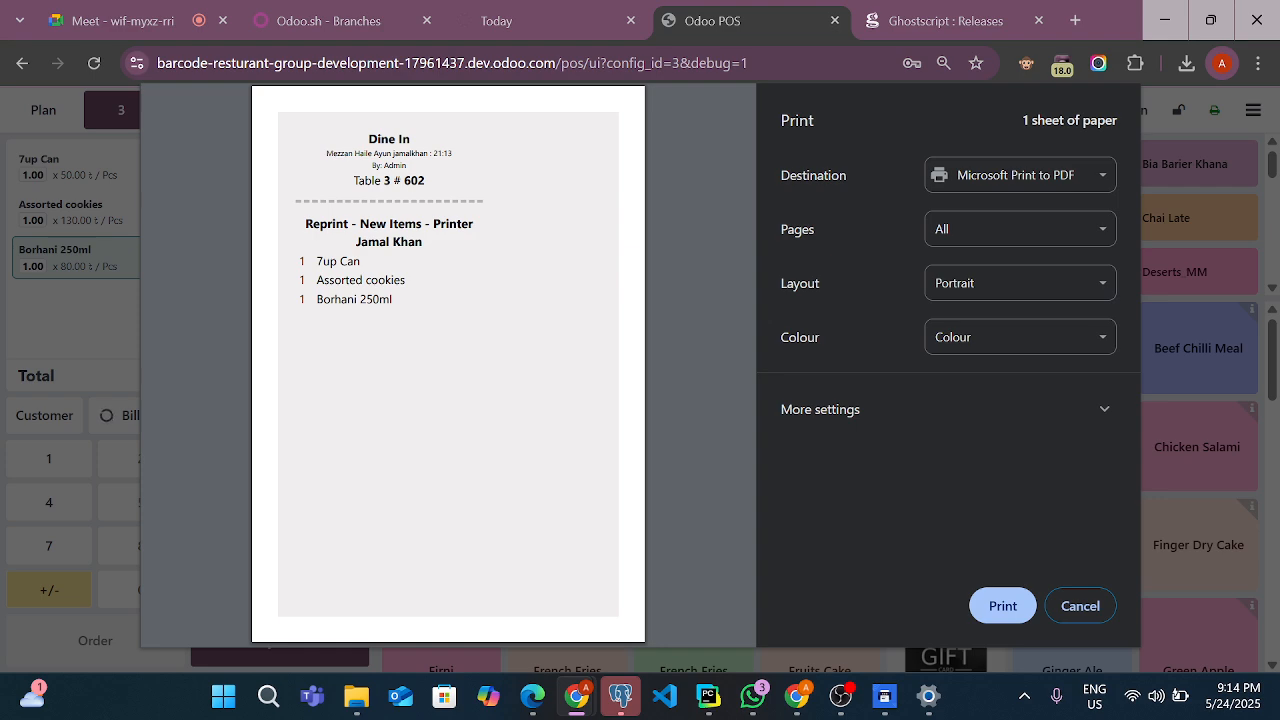
left_click(1062, 604)
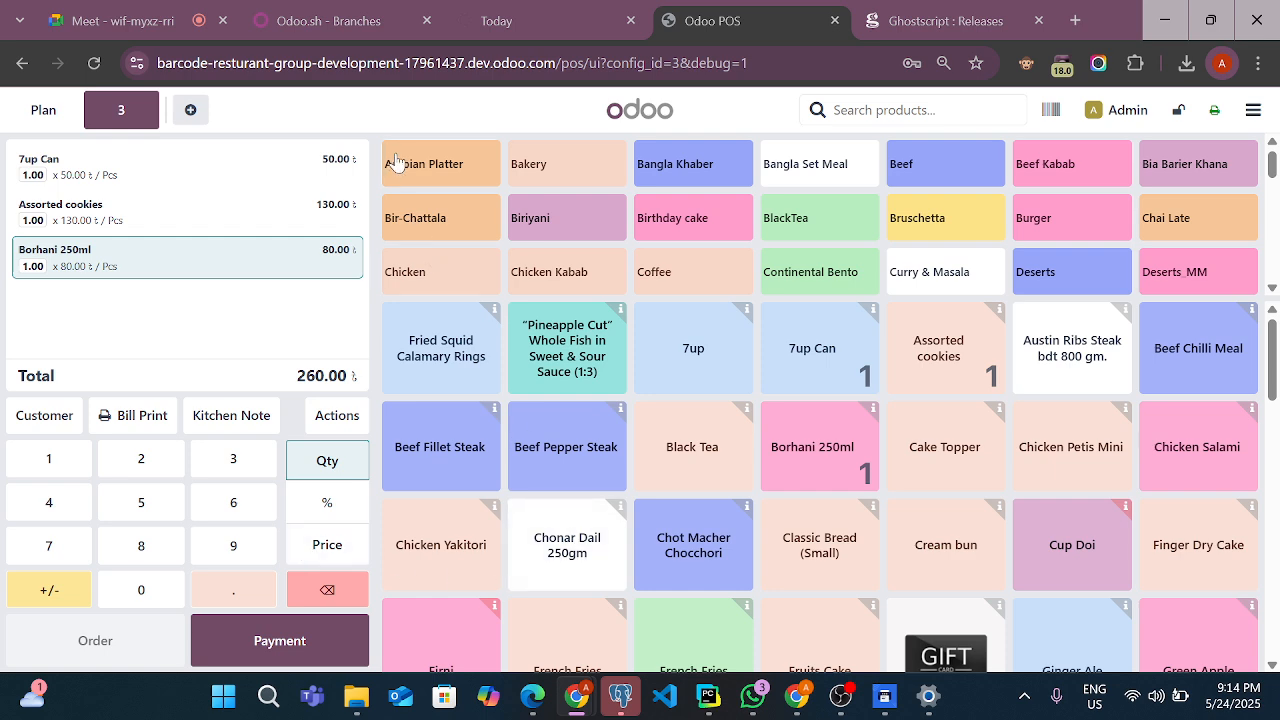
Add one Beef Pepper Steak, Beef Teriyaki Meal, Seat Meal-5 and Seat Meal-6 to the table 3 order and send the additions to preparation
left_click(942, 170)
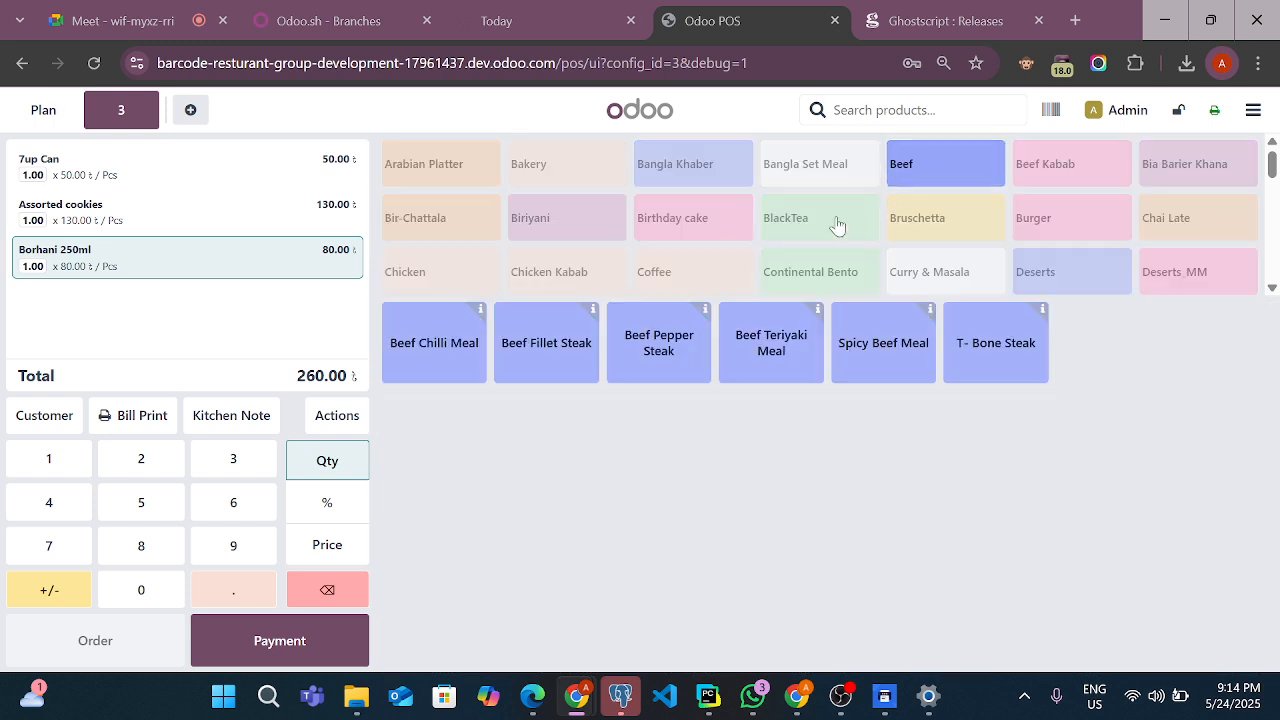
left_click(655, 370)
left_click(774, 370)
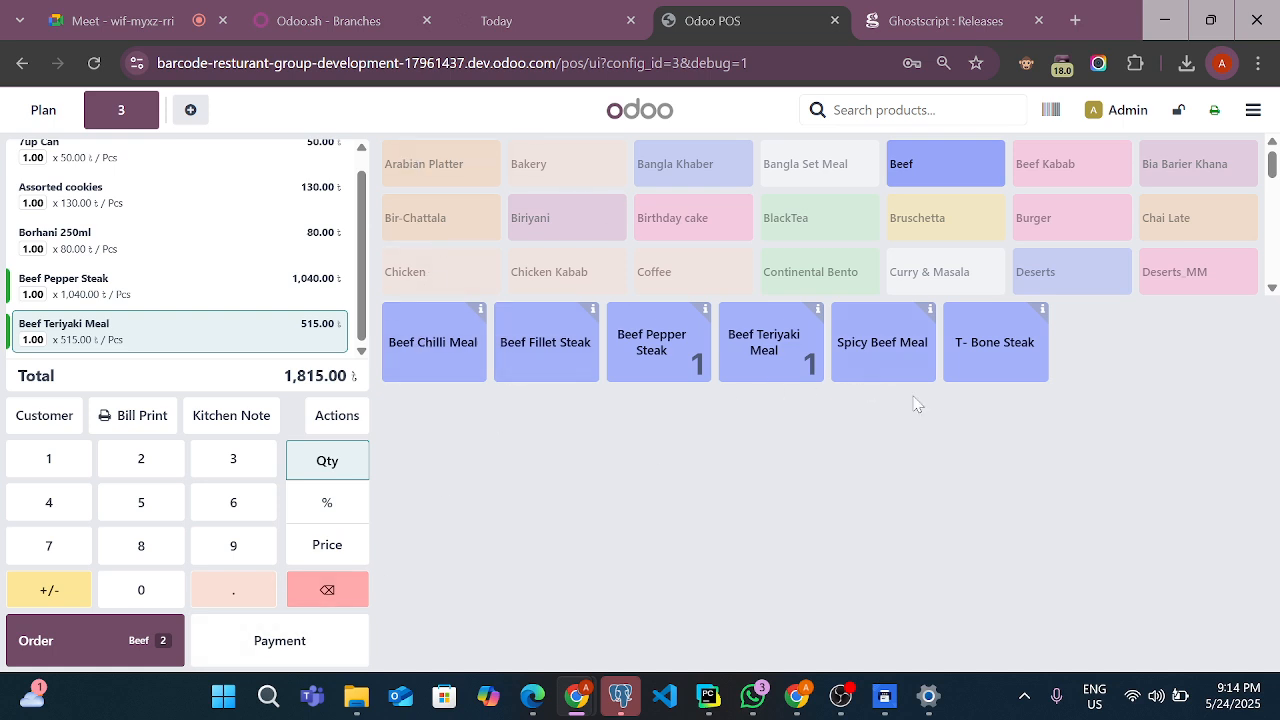
left_click(800, 167)
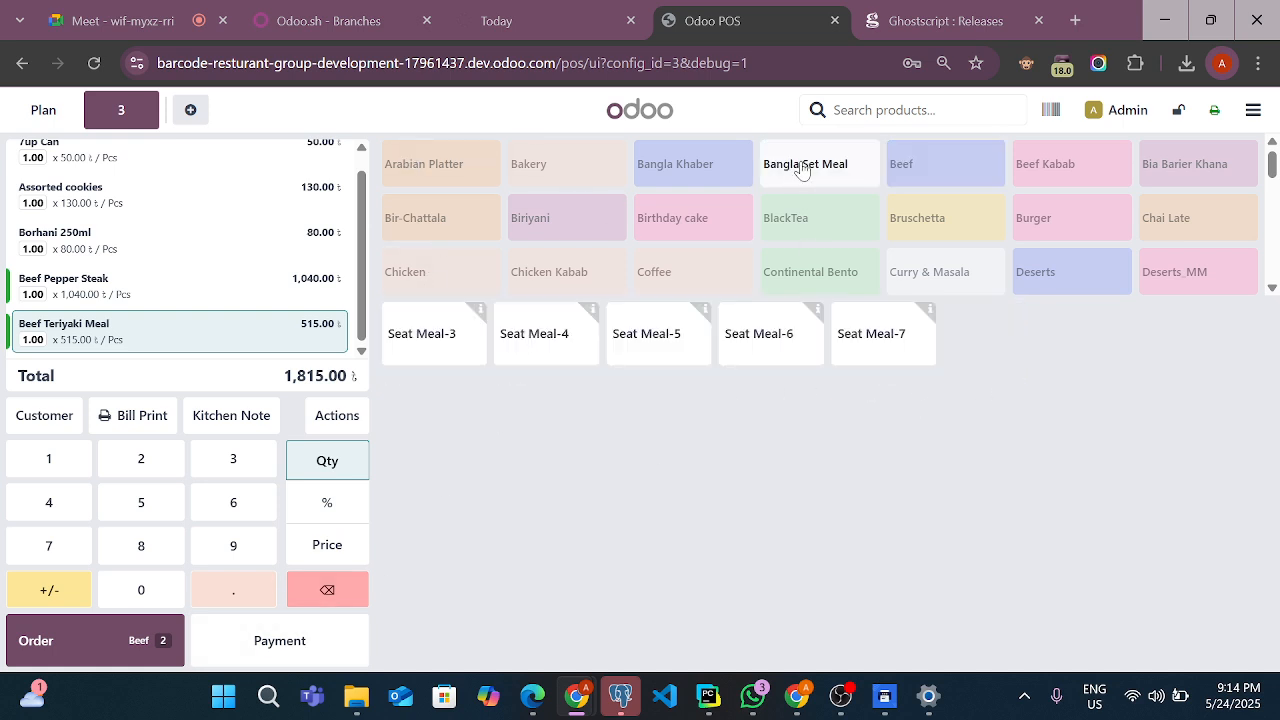
left_click(702, 348)
left_click(768, 345)
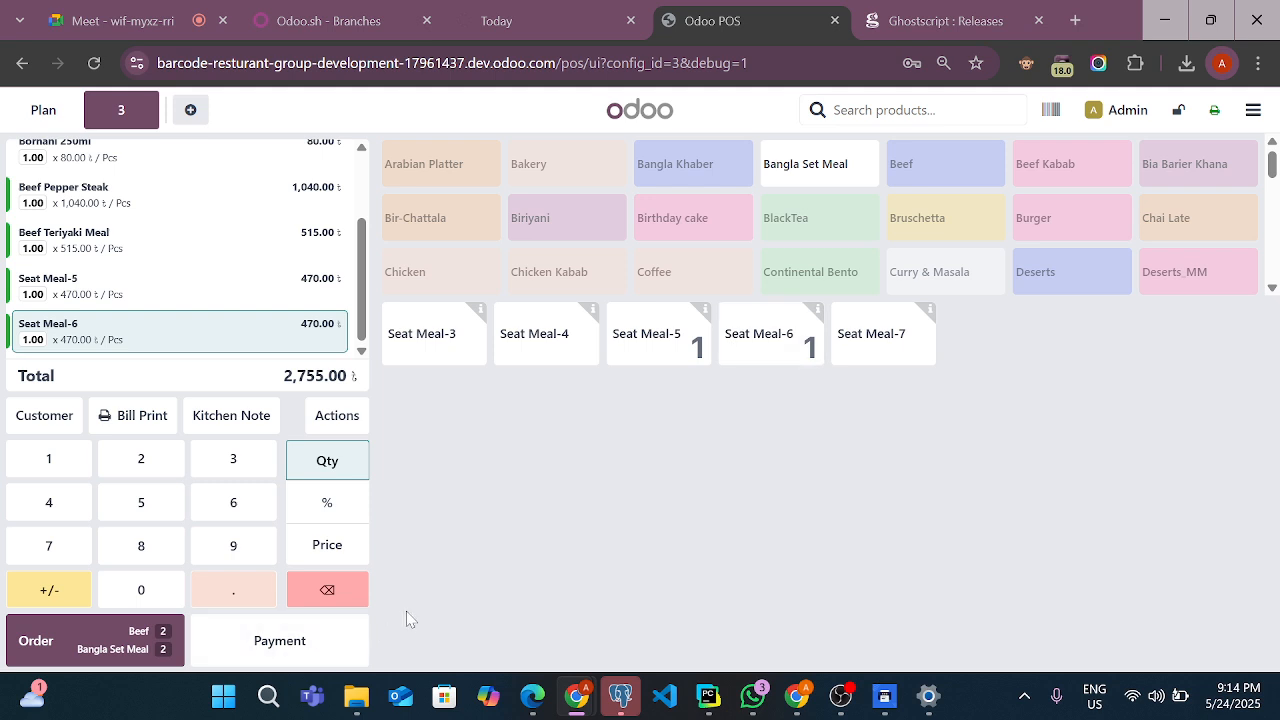
left_click(82, 657)
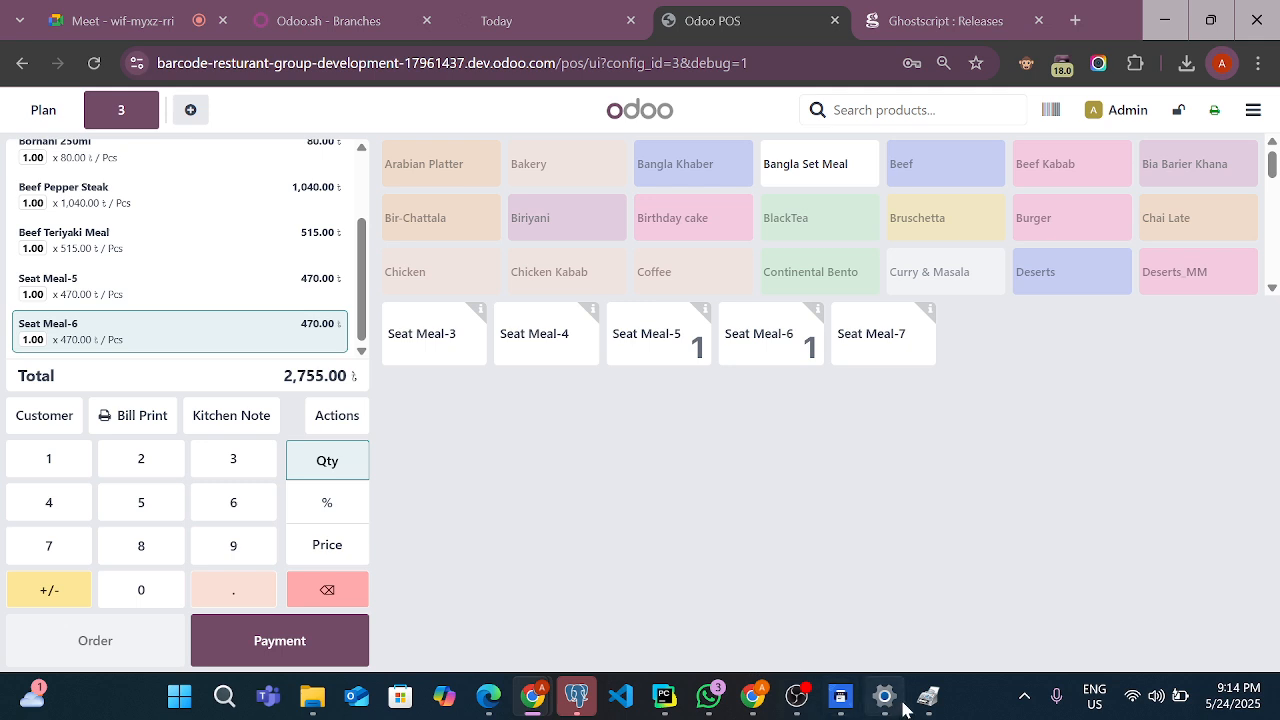
Close Fax Setup and its modem notice for the print of the table 3 additions, and discard the new fax without saving
left_click(921, 702)
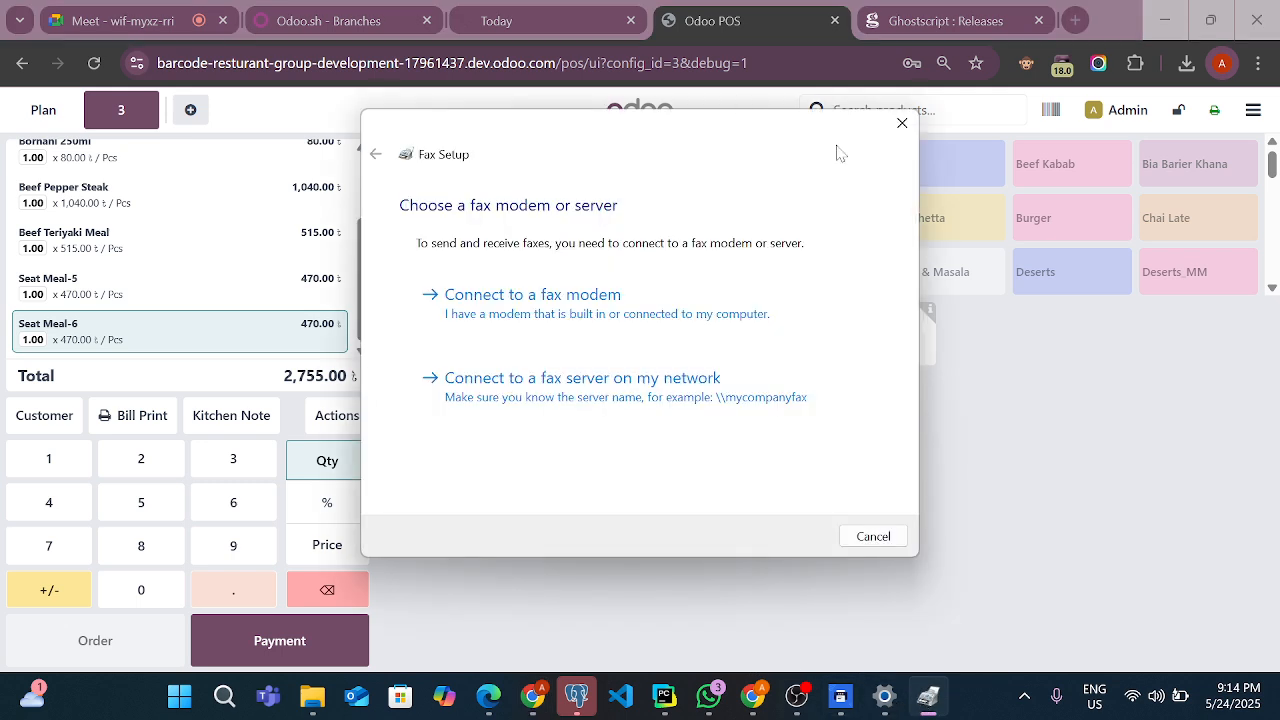
left_click(899, 125)
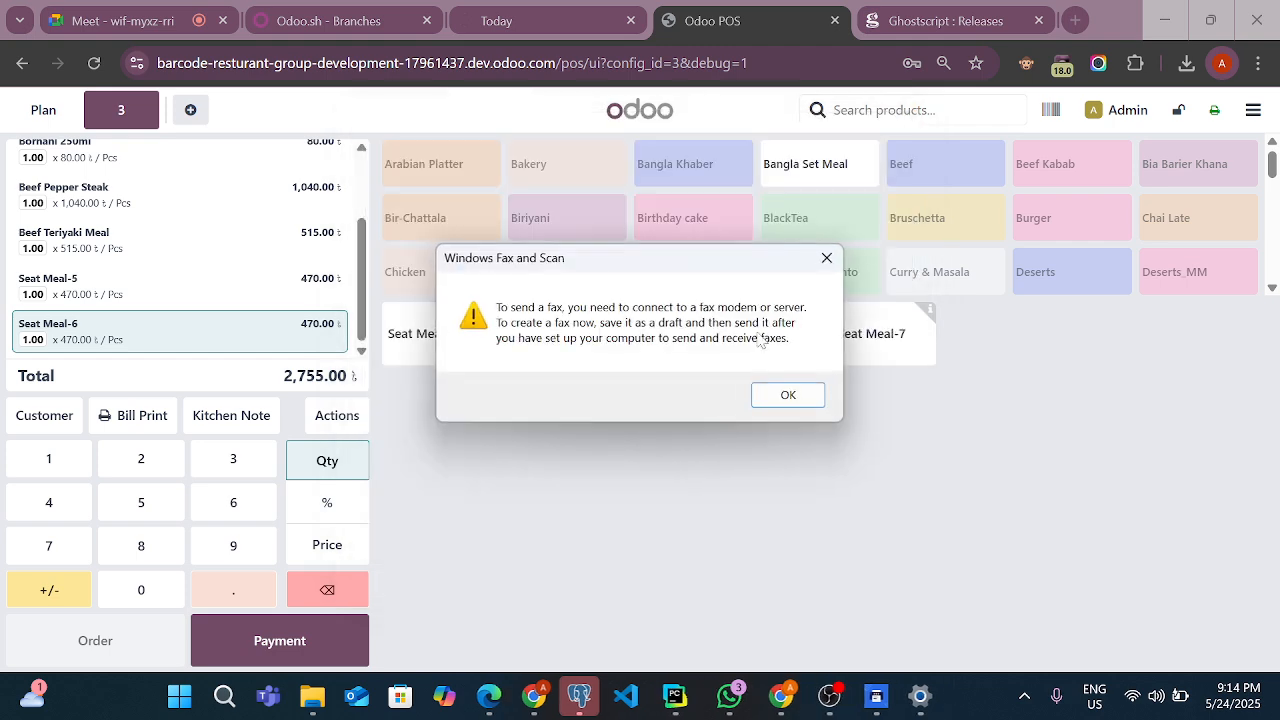
left_click(825, 260)
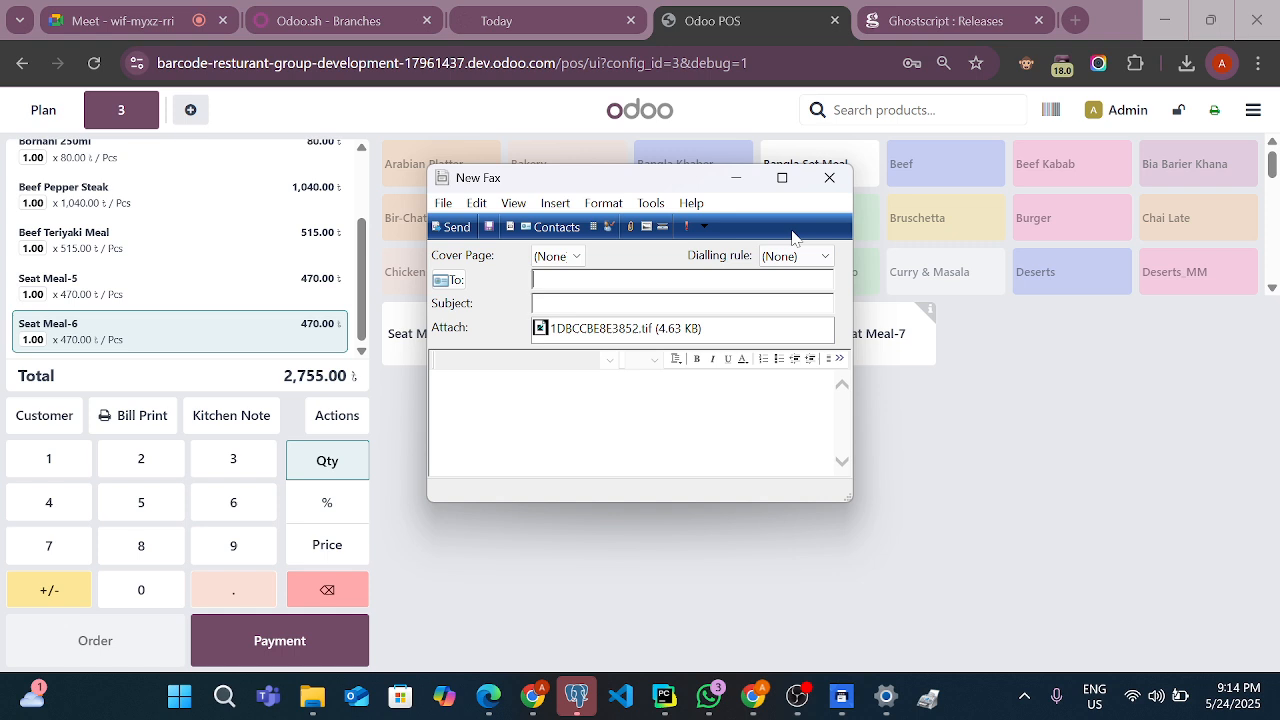
left_click(829, 177)
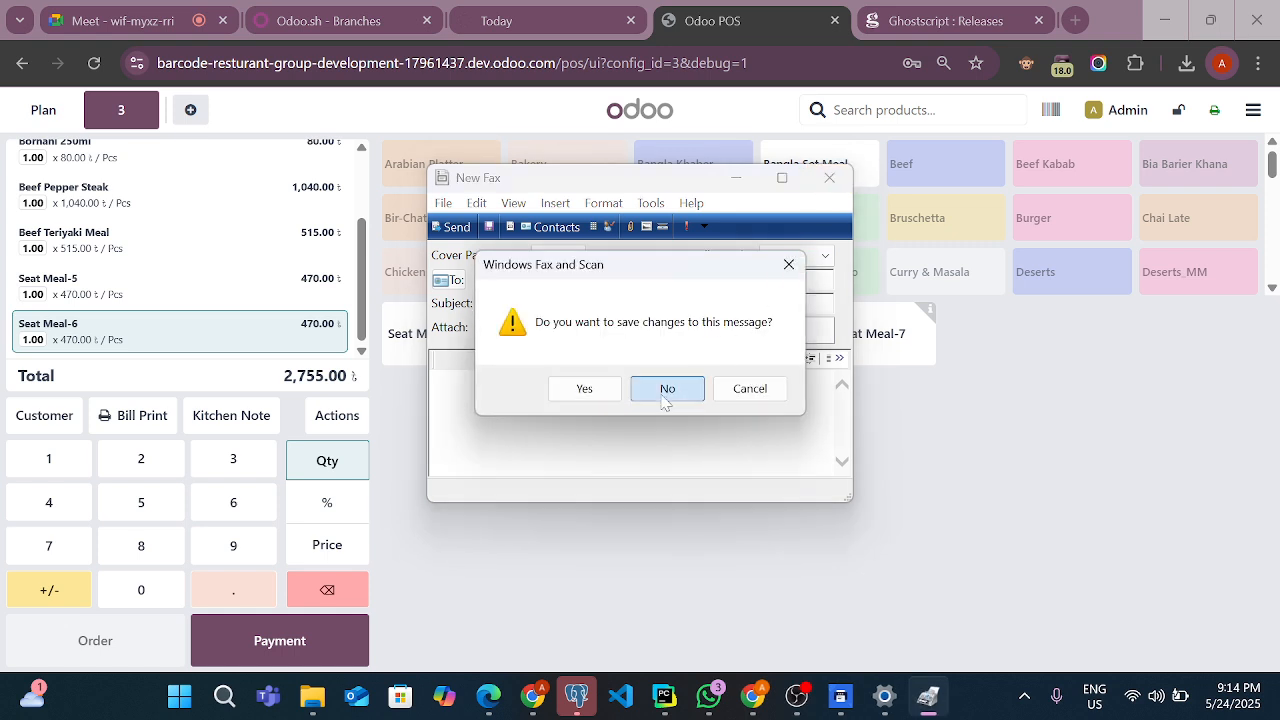
left_click(666, 390)
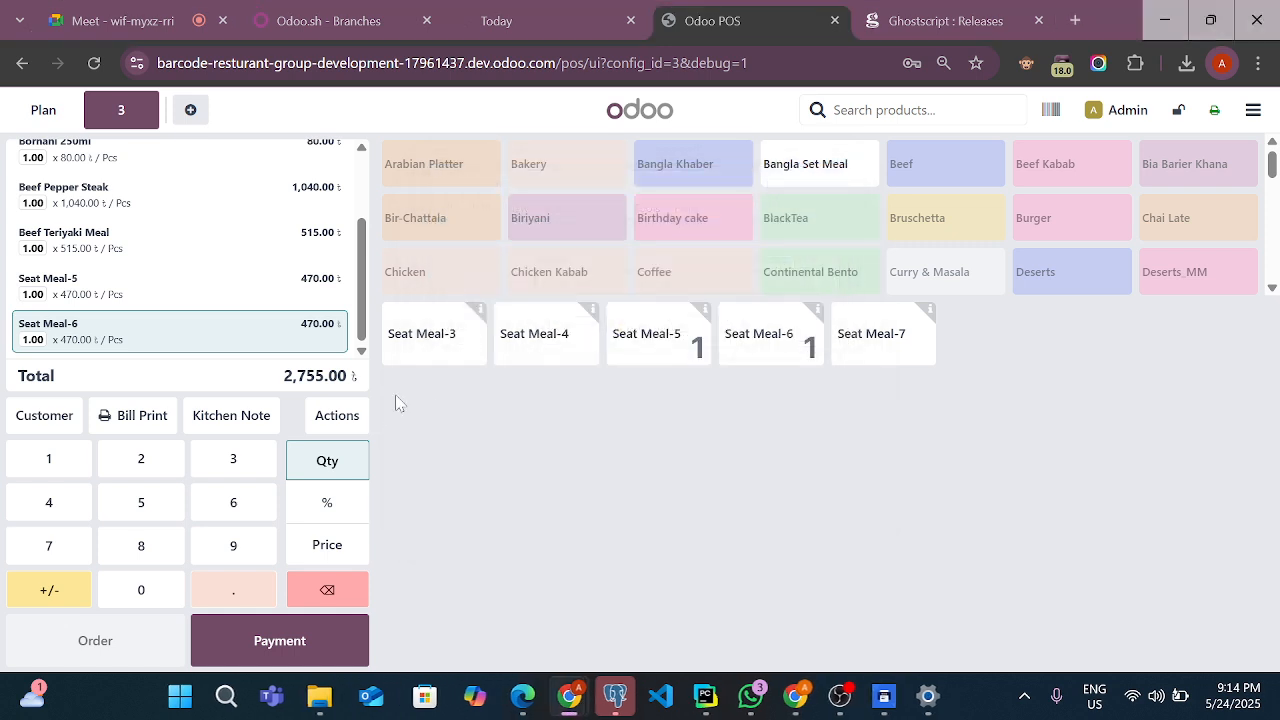
Open the Print Jobs list in Print Direct and check the Fax jobs for the table 3 additions
left_click(560, 20)
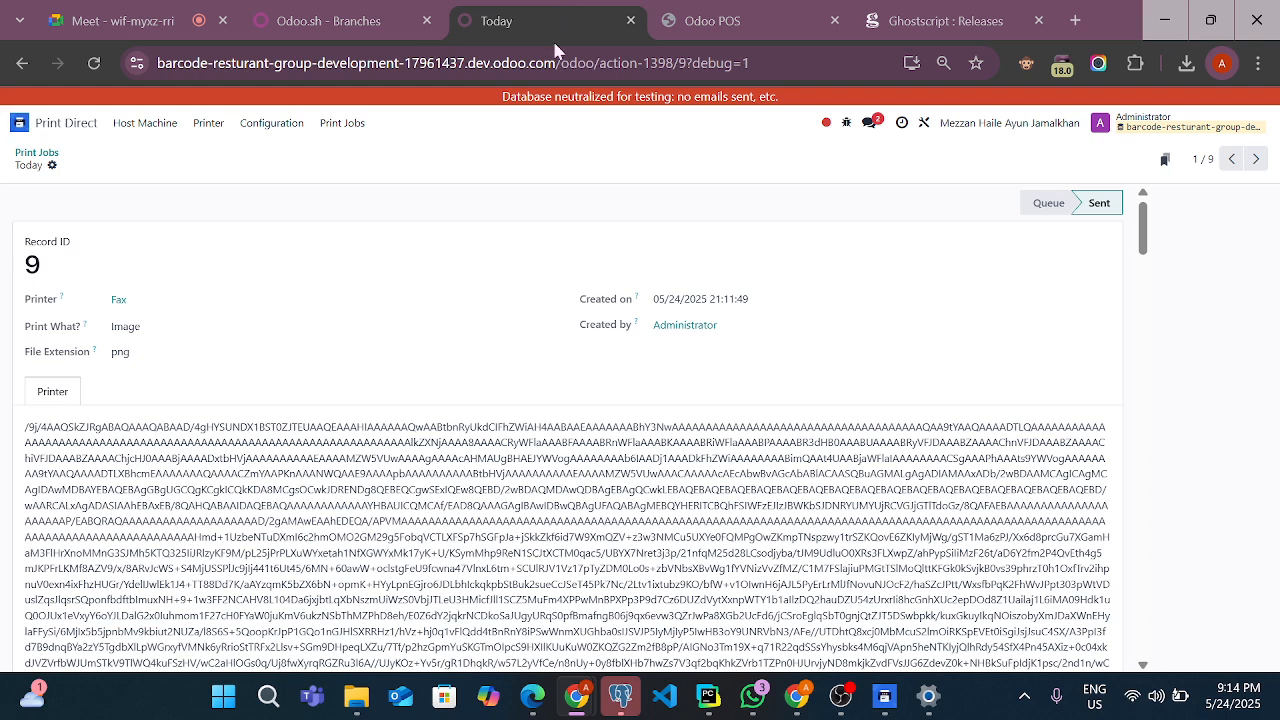
left_click(220, 130)
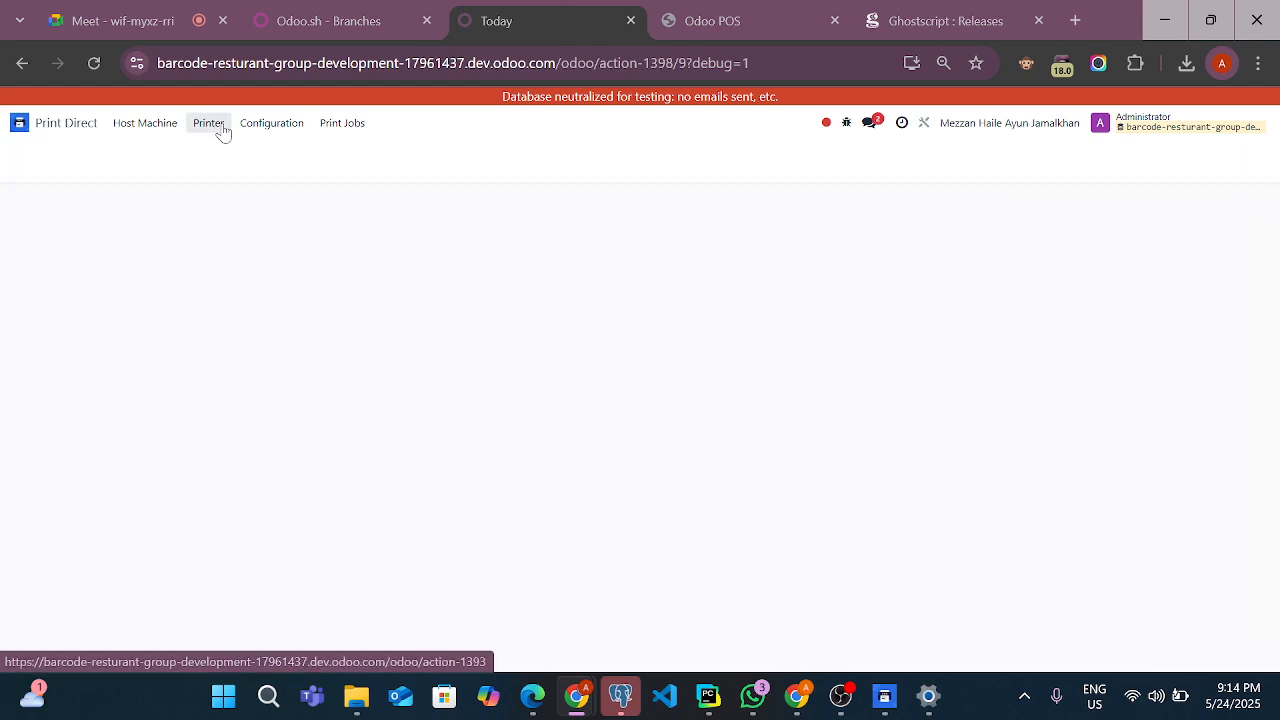
left_click(358, 128)
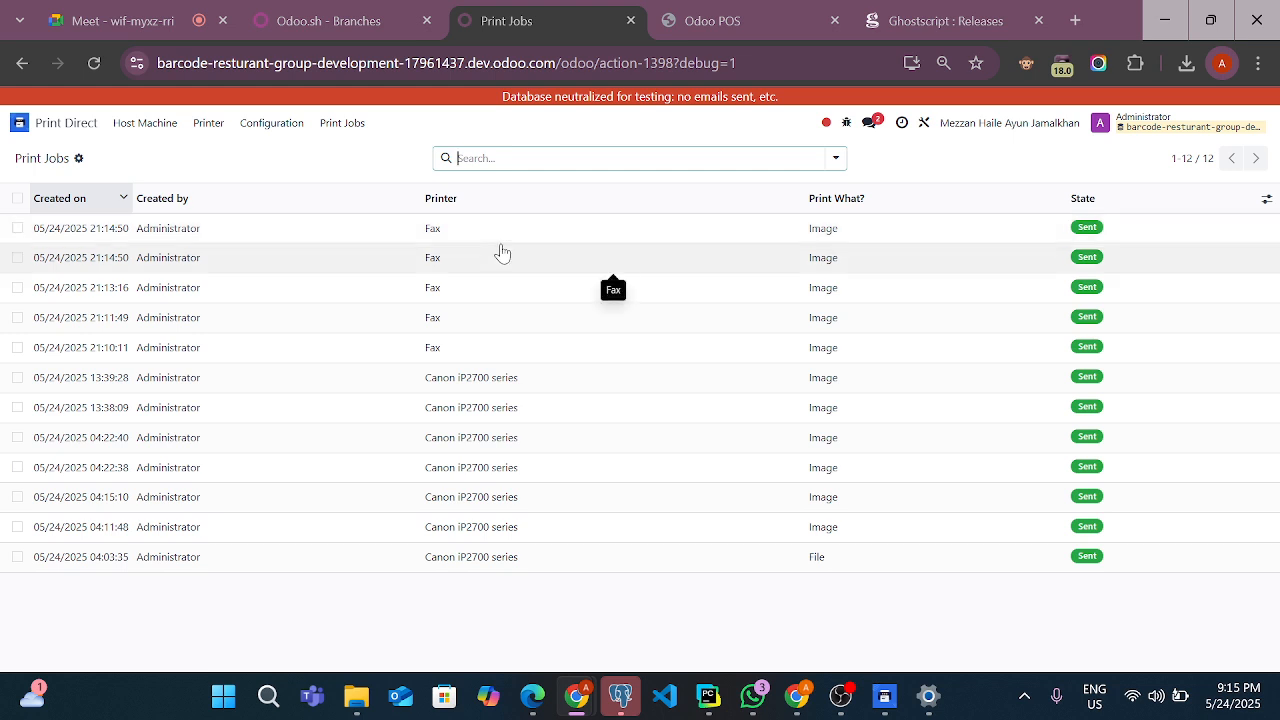
Reprint the table 3 preparation tickets from the POS, check the new items in both previews, and cancel each print
left_click(700, 22)
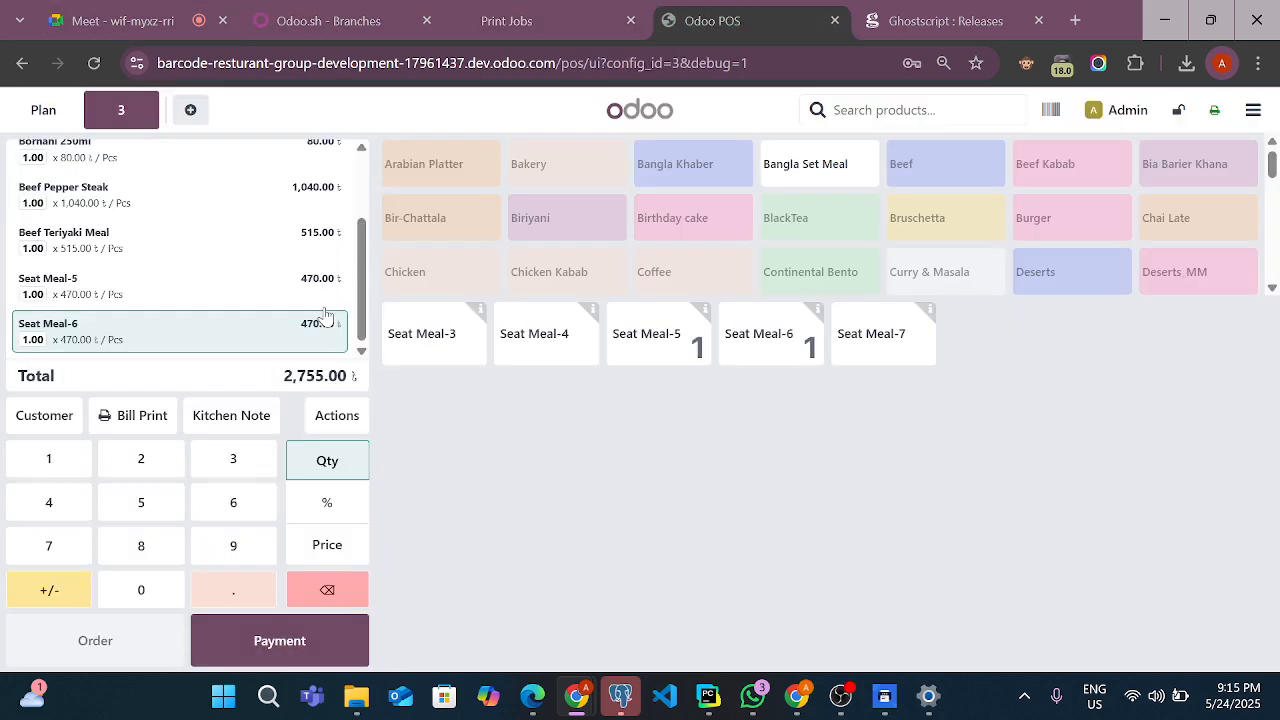
left_click(318, 414)
left_click(720, 558)
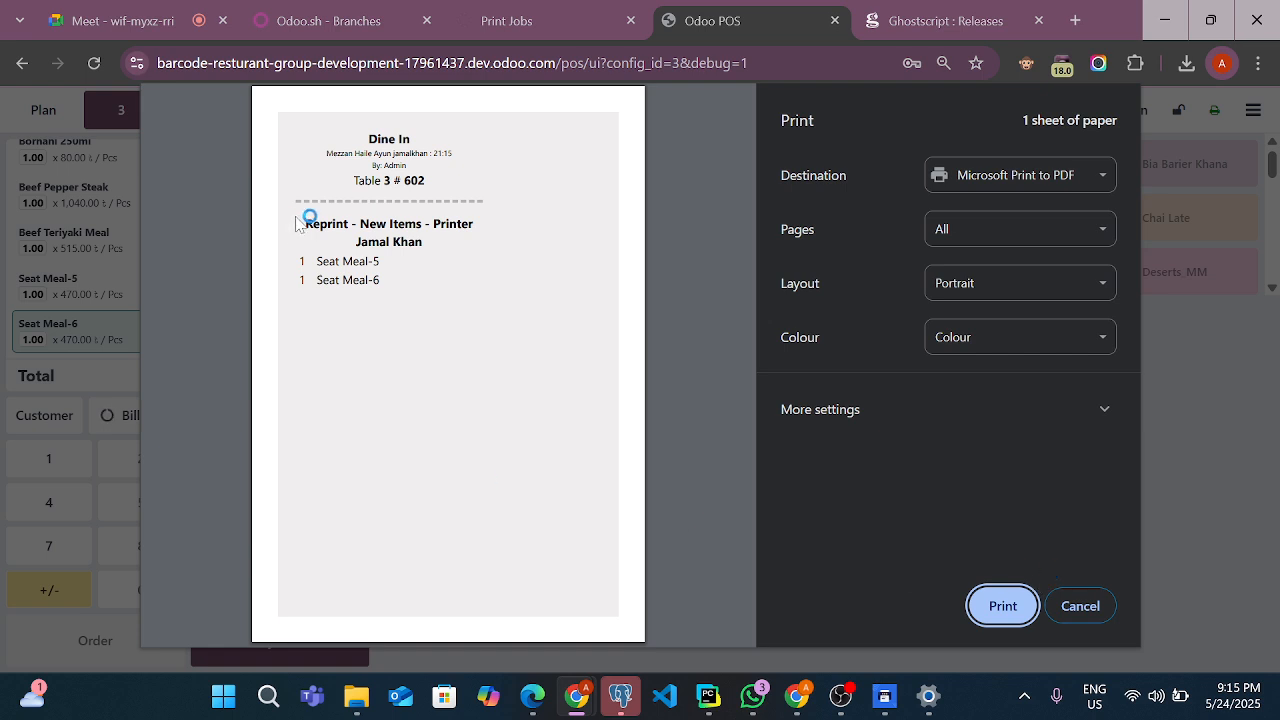
left_click(1080, 610)
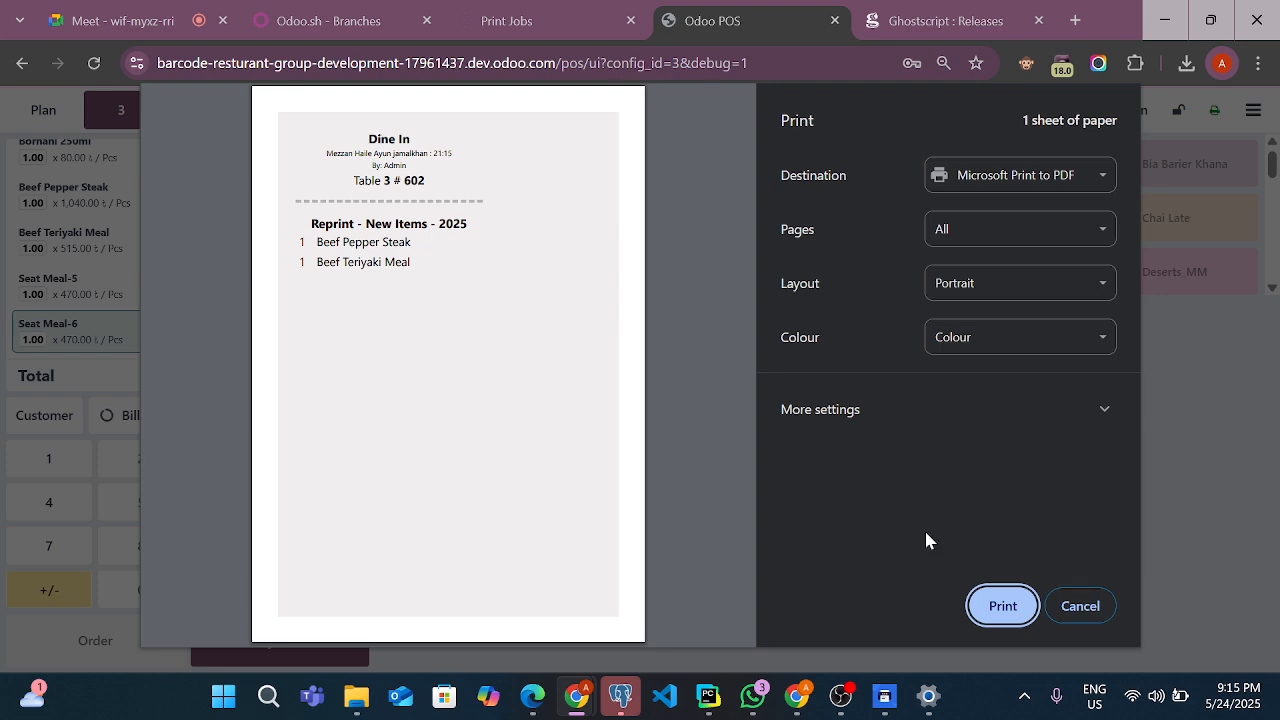
left_click(1088, 606)
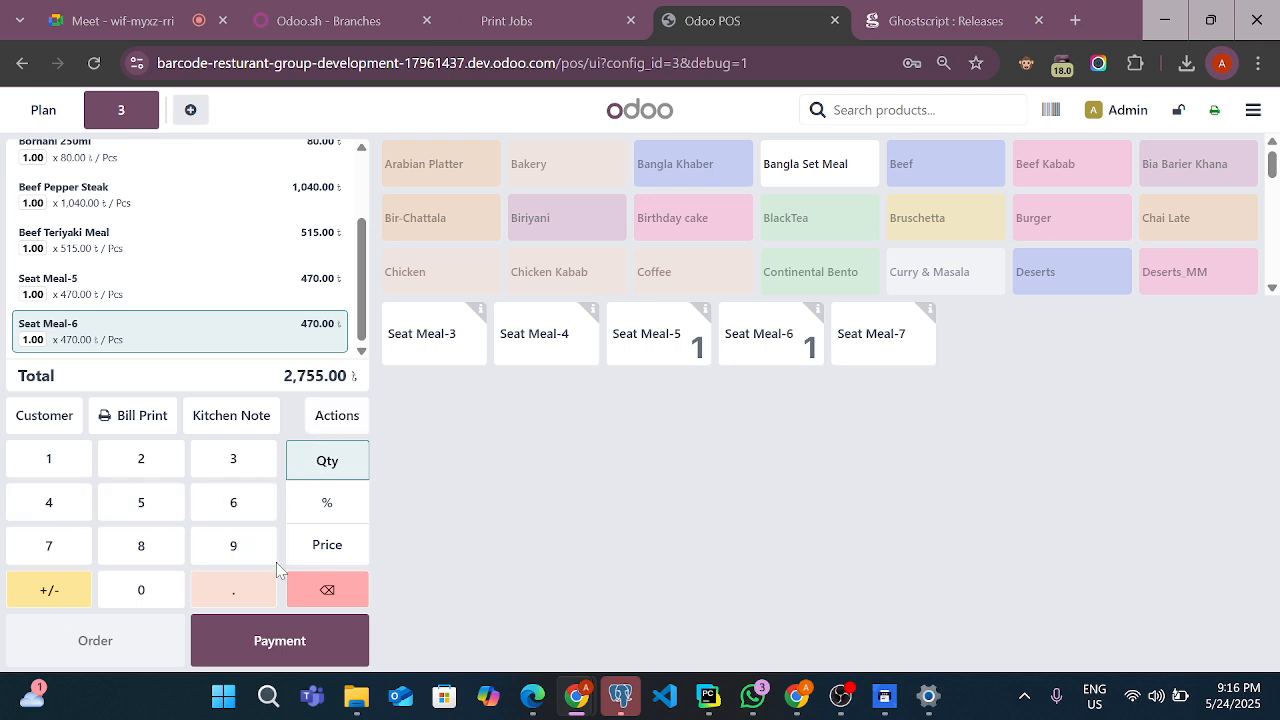
Set the Seat Meal-6 price and quantity to 0 and the Beef Teriyaki Meal quantity to 0 in the table 3 order
left_click(328, 546)
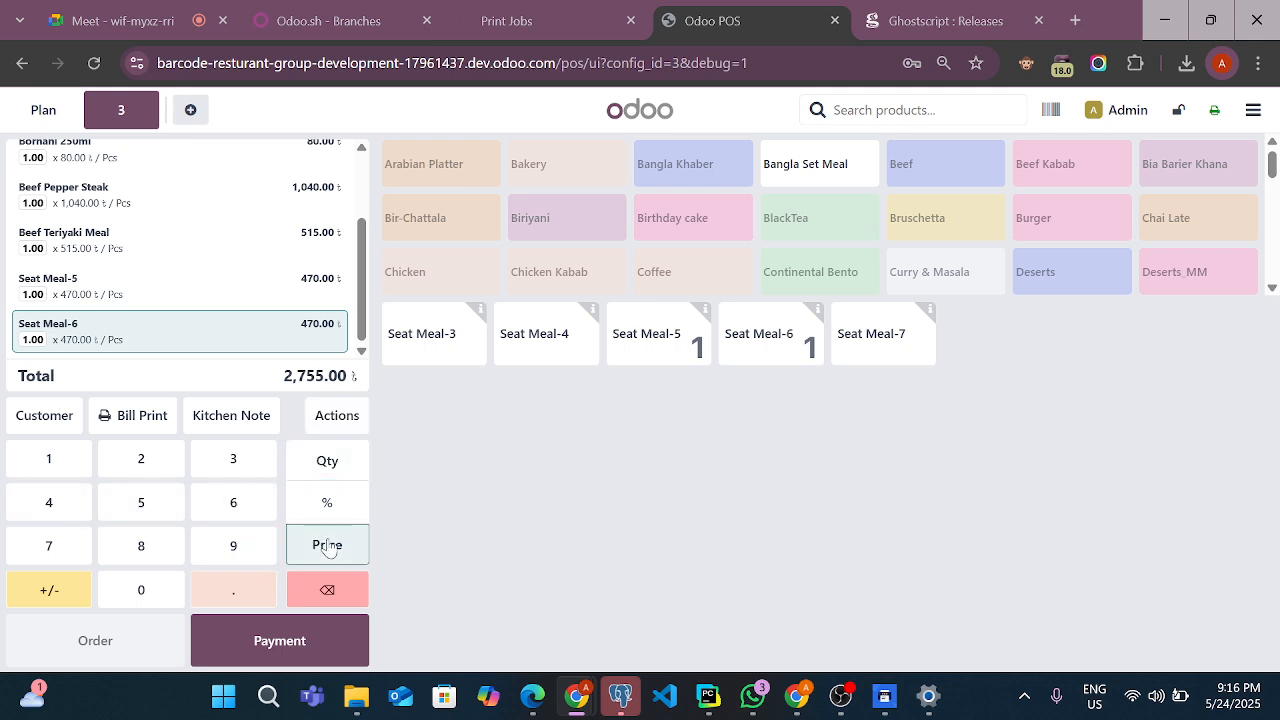
left_click(327, 589)
left_click(327, 589)
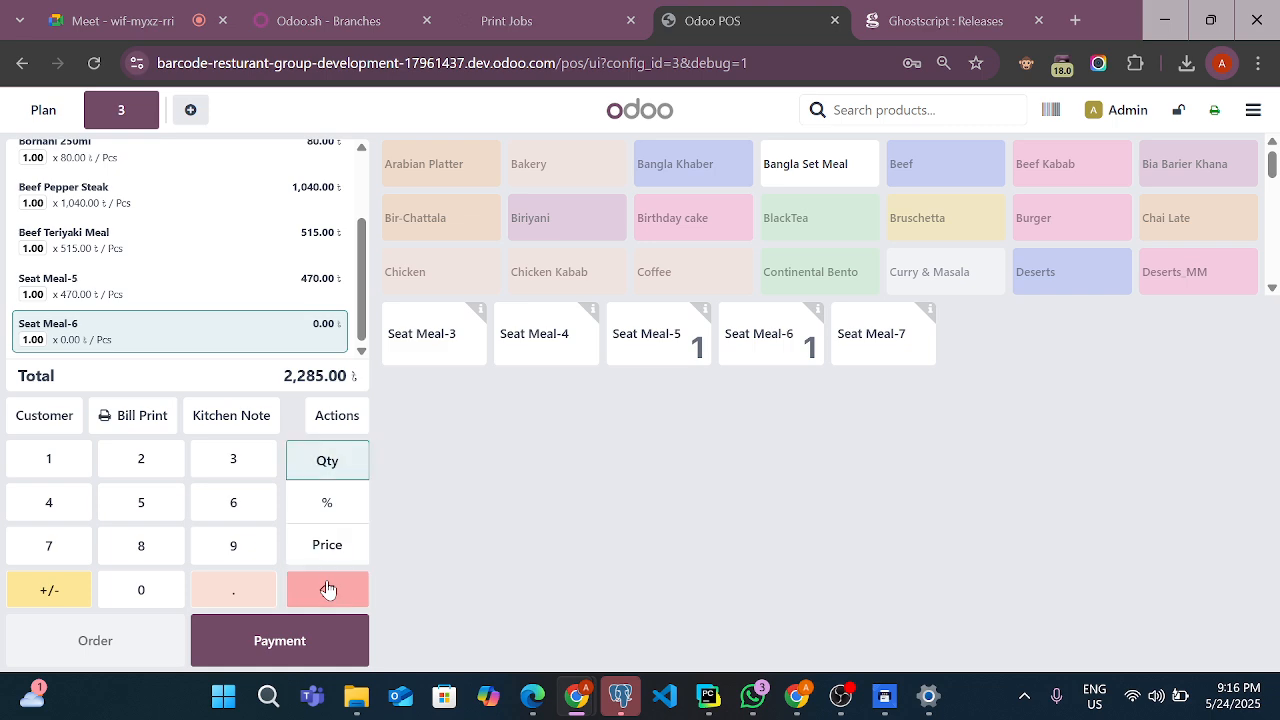
left_click(327, 589)
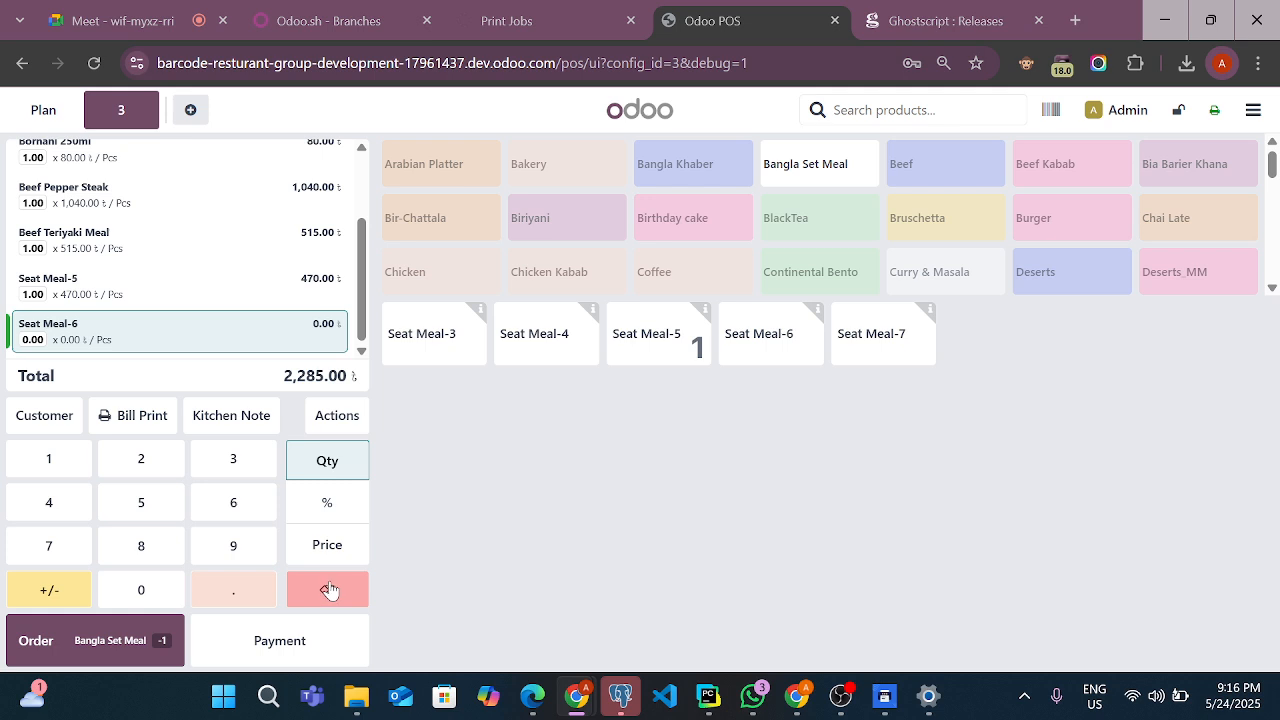
left_click(171, 245)
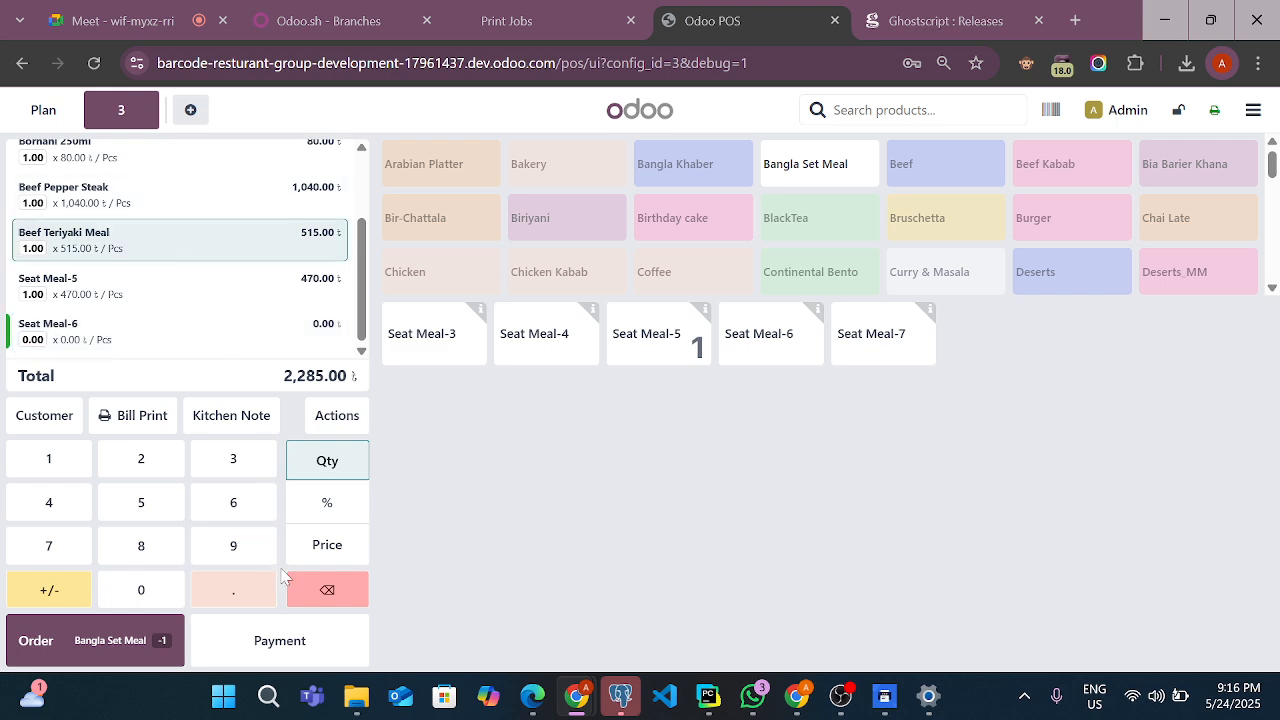
left_click(330, 593)
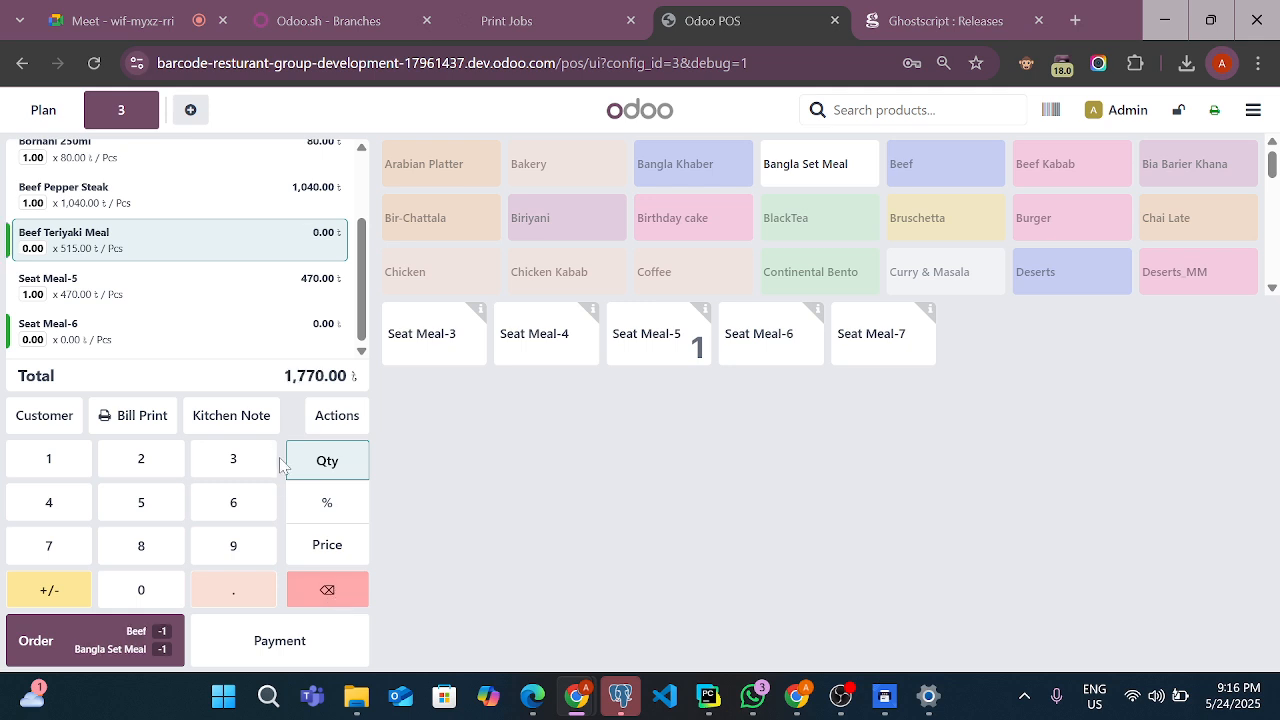
Add one Beef Seekh Kabab 4 pcs and one Jorda to the table 3 order and send the changes to preparation
left_click(1099, 165)
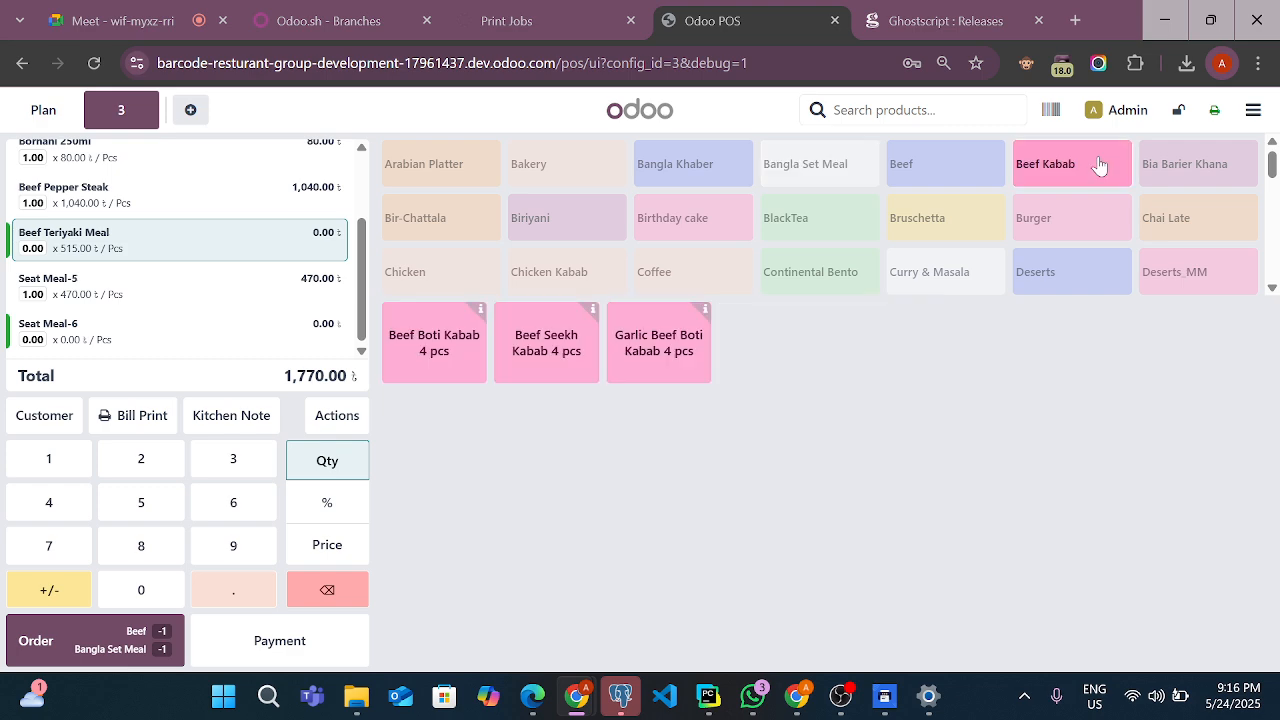
left_click(565, 370)
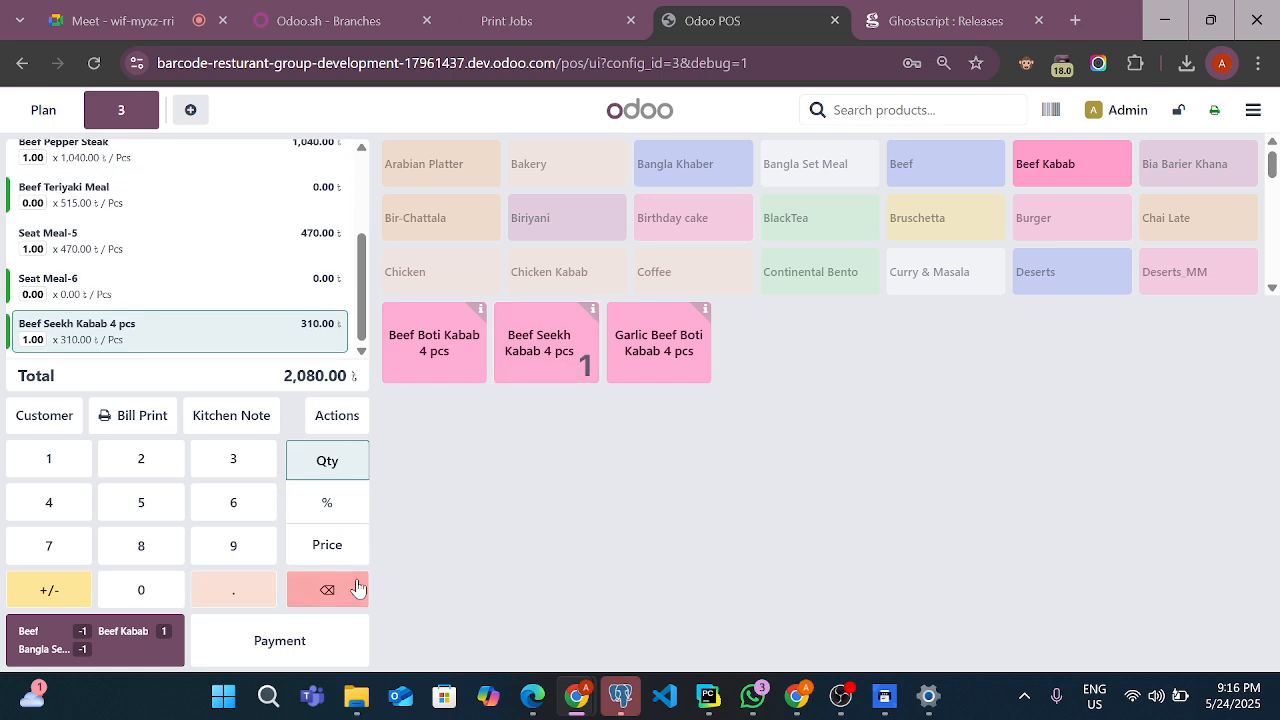
left_click(1208, 172)
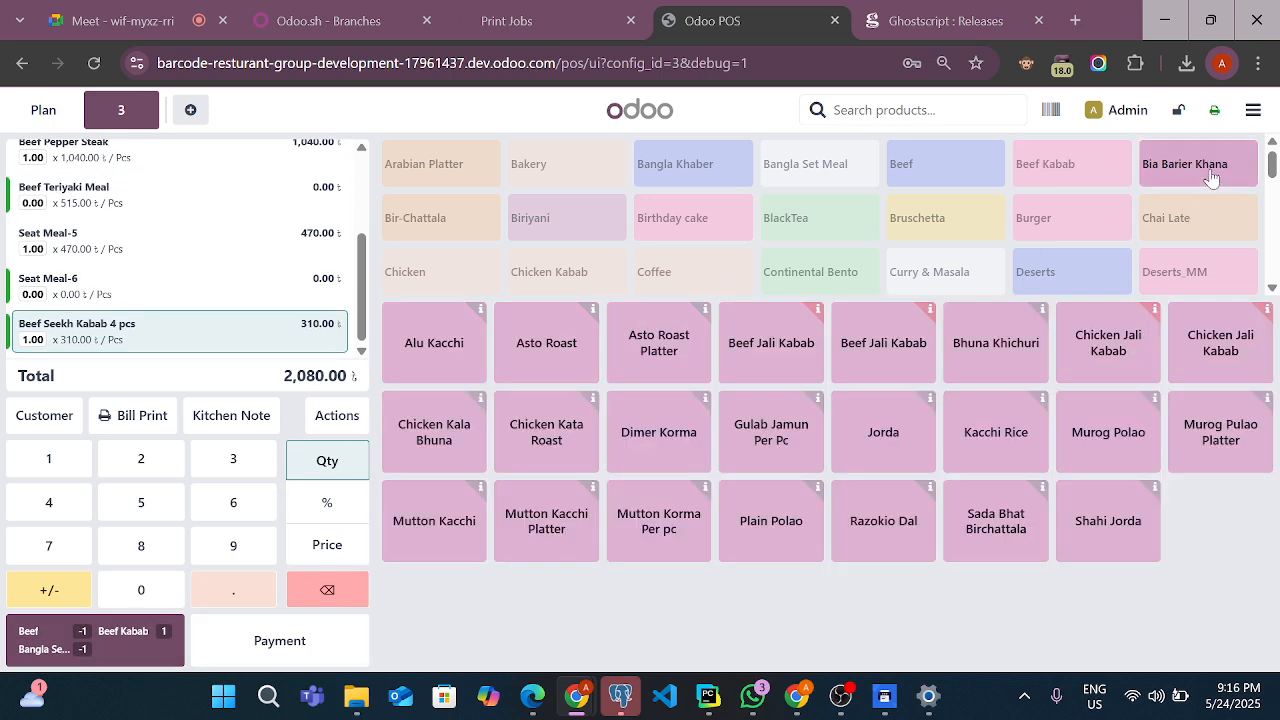
left_click(862, 443)
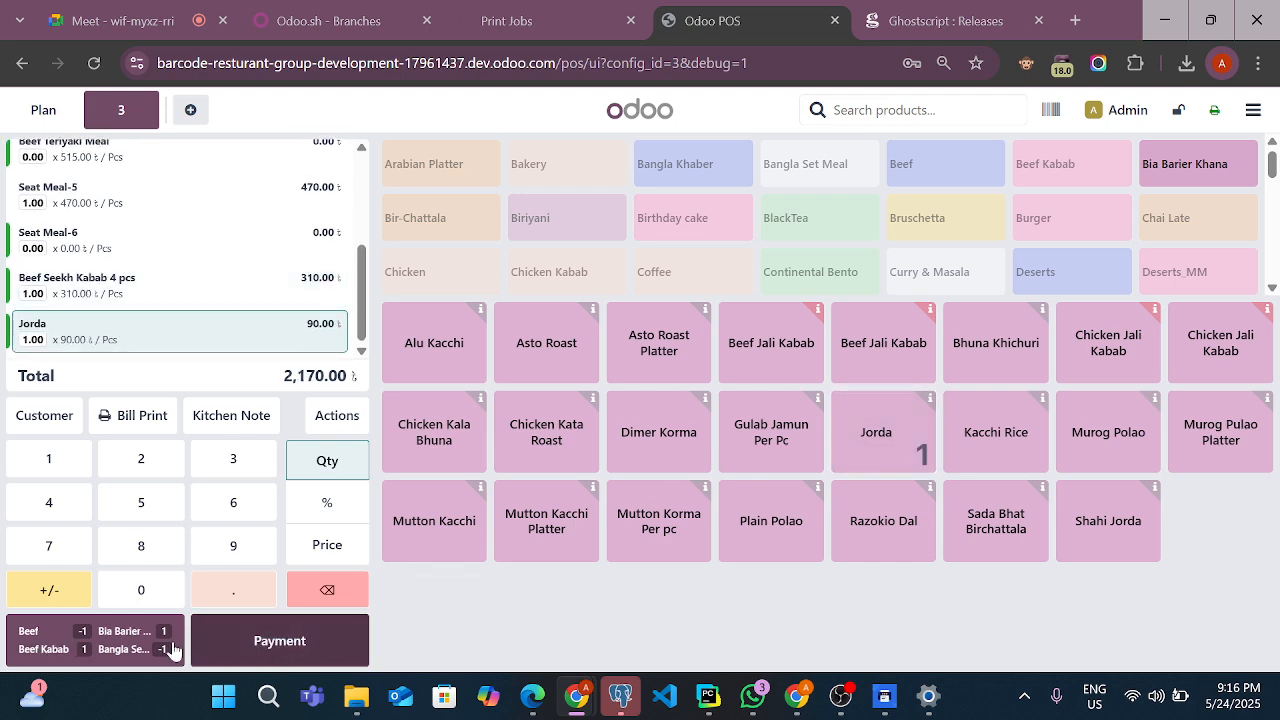
left_click(112, 648)
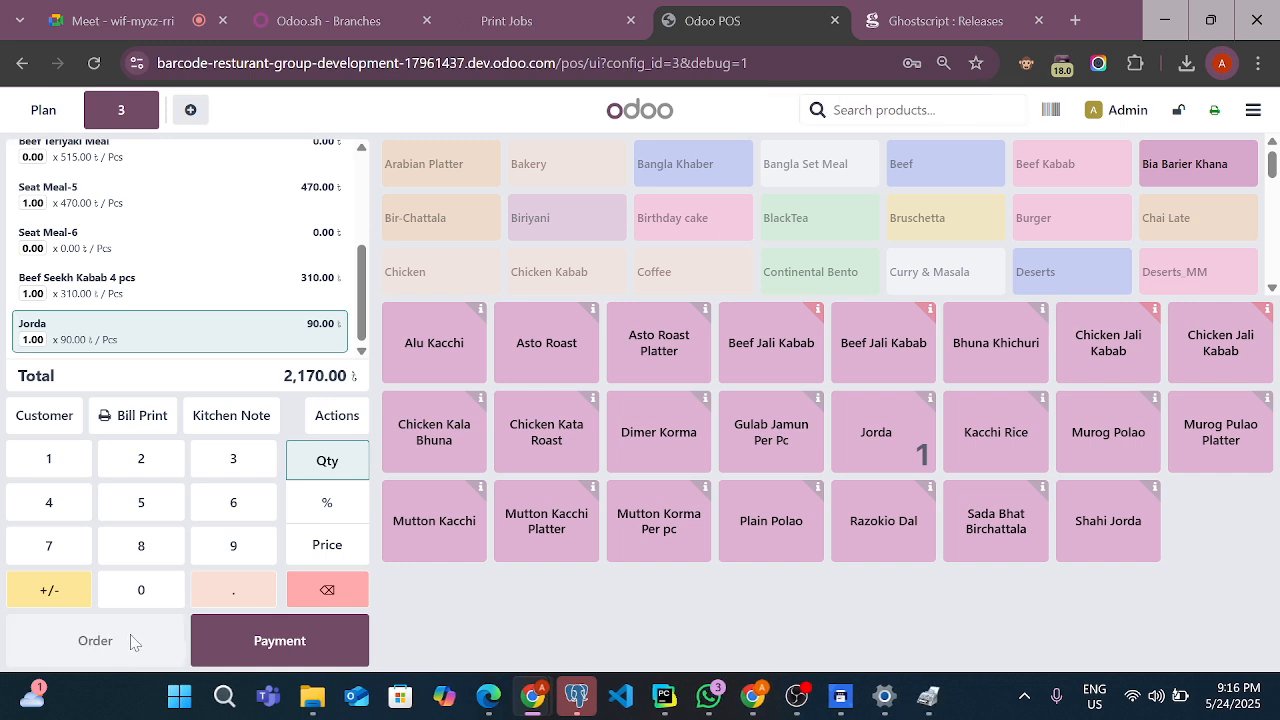
Reload the Print Jobs list to check the jobs for the changed table 3 order, and return to the POS
left_click(573, 24)
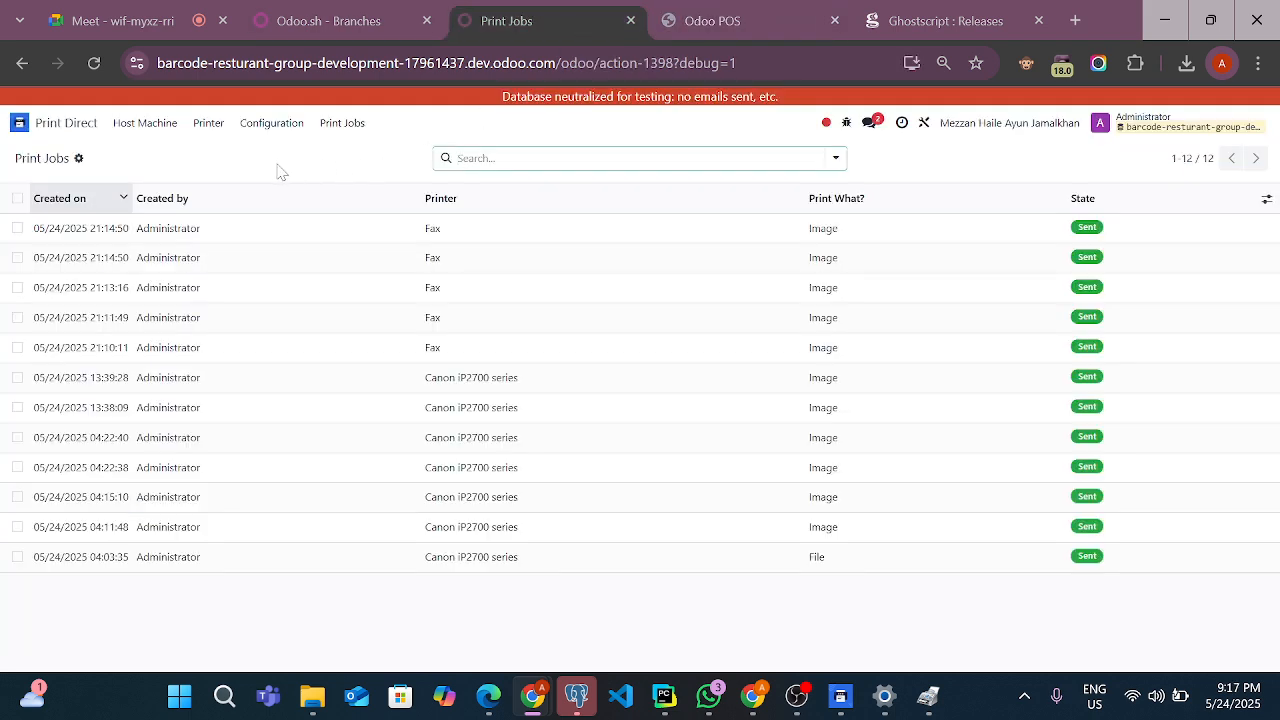
left_click(325, 124)
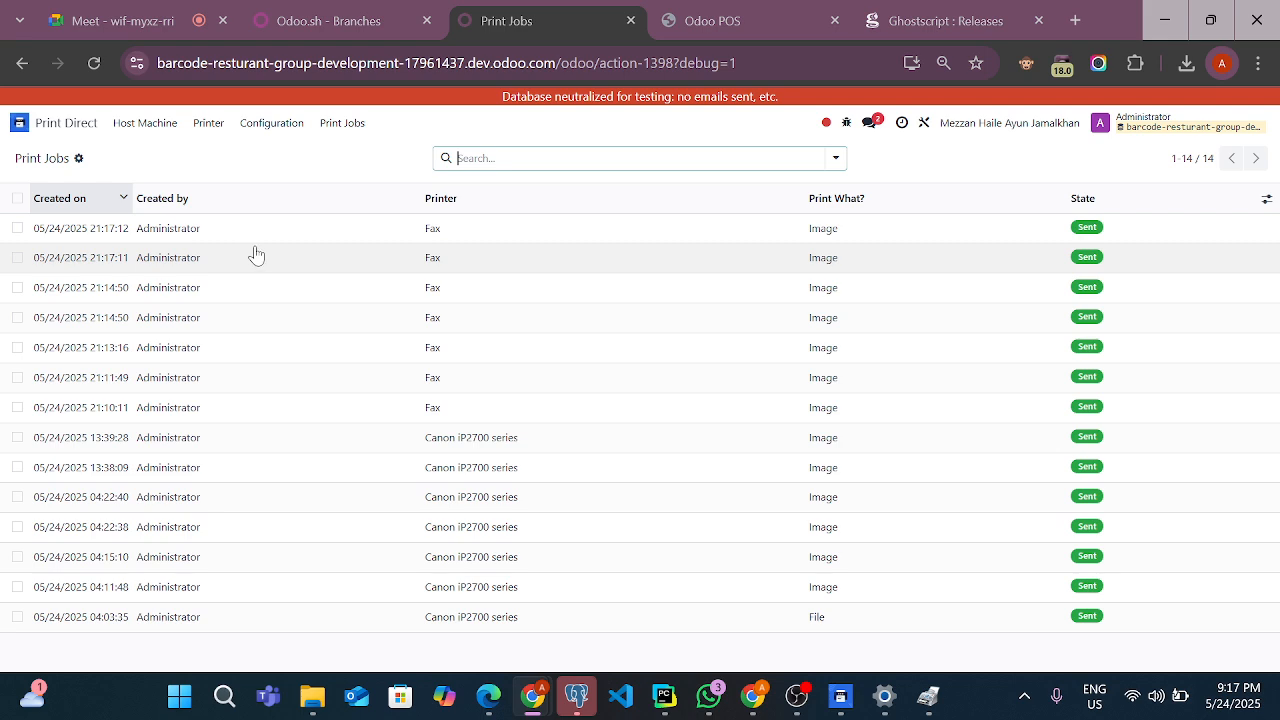
left_click(760, 9)
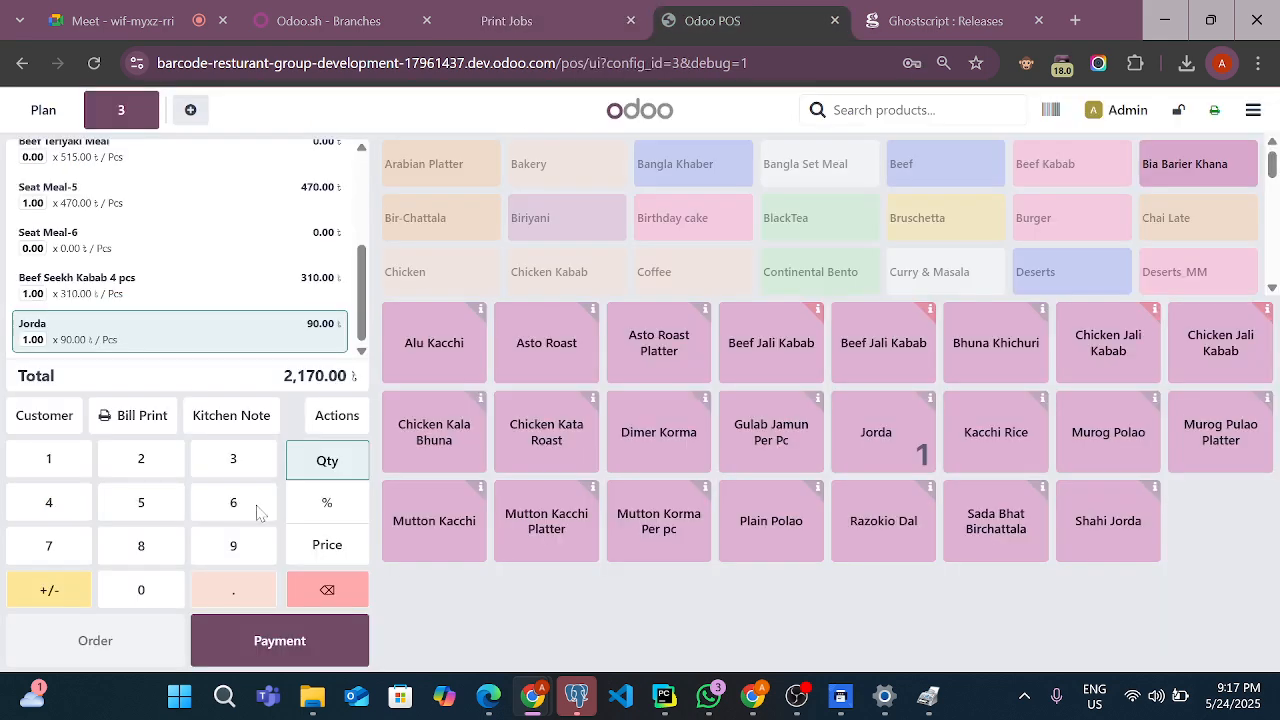
Reprint the changed table 3 preparation tickets, check the new and cancelled items in each preview, and cancel all the prints
left_click(332, 420)
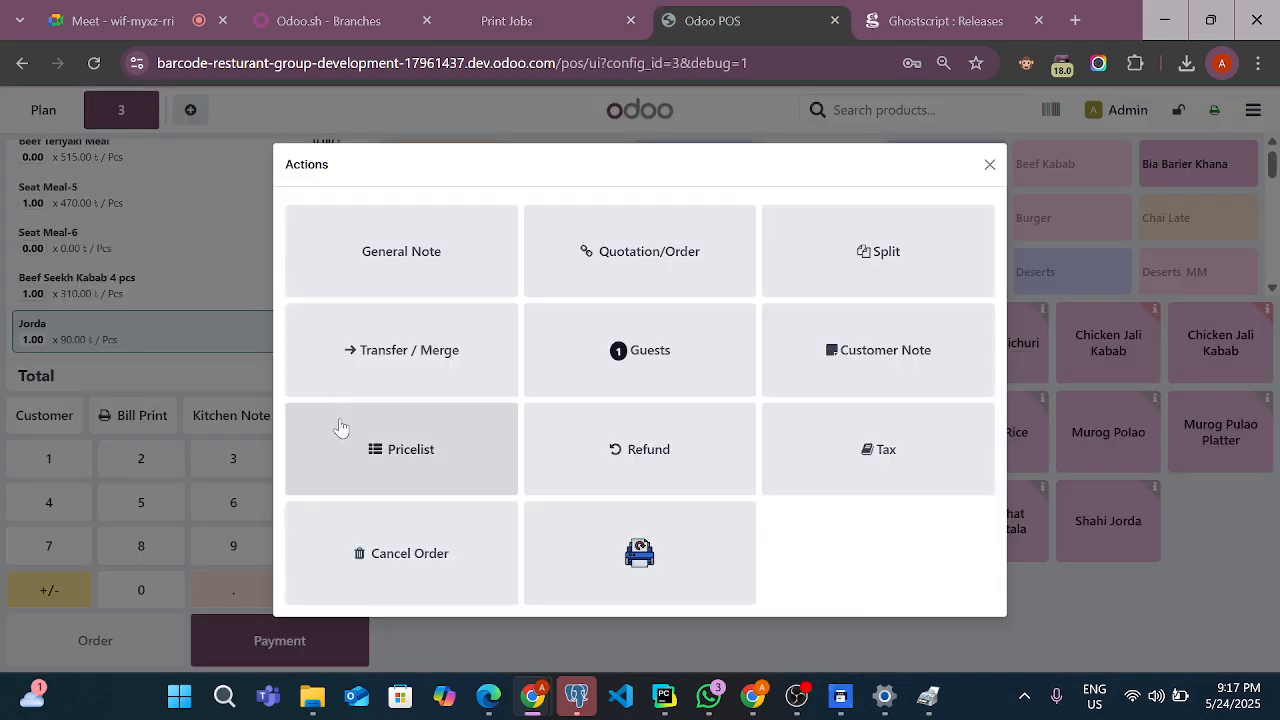
left_click(655, 622)
left_click(325, 415)
left_click(643, 557)
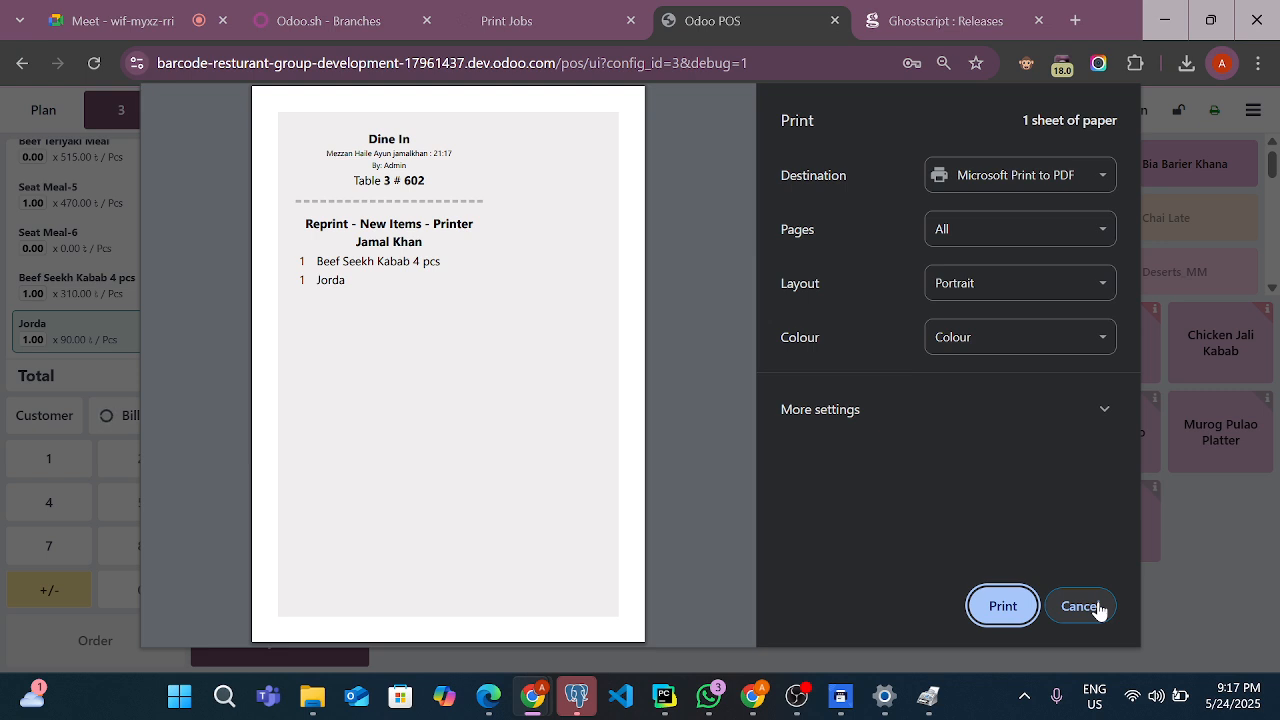
left_click(1097, 607)
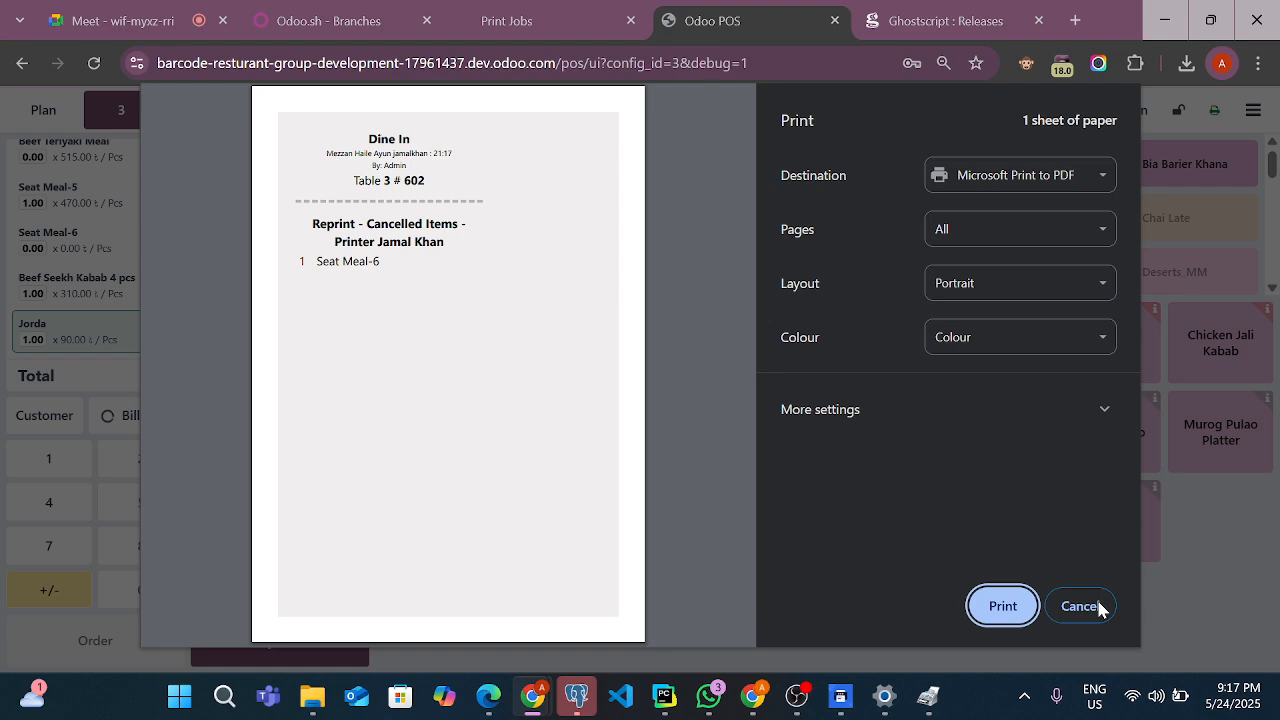
left_click(1098, 607)
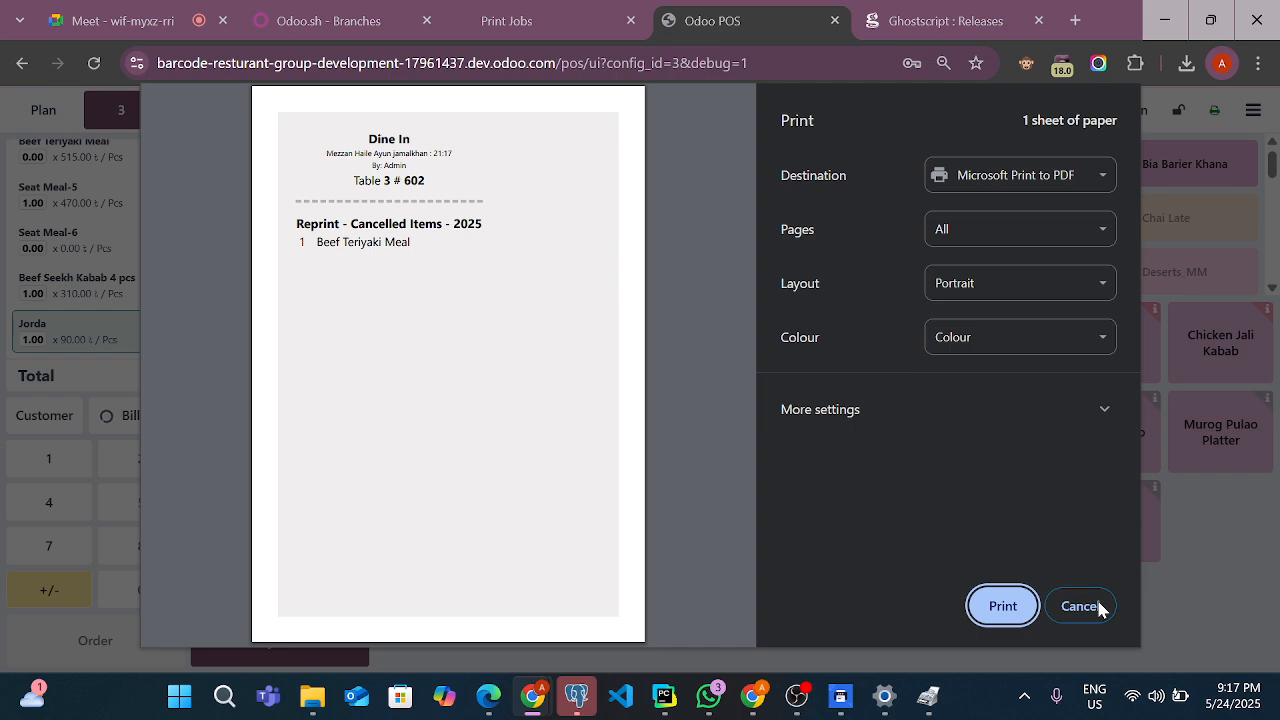
left_click(1098, 607)
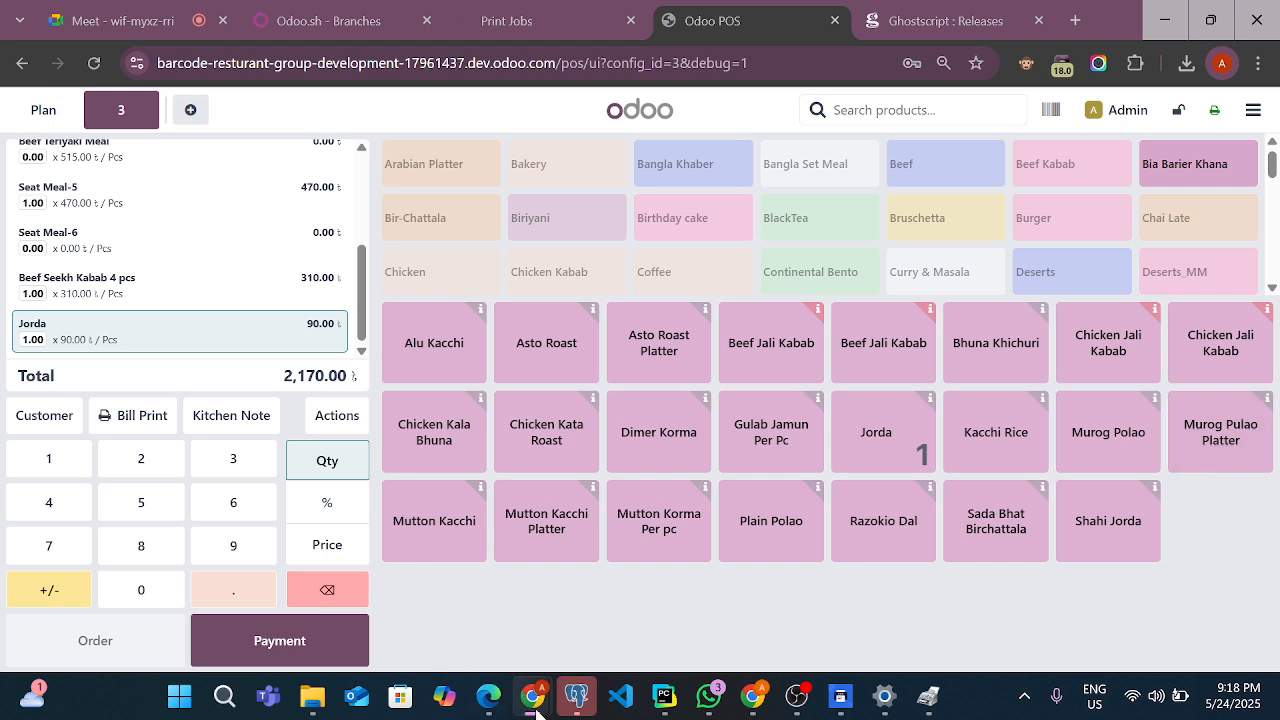
Review the Print Jobs list and the online host machine's record with its granted access, companies and printers
mouse_move(314, 698)
left_click(601, 18)
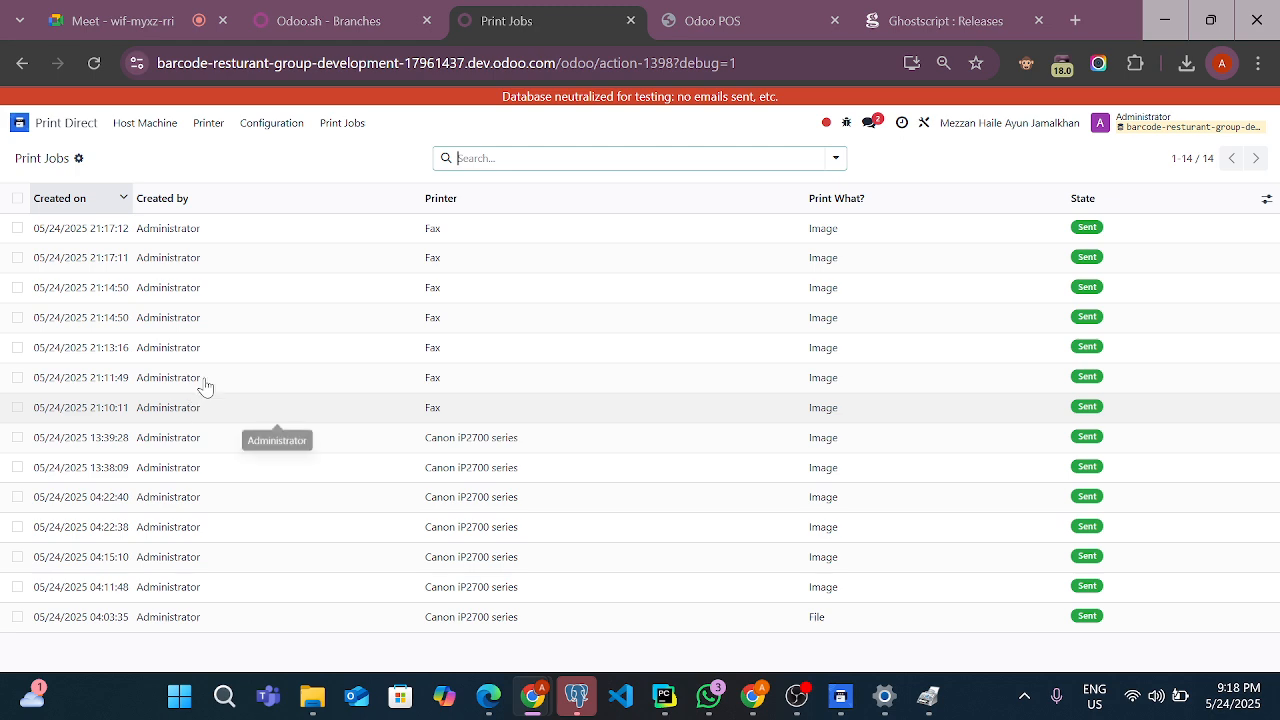
left_click(157, 133)
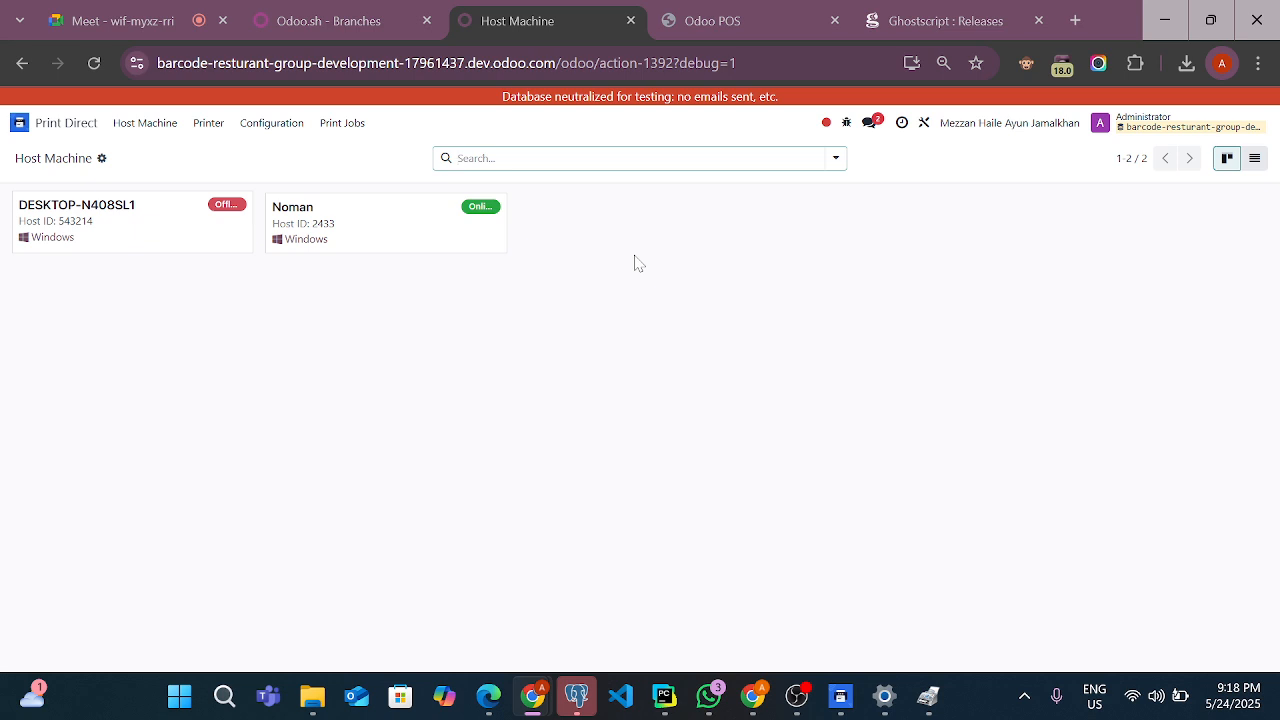
left_click(335, 210)
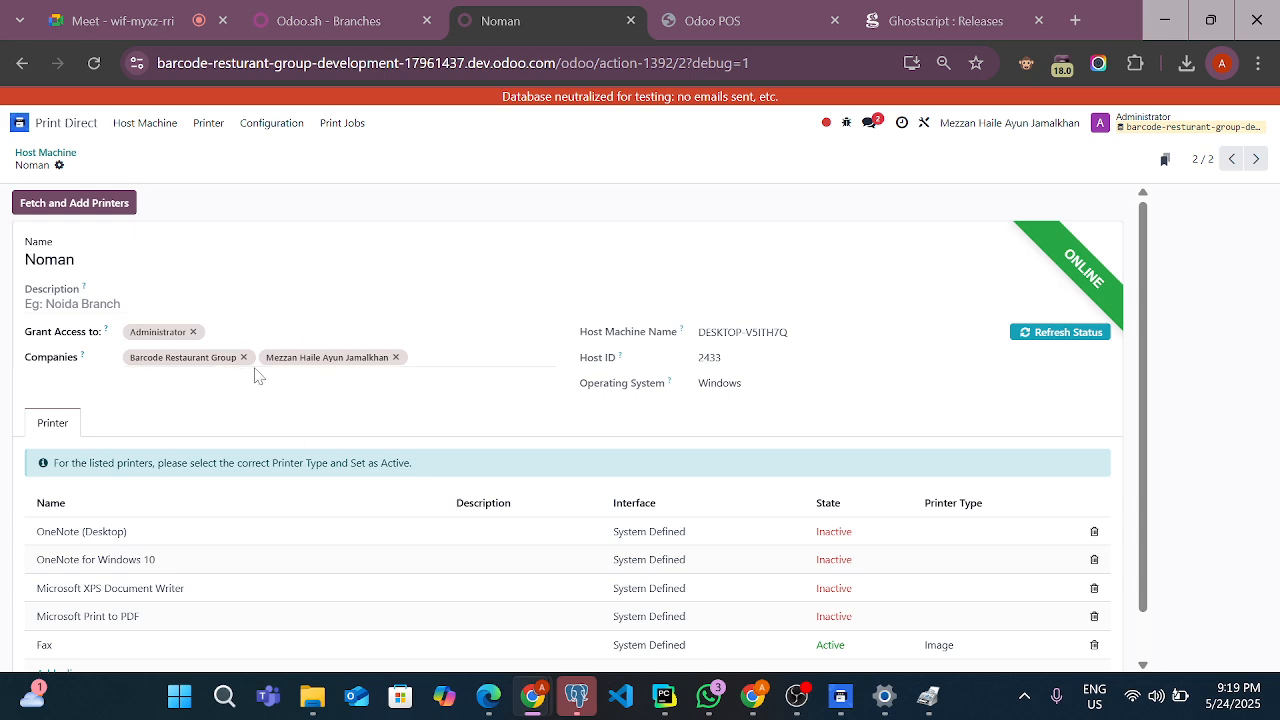
left_click(310, 331)
left_click(587, 298)
View the active printers in Print Direct and return to the Odoo home screen
left_click(204, 126)
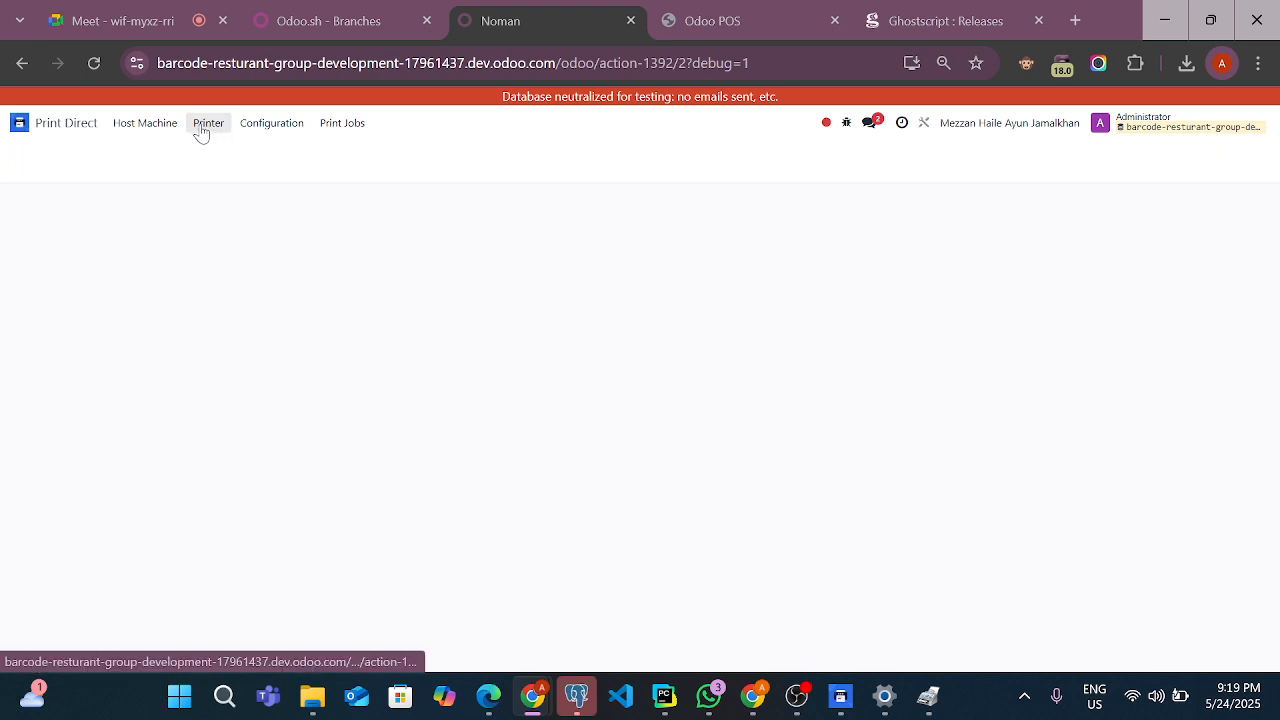
left_click(55, 126)
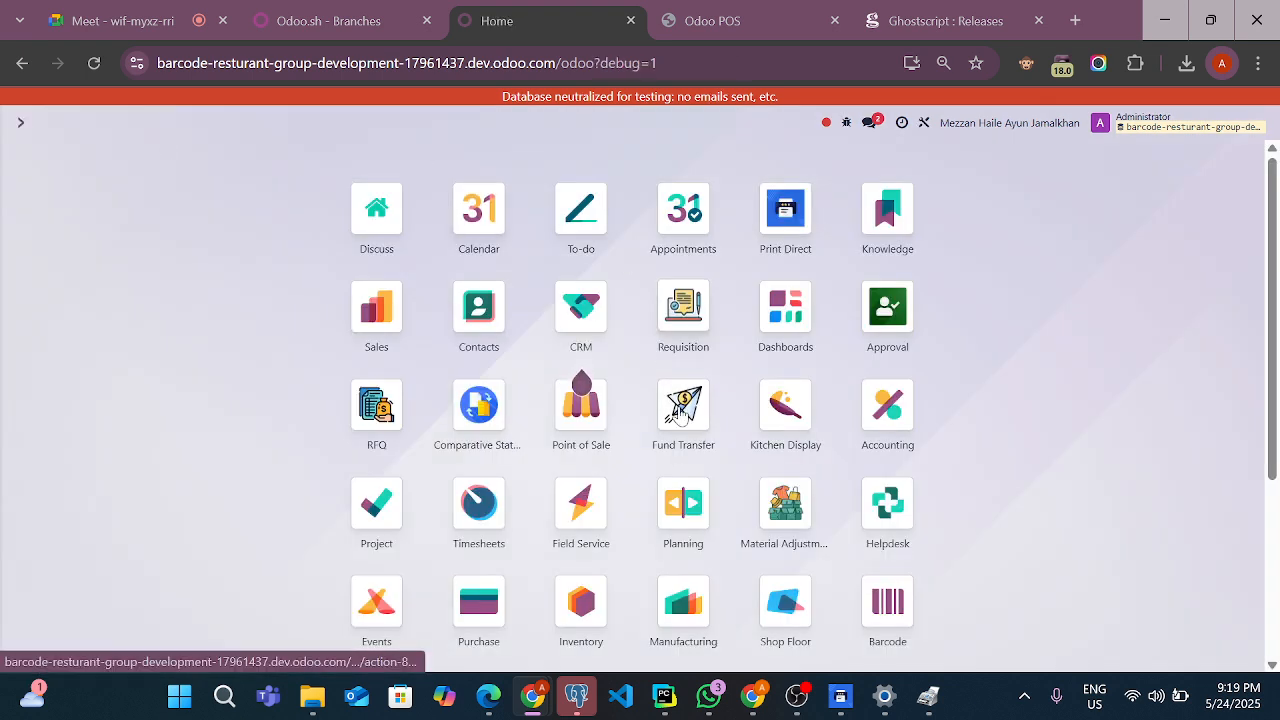
Open the Point of Sale preparation printers list and examine the first printer's type, direct printer, company and product categories
left_click(717, 28)
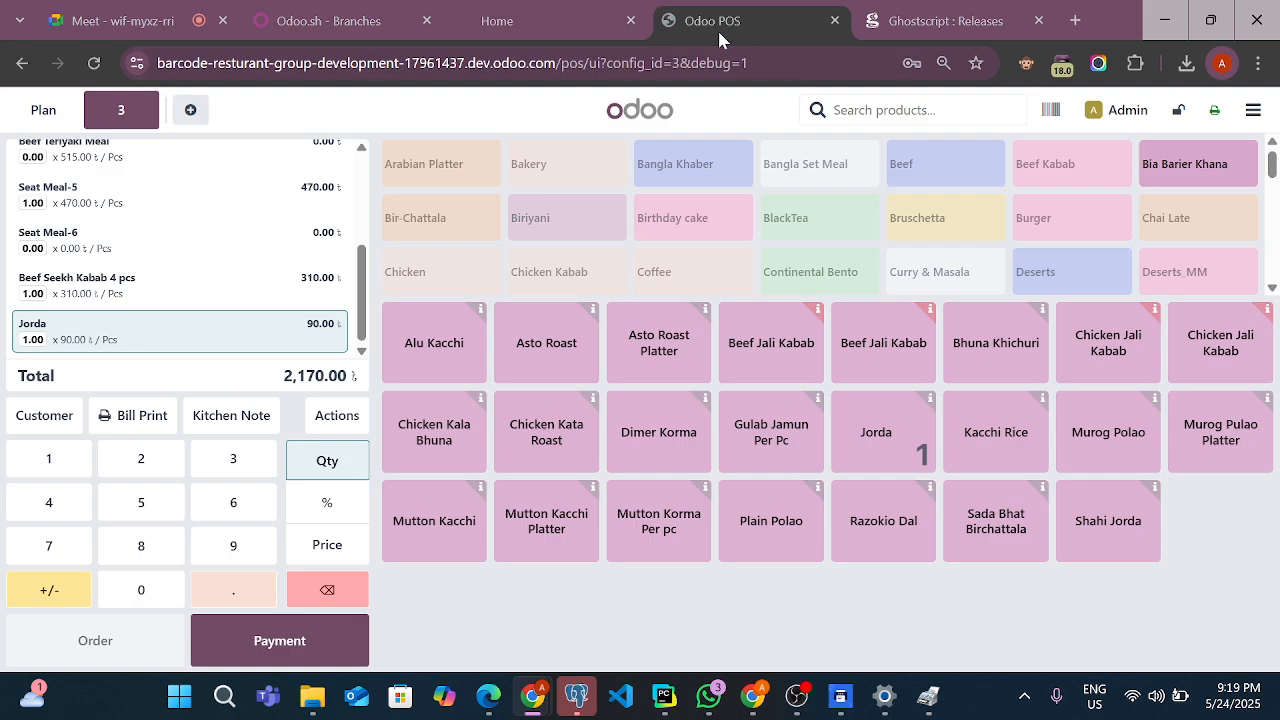
left_click(530, 14)
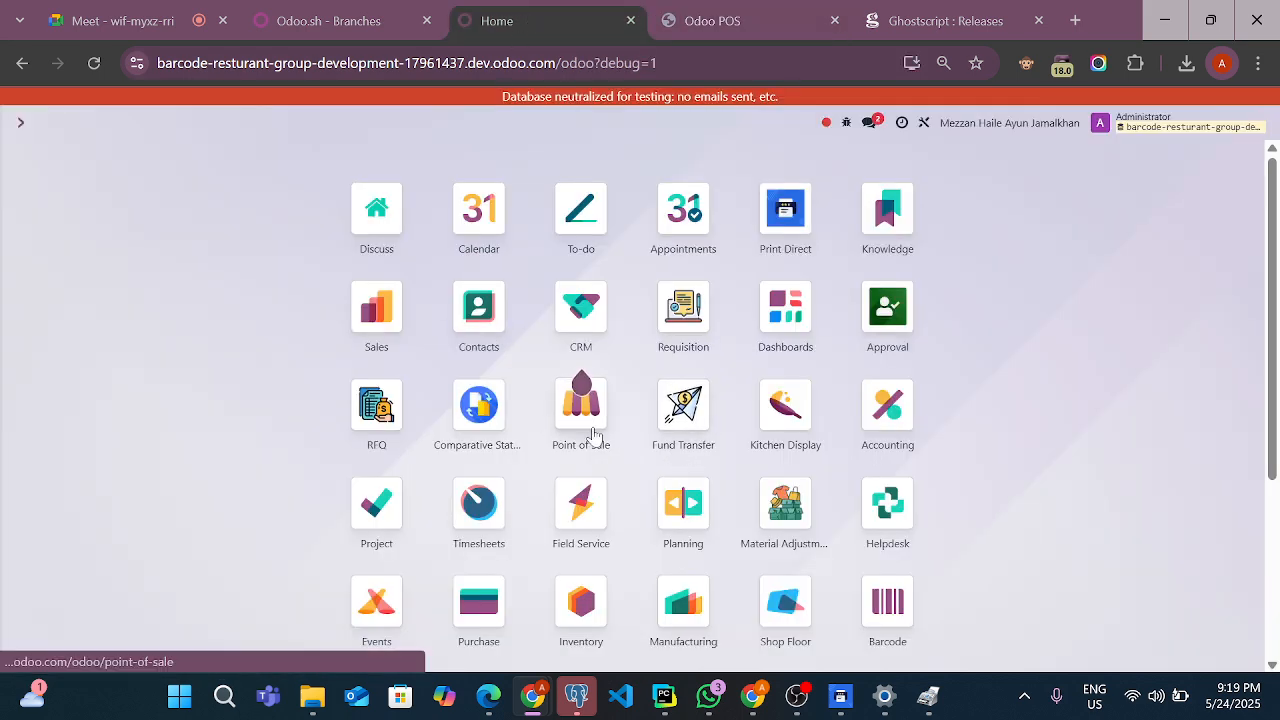
left_click(560, 425)
left_click(203, 128)
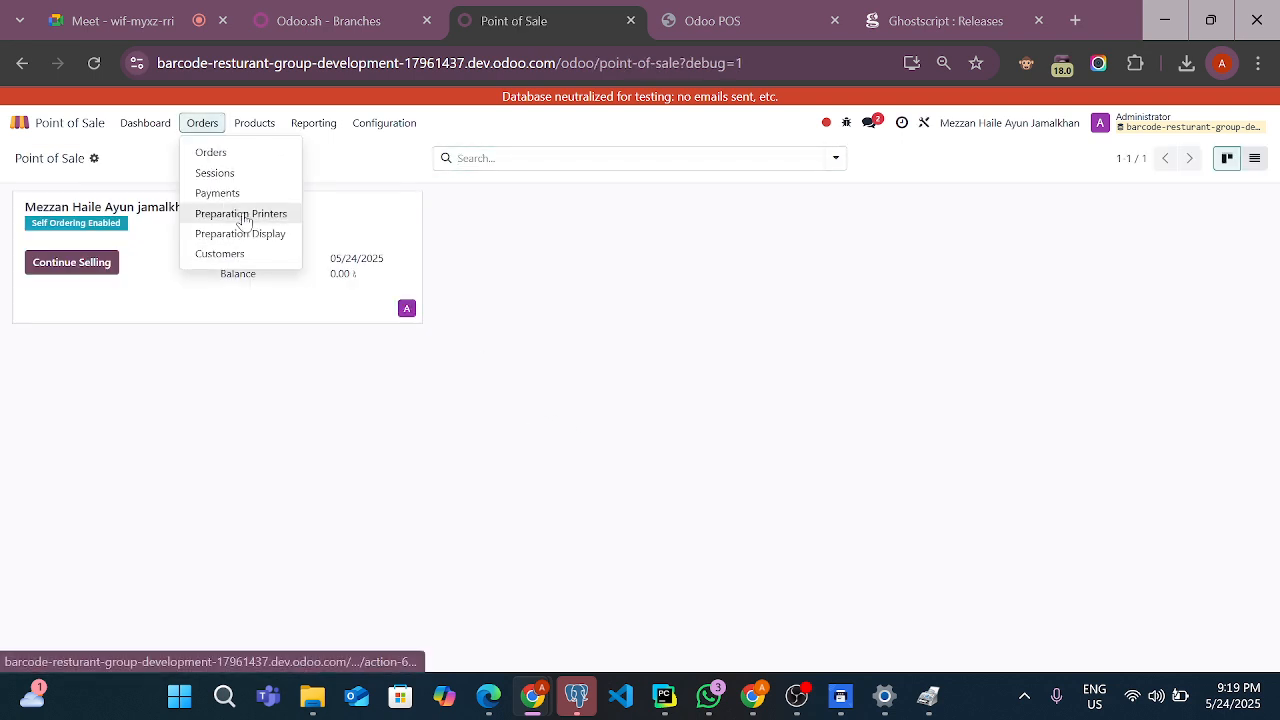
left_click(243, 212)
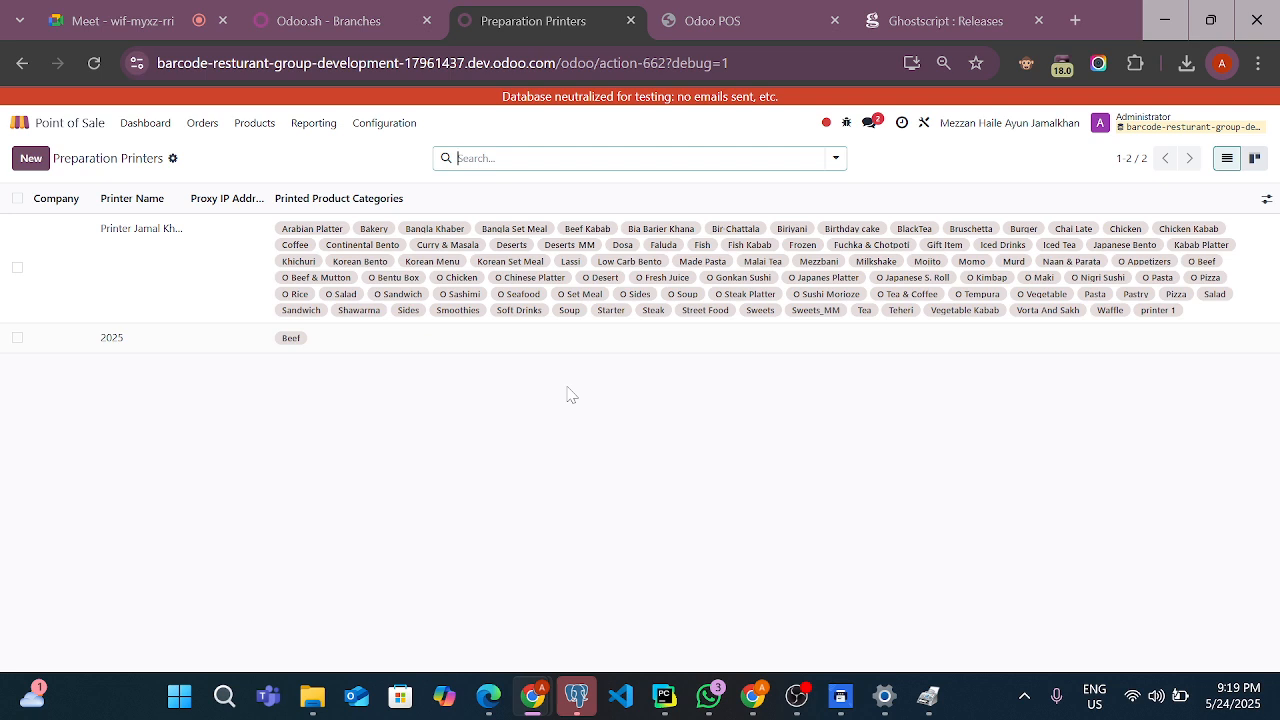
left_click(261, 278)
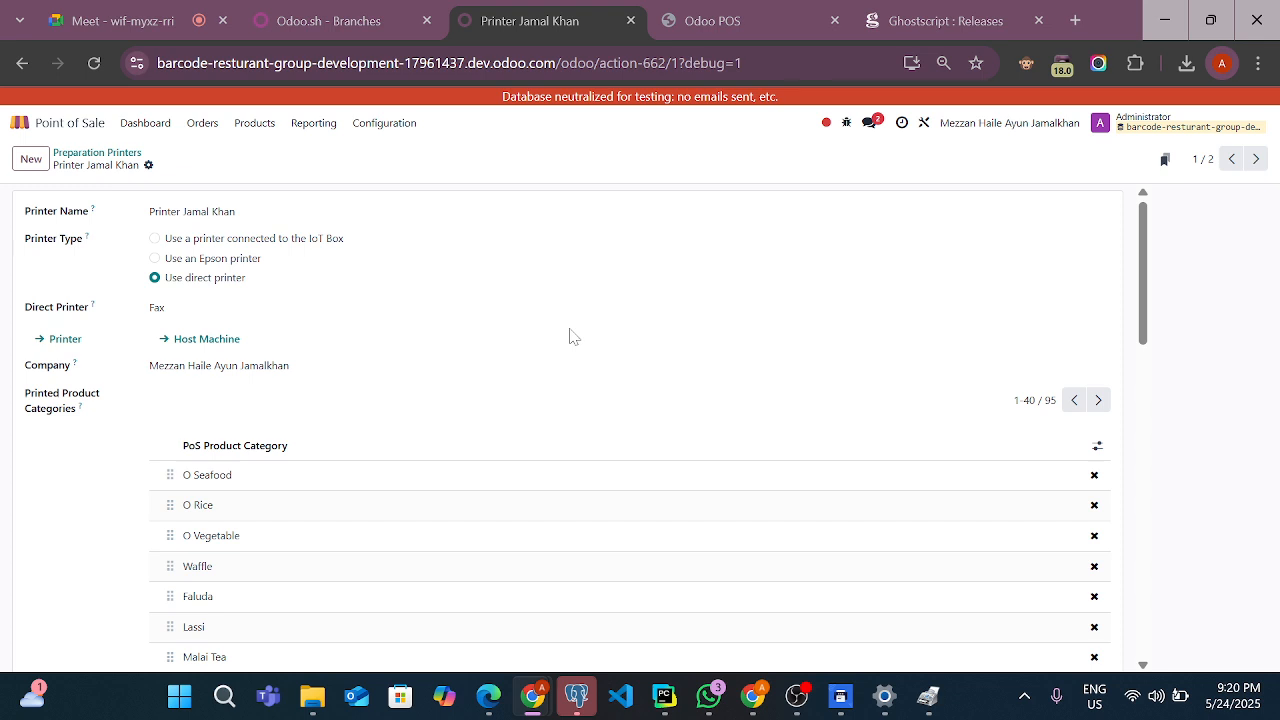
Review the Point of Sale settings for direct print, the available receipt printers, automatic receipt printing and preparation printers
left_click(384, 122)
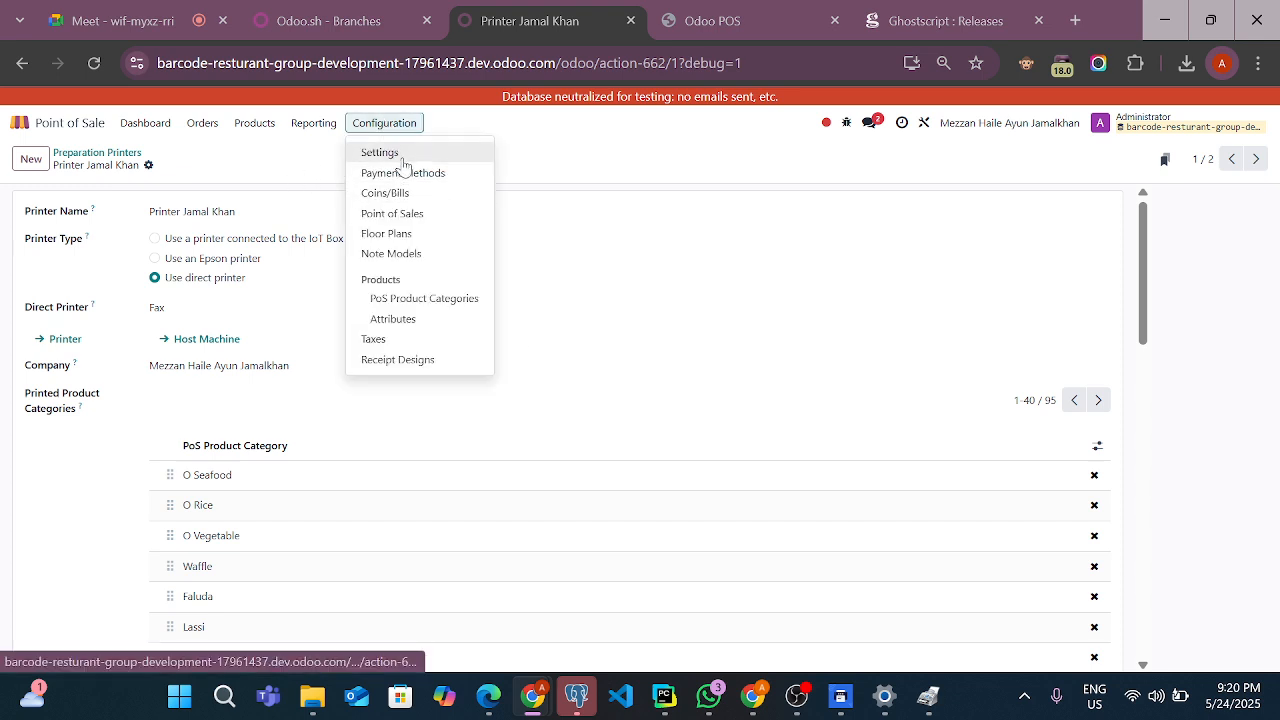
left_click(402, 158)
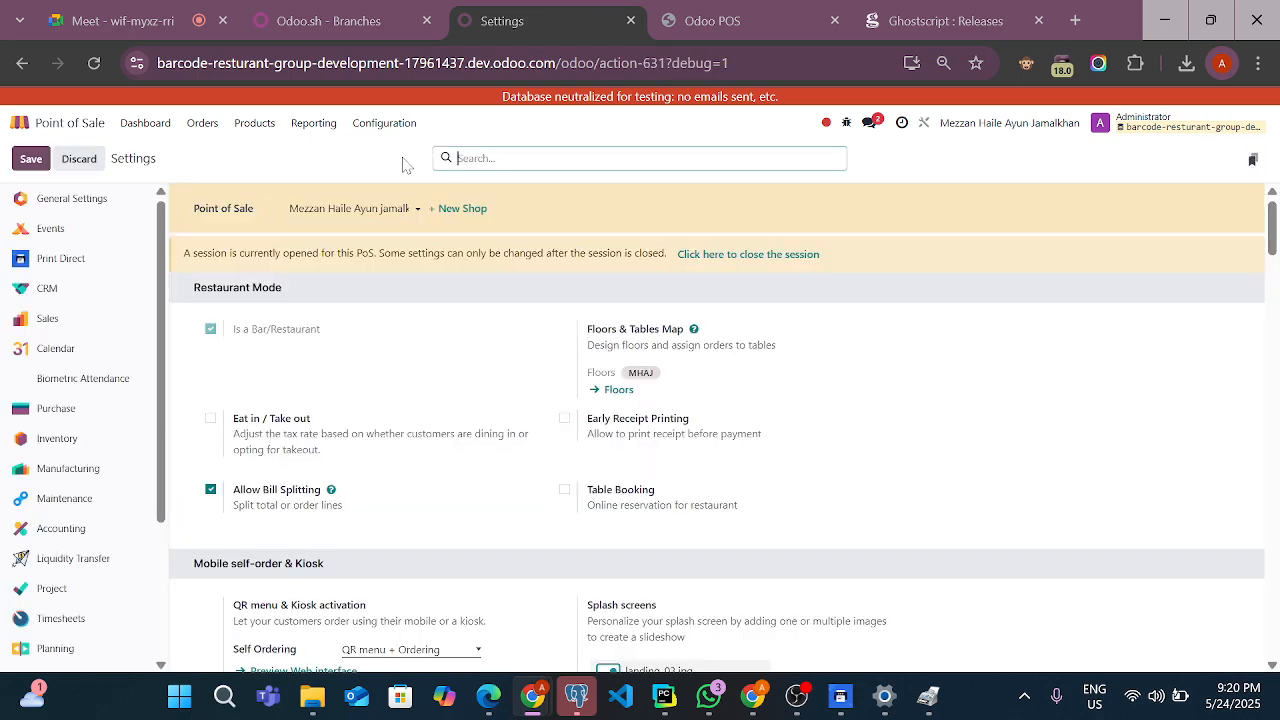
scroll(350, 495, "down", 15)
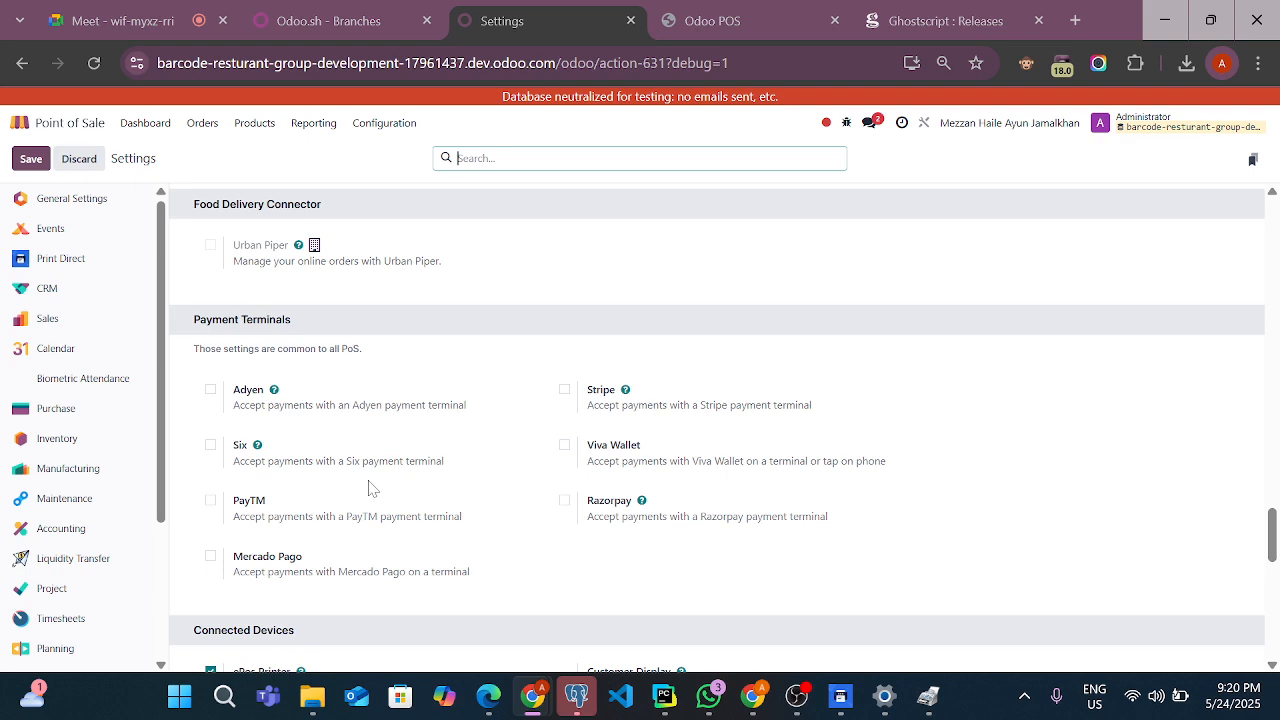
scroll(588, 476, "down", 5)
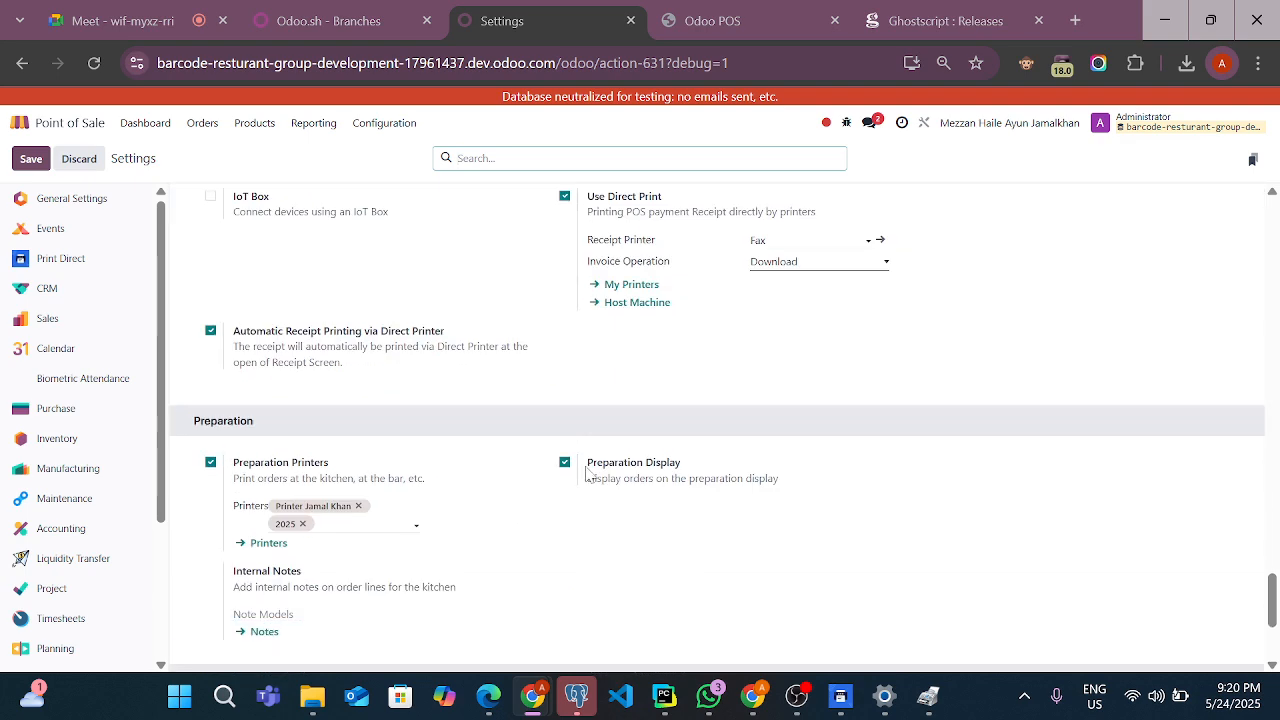
scroll(588, 476, "down", 3)
scroll(586, 471, "up", 2)
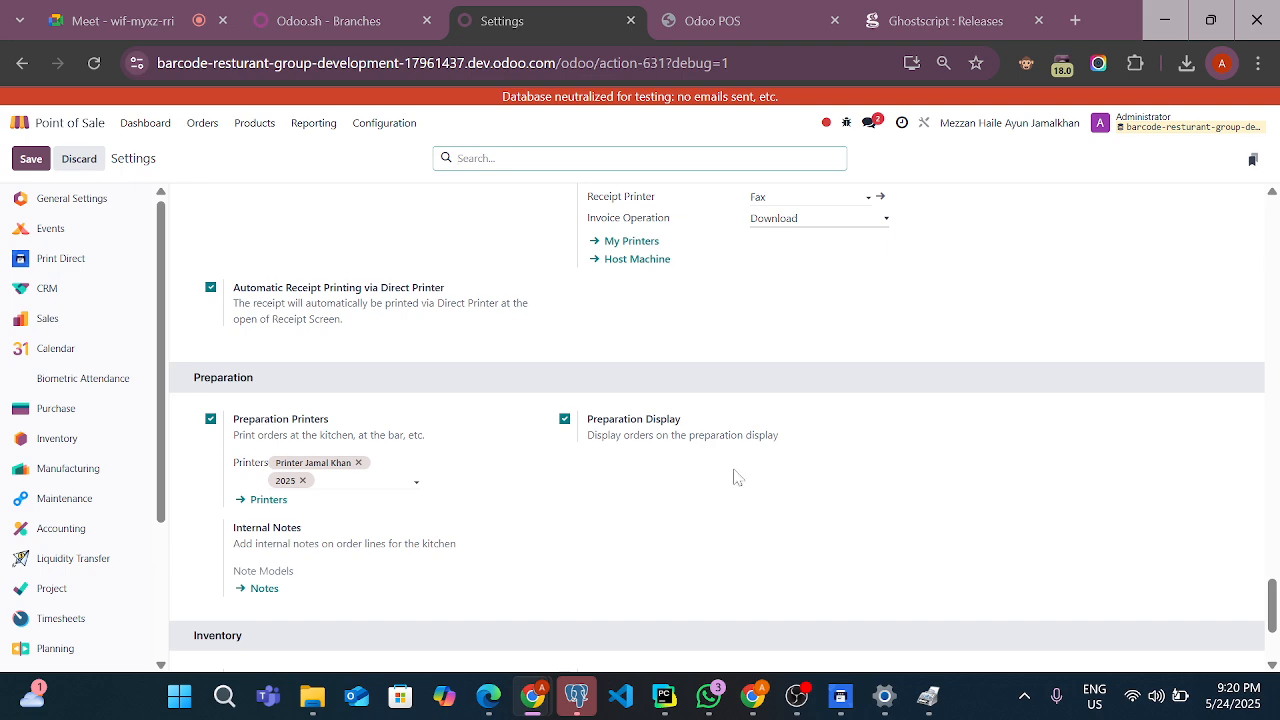
scroll(736, 477, "down", 2)
scroll(733, 477, "up", 5)
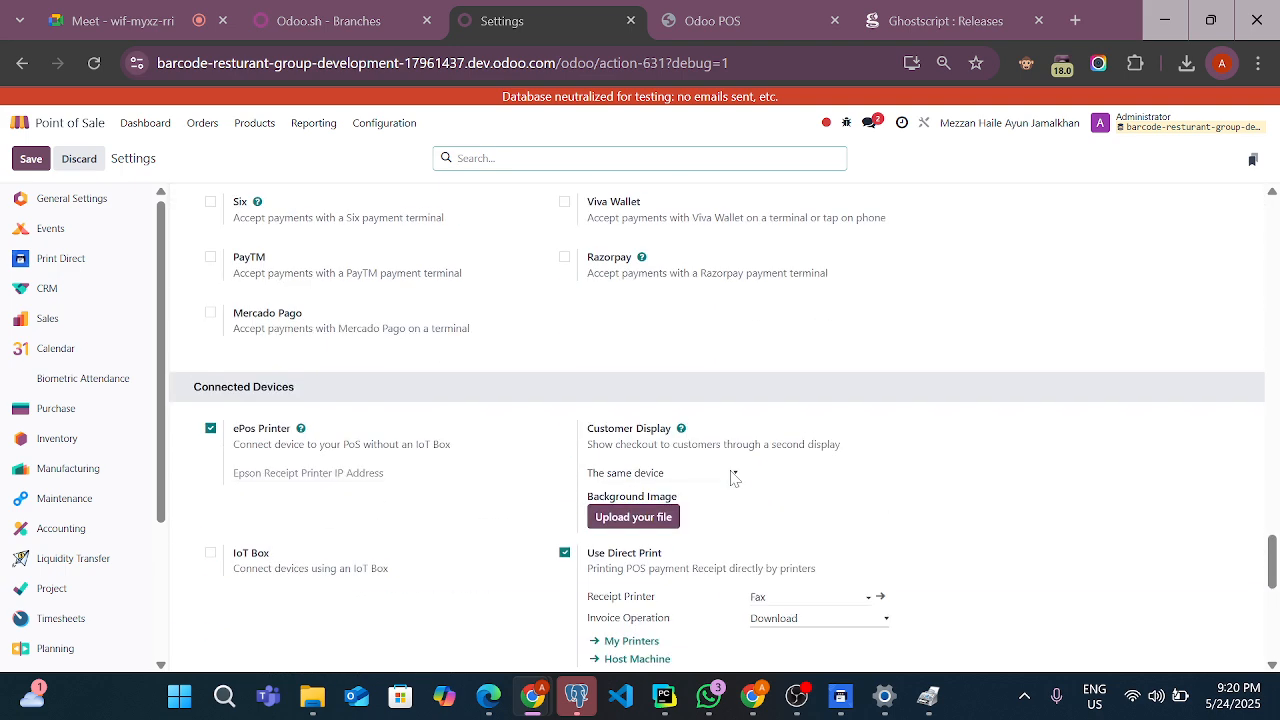
scroll(686, 560, "down", 3)
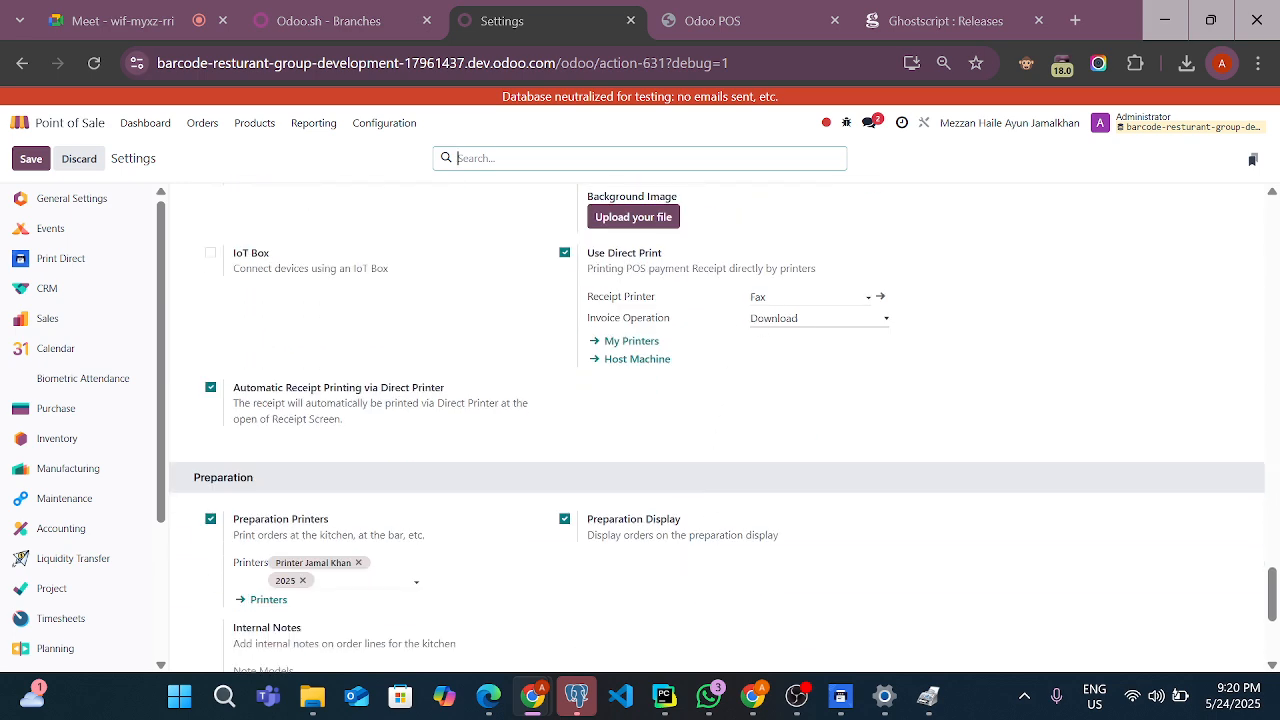
left_click(802, 297)
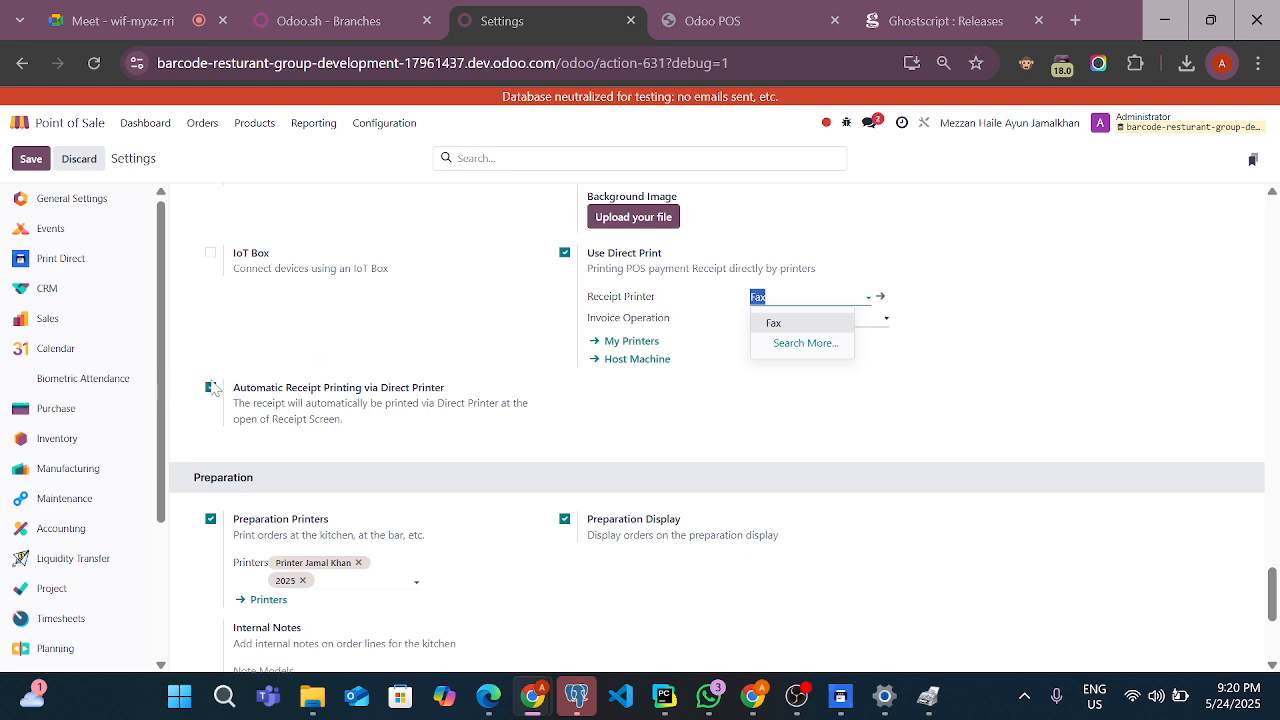
scroll(342, 528, "down", 2)
scroll(340, 525, "up", 1)
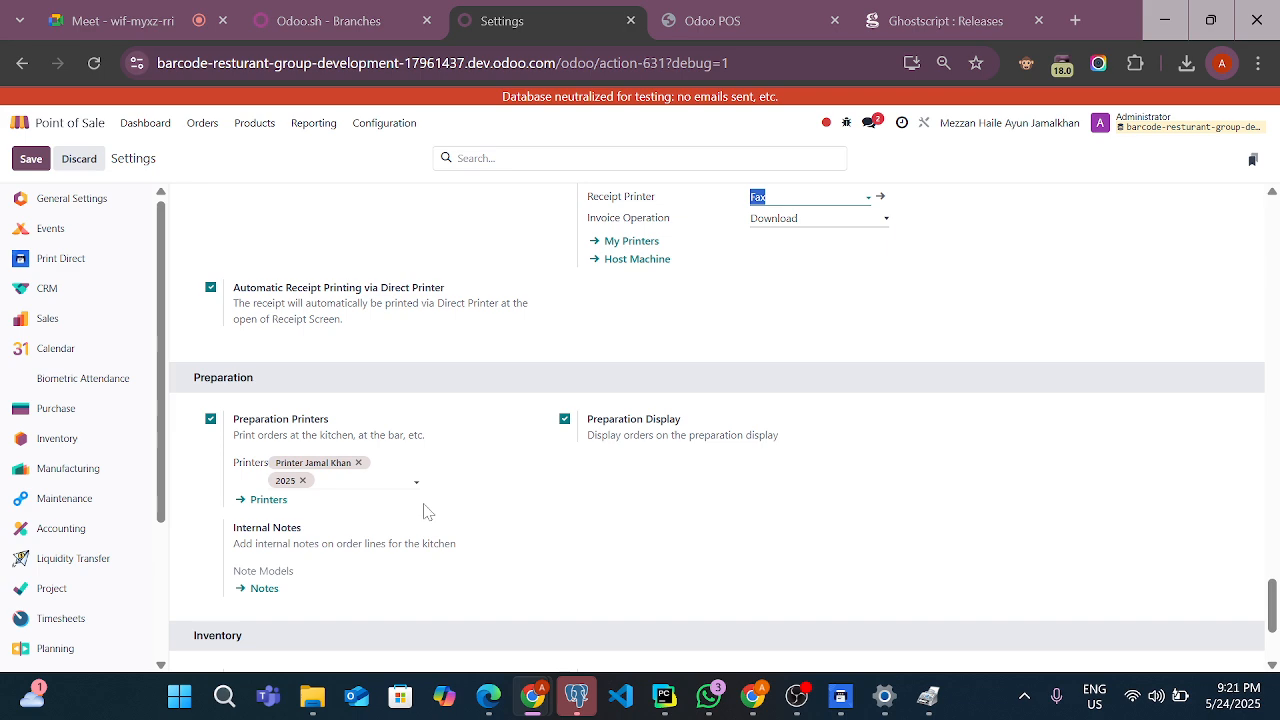
Check the table 3 order in the POS, return to the Point of Sale dashboard, and switch to the Google Meet call
left_click(772, 38)
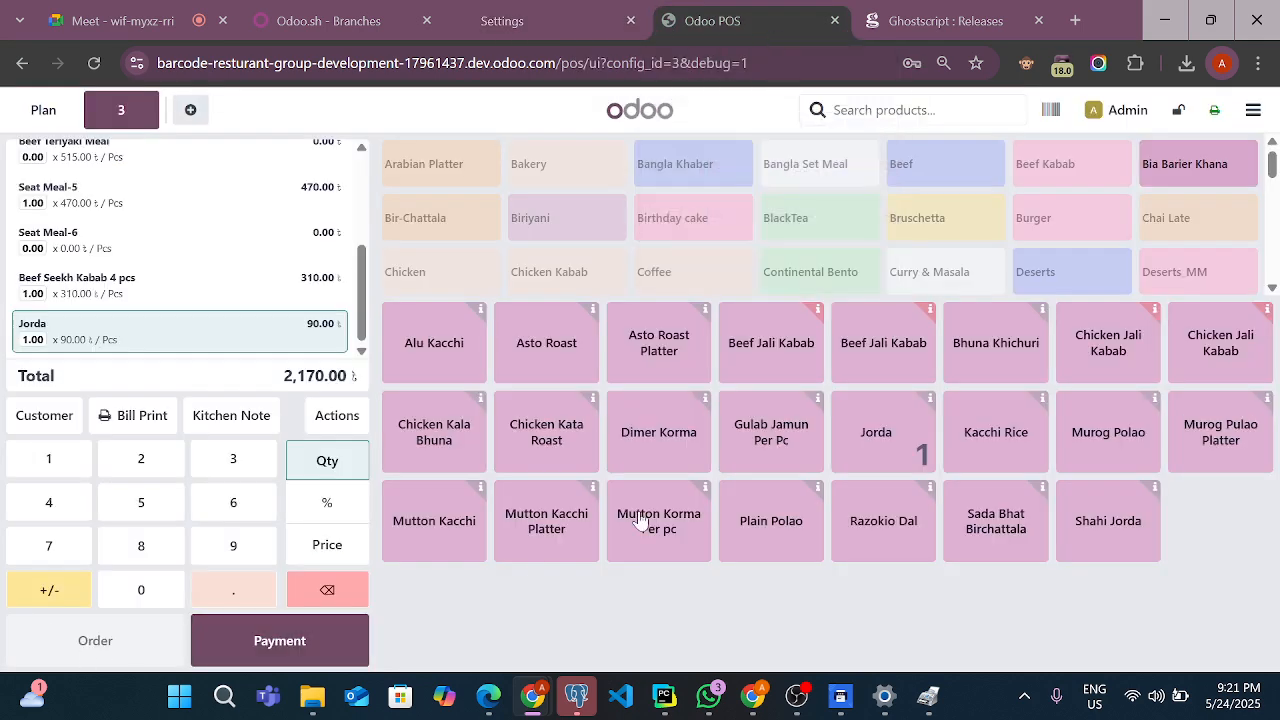
left_click(500, 20)
left_click(22, 125)
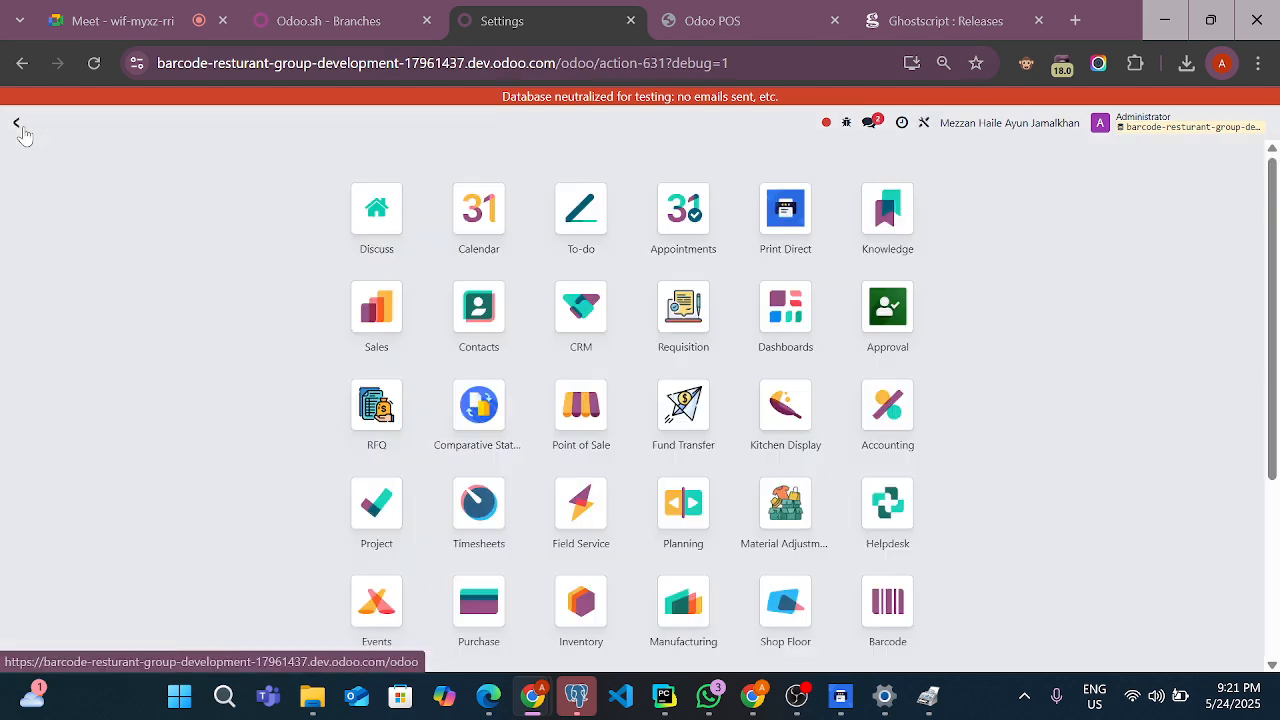
left_click(548, 435)
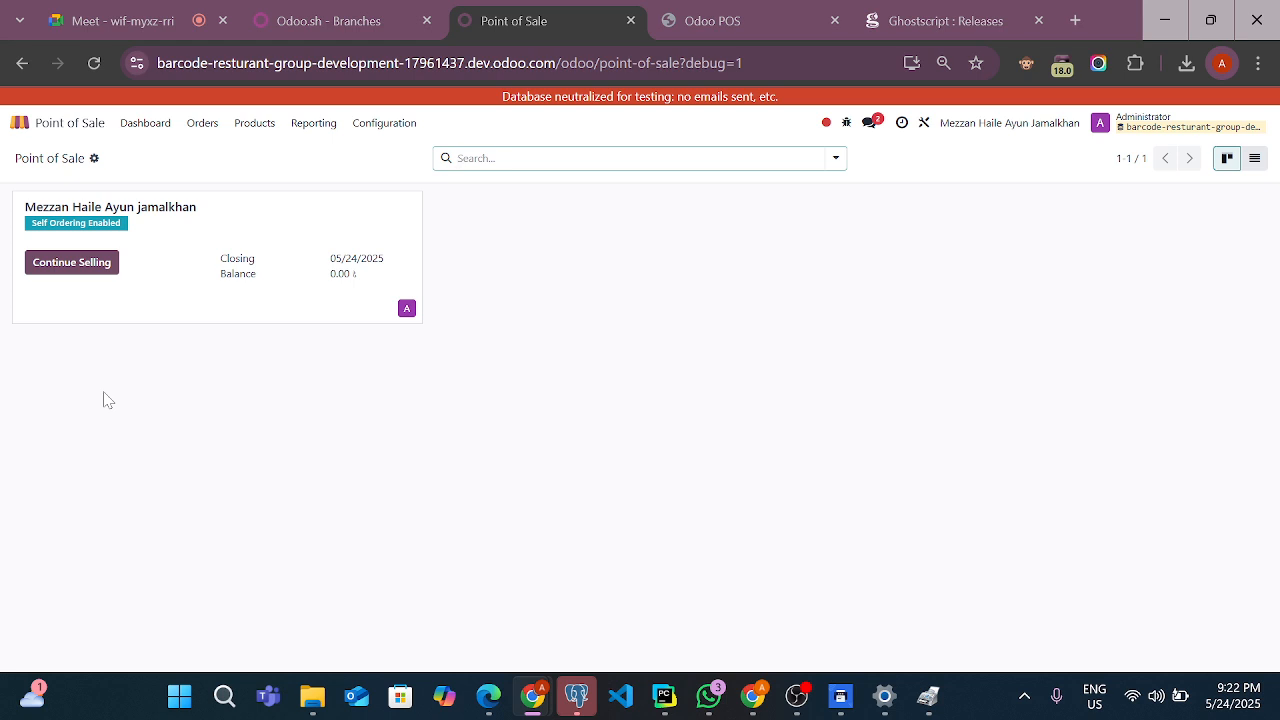
left_click(157, 16)
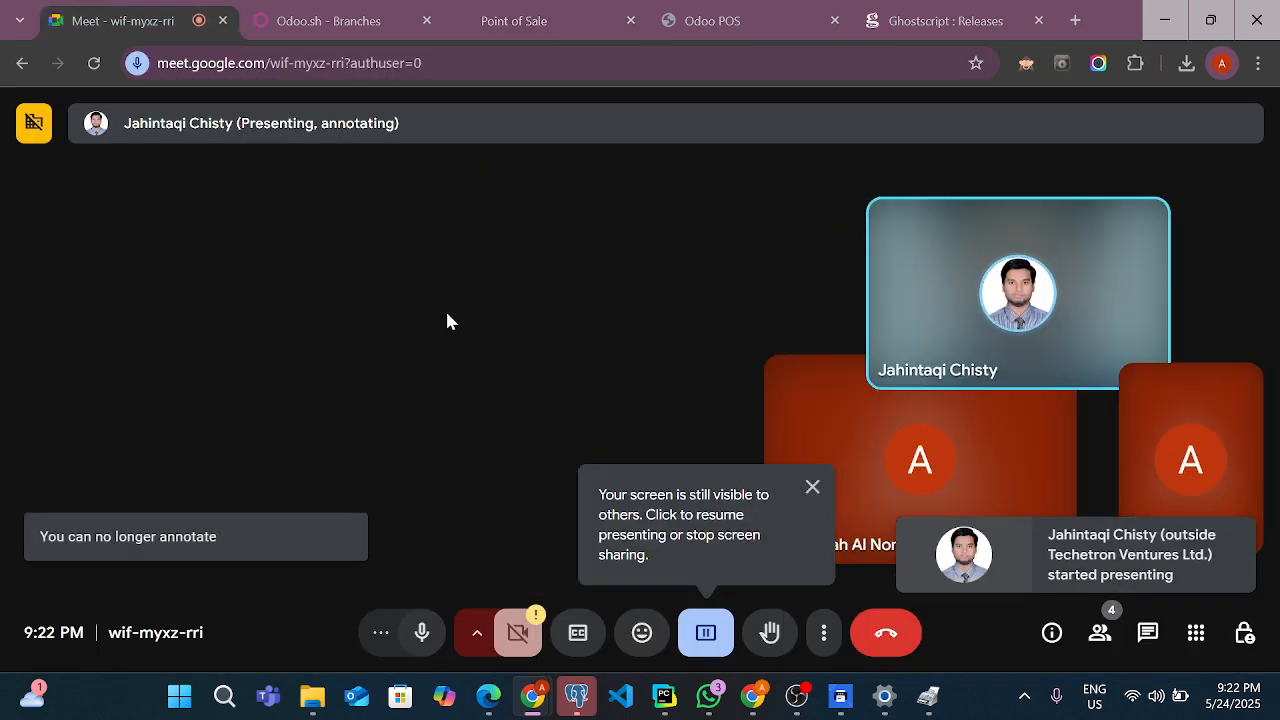